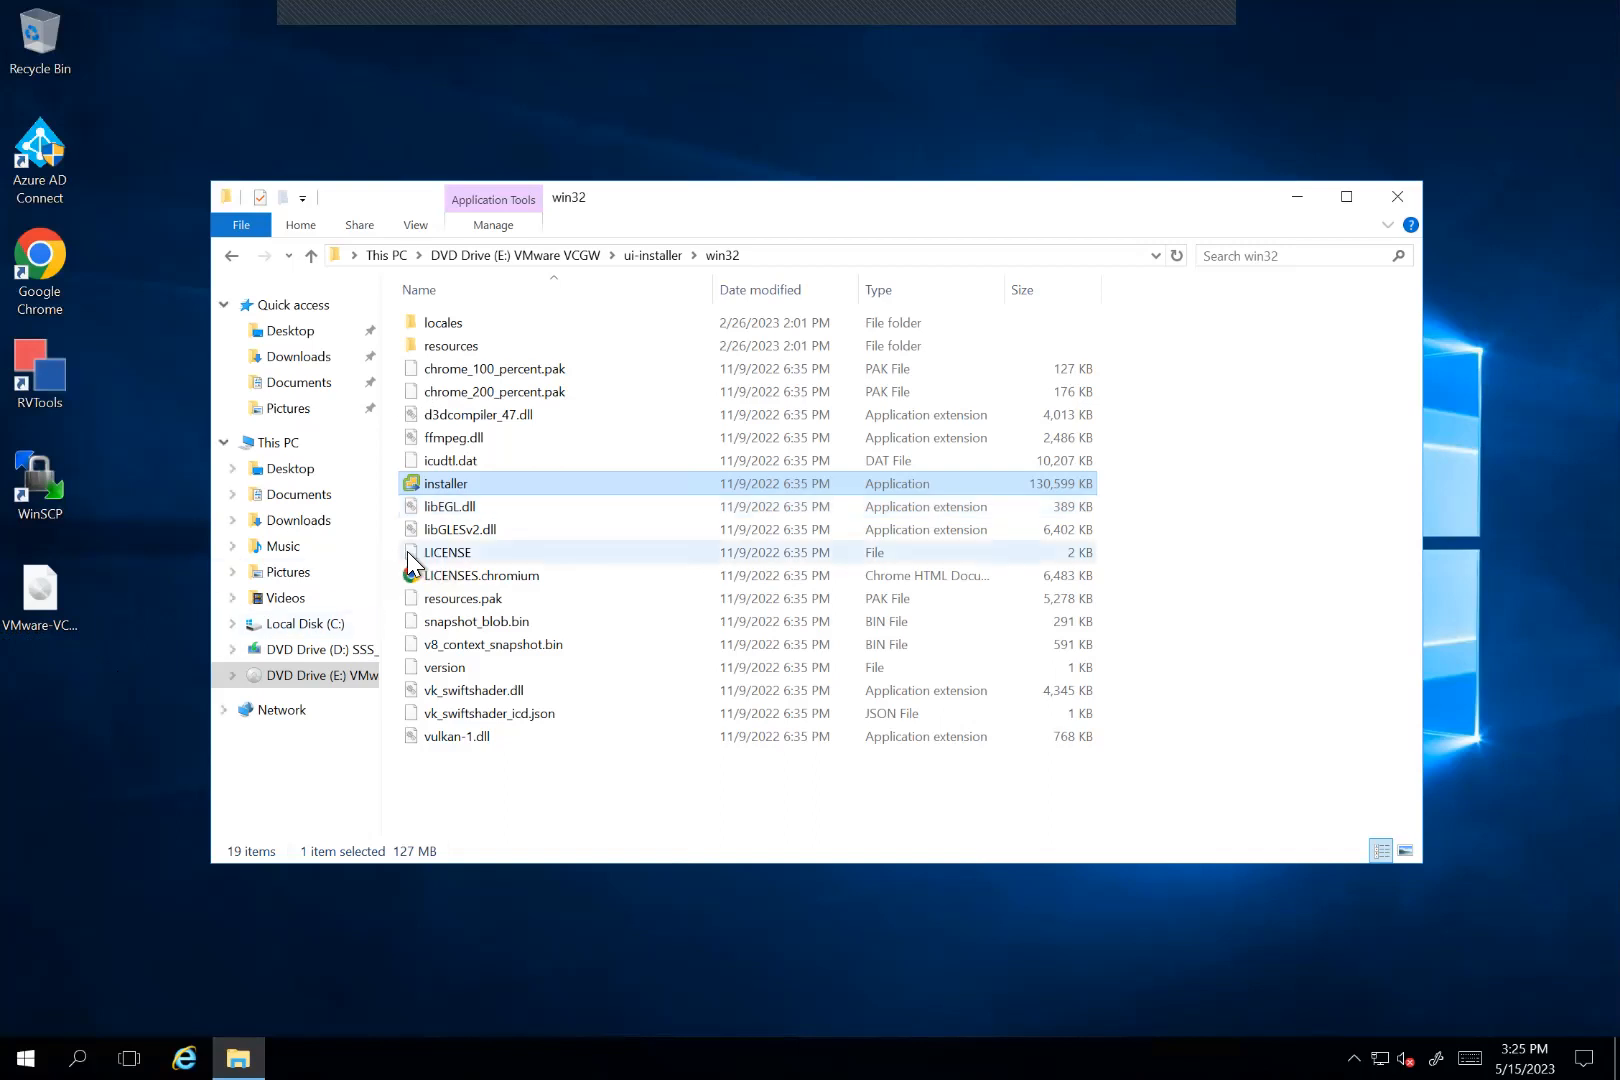
Step: Launch the VMware Cloud Gateway installer from the win32 folder, start the gateway deployment and accept the license agreement
{"action": "double_click", "coordinate": [460, 486]}
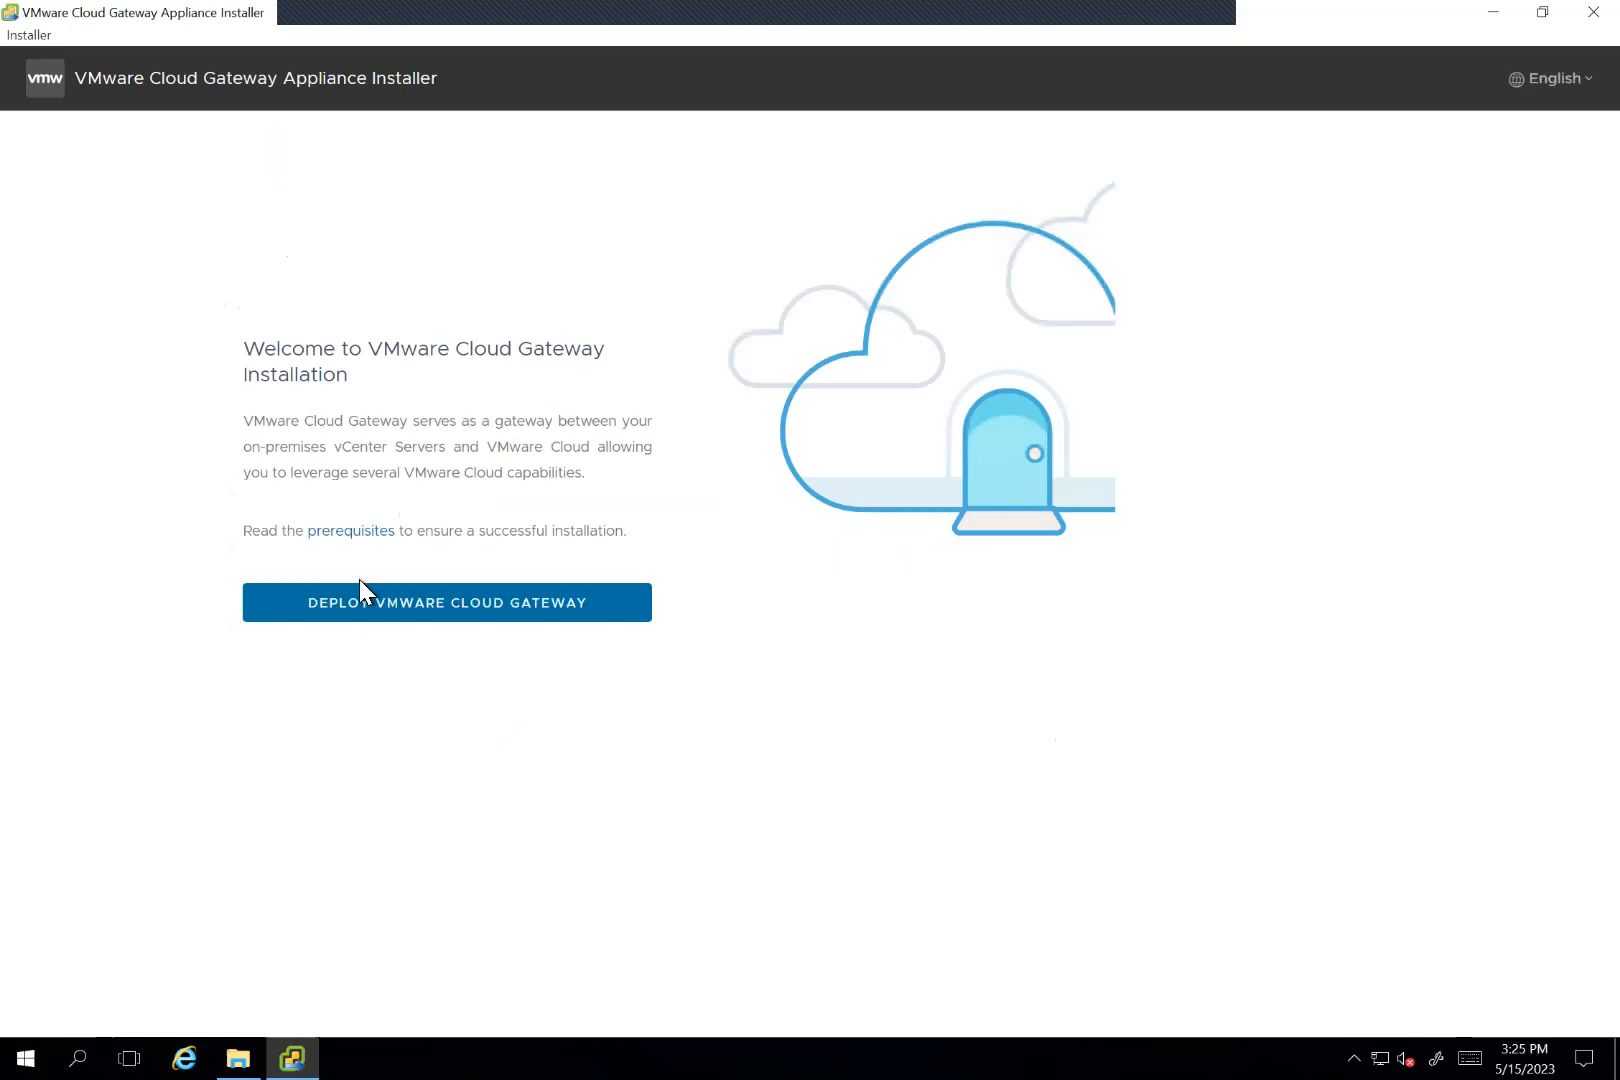
{"action": "left_click", "coordinate": [441, 628]}
{"action": "left_click", "coordinate": [319, 658]}
{"action": "left_click", "coordinate": [350, 722]}
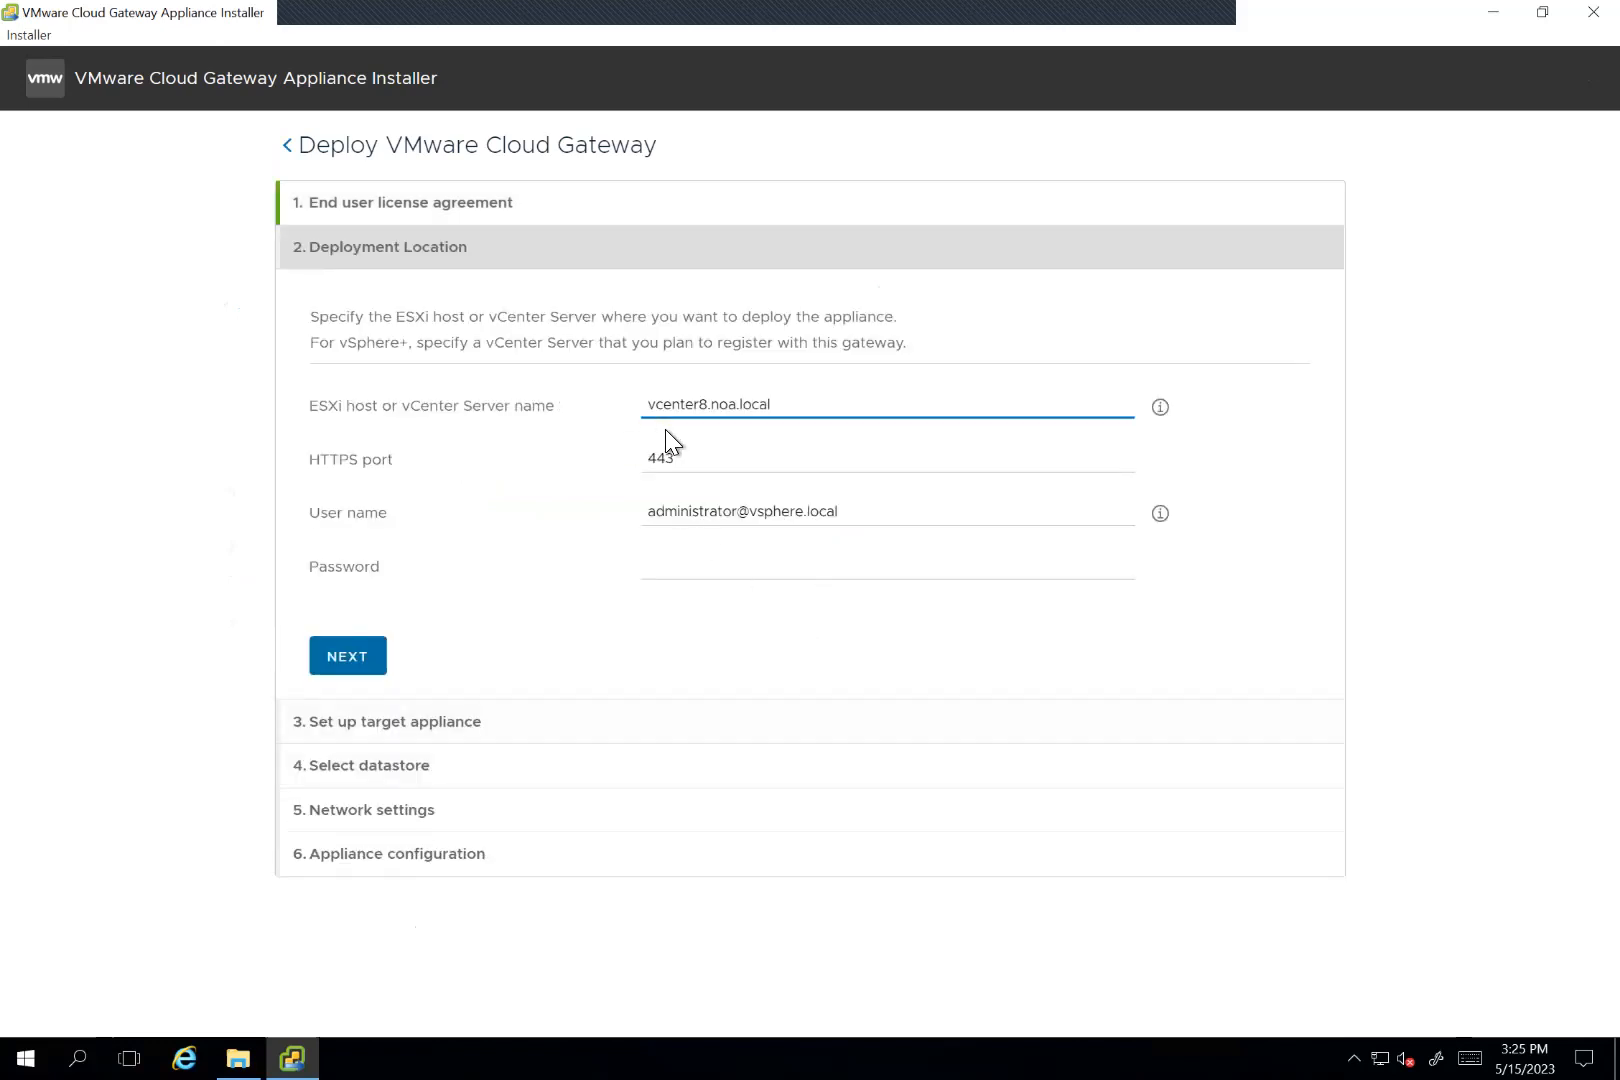
Step: Enter the vCenter account password for vcenter8.noa.local and submit the deployment location
{"action": "left_click", "coordinate": [717, 578]}
{"action": "type", "text": "••••••••"}
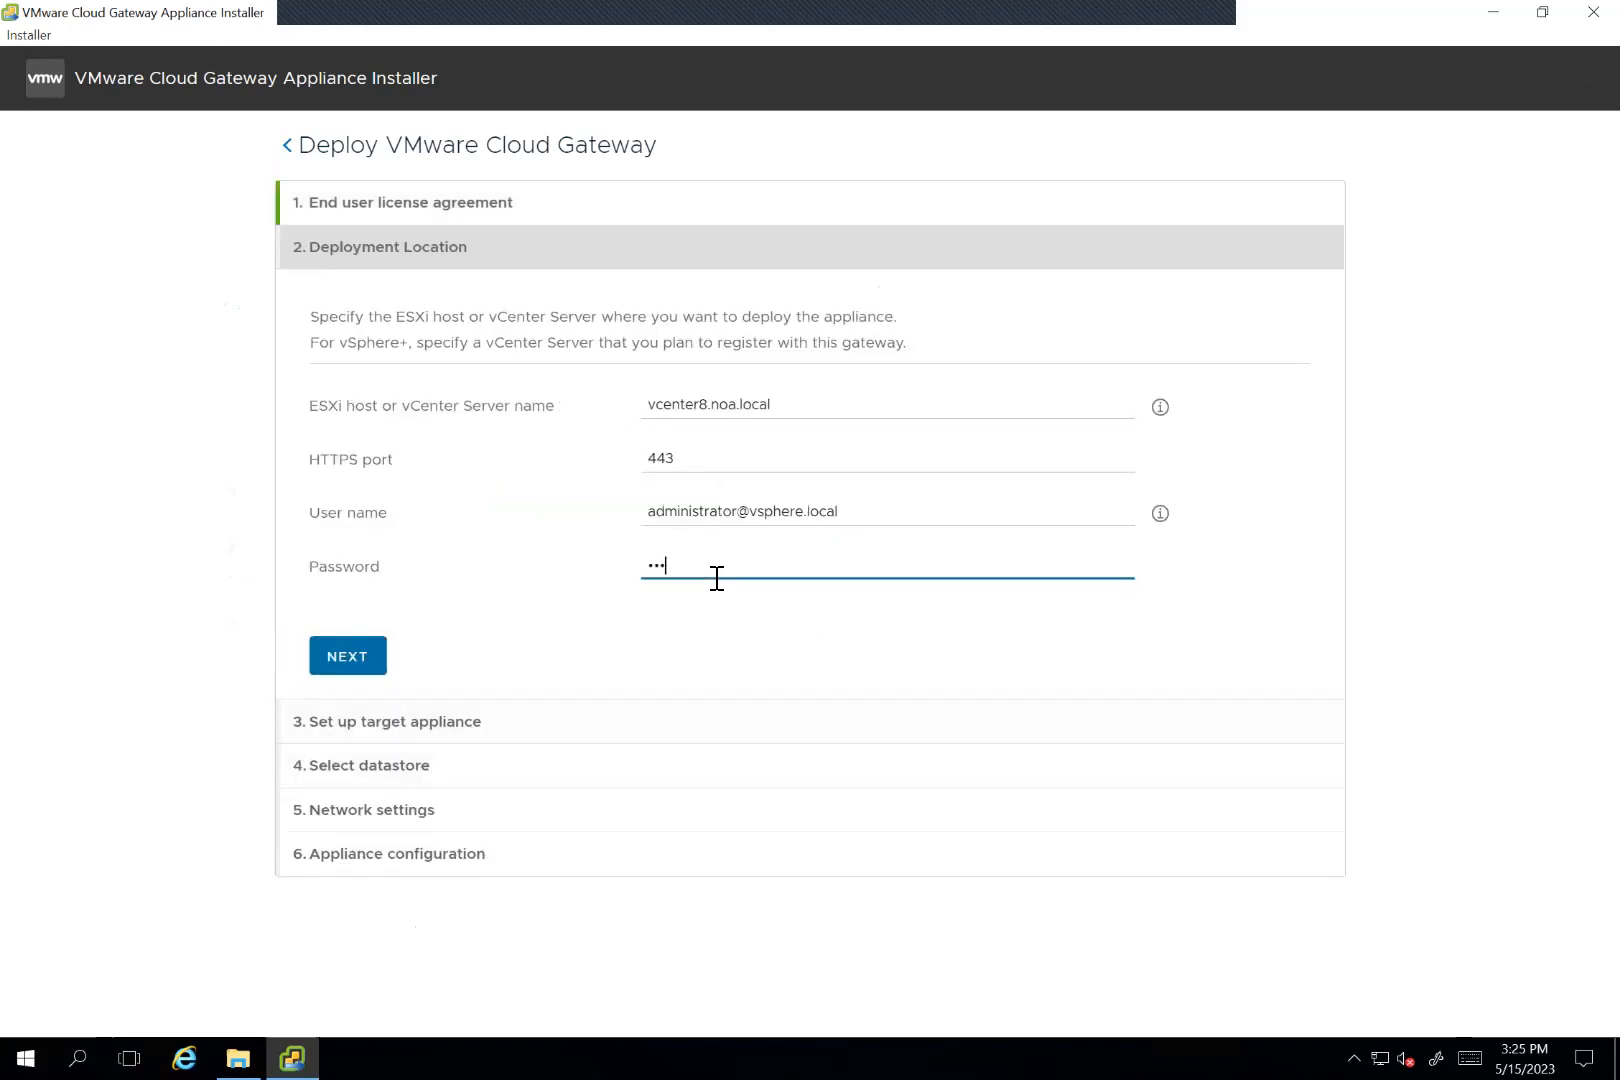
{"action": "left_click", "coordinate": [345, 658]}
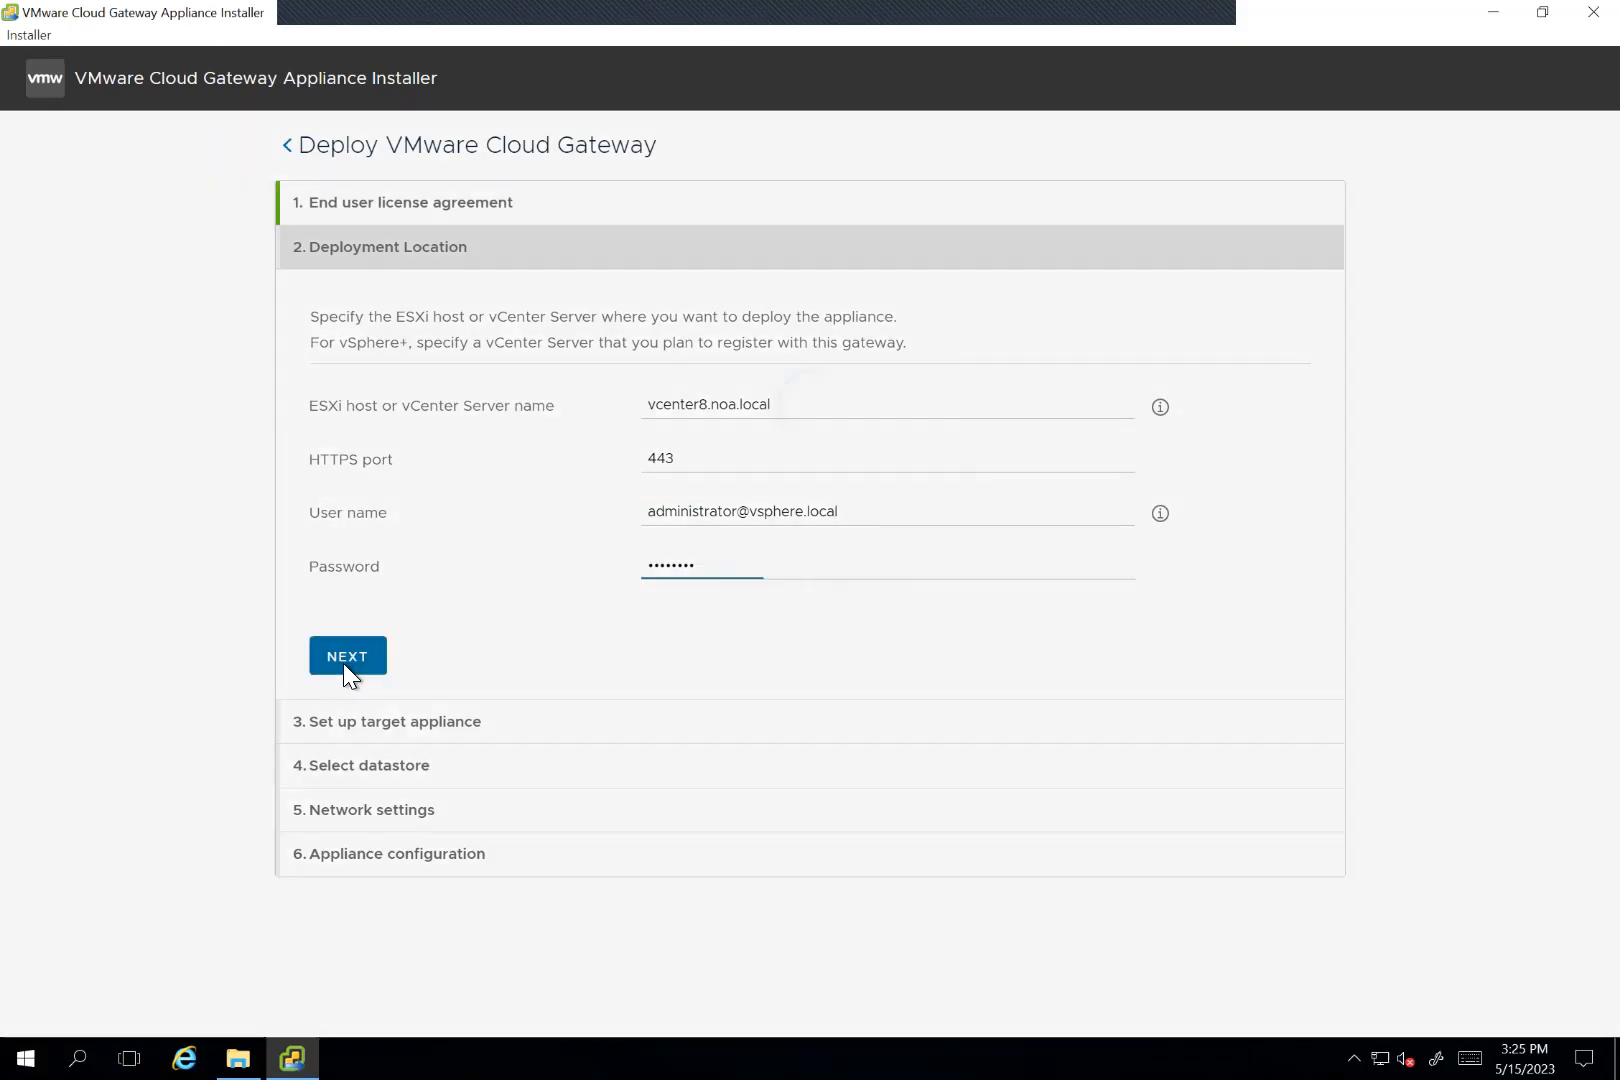
{"action": "key", "text": "Return"}
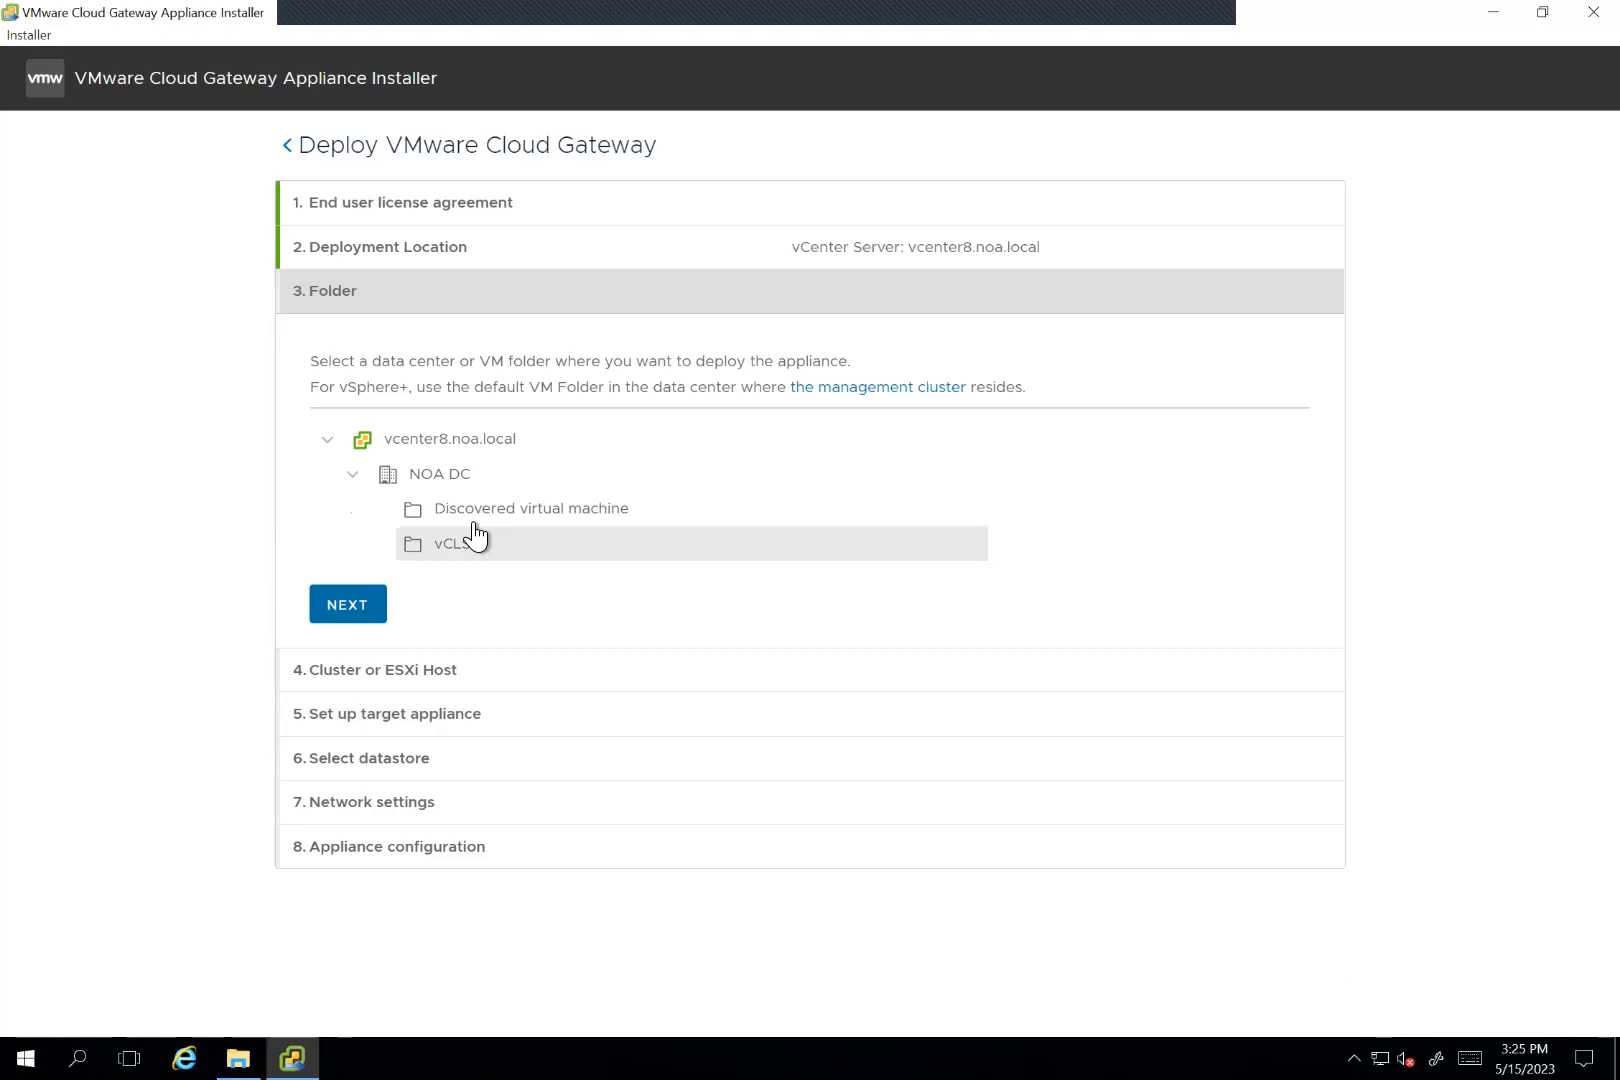
Step: Choose the Discovered virtual machine folder and the host esxia.noa.local as the deployment target
{"action": "left_click", "coordinate": [478, 509]}
{"action": "left_click", "coordinate": [381, 602]}
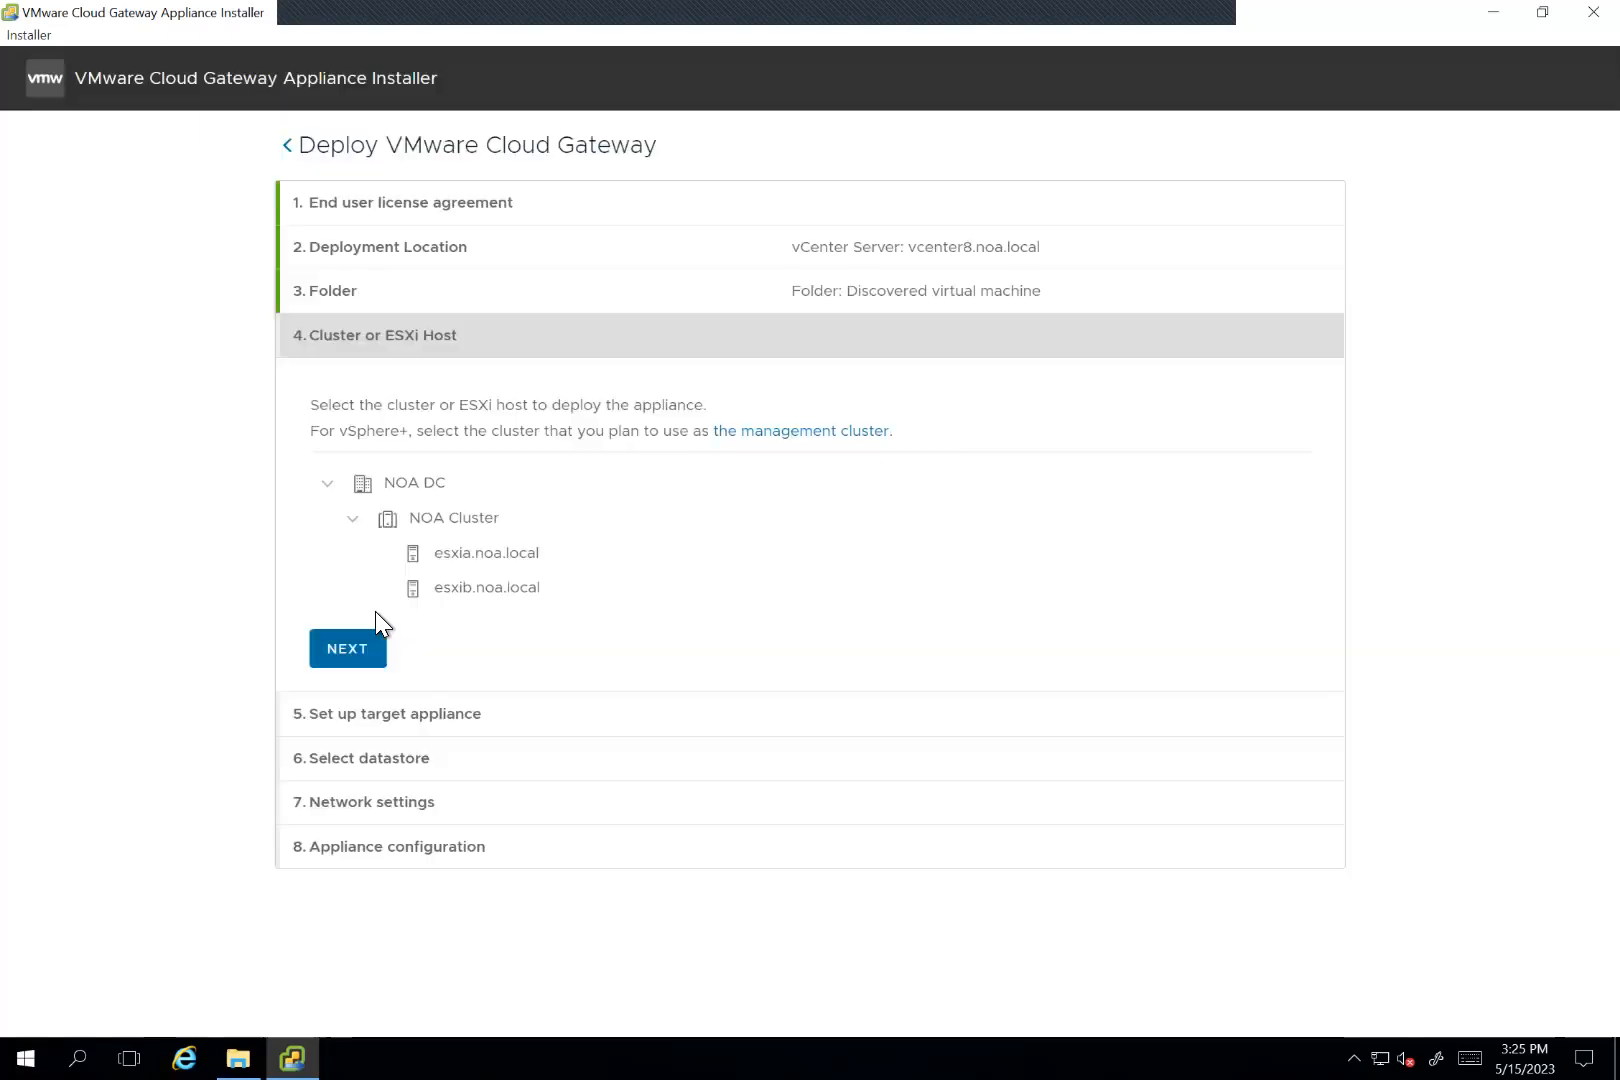
{"action": "left_click", "coordinate": [480, 553]}
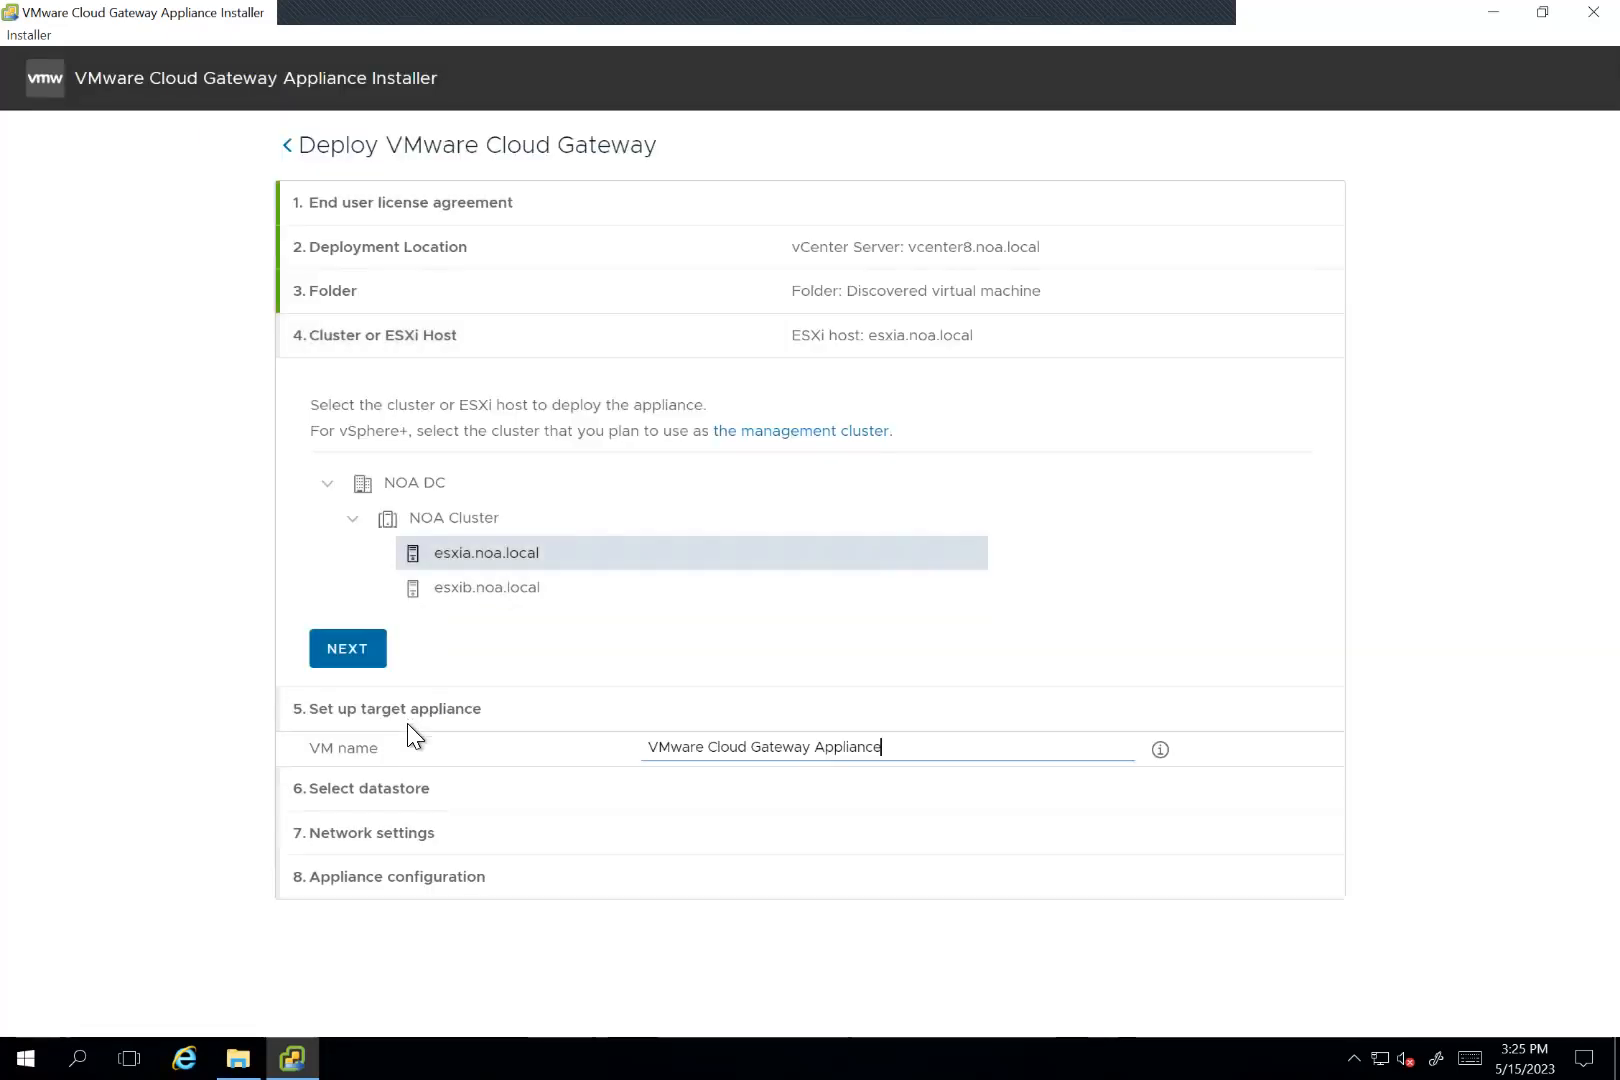
Step: Enter and confirm the root password for the target appliance and submit the appliance settings
{"action": "left_click", "coordinate": [729, 578]}
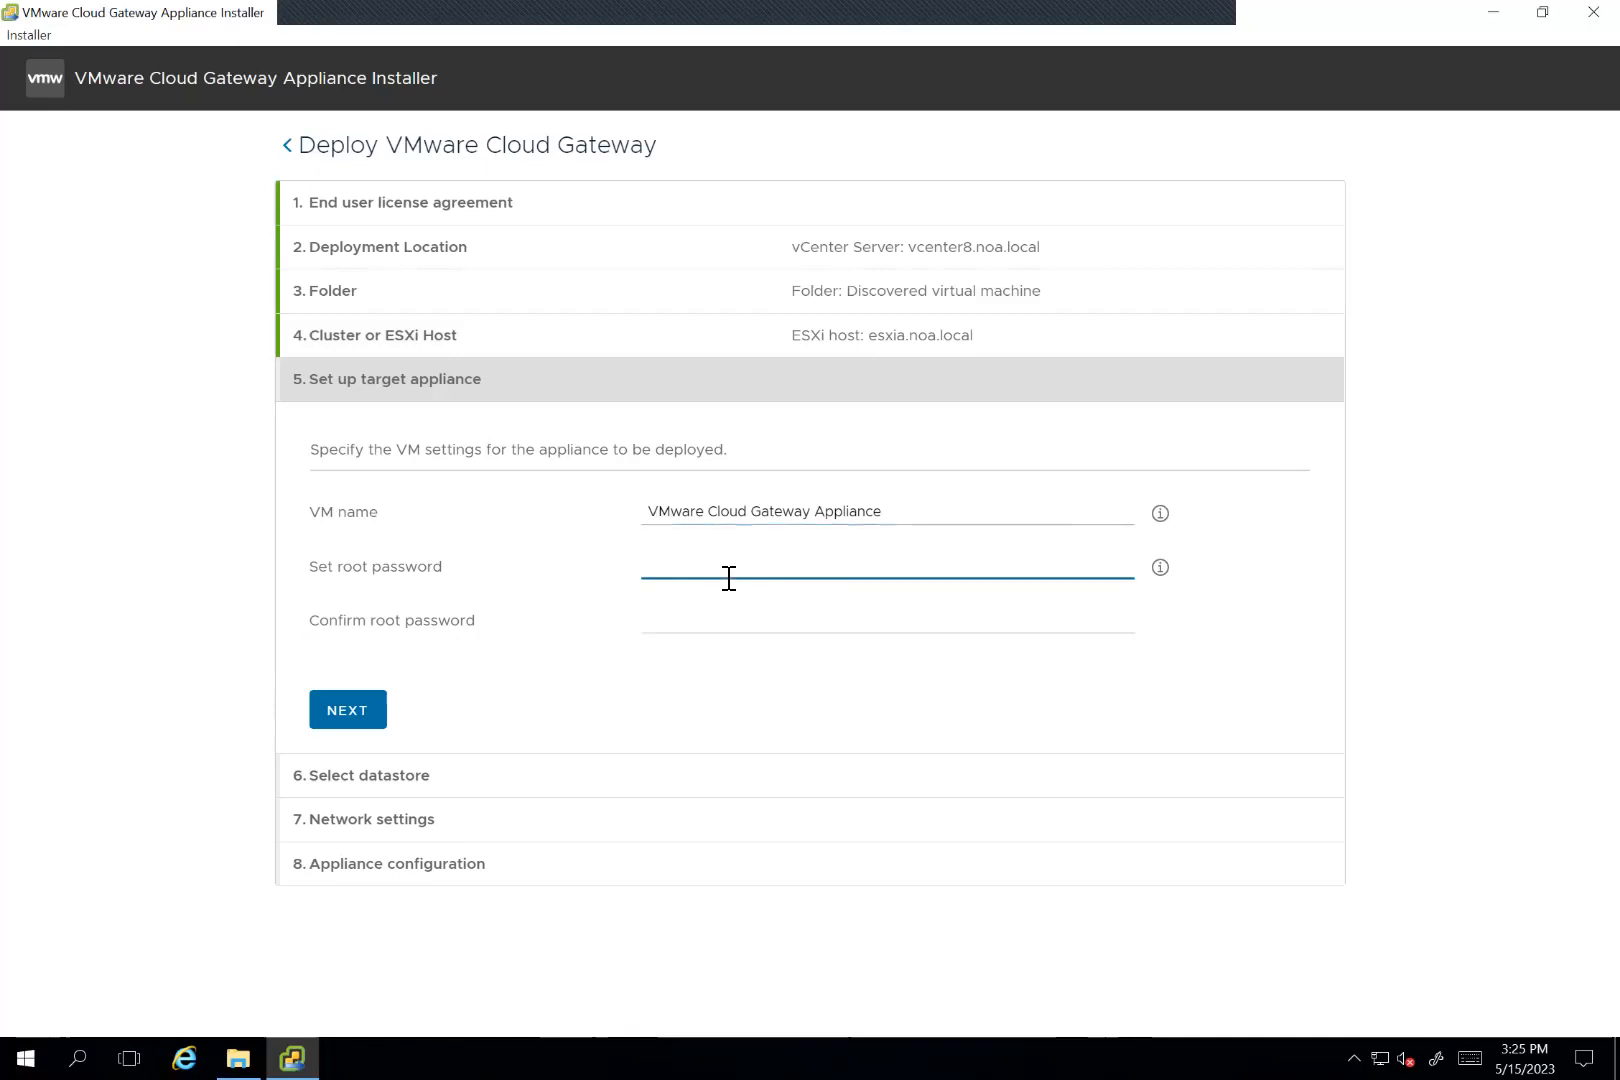
{"action": "type", "text": "VM"}
{"action": "type", "text": "••••••"}
{"action": "key", "text": "Tab"}
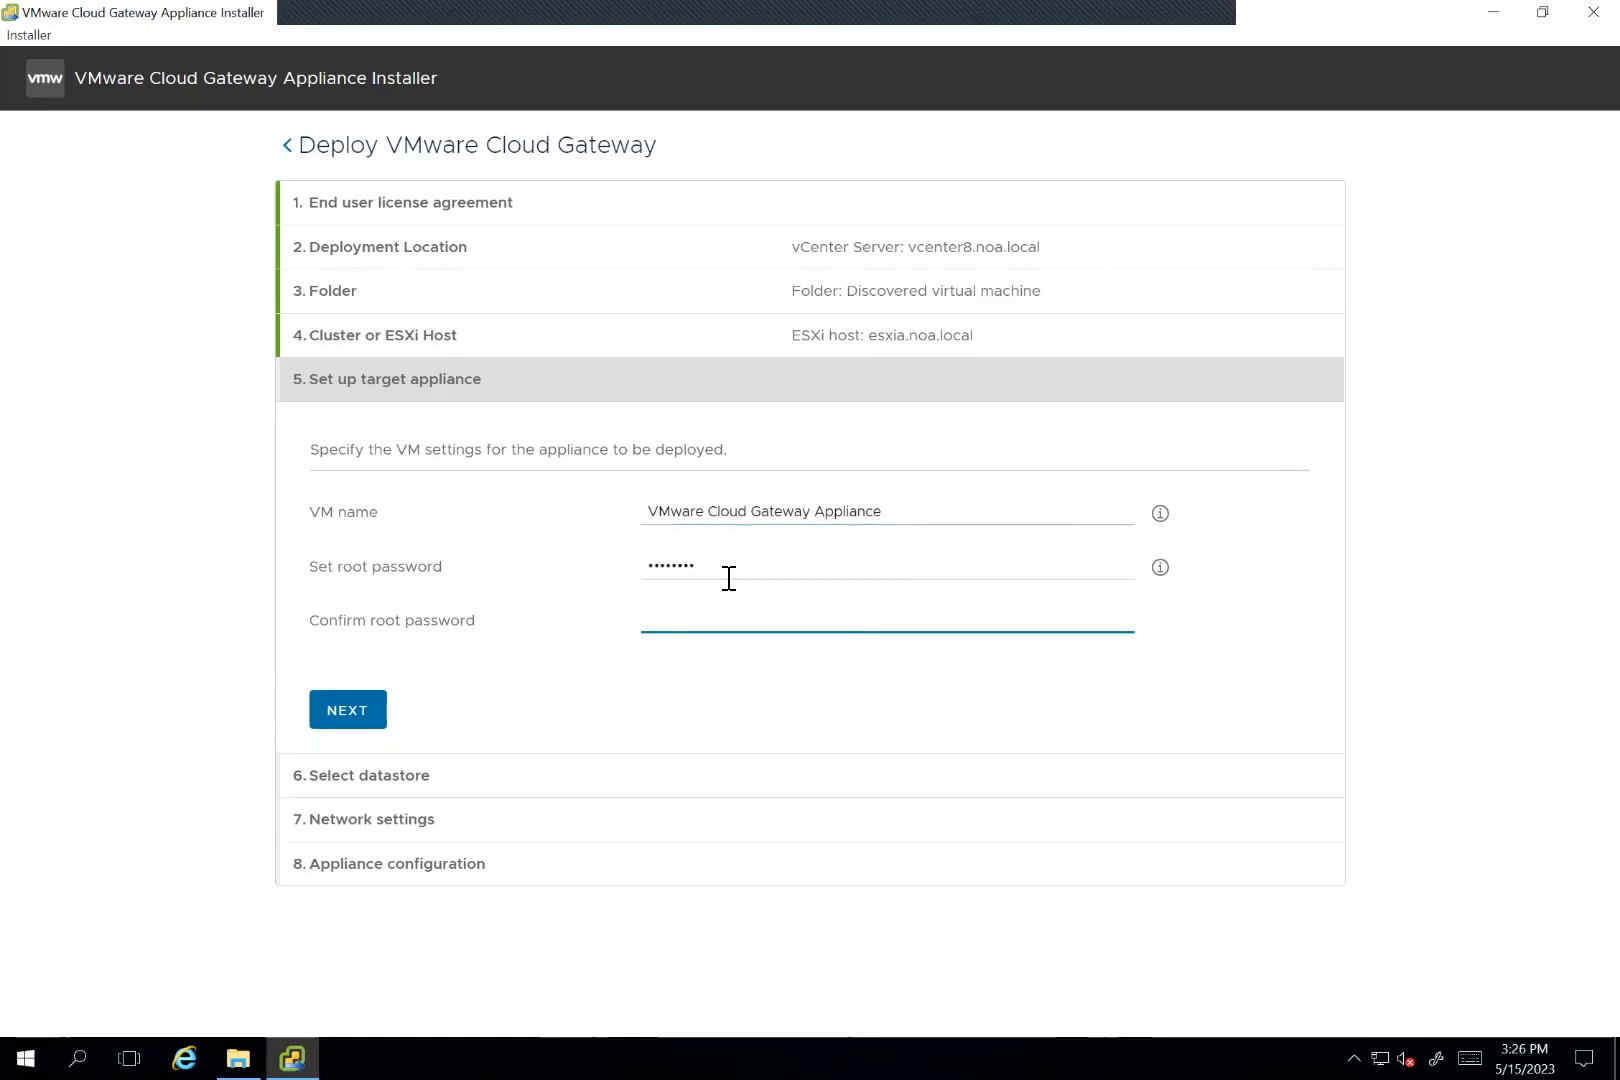
{"action": "type", "text": "••••••••"}
{"action": "left_click", "coordinate": [353, 709]}
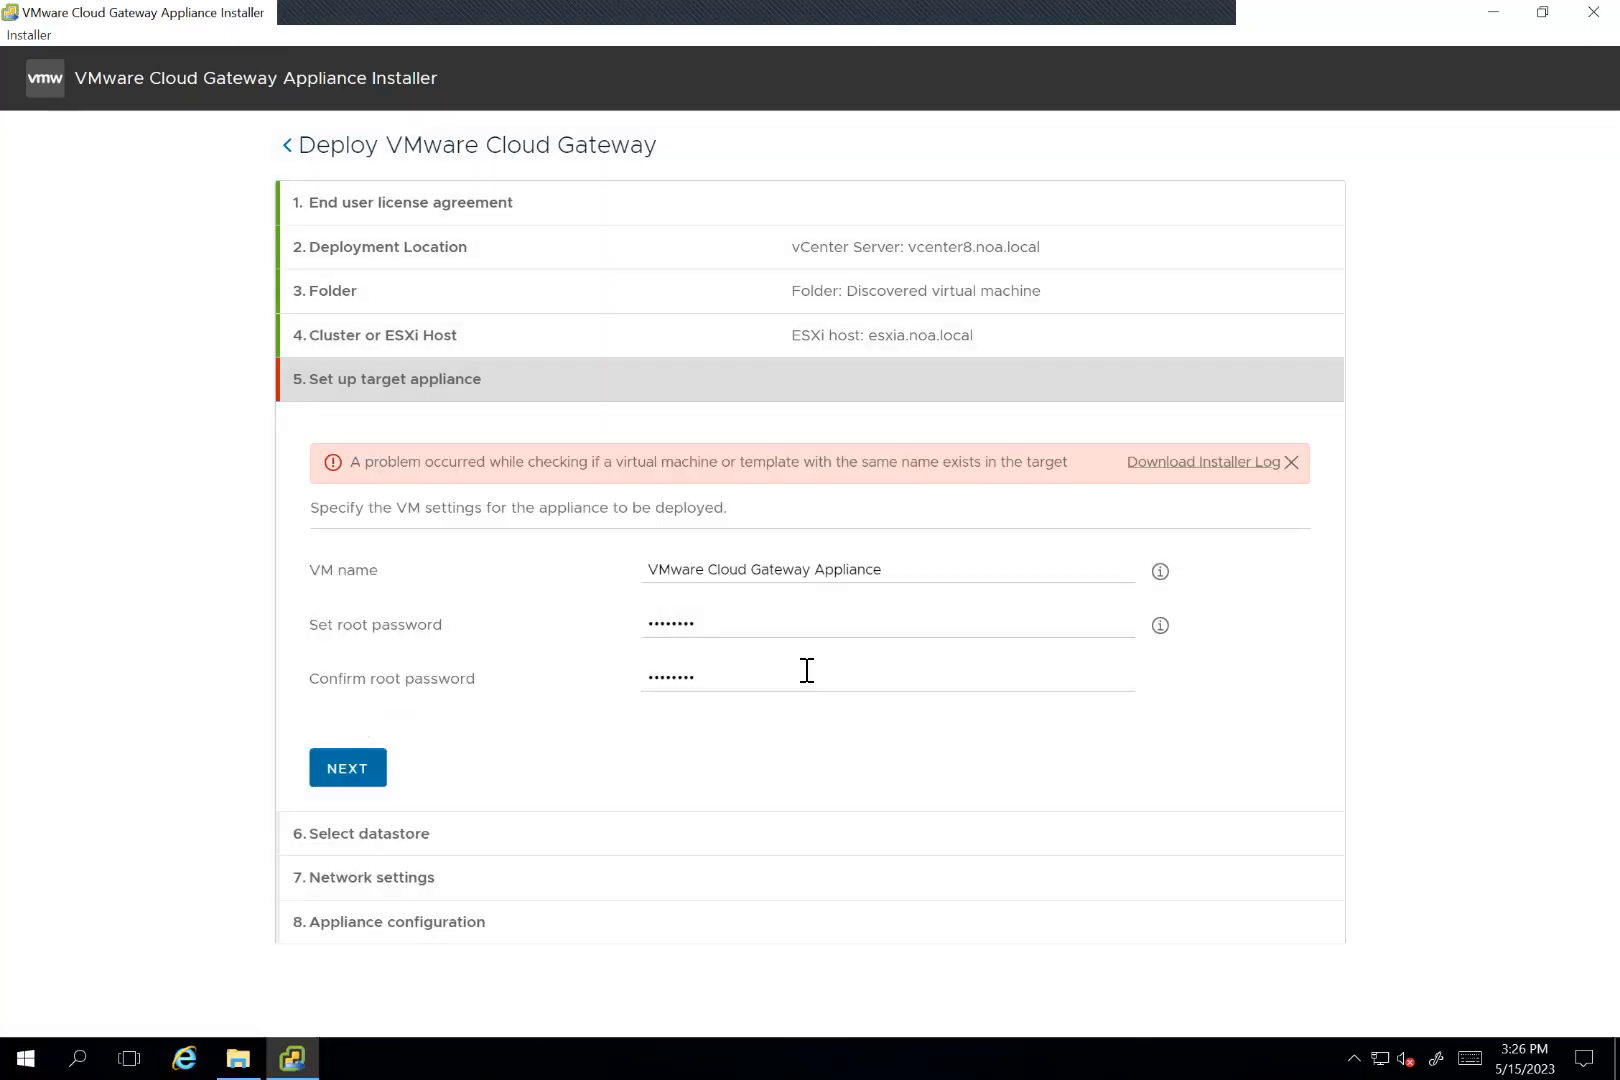
Step: Rename the appliance VM as VMware Cloud Gateway Appliance1 and accept the esxia_local_ds datastore with thin disk mode
{"action": "left_click", "coordinate": [769, 680]}
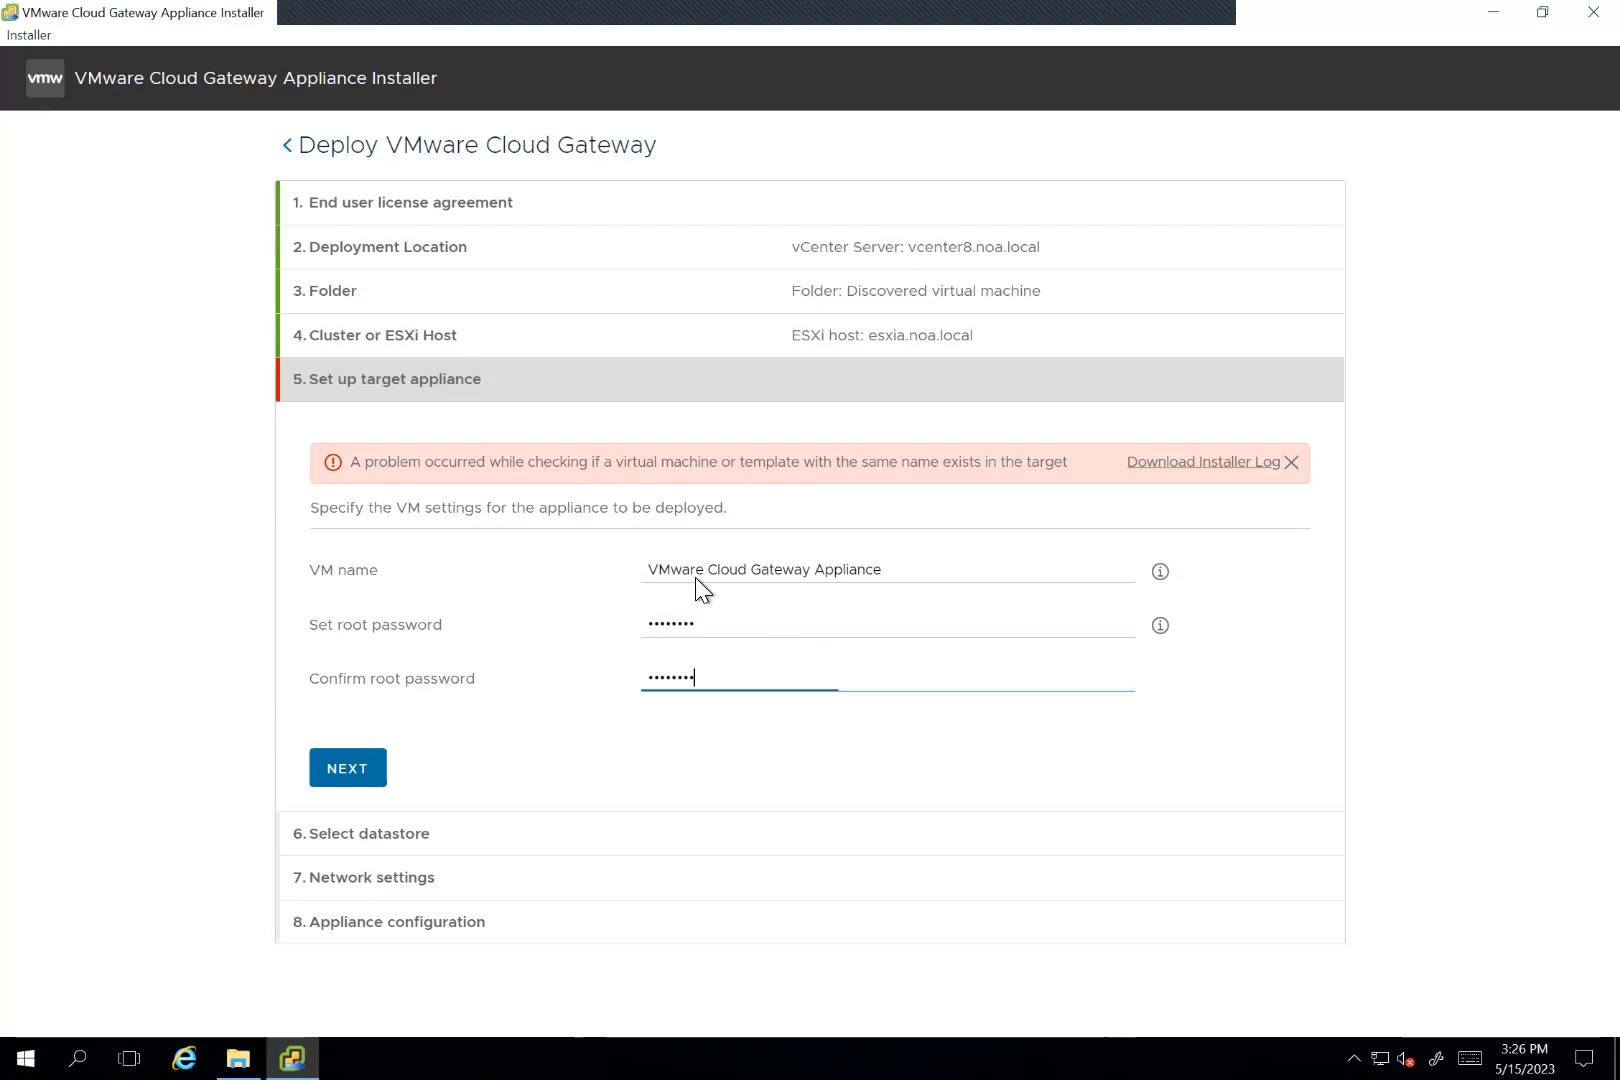
{"action": "key", "text": "ctrl+a"}
{"action": "left_click", "coordinate": [897, 579]}
{"action": "type", "text": "1"}
{"action": "left_click", "coordinate": [350, 768]}
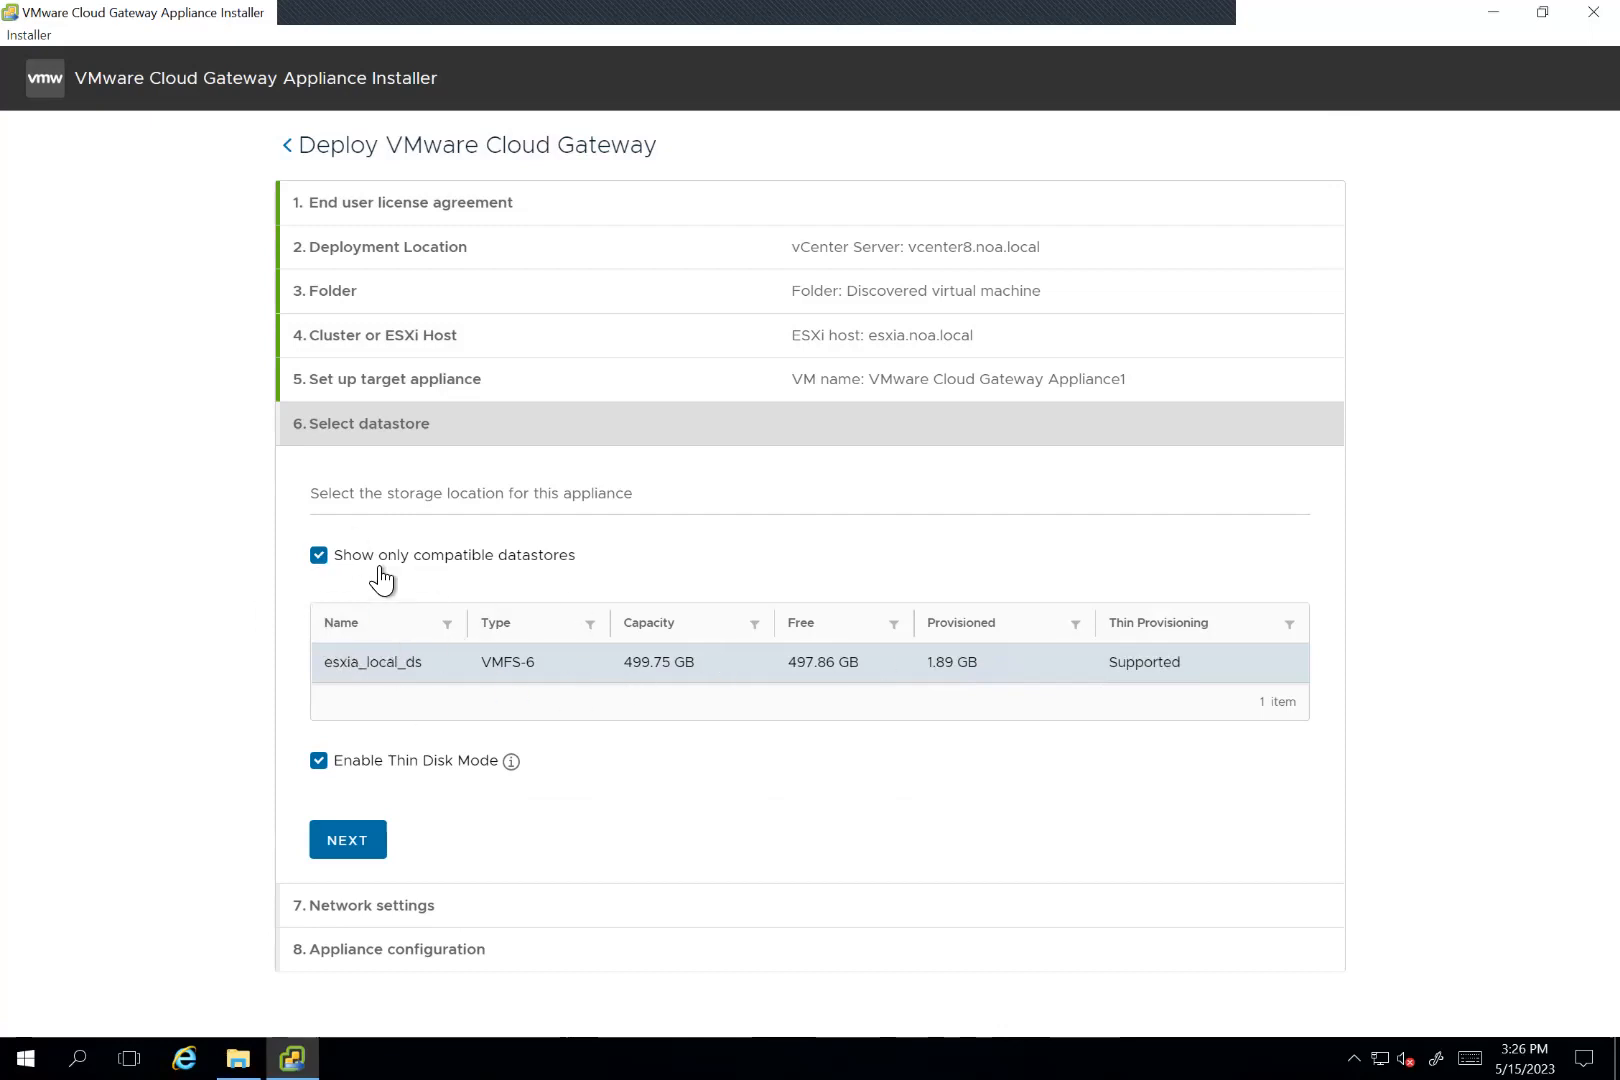
{"action": "left_click", "coordinate": [347, 839]}
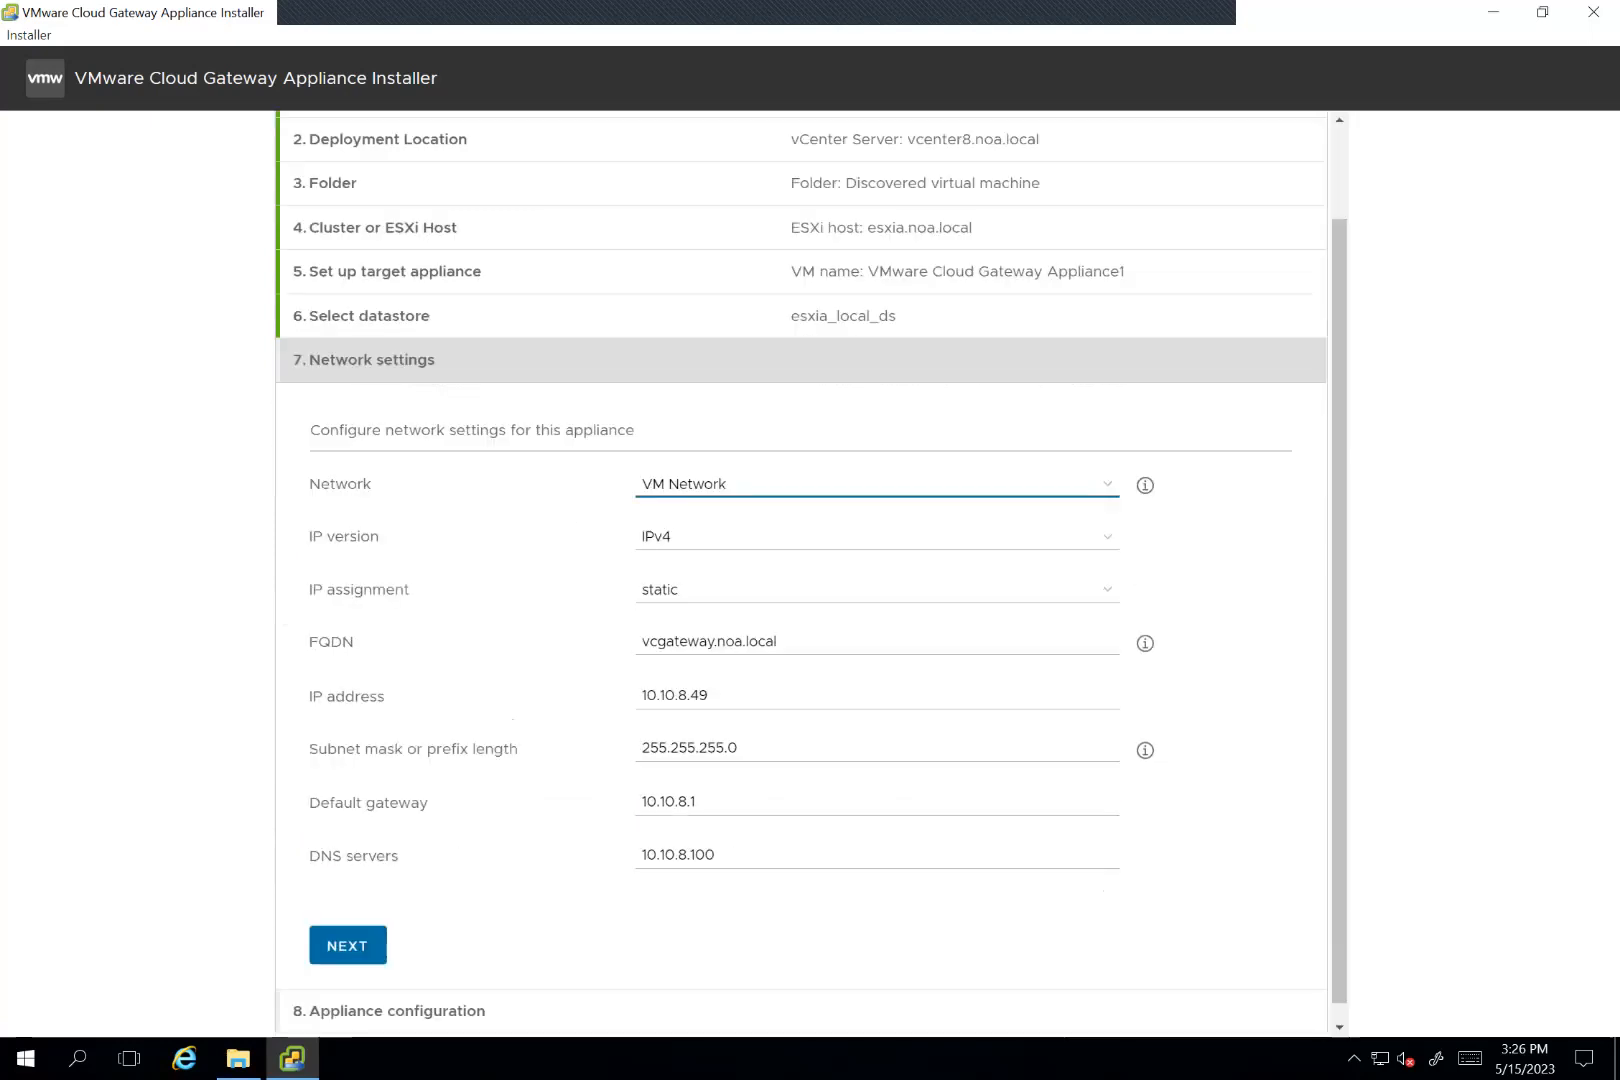
Step: Change the appliance's FQDN to vcgateway1.noa.local in the network settings, declining to continue with an existing FQDN or IP
{"action": "left_click", "coordinate": [347, 937]}
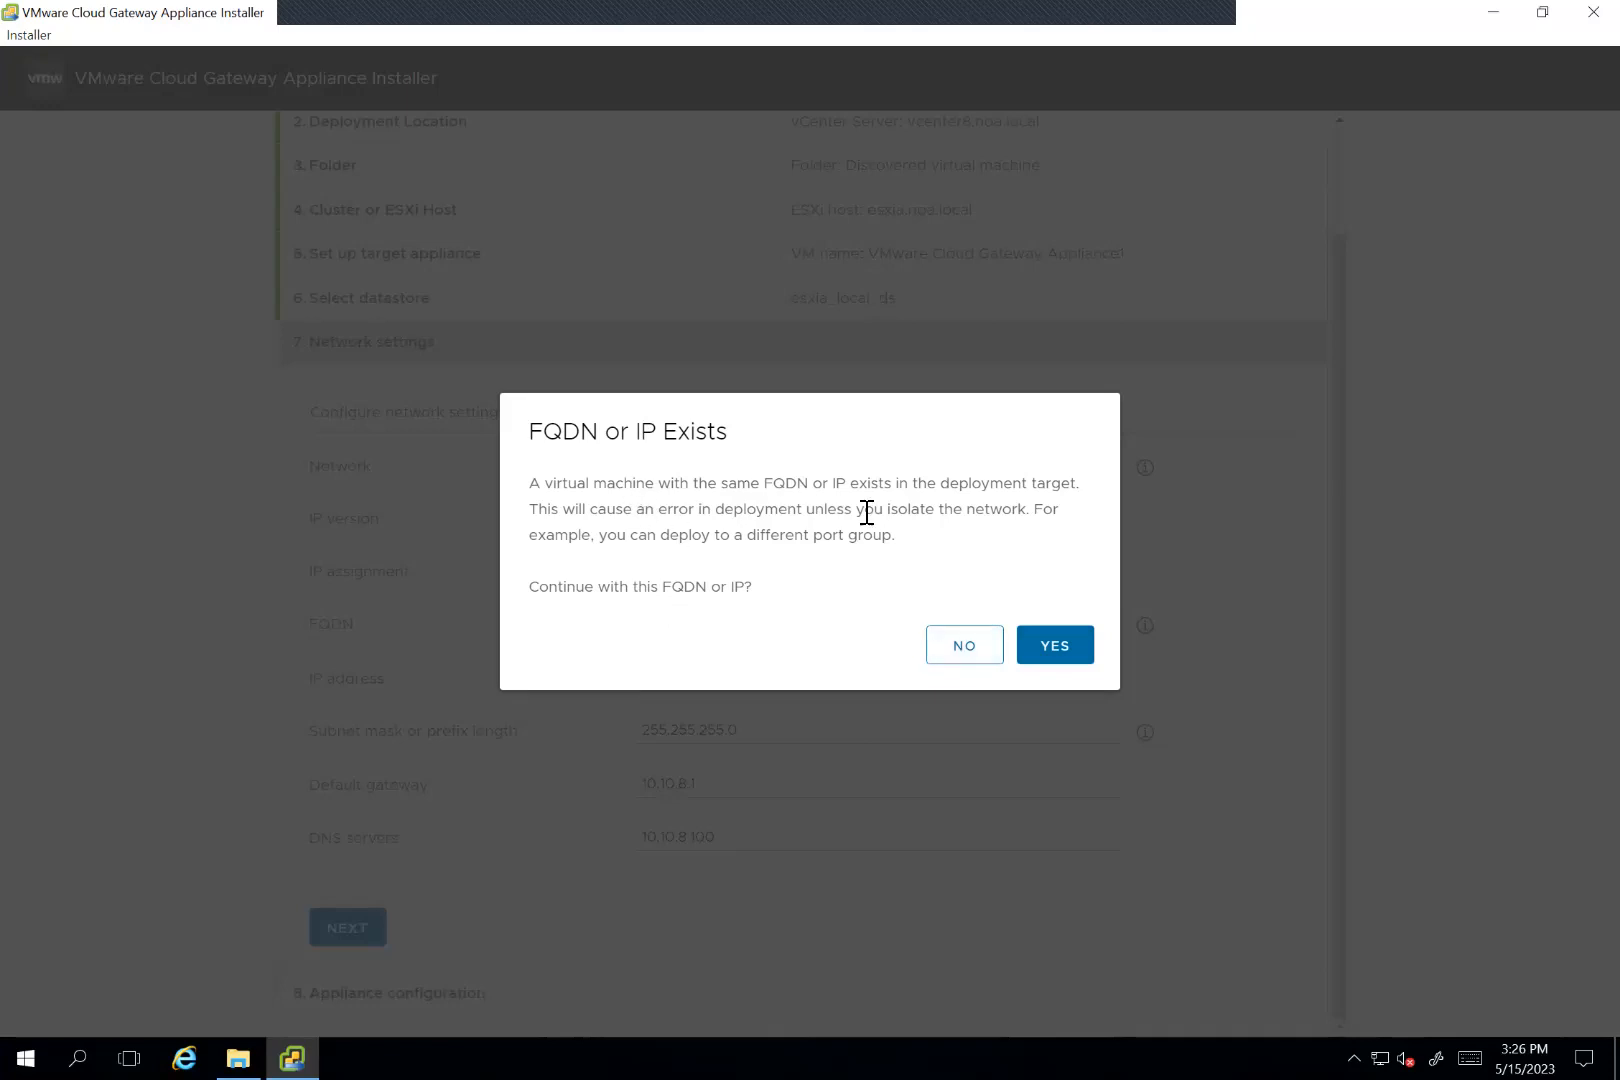
{"action": "left_click", "coordinate": [960, 656]}
{"action": "left_click", "coordinate": [721, 640]}
{"action": "type", "text": "1.noa.local"}
{"action": "left_click", "coordinate": [350, 930]}
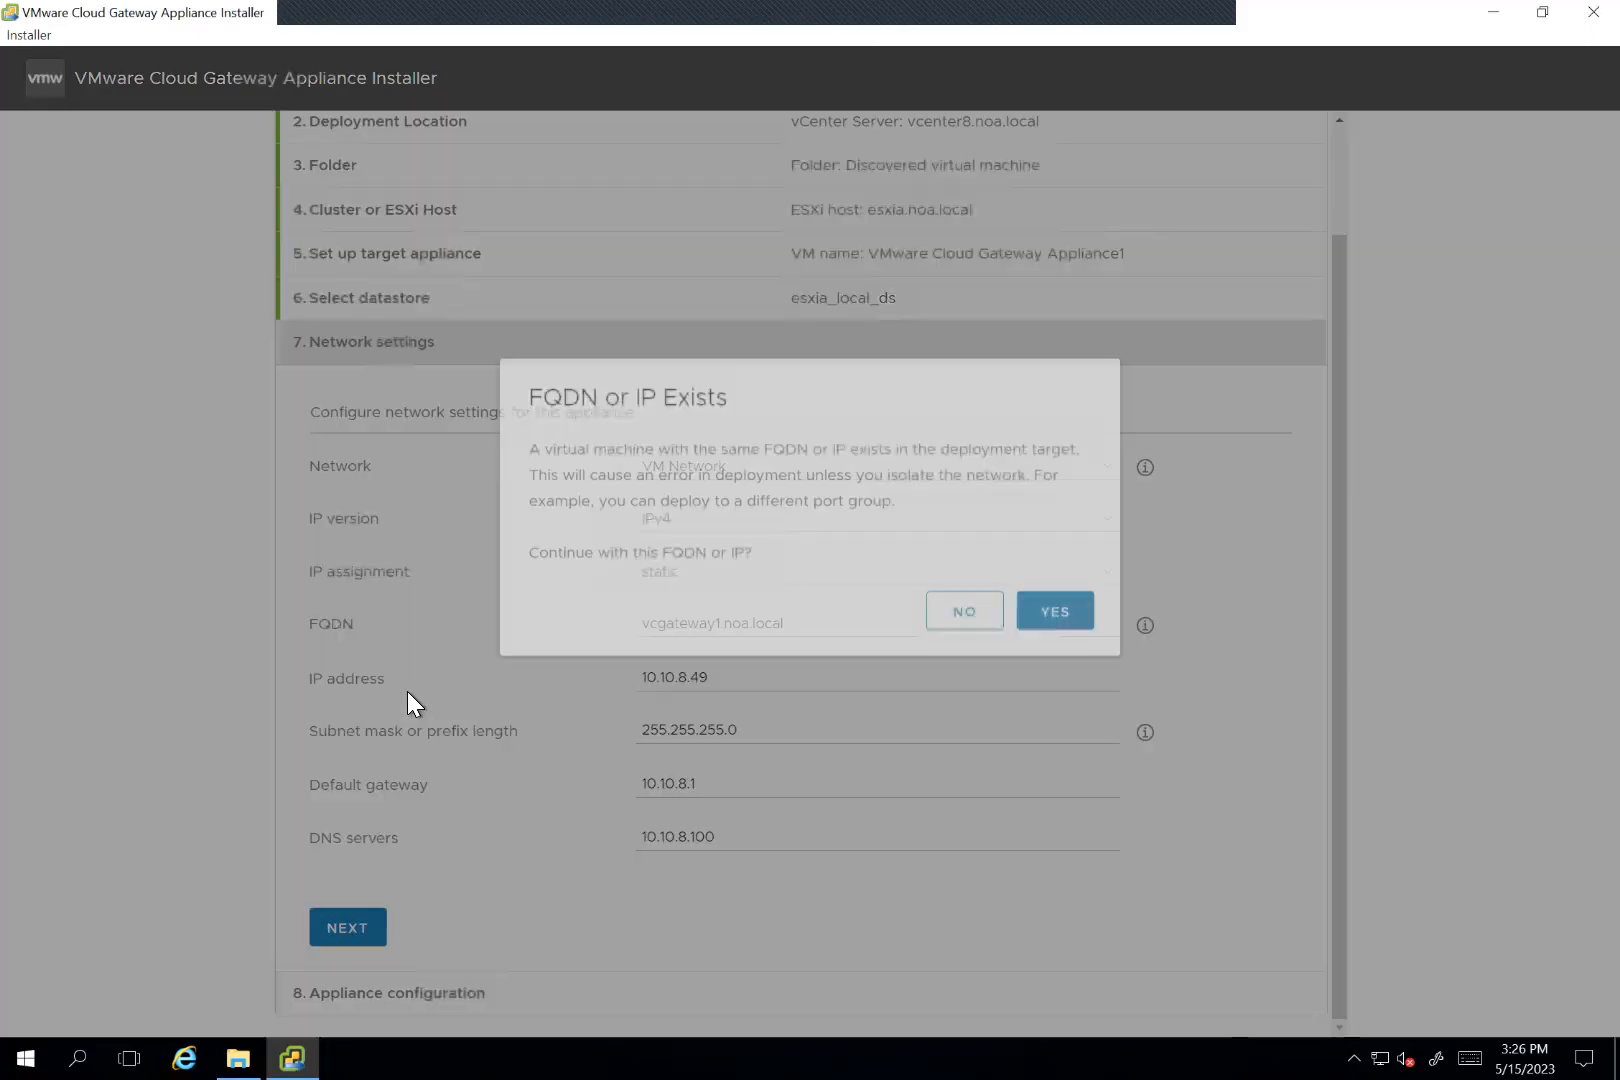
{"action": "left_click", "coordinate": [978, 655]}
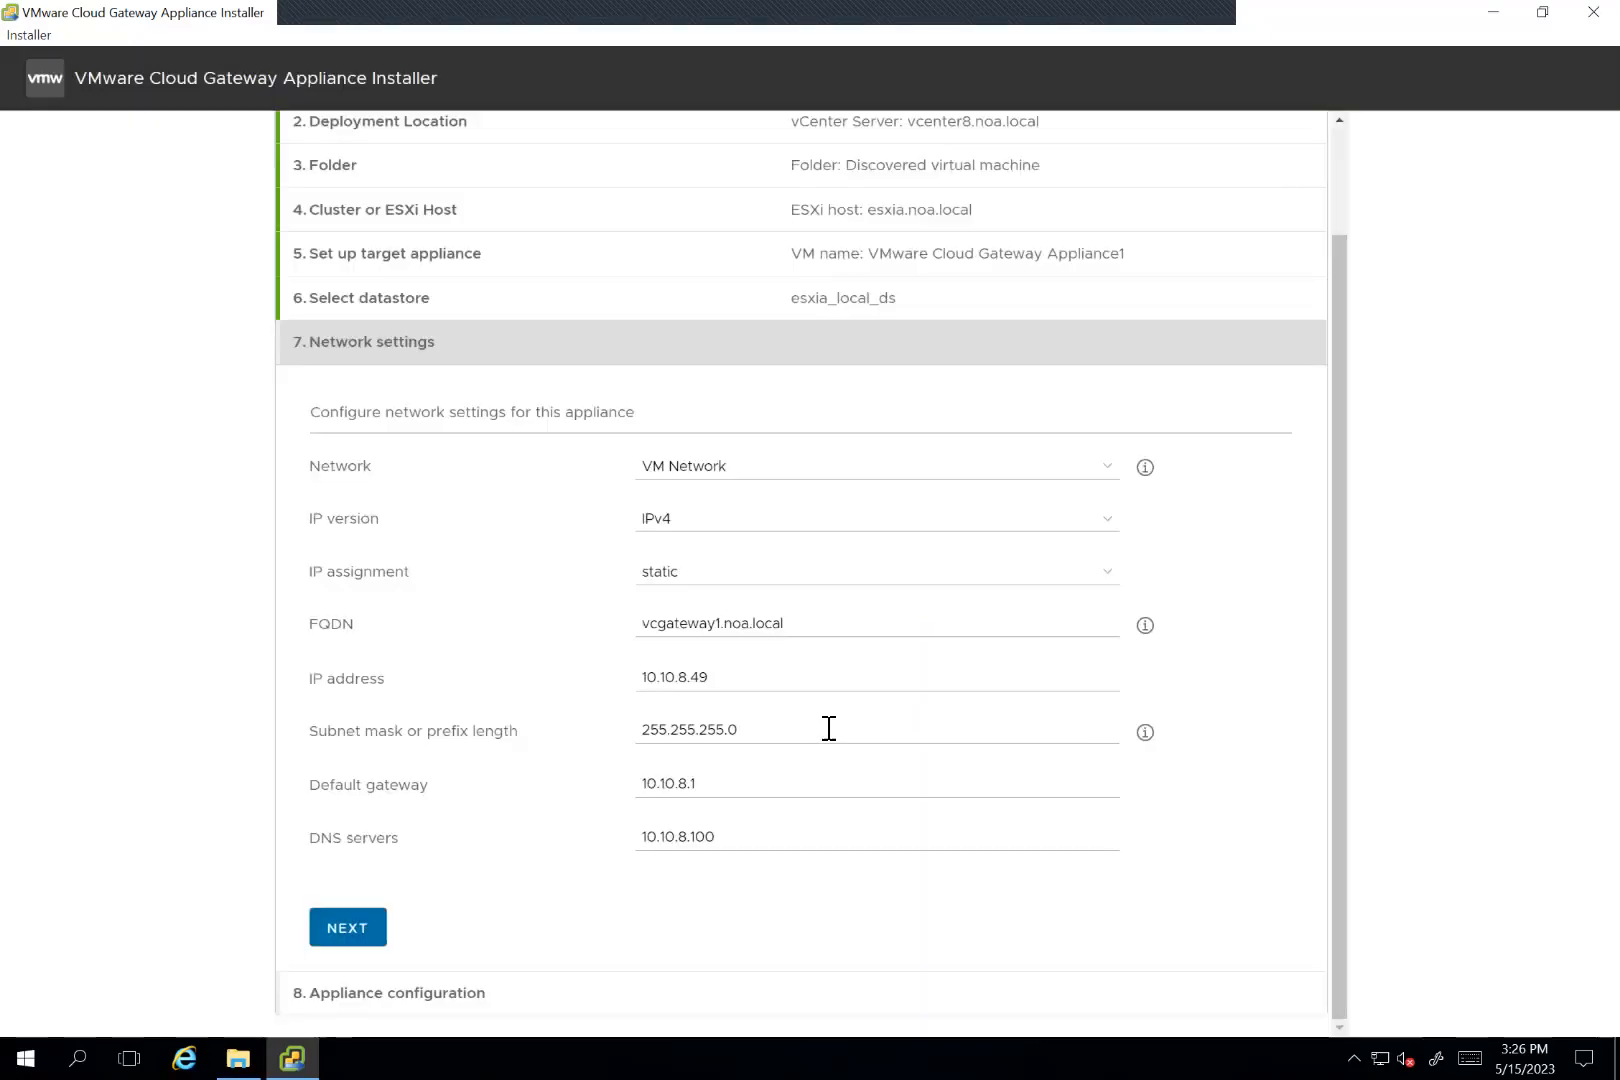
Step: Set the appliance's IP address to 10.10.8.50 and proceed to the time synchronization mode in the appliance configuration
{"action": "left_click", "coordinate": [765, 680]}
{"action": "key", "text": "BackSpace"}
{"action": "key", "text": "BackSpace"}
{"action": "type", "text": "50"}
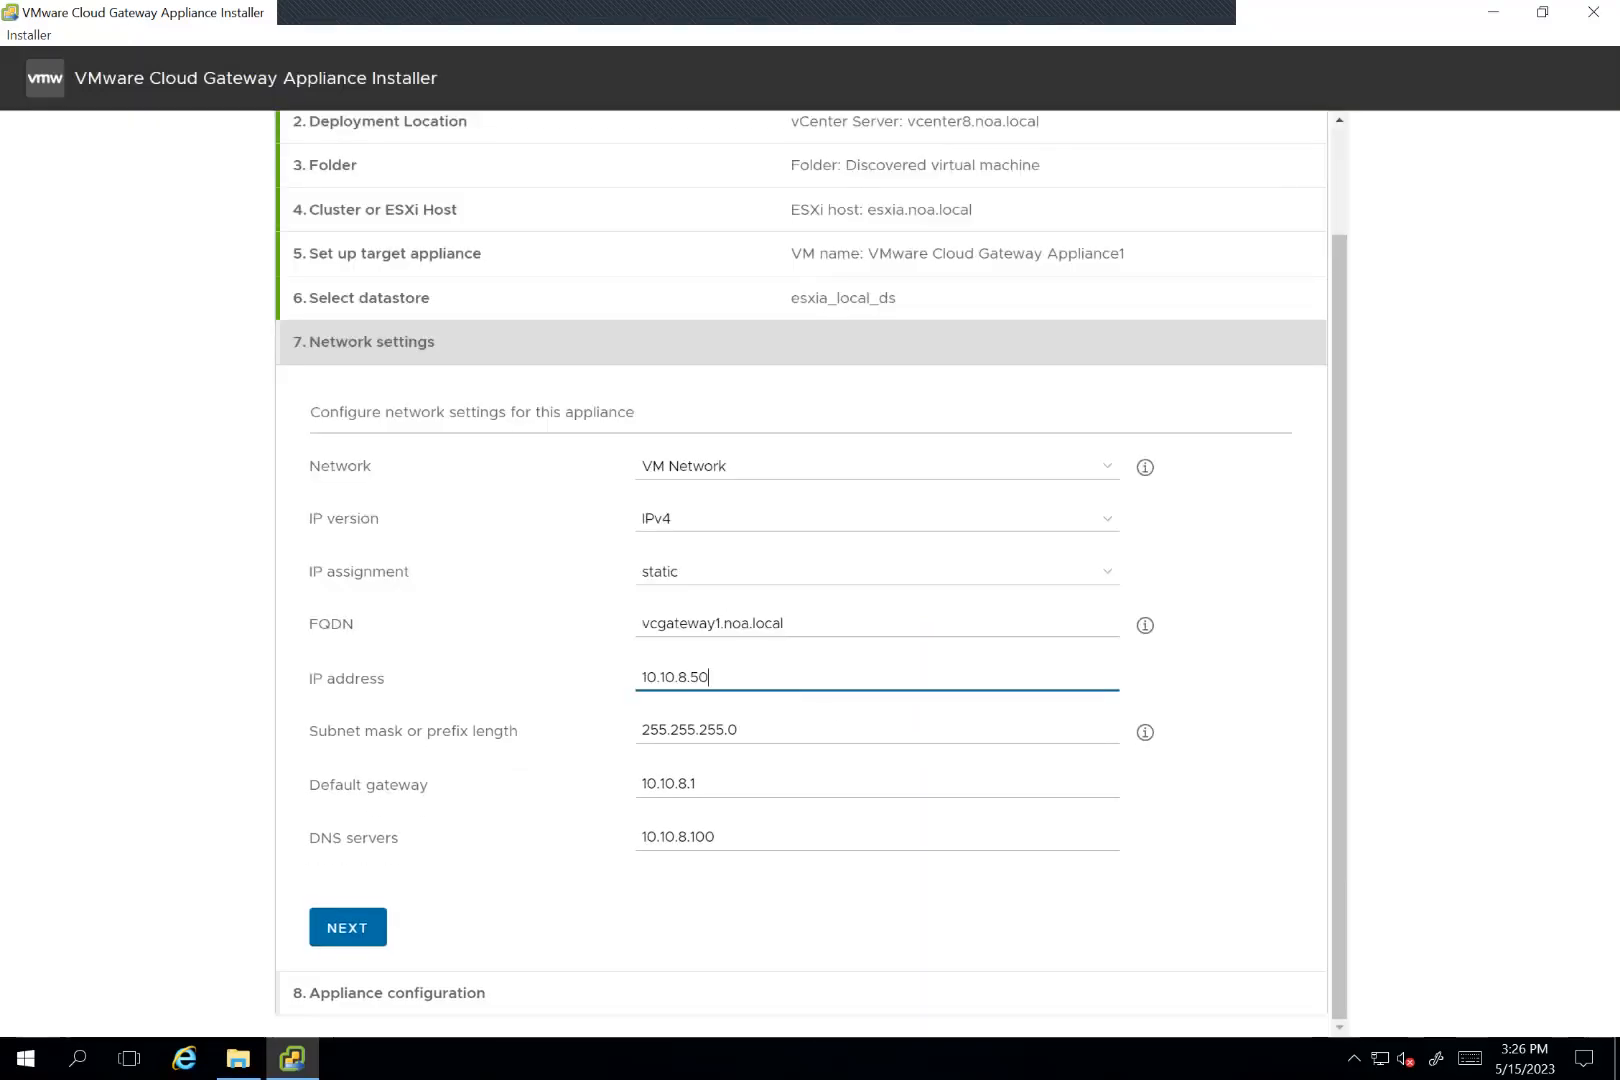
{"action": "left_click", "coordinate": [350, 929]}
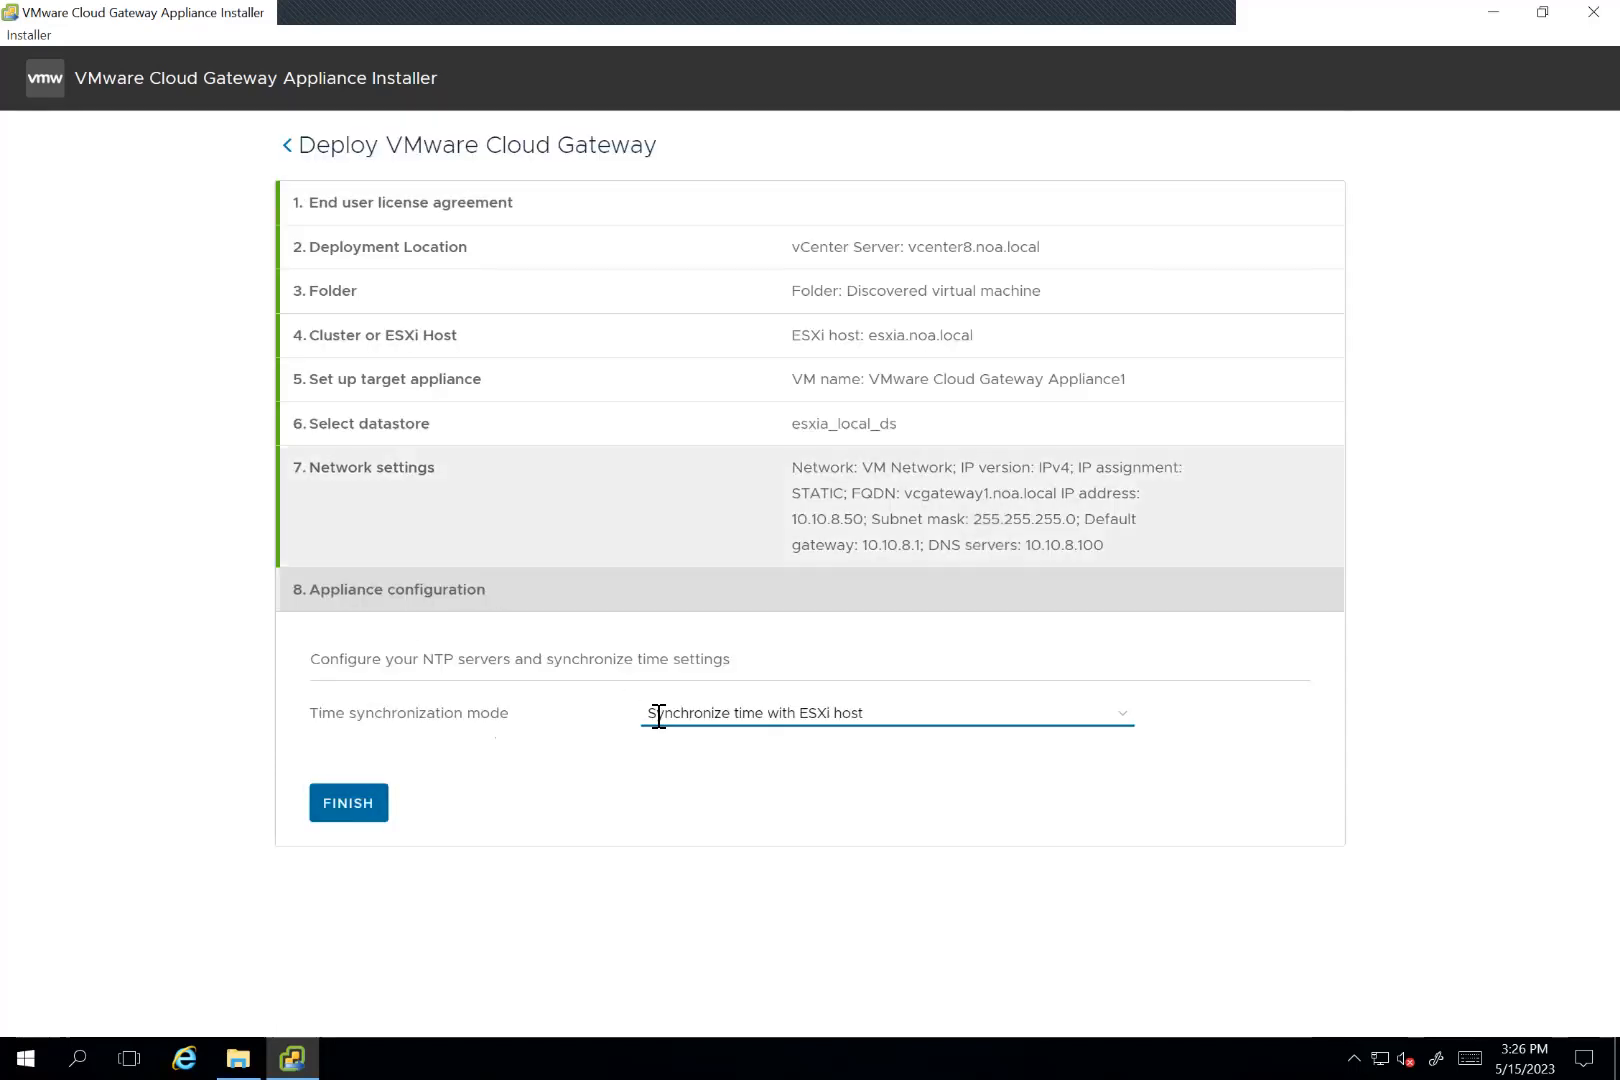
{"action": "left_click", "coordinate": [829, 719]}
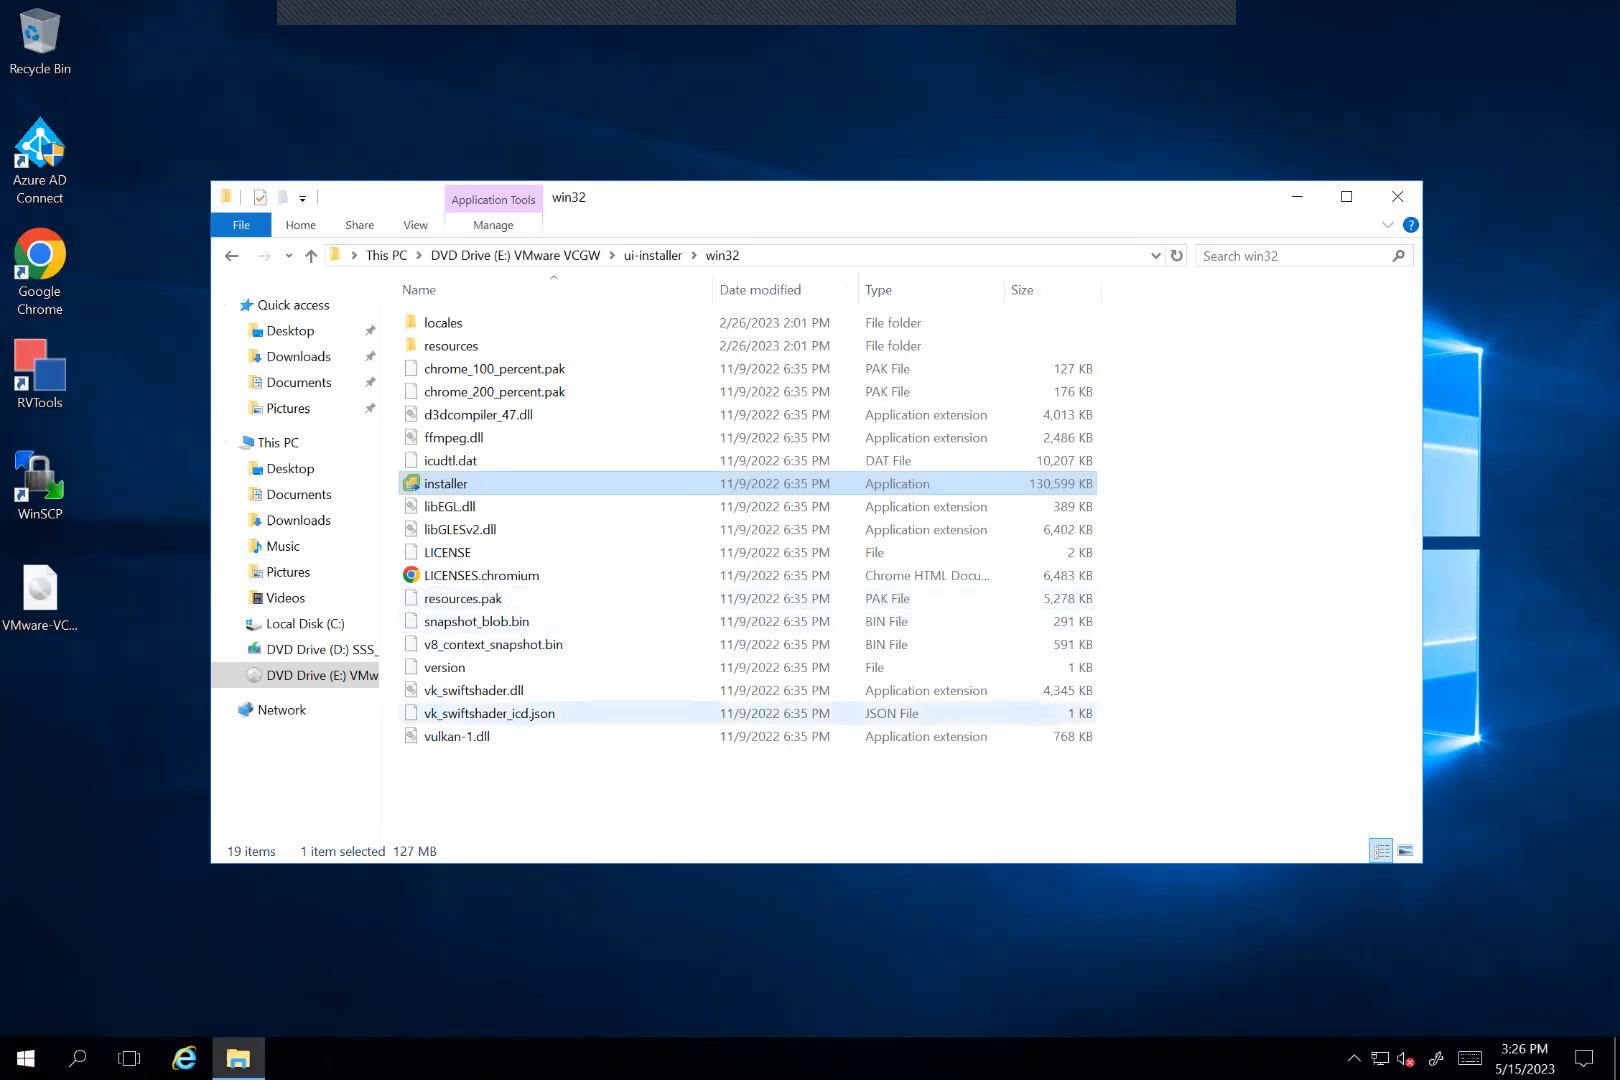
Step: Minimize the Remote Desktop session and switch to the vSphere+ system requirements page in Chrome
{"action": "mouse_move", "coordinate": [510, 12]}
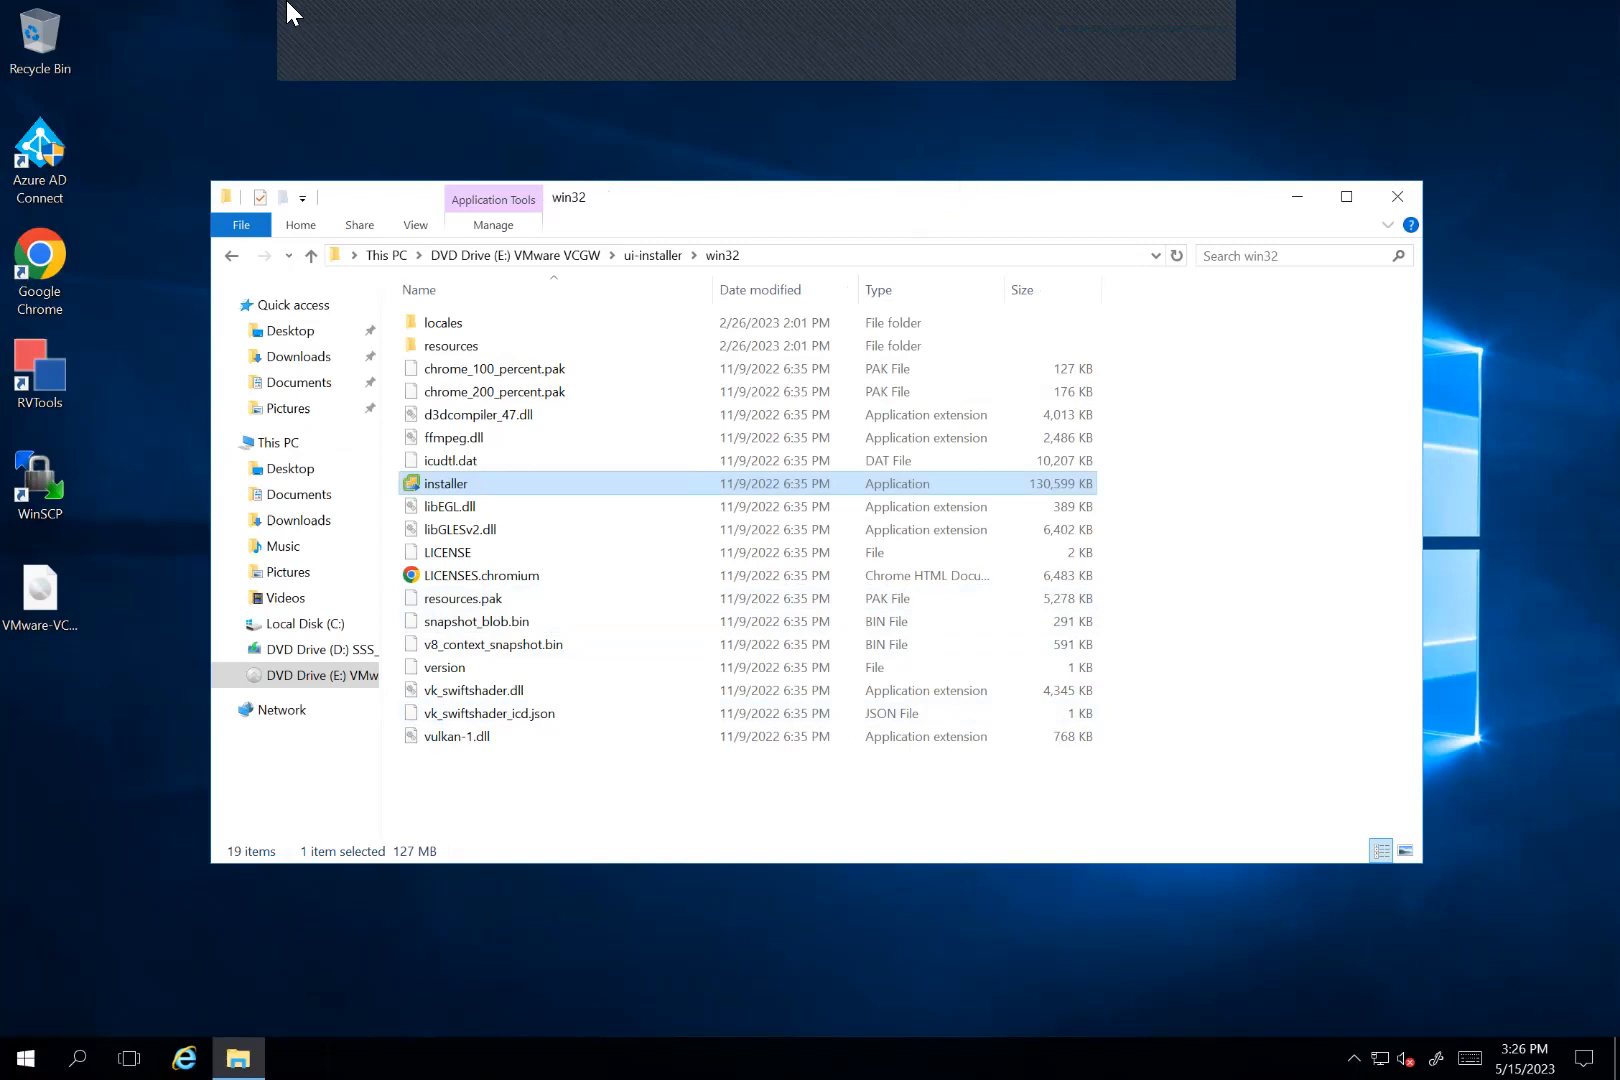
{"action": "mouse_move", "coordinate": [721, 30]}
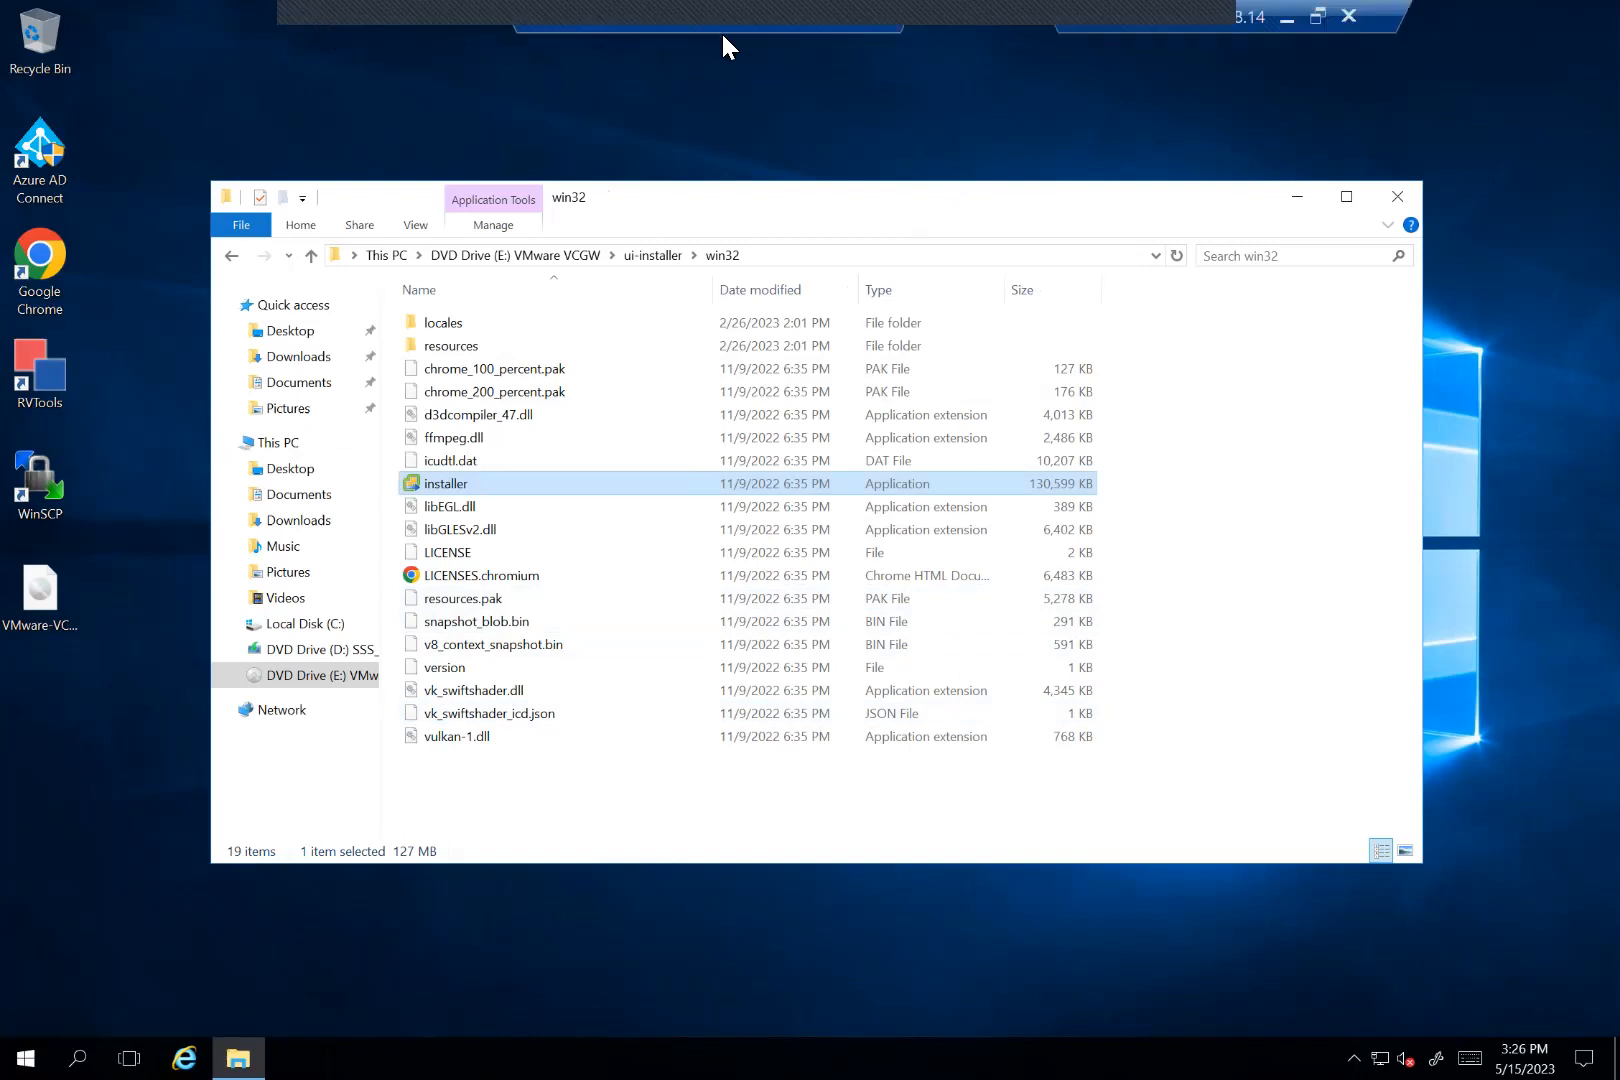
{"action": "double_click", "coordinate": [820, 28]}
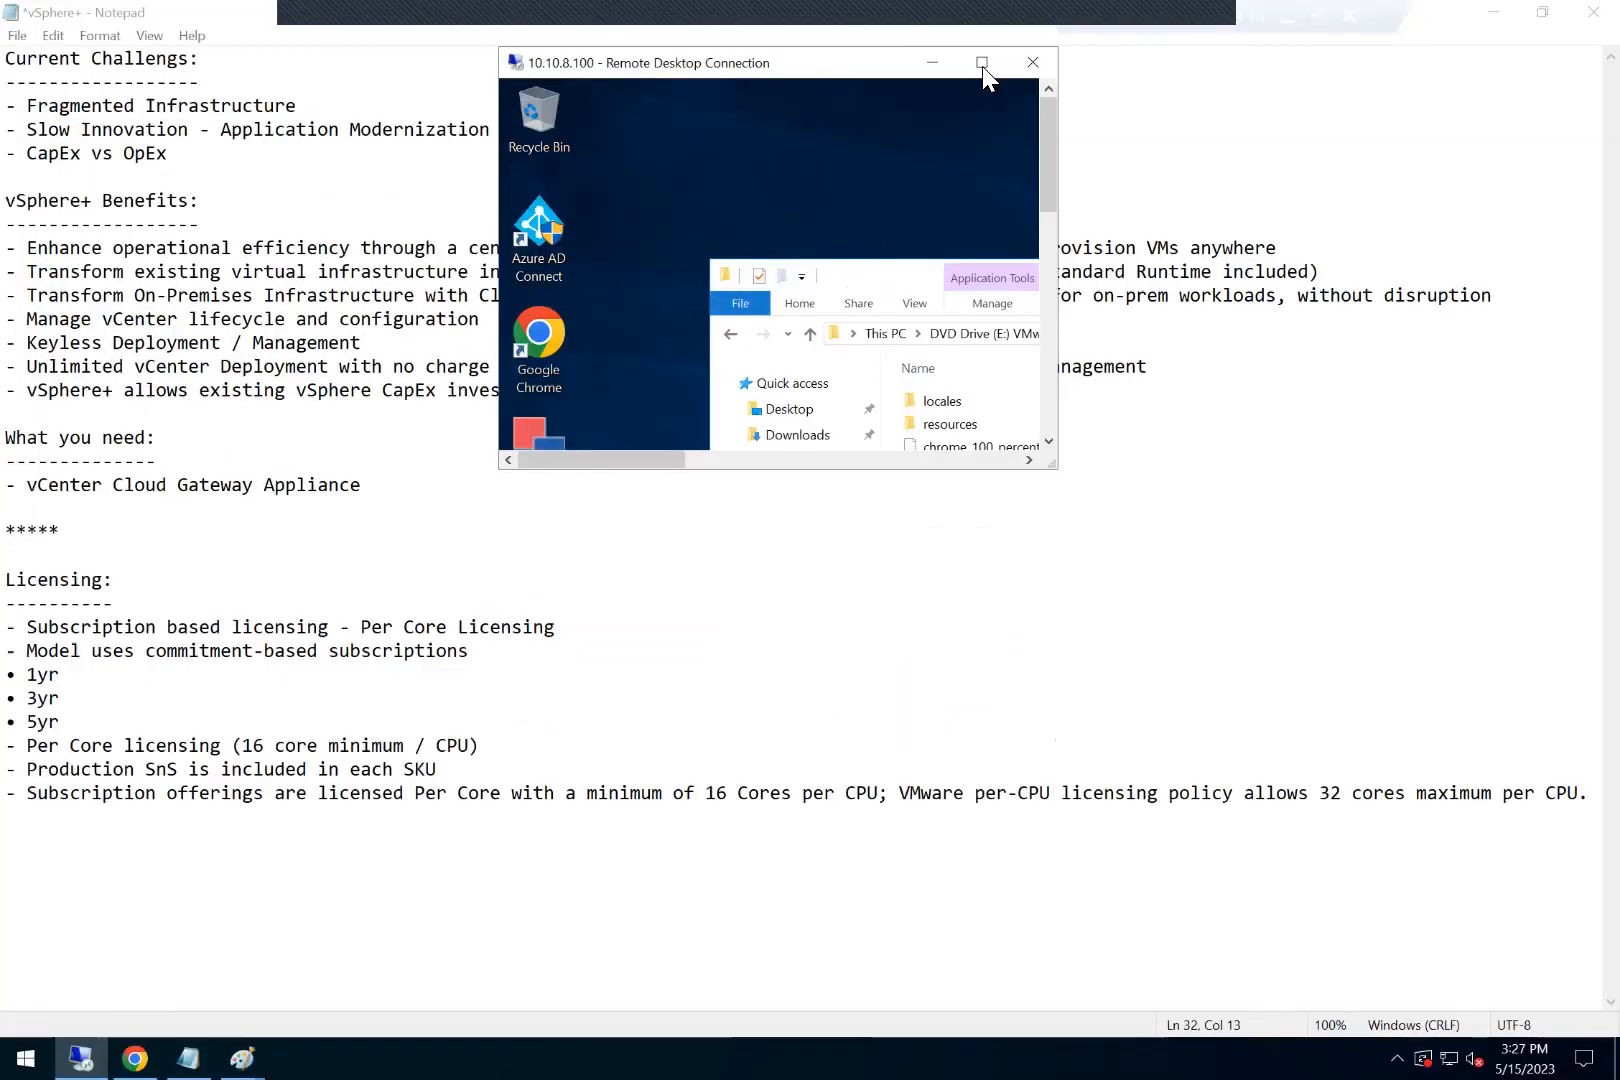
{"action": "left_click", "coordinate": [930, 64]}
{"action": "left_click", "coordinate": [305, 792]}
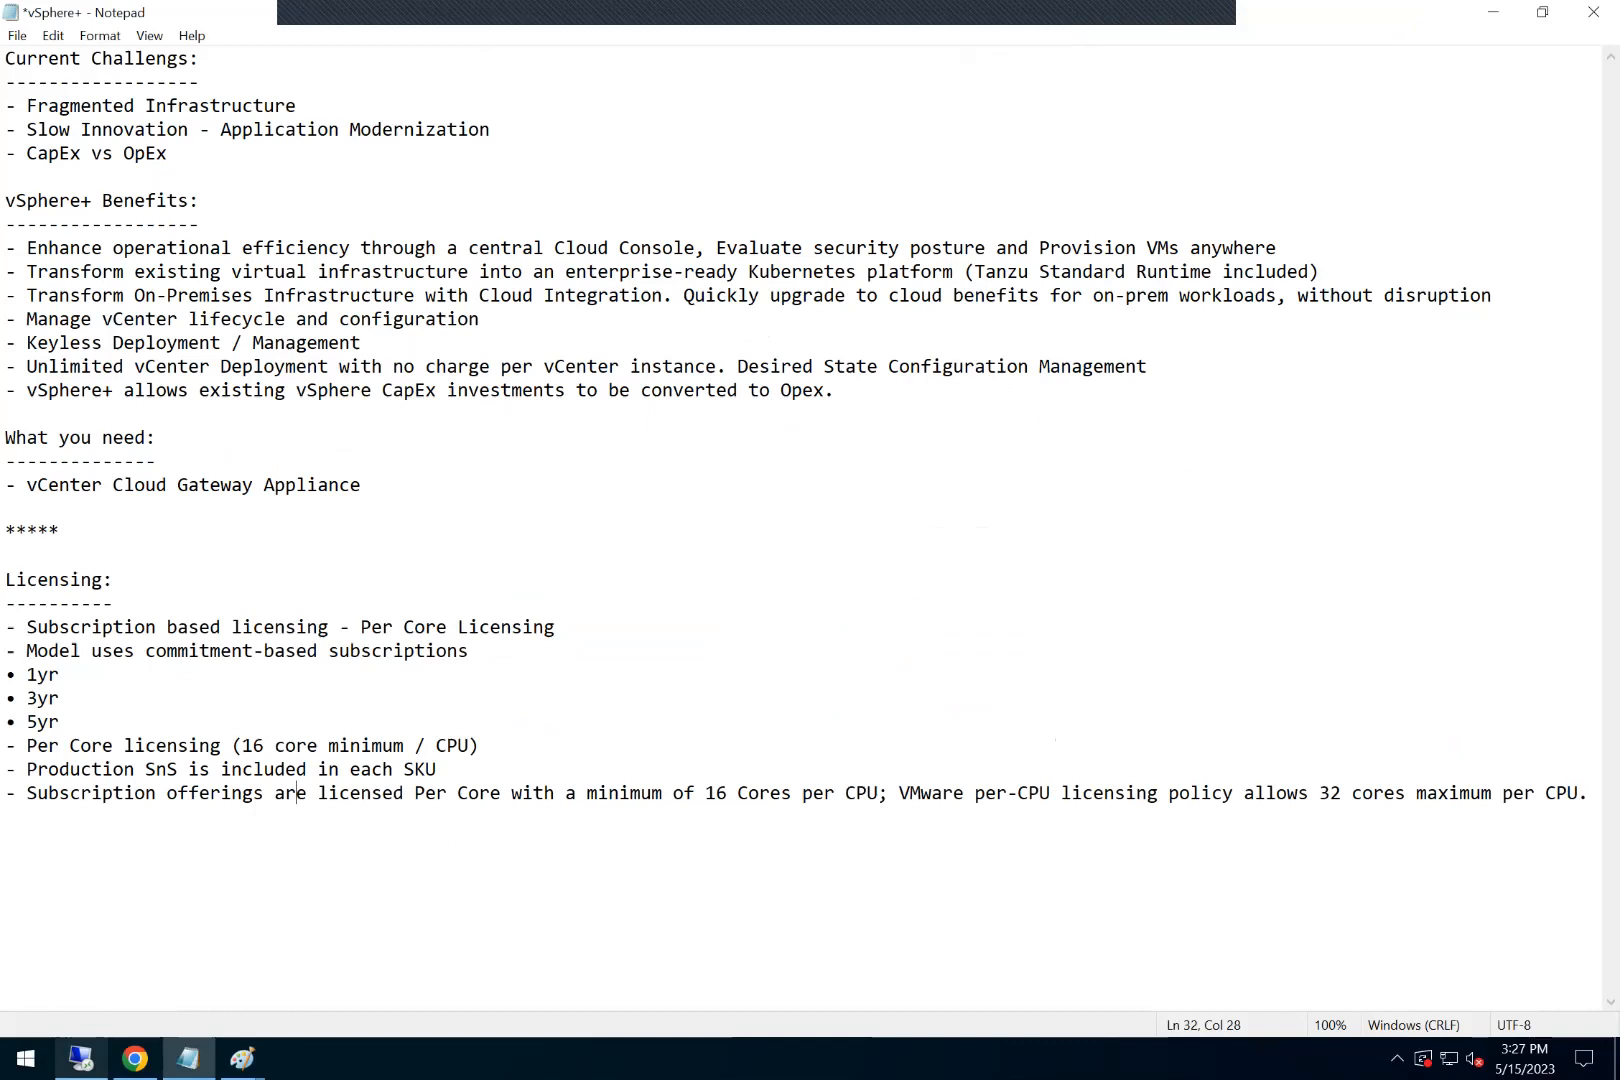
{"action": "left_click", "coordinate": [135, 950]}
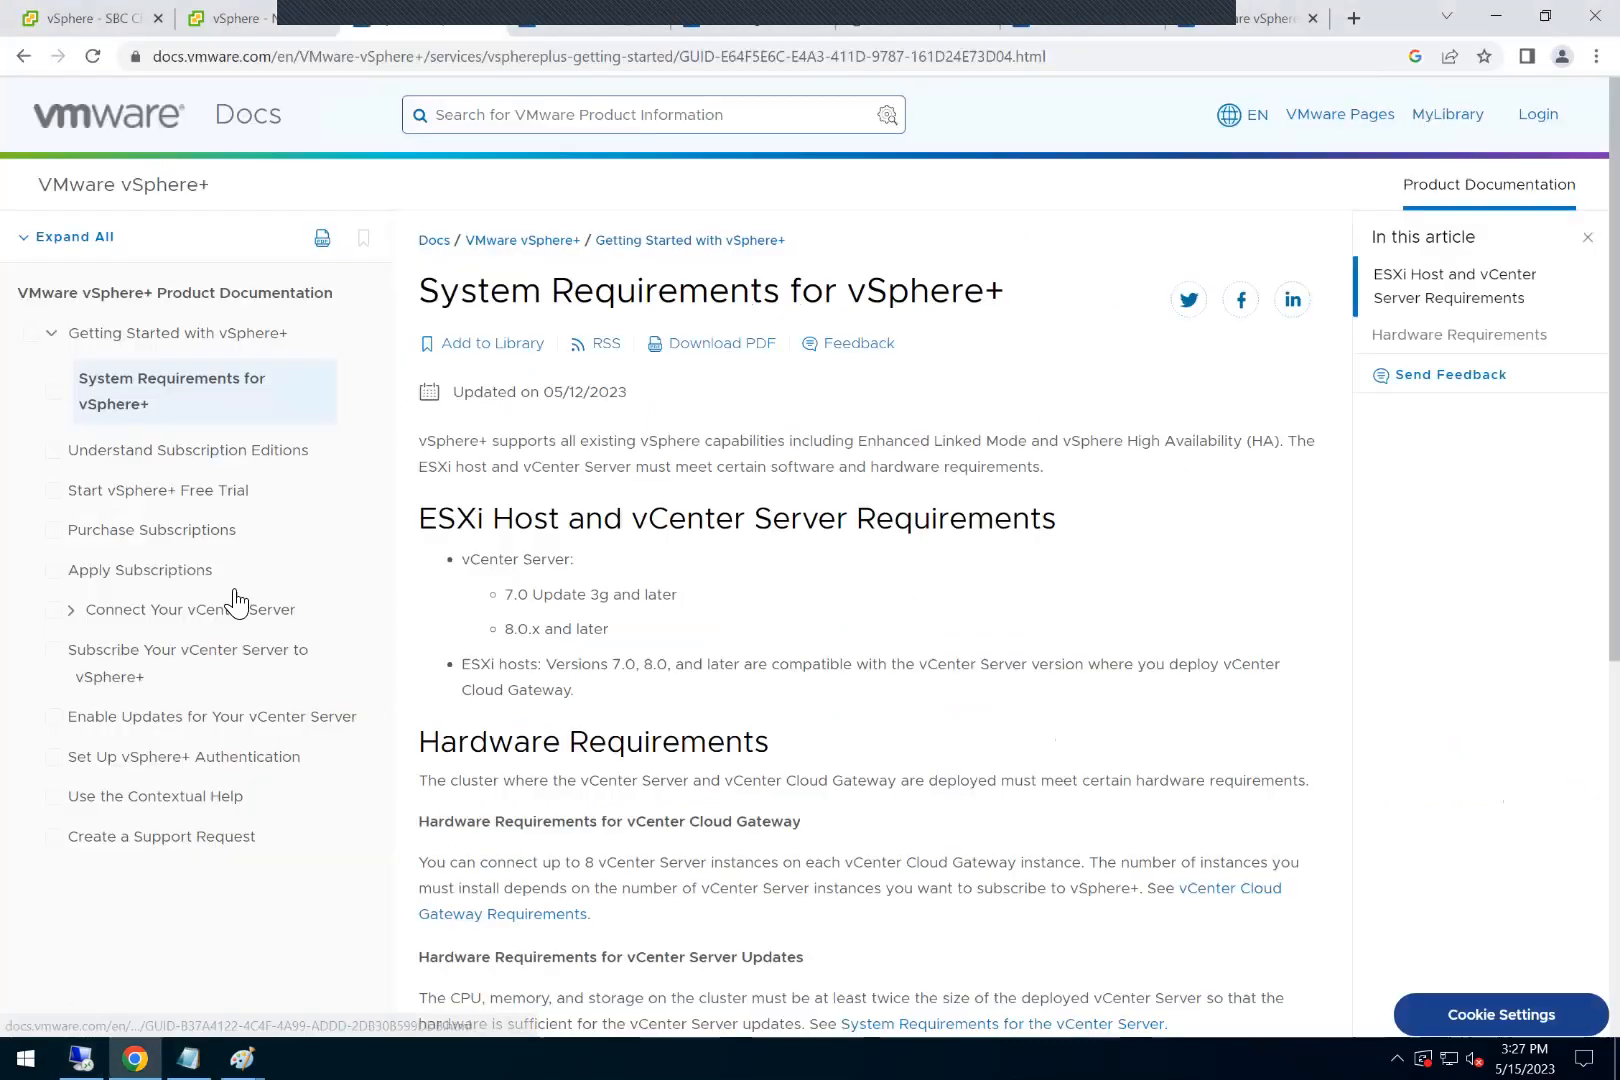
Step: Look at the NOA Cluster in the vSphere Client and examine the ESXi and vCenter version requirements for vSphere+
{"action": "left_click", "coordinate": [232, 32]}
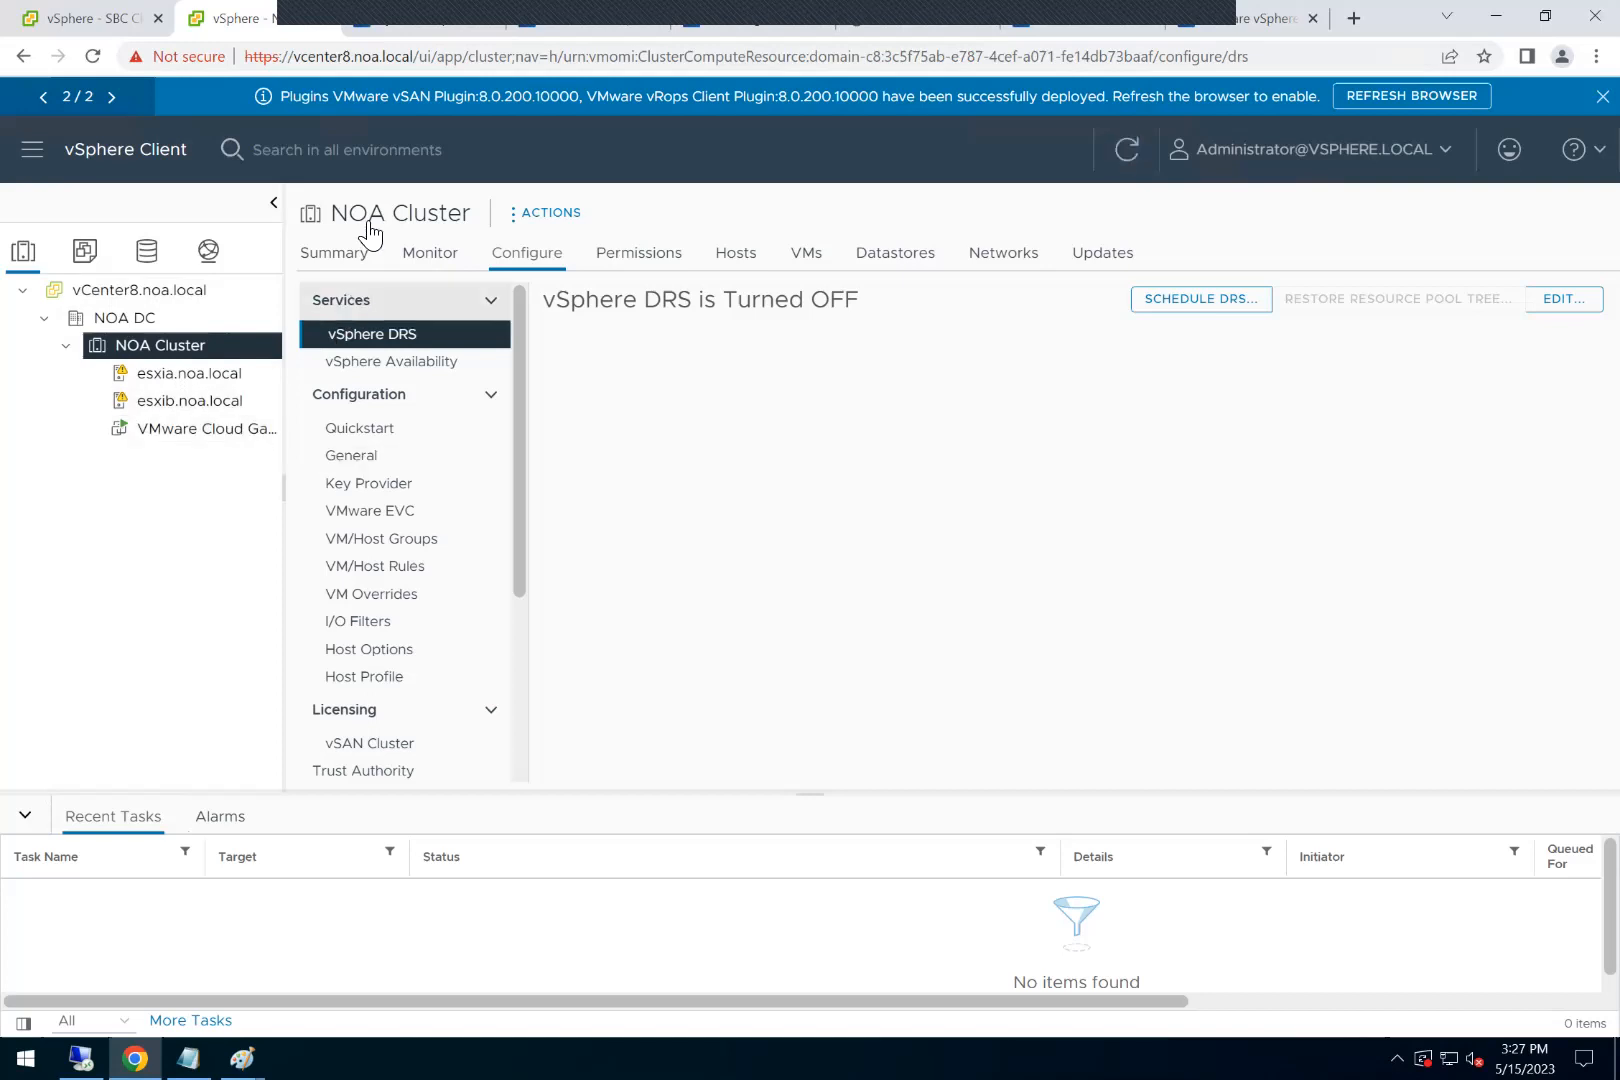
{"action": "left_click", "coordinate": [398, 24]}
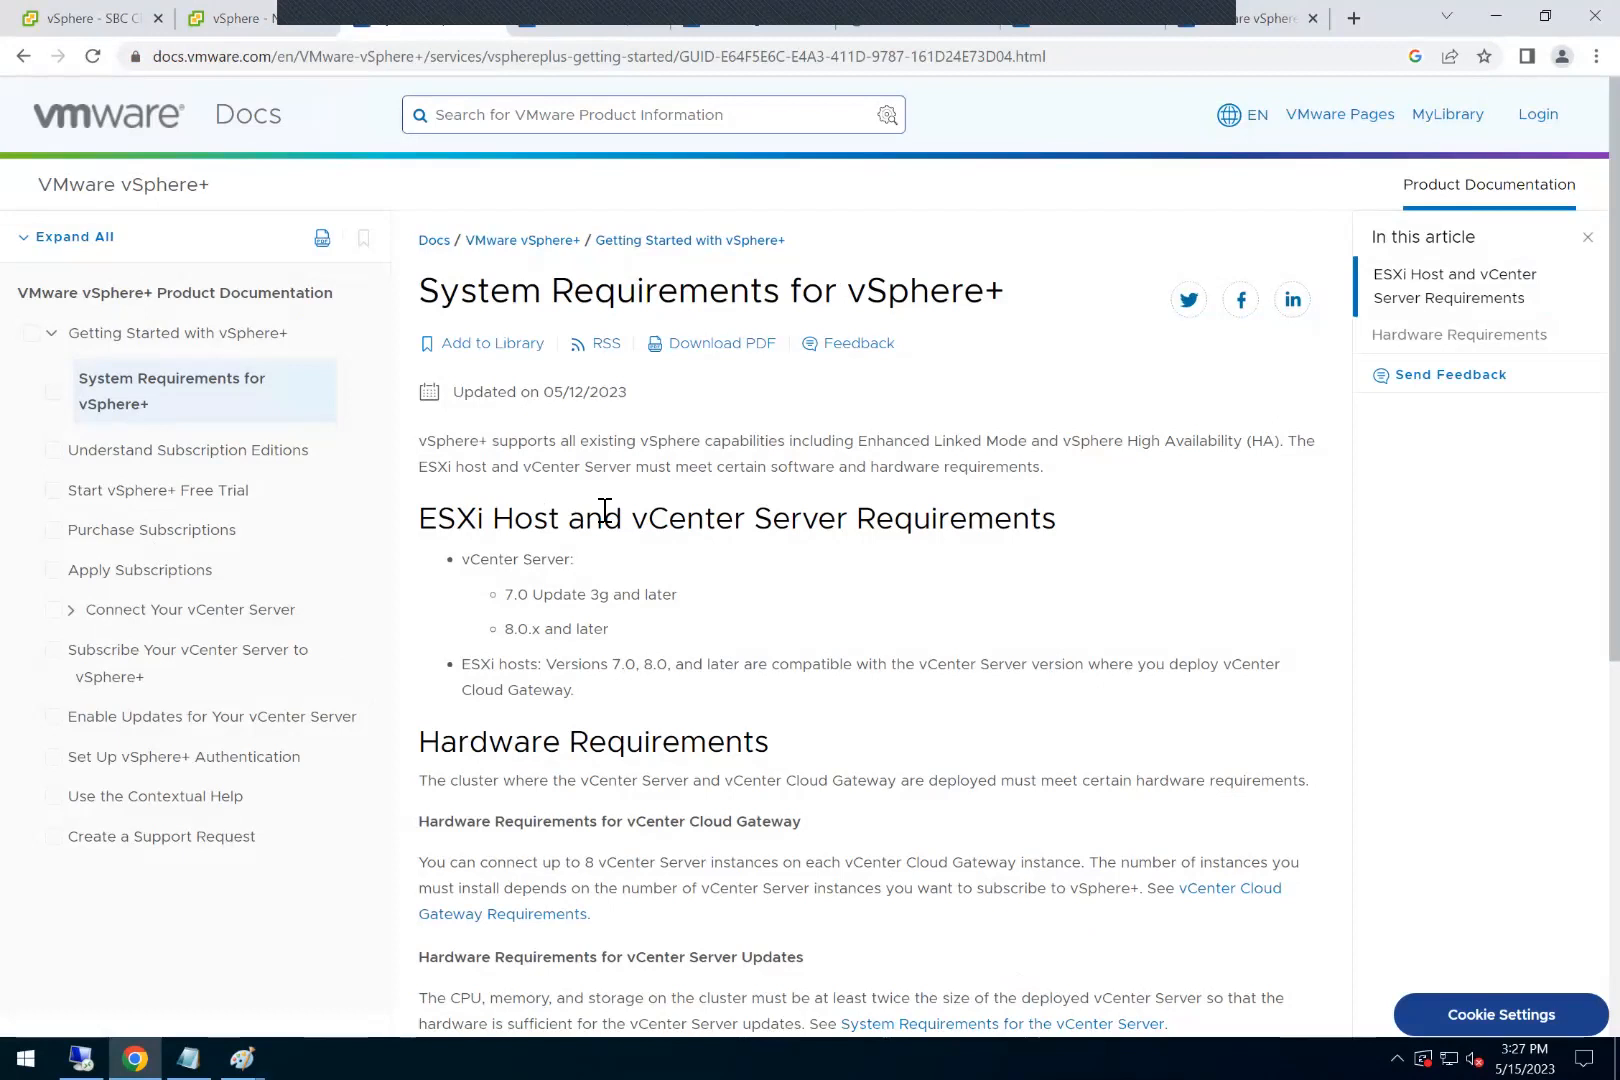
{"action": "left_click_drag", "start_coordinate": [516, 604], "coordinate": [615, 607]}
{"action": "left_click_drag", "start_coordinate": [529, 641], "coordinate": [709, 668]}
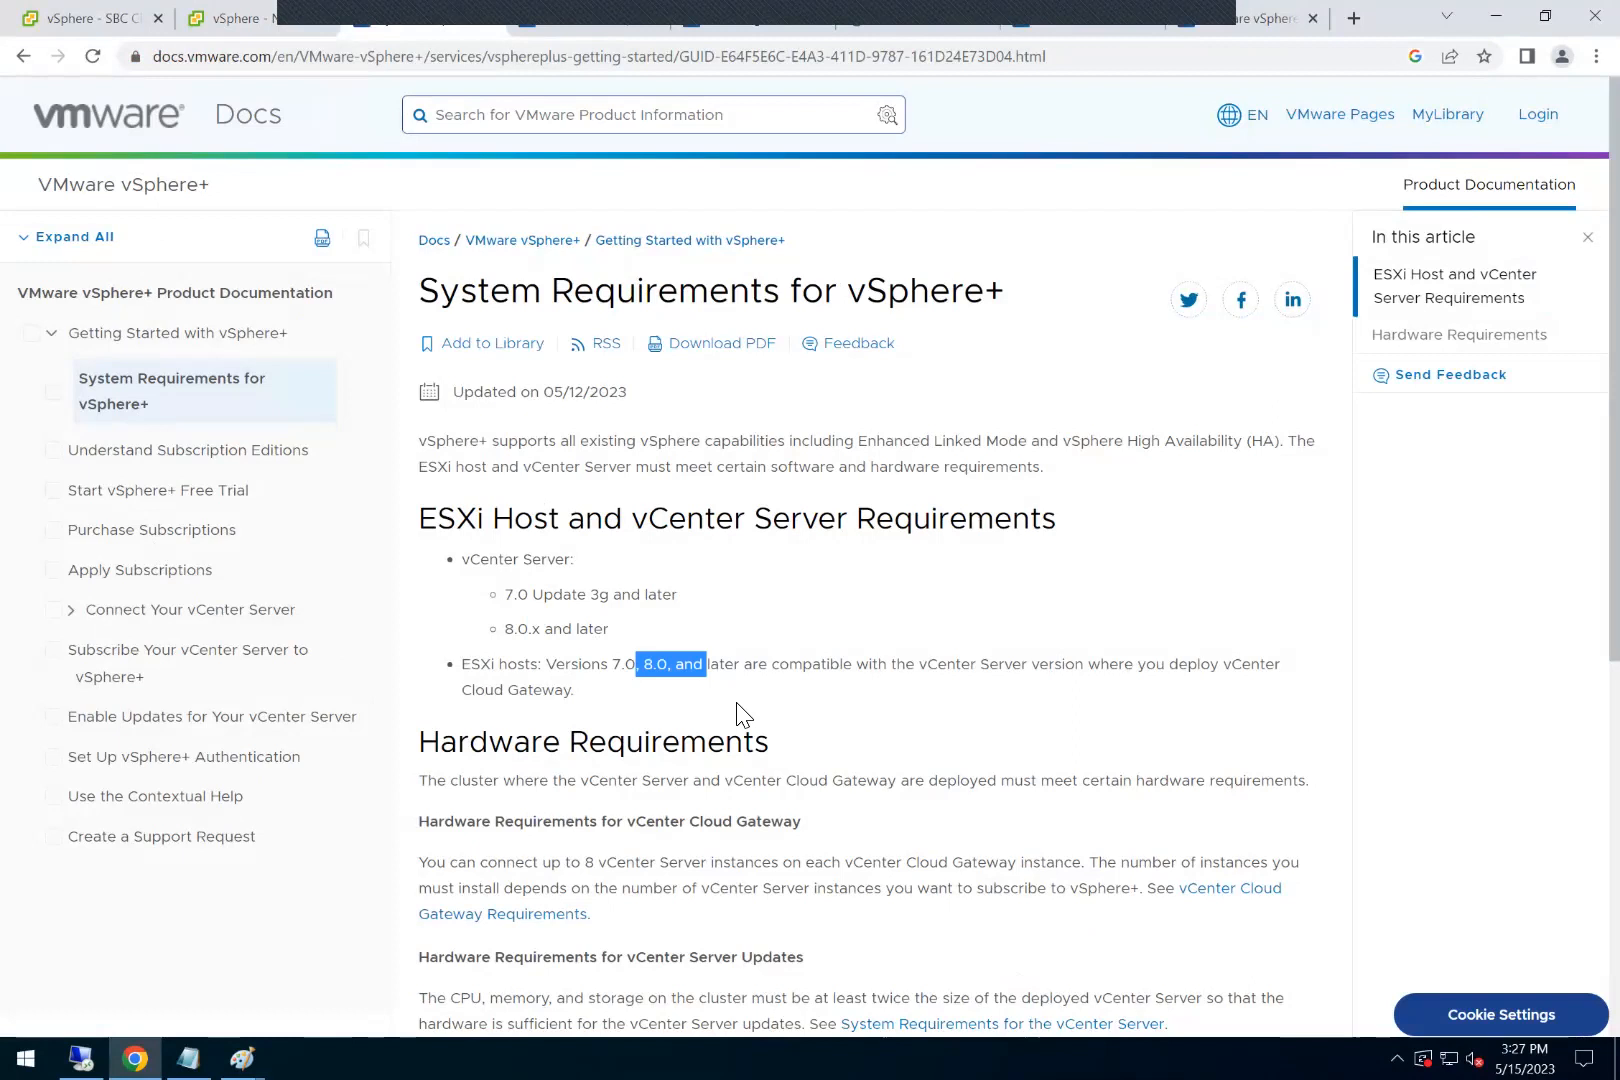
Step: Review the vSphere+ interoperability matrix and the knowledge base table on per-core subscription capacity
{"action": "left_click", "coordinate": [528, 30]}
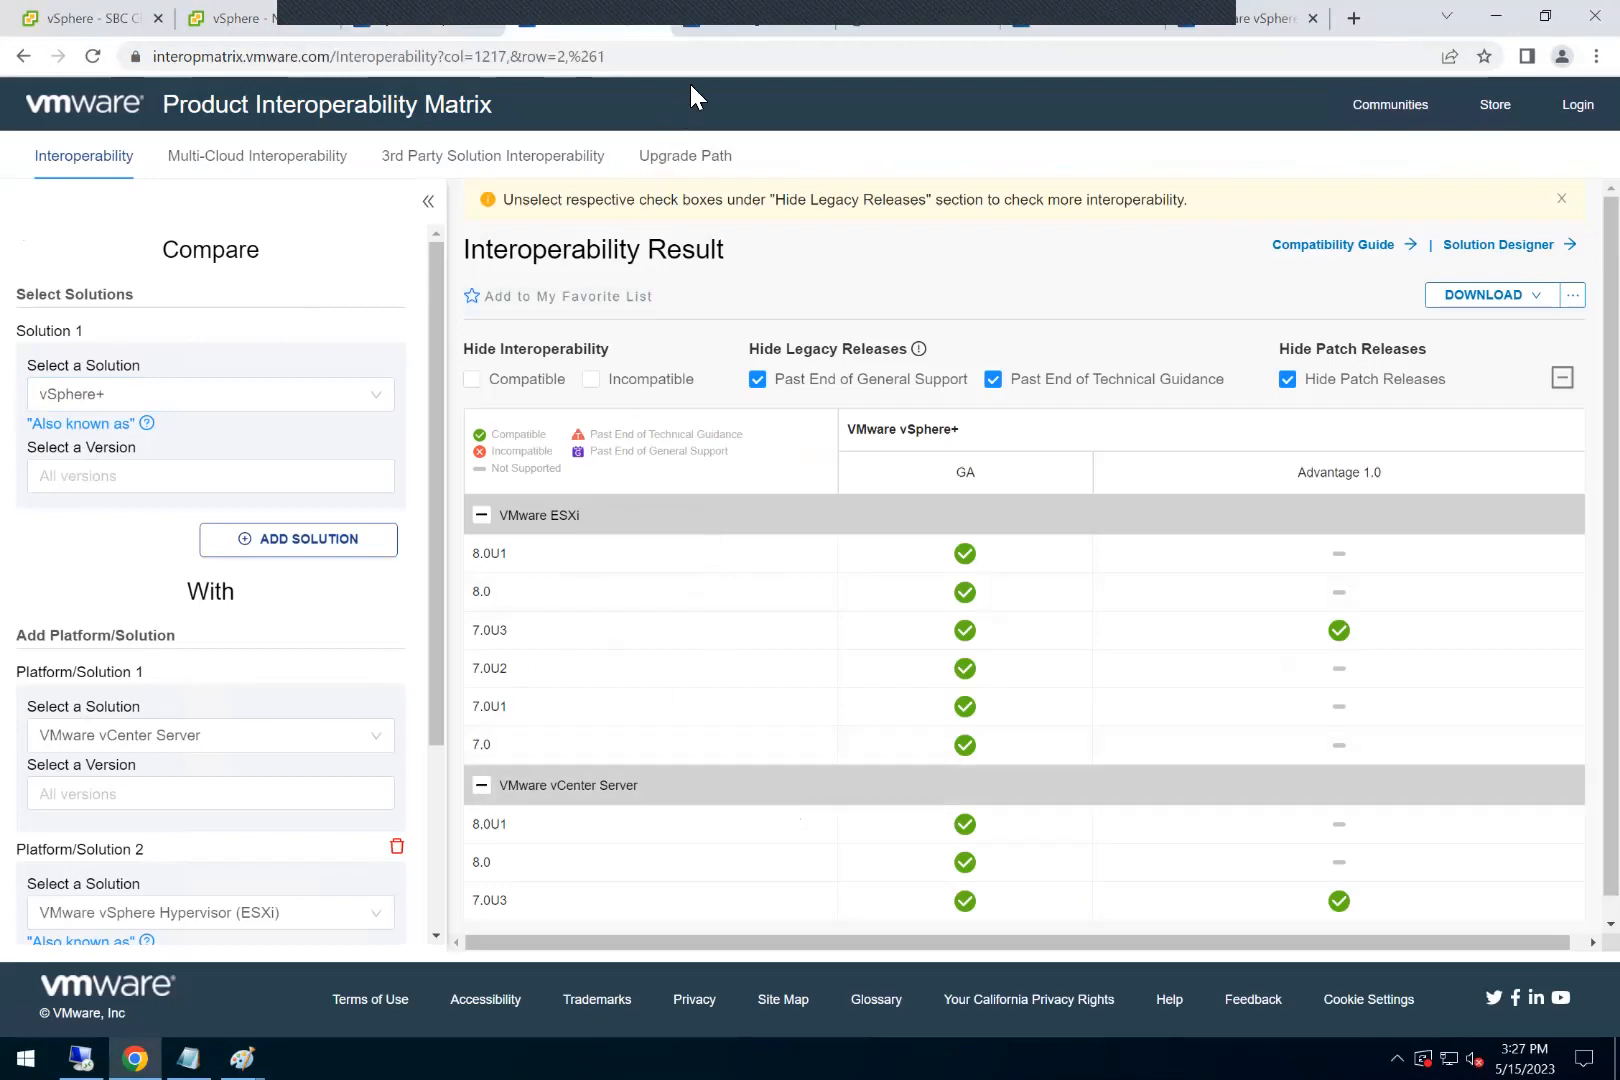
{"action": "left_click", "coordinate": [706, 34]}
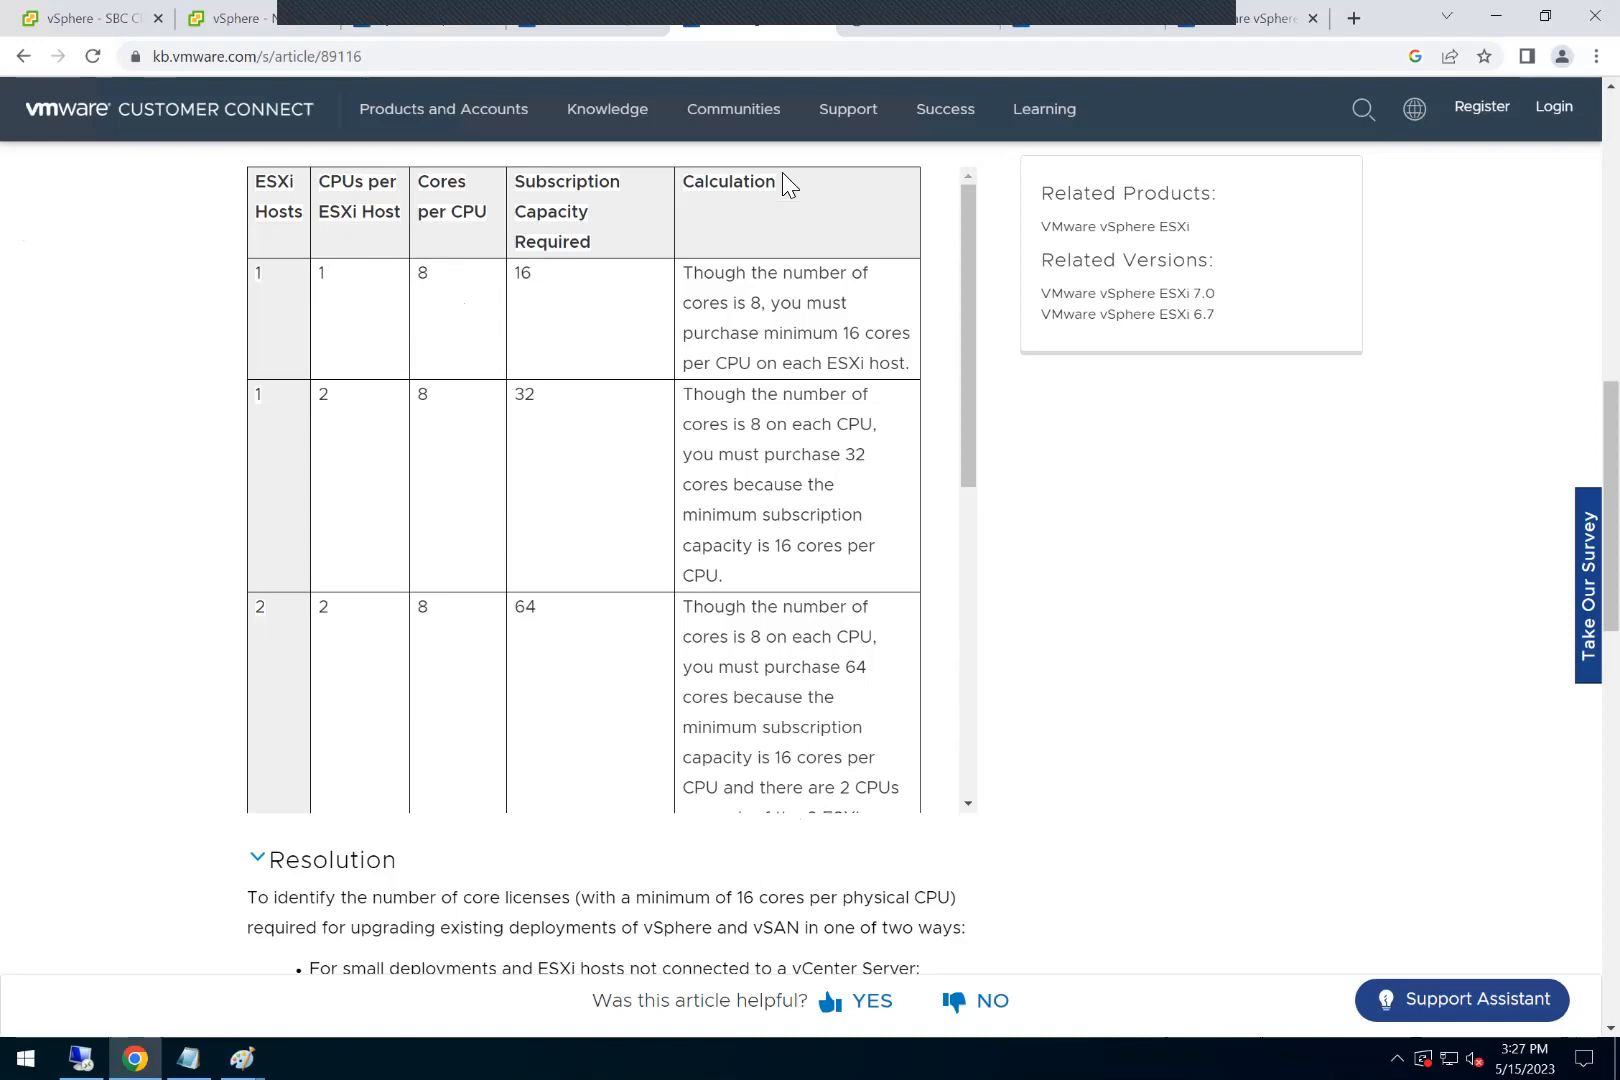
Step: Look through the VMware Cloud sign-in page, the vSphere+ trial overview and the vSphere+ Hands-on Lab page
{"action": "left_click", "coordinate": [875, 35]}
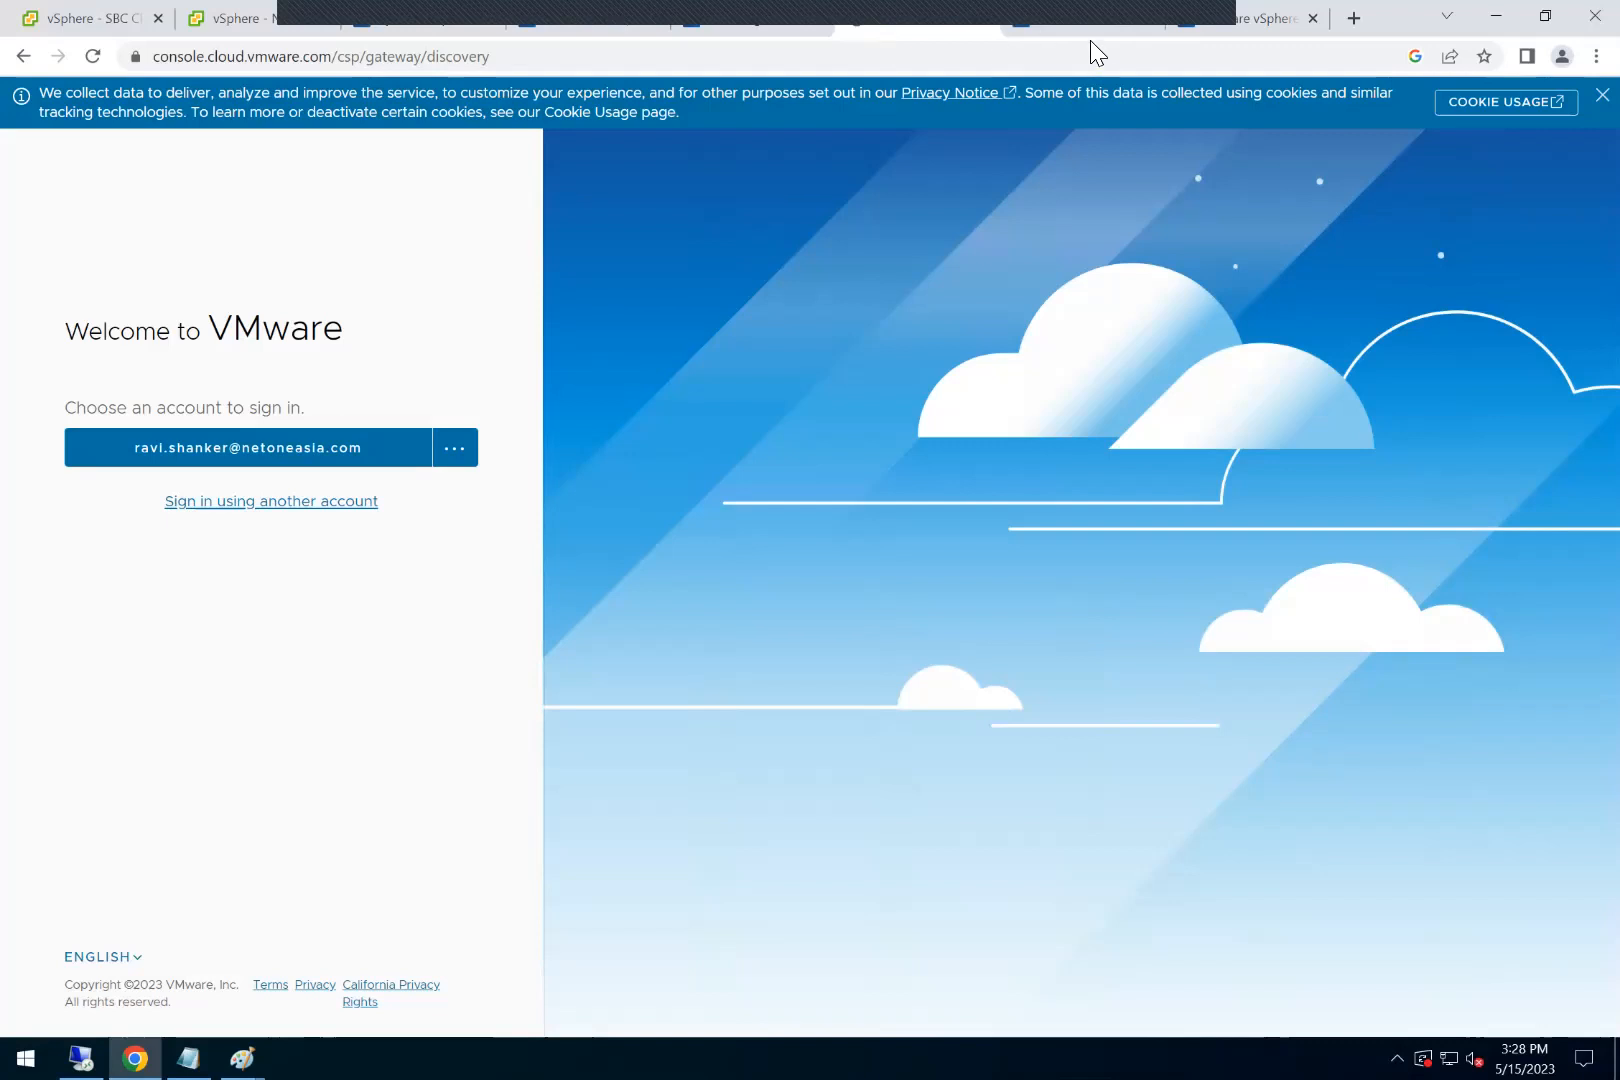
{"action": "left_click", "coordinate": [1058, 24]}
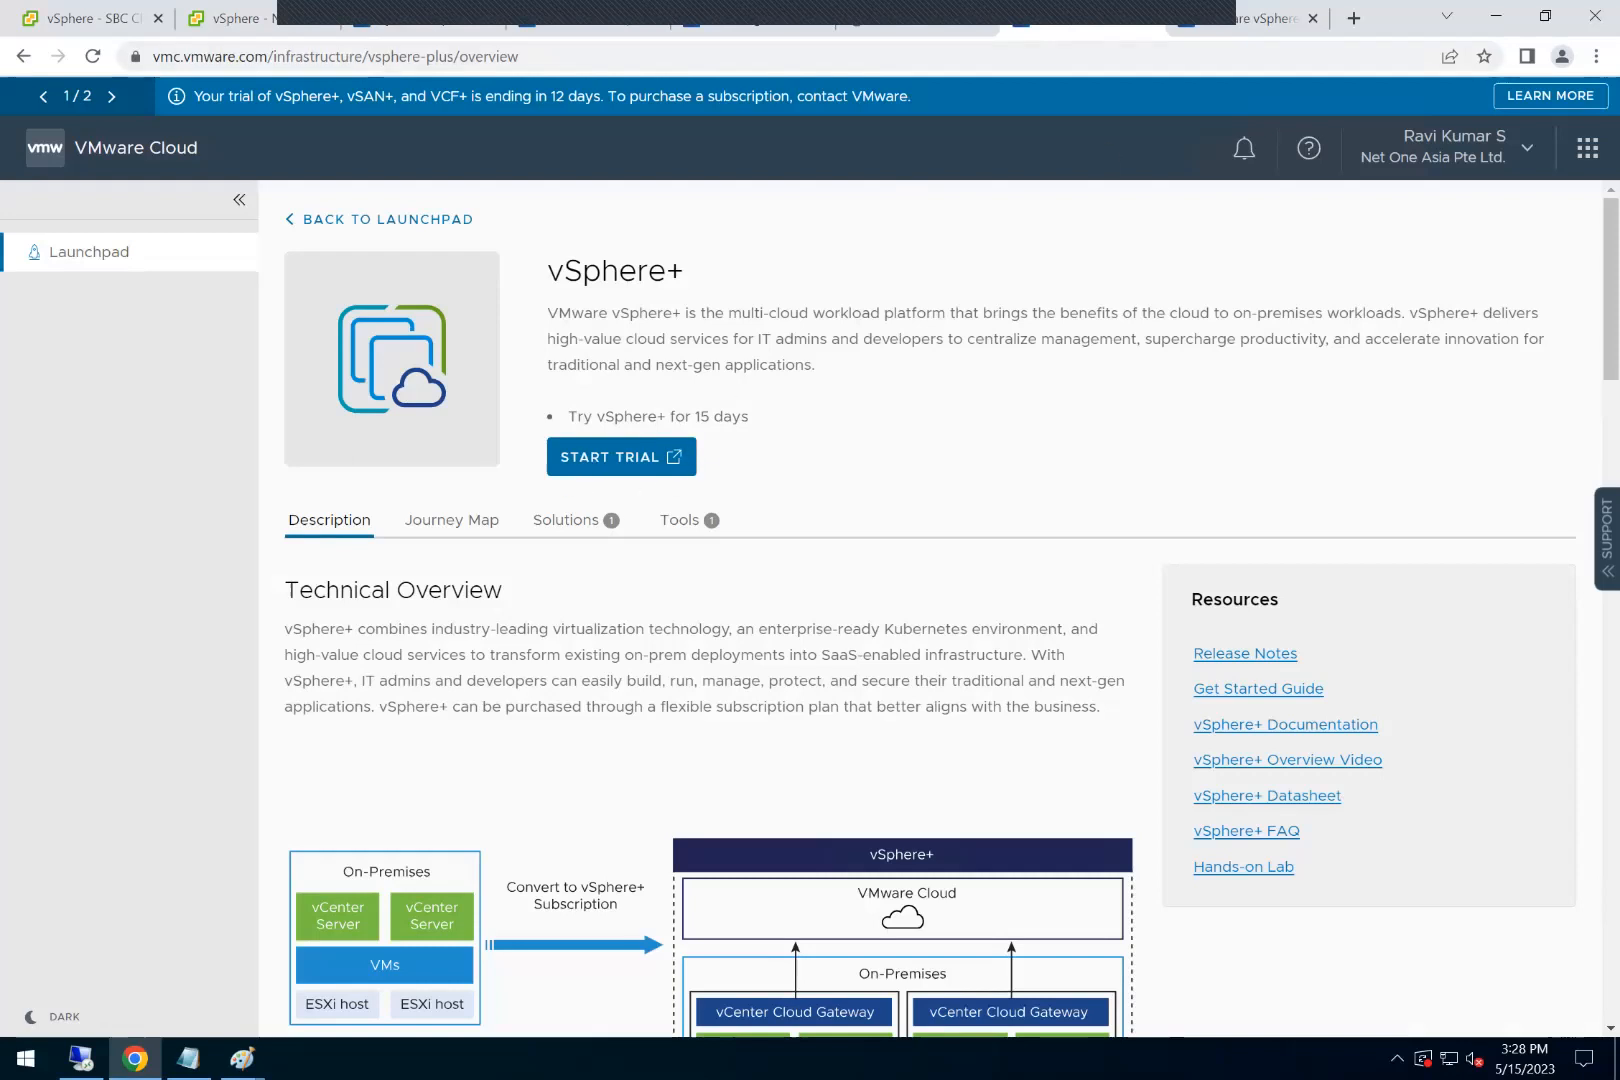
{"action": "left_click", "coordinate": [1242, 19]}
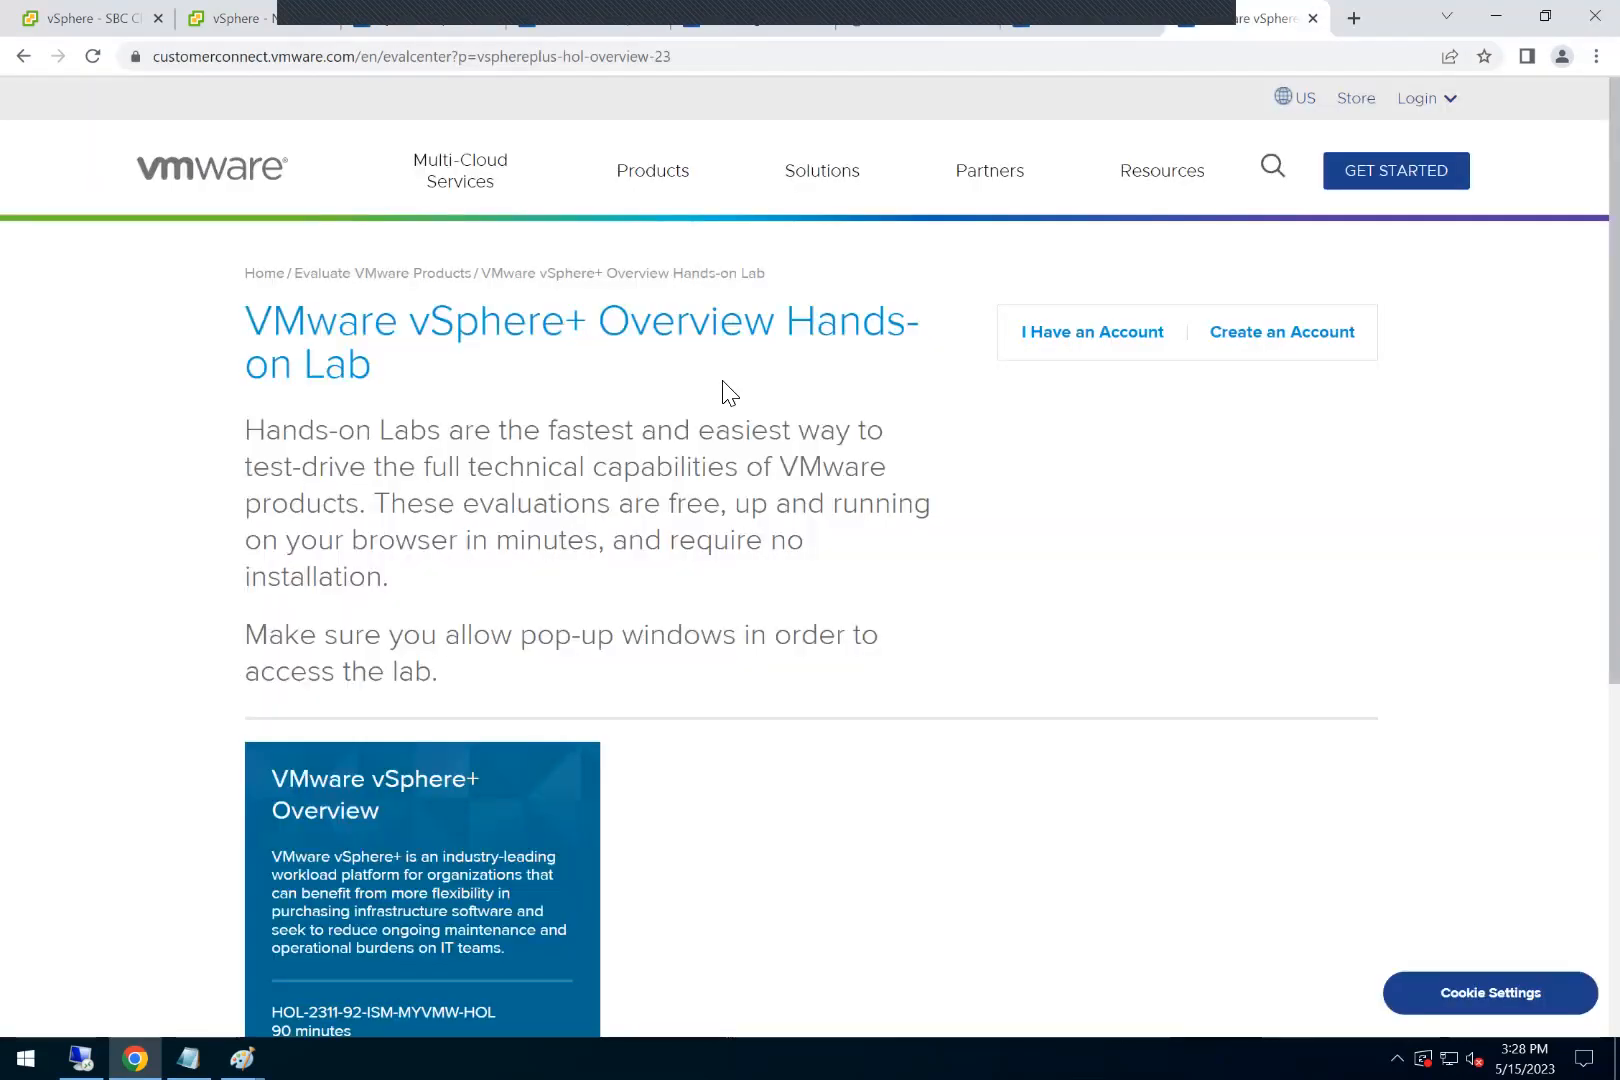
{"action": "scroll", "coordinate": [655, 570], "scroll_direction": "down", "scroll_amount": 4}
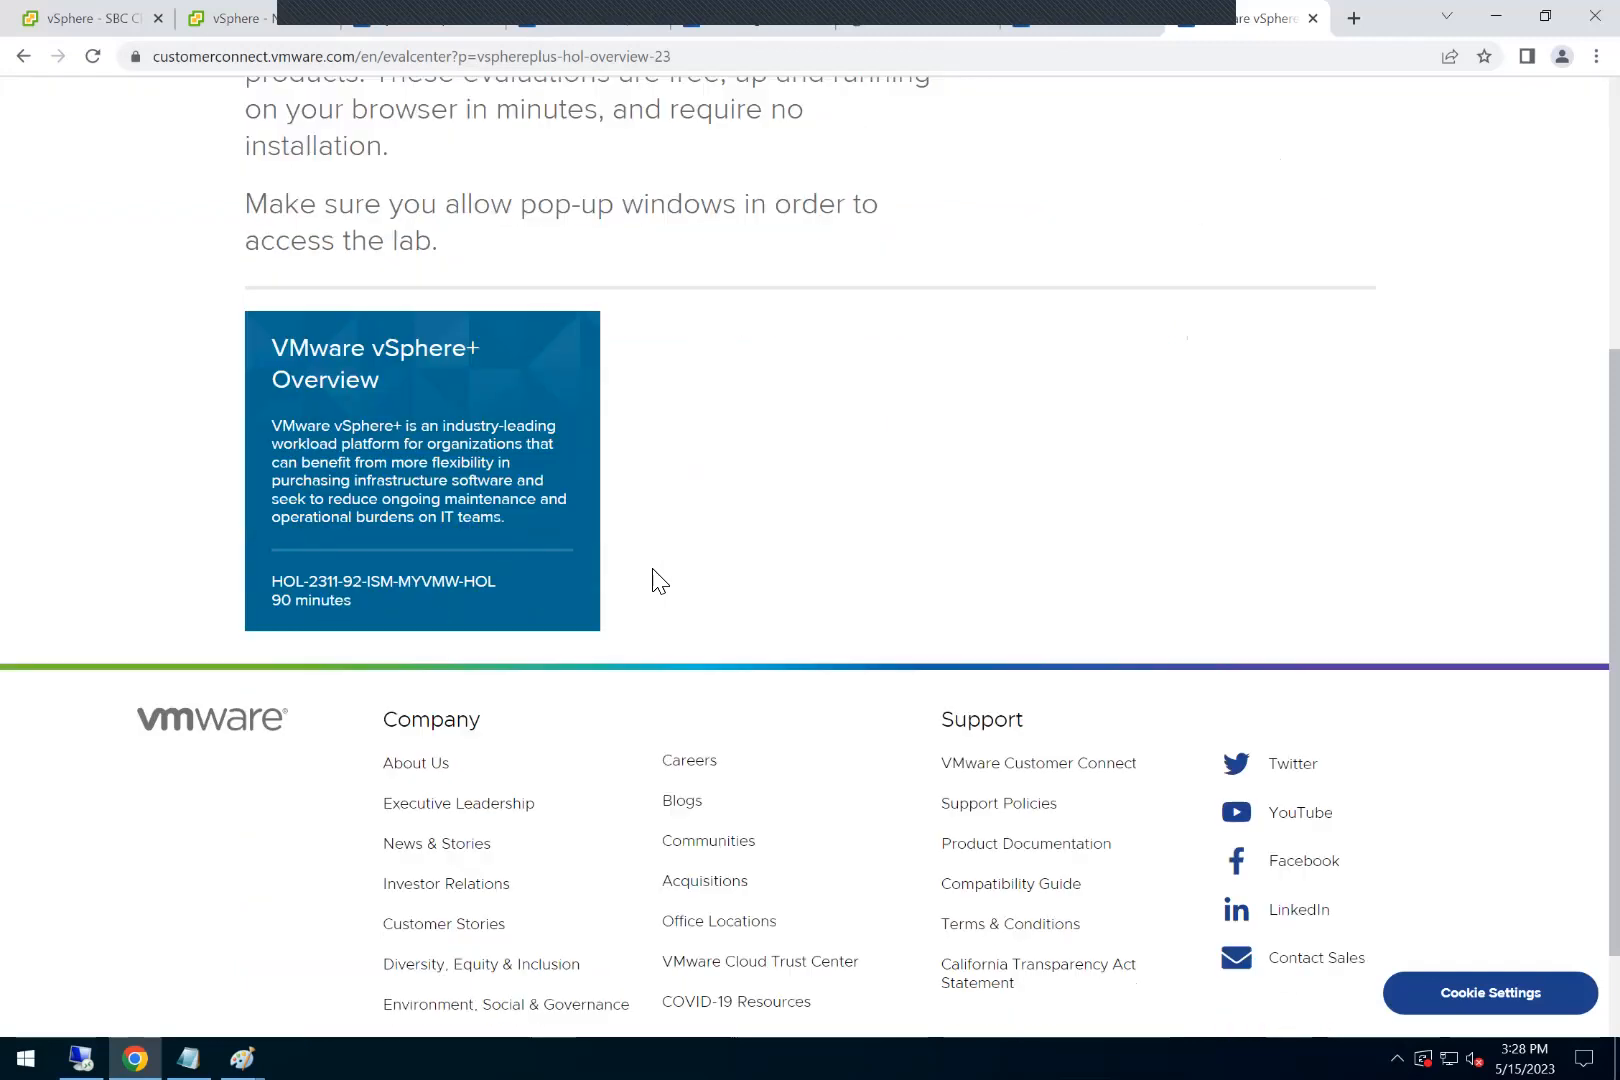
{"action": "scroll", "coordinate": [267, 50], "scroll_direction": "up", "scroll_amount": 4}
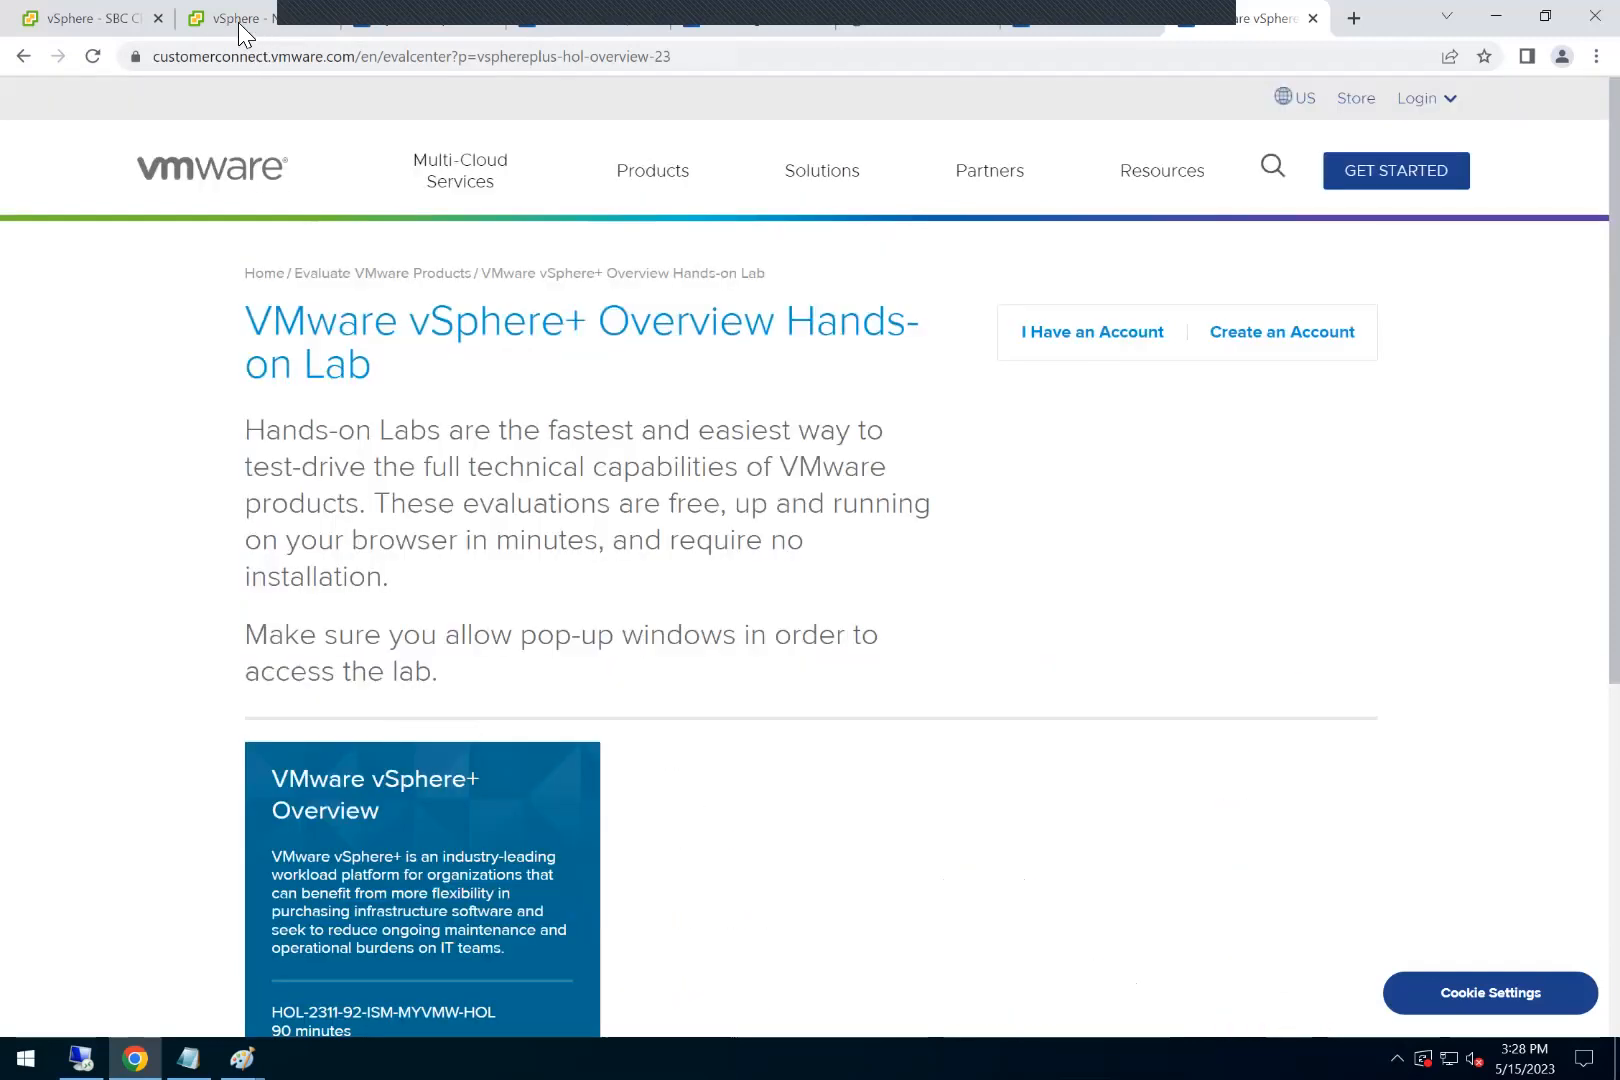
Step: Copy the DNS name vcgateway.noa.local from the VMware Cloud Gateway Appliance summary in the vSphere Client
{"action": "left_click", "coordinate": [1354, 18]}
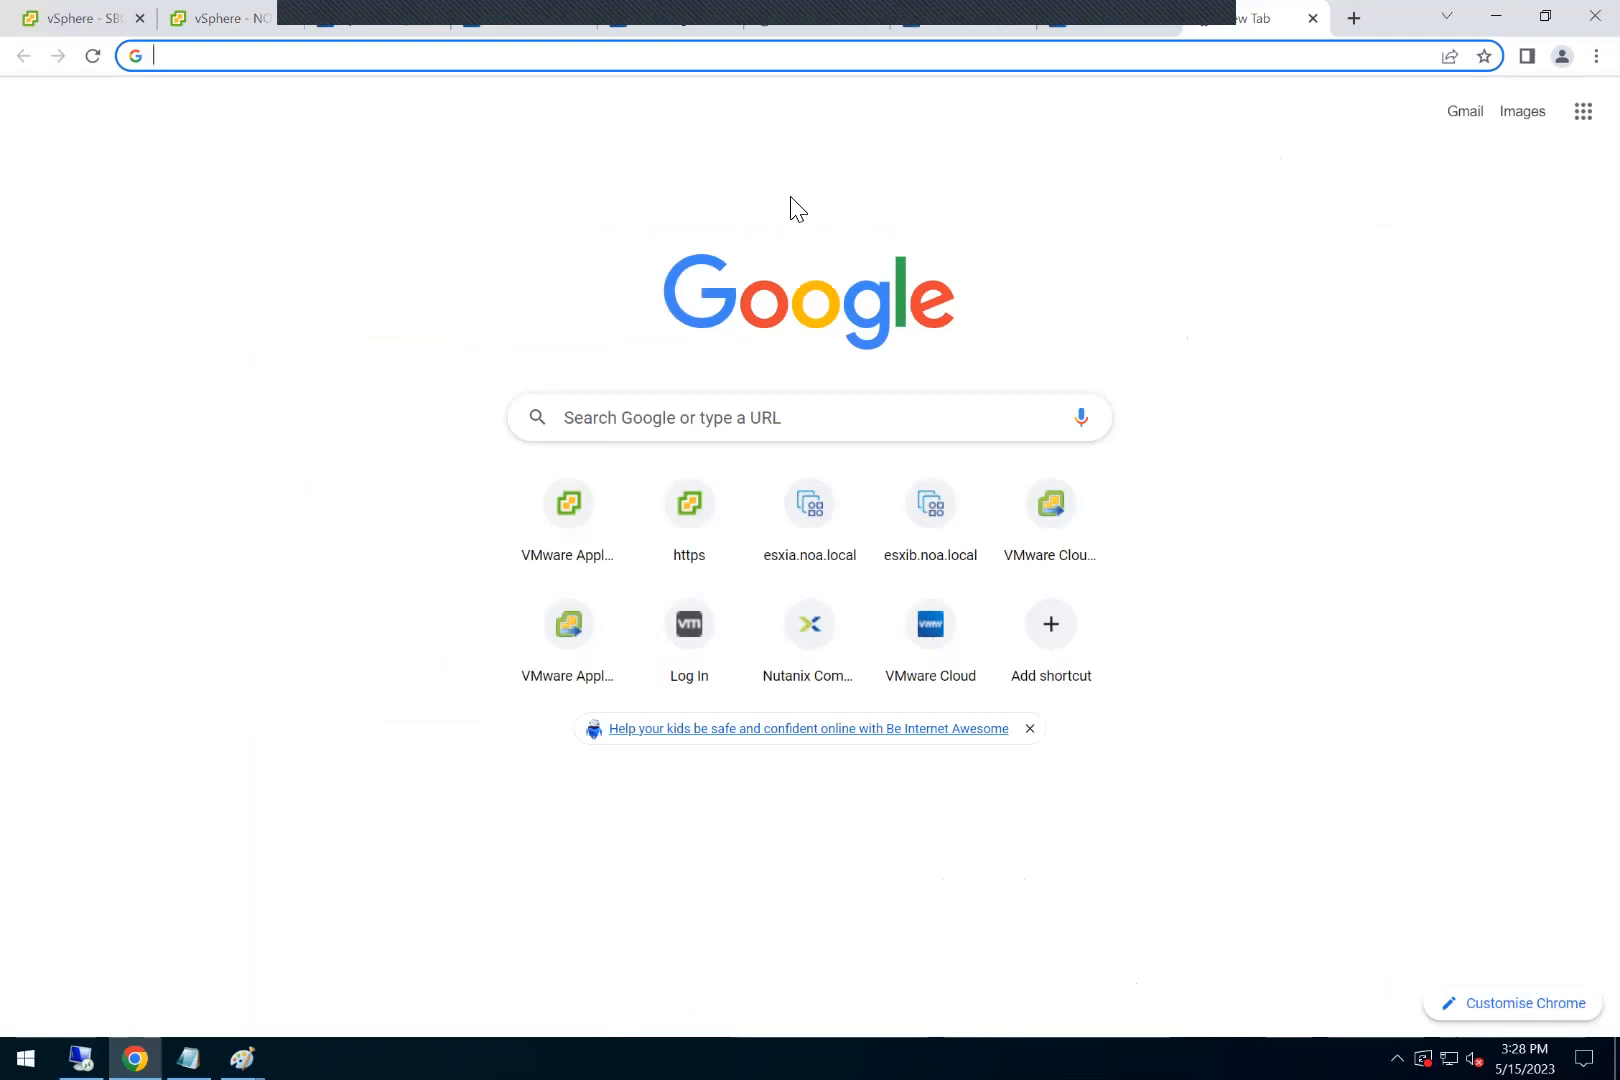
{"action": "left_click", "coordinate": [222, 18]}
{"action": "left_click", "coordinate": [178, 434]}
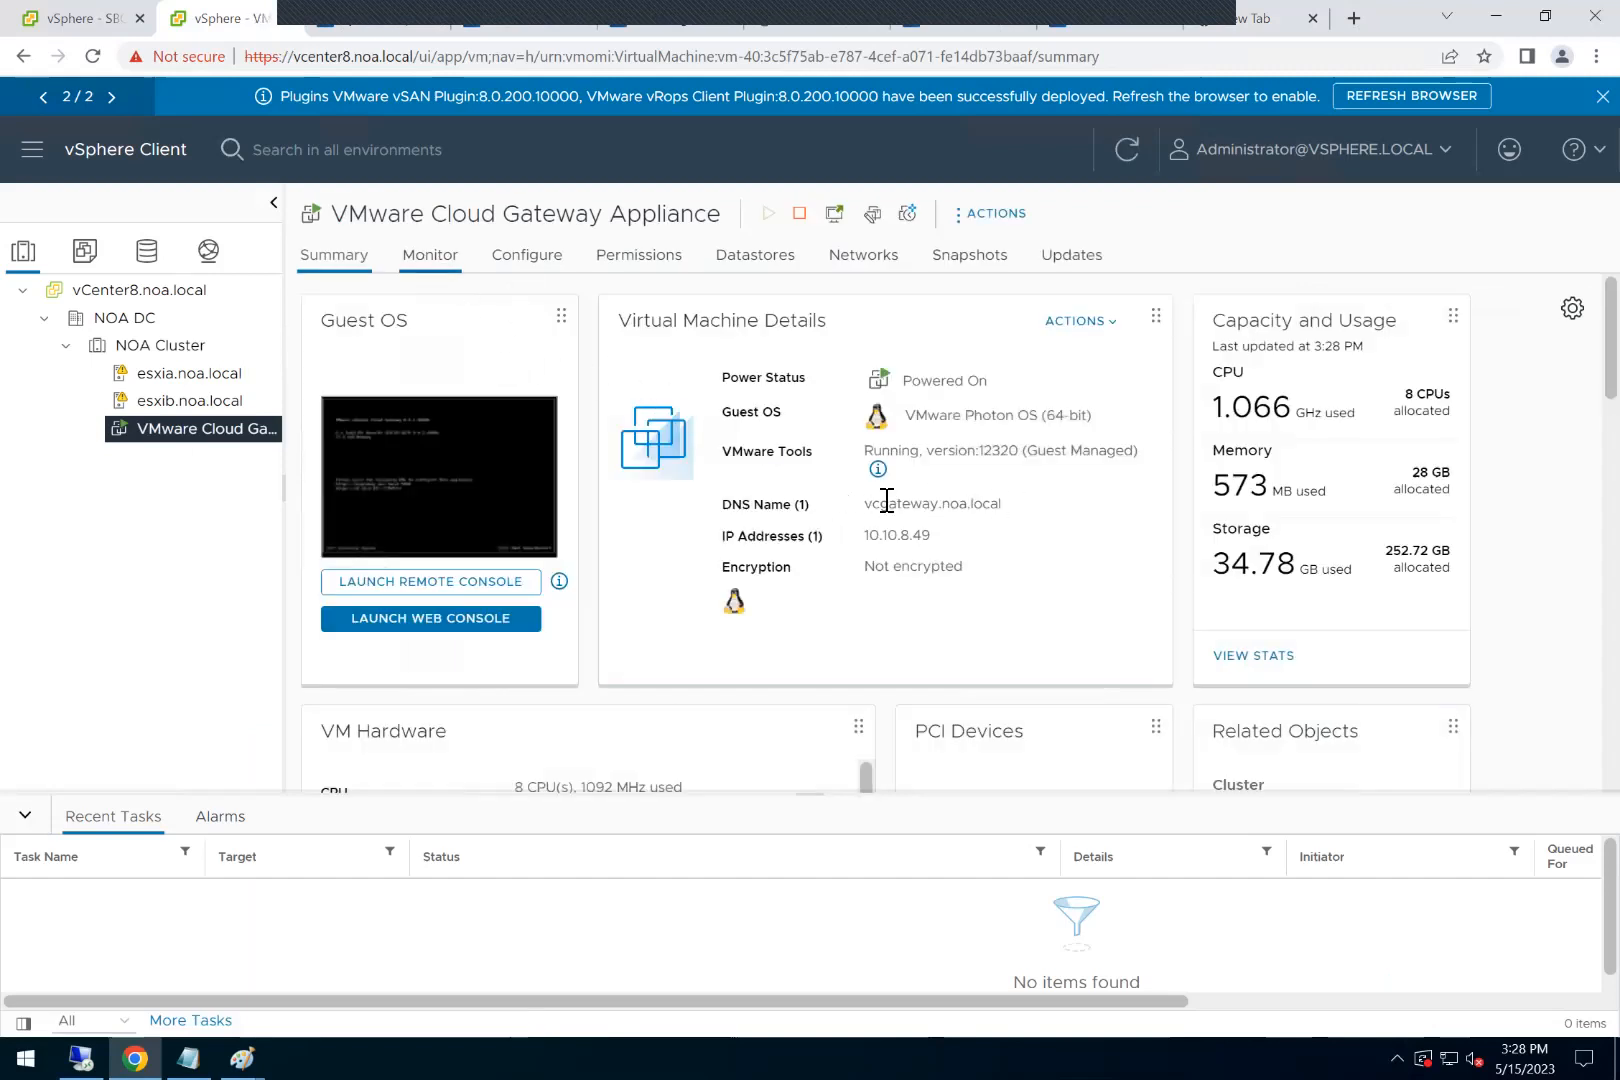
{"action": "double_click", "coordinate": [900, 506]}
{"action": "left_click_drag", "start_coordinate": [1005, 512], "coordinate": [866, 508]}
{"action": "key", "text": "ctrl+c"}
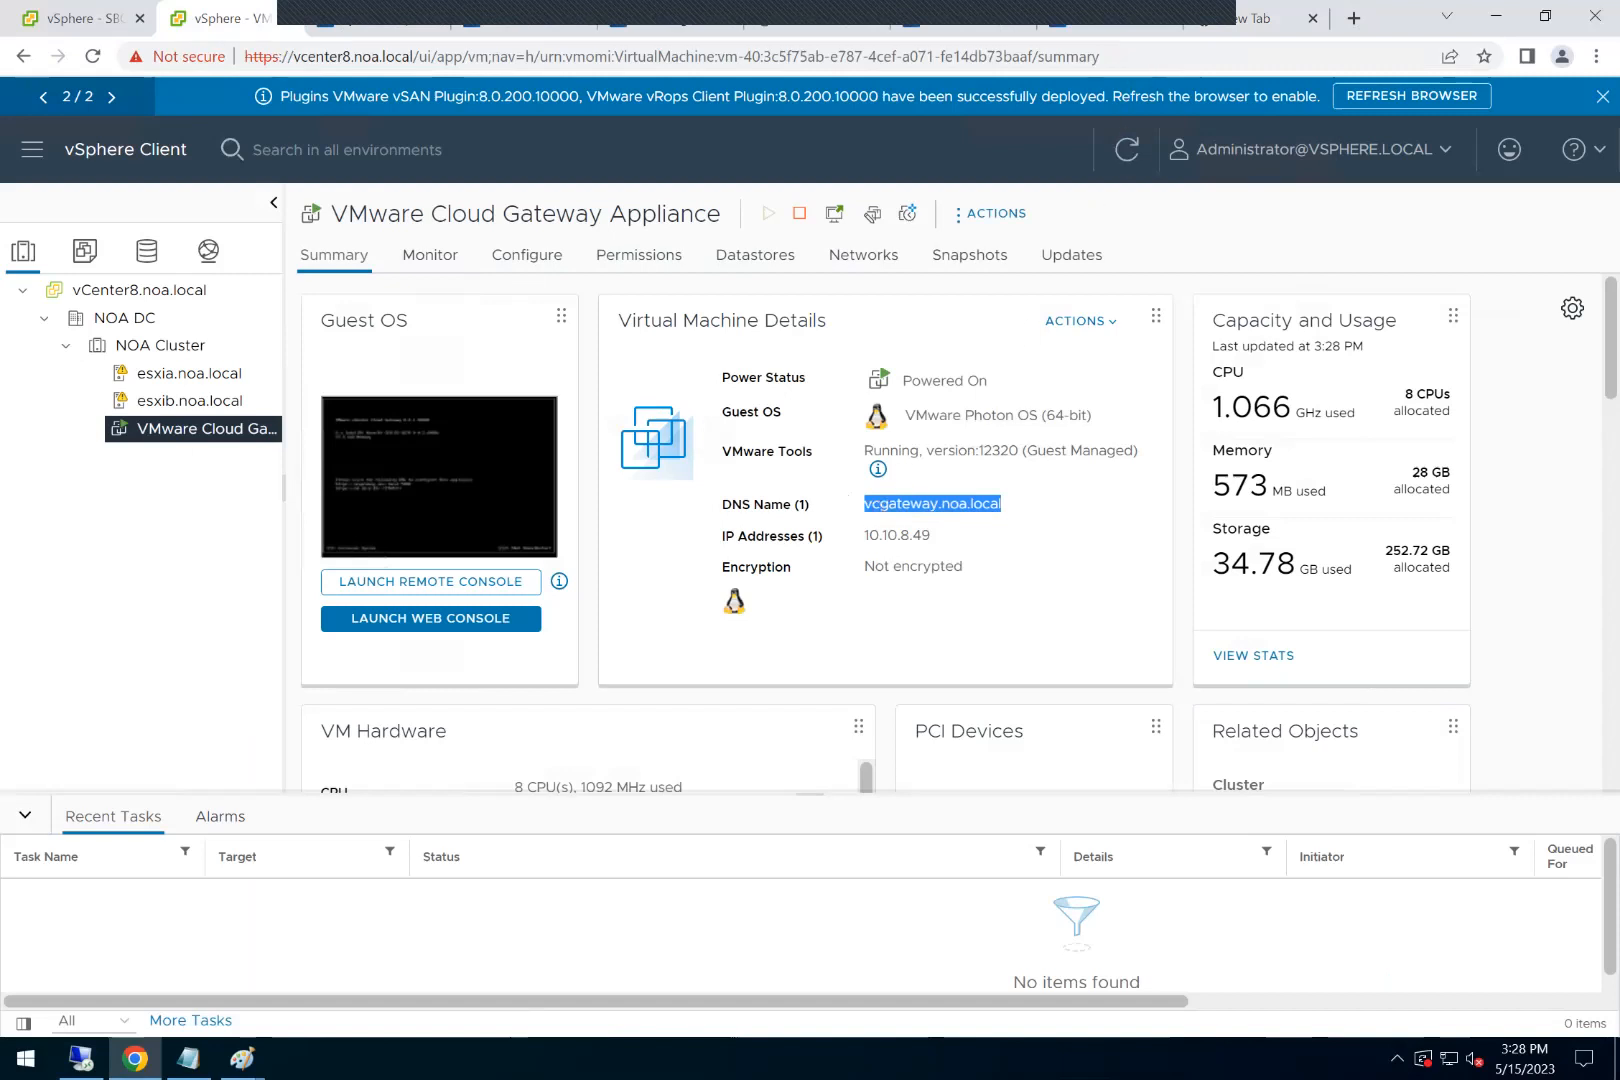
{"action": "left_click", "coordinate": [1254, 18]}
{"action": "left_click", "coordinate": [1007, 60]}
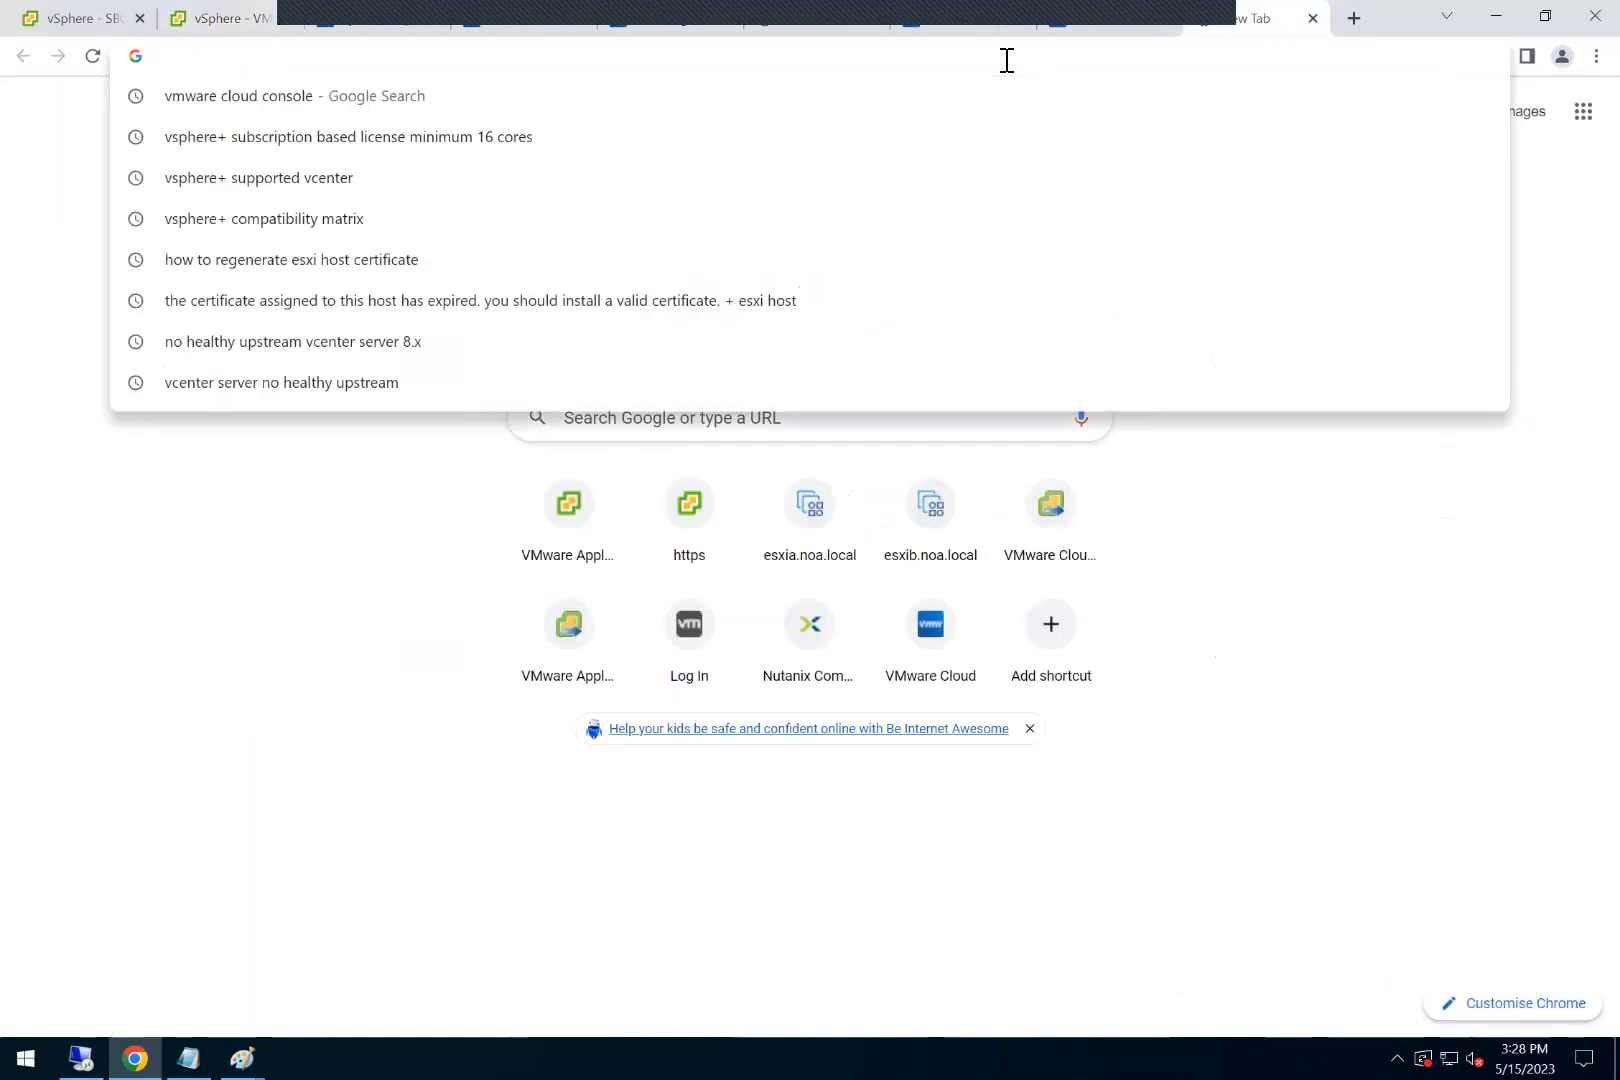
{"action": "type", "text": "httpsL"}
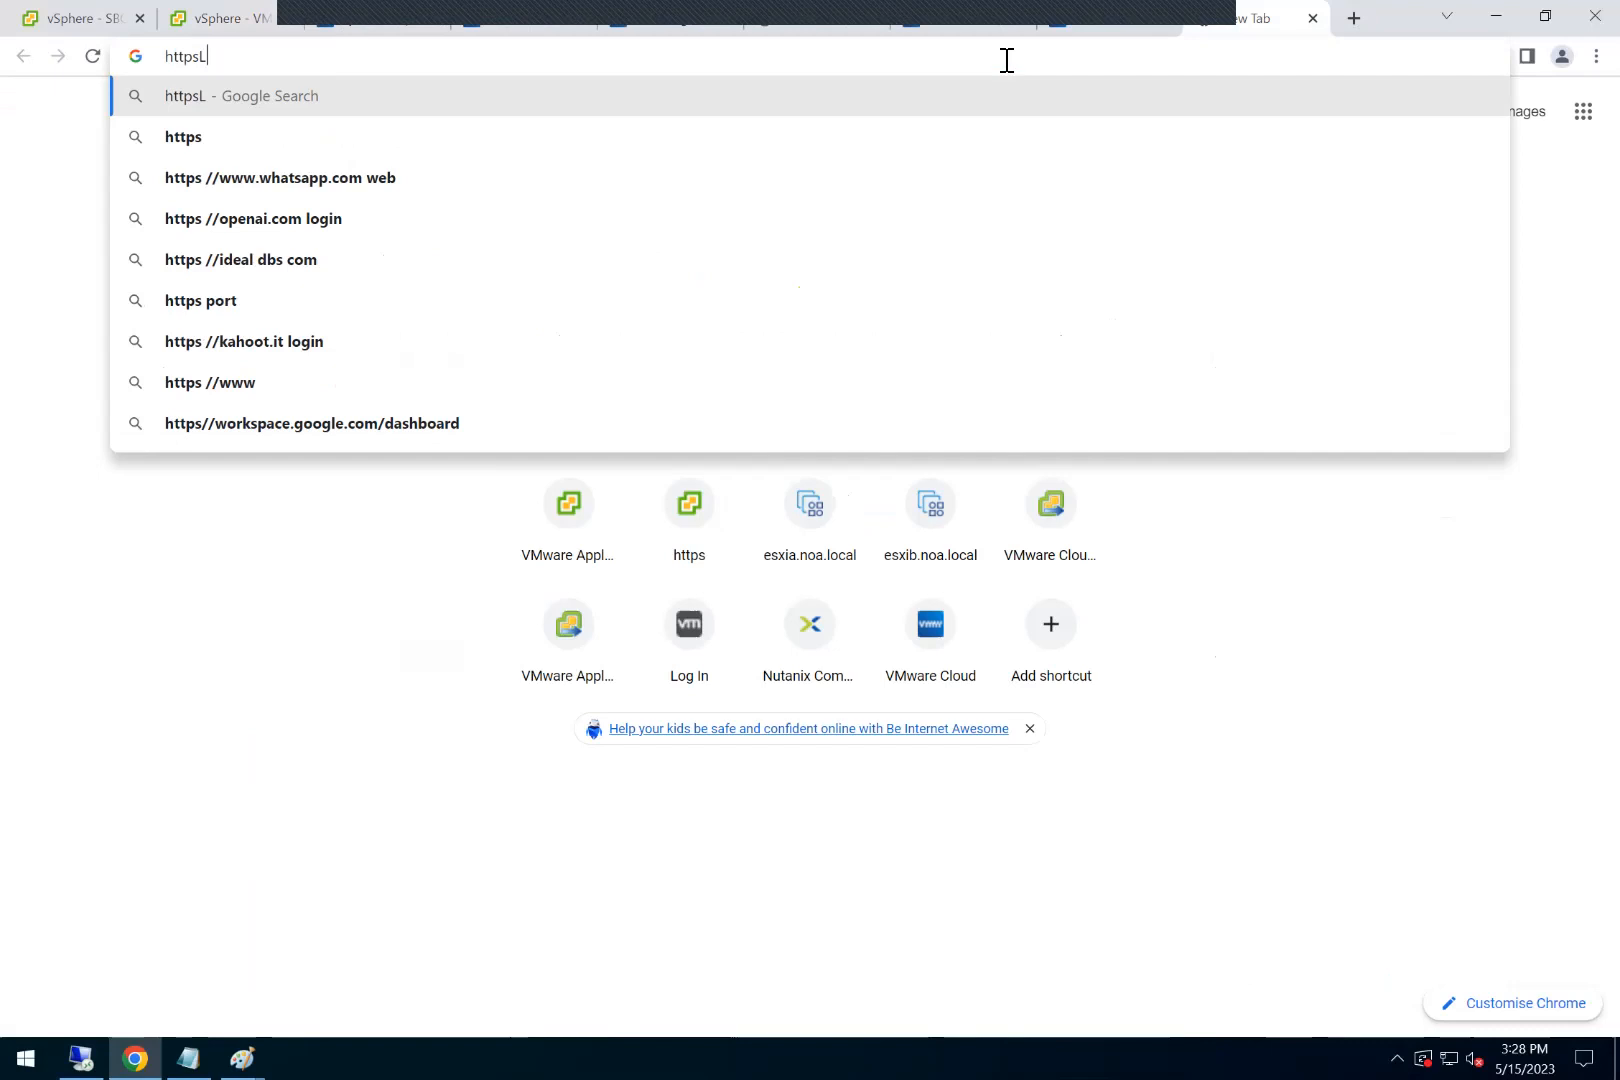
{"action": "key", "text": "BackSpace"}
{"action": "type", "text": "://"}
{"action": "key", "text": "ctrl+v"}
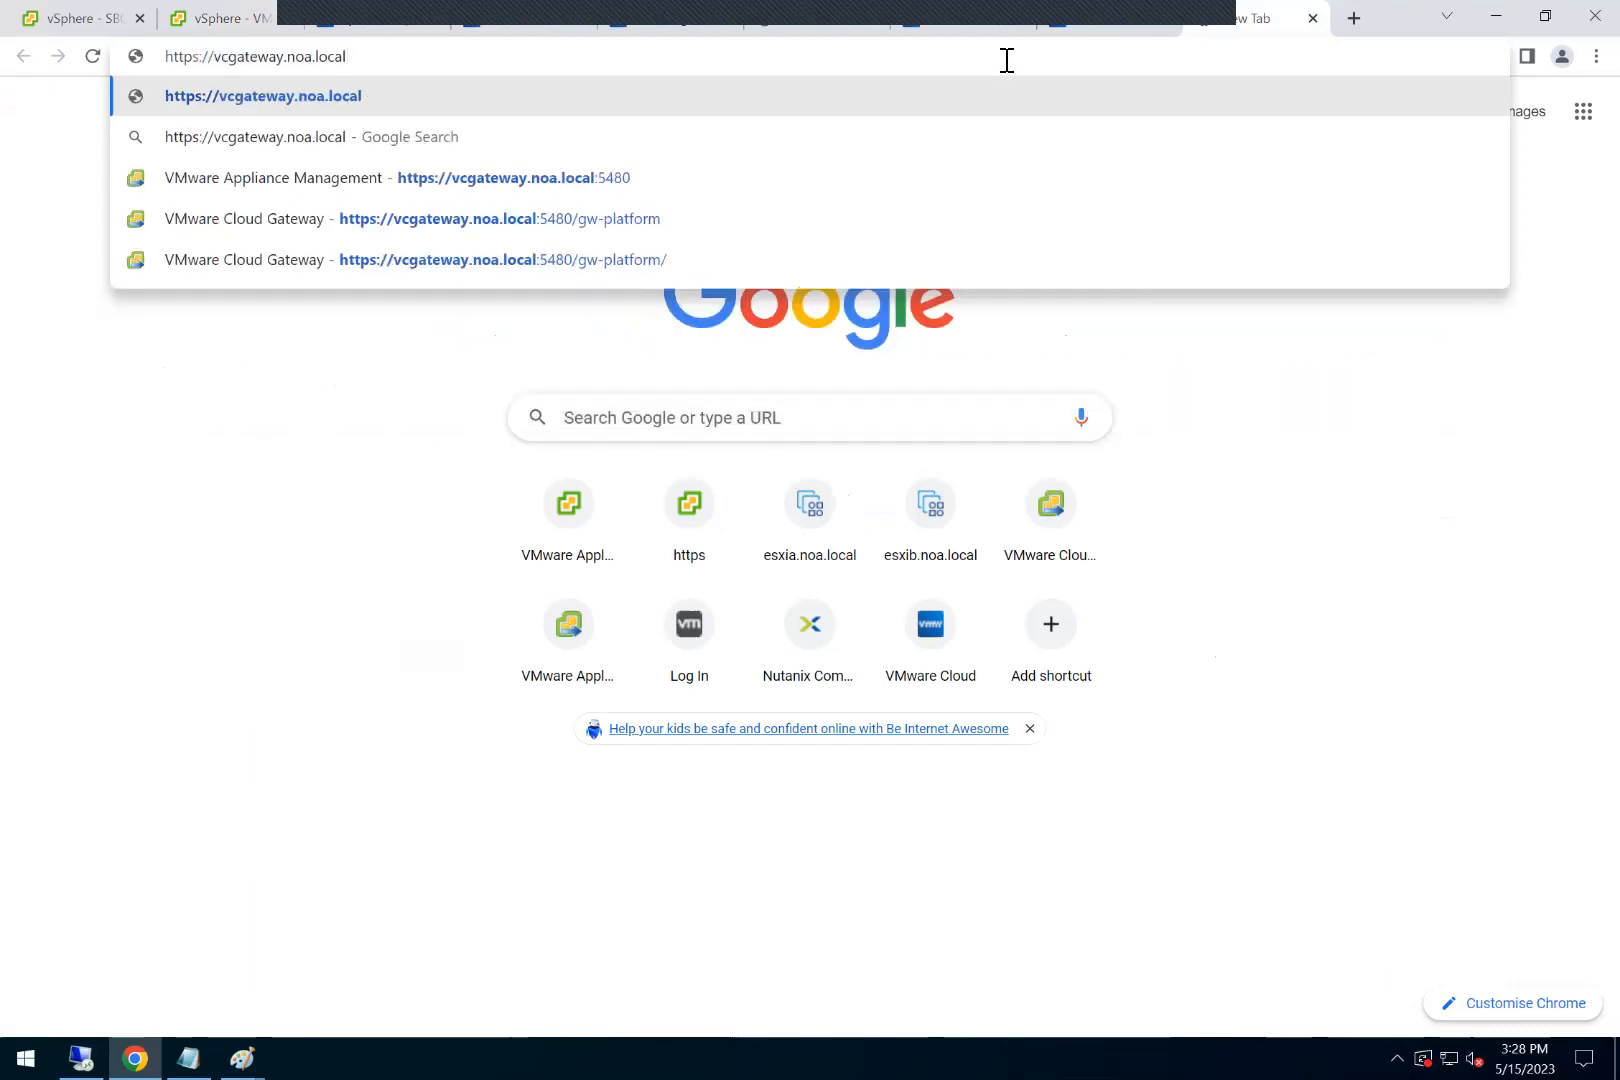
{"action": "left_click", "coordinate": [648, 219]}
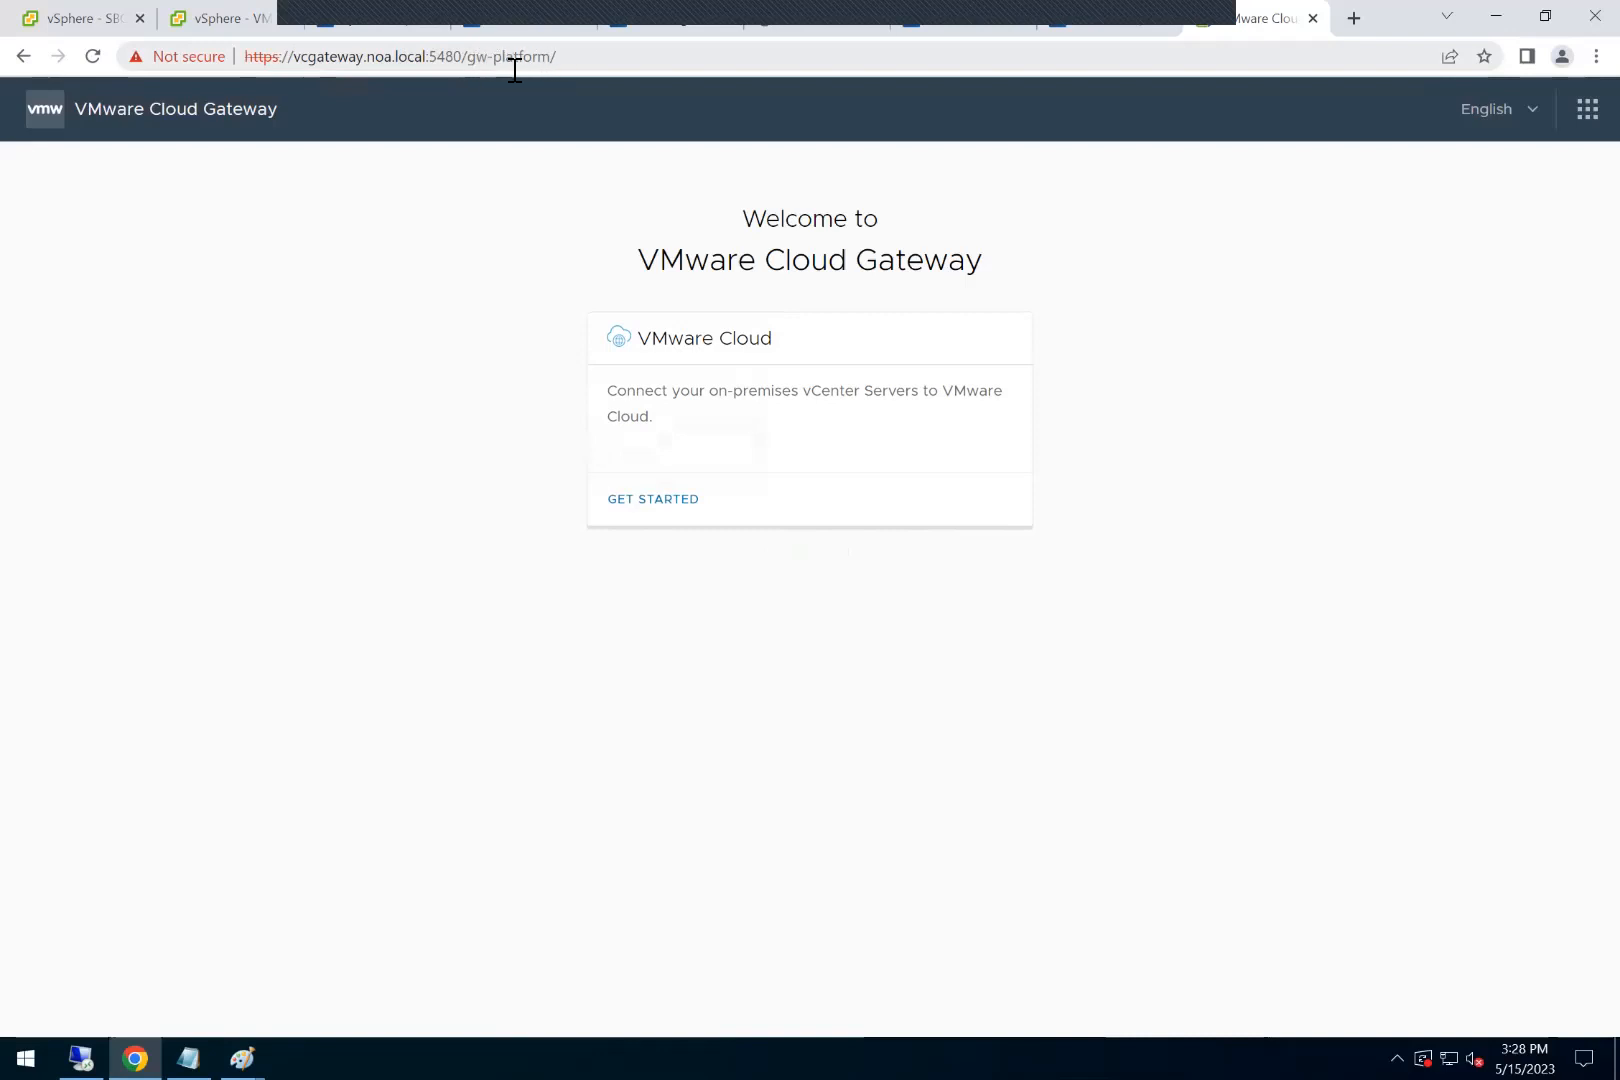
Step: Start connecting the gateway to VMware Cloud and sign in to the gateway installation as root with the account password
{"action": "left_click", "coordinate": [654, 500]}
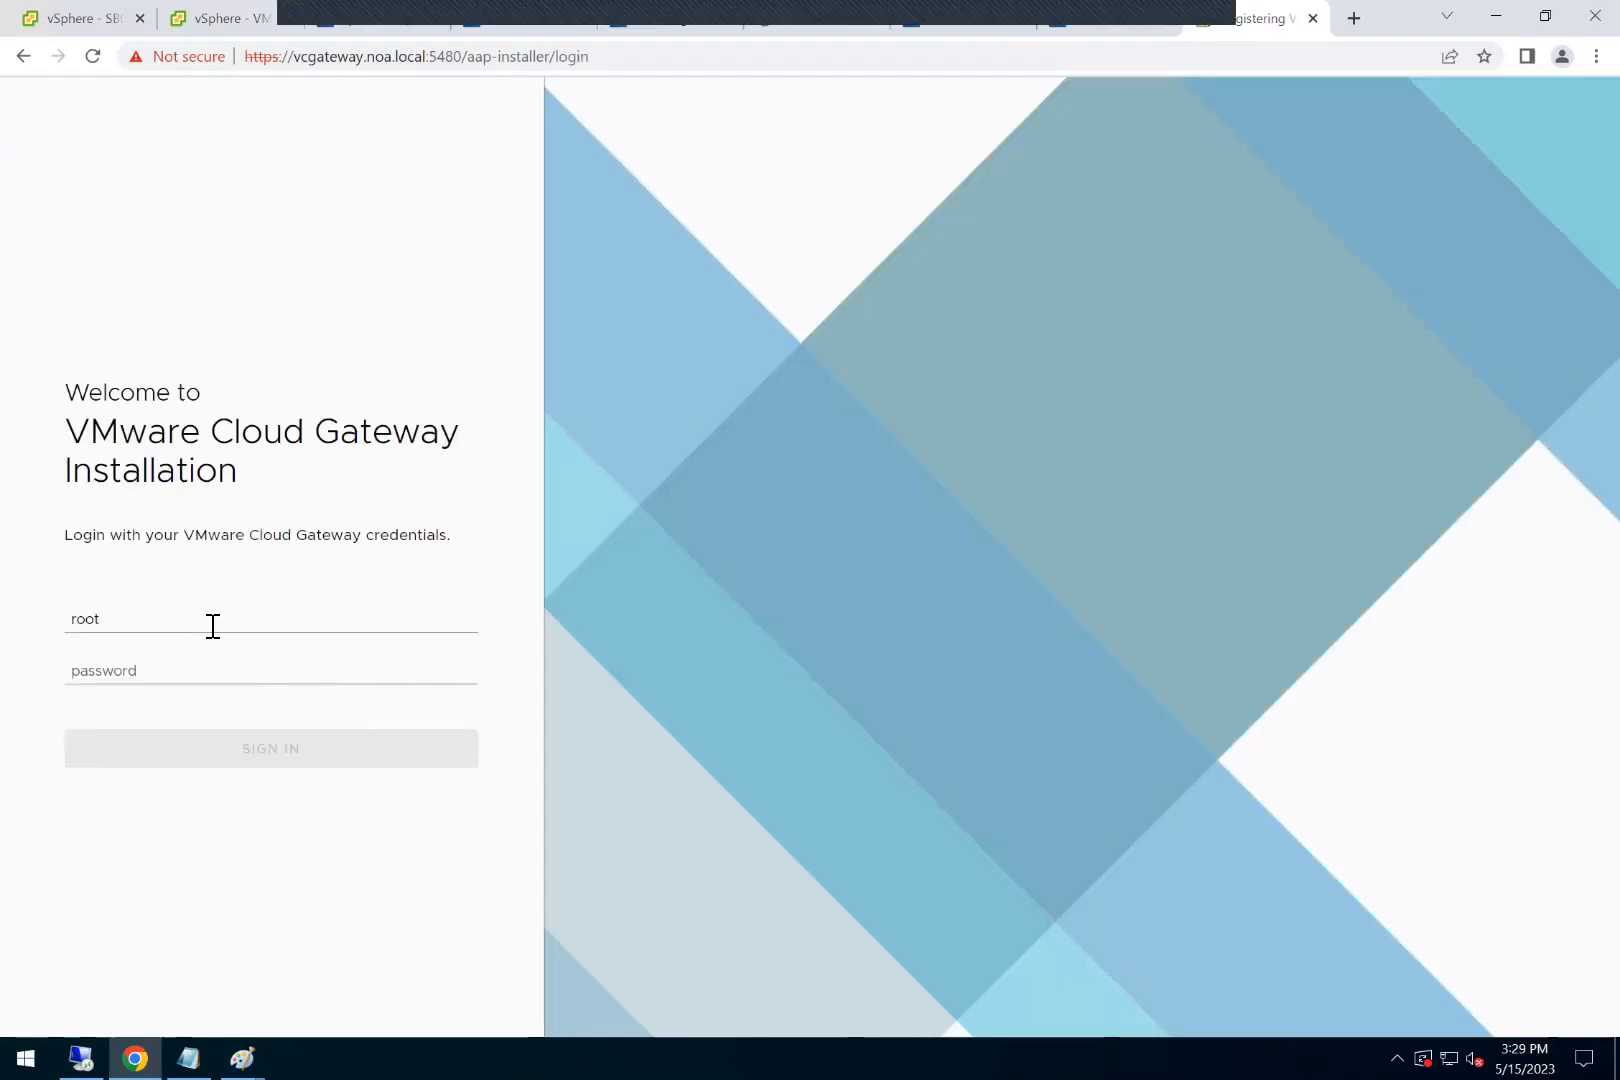
{"action": "left_click", "coordinate": [210, 626]}
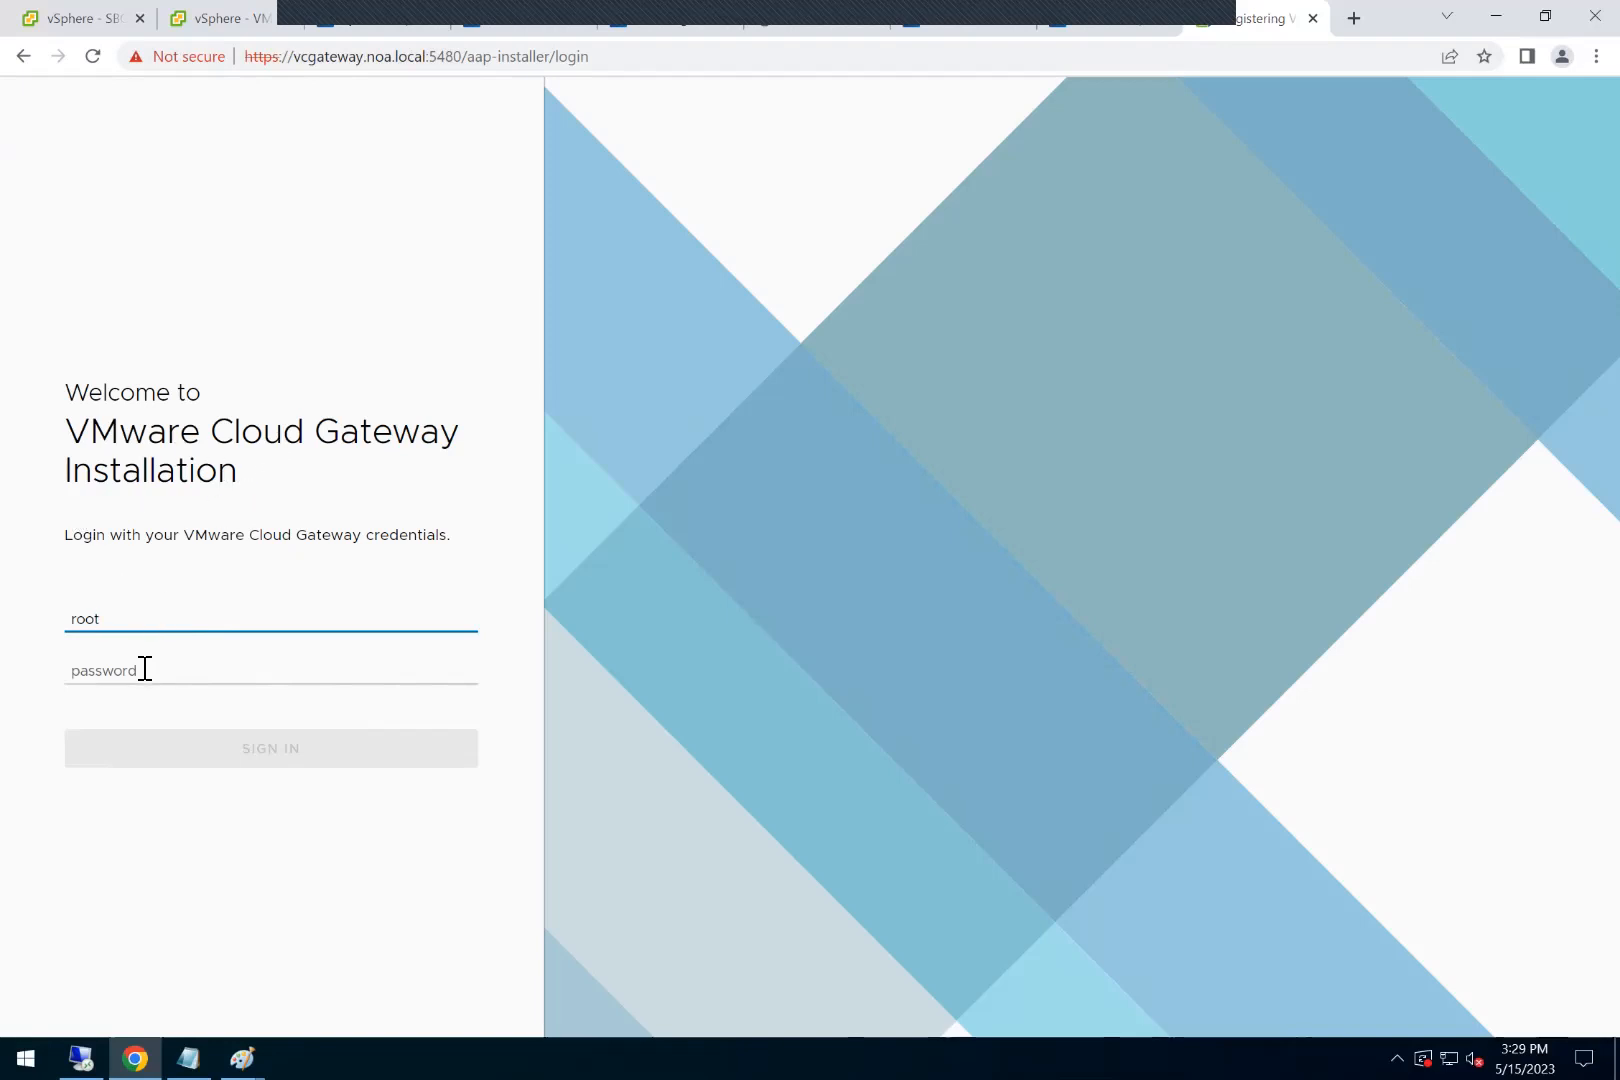
{"action": "key", "text": "Tab"}
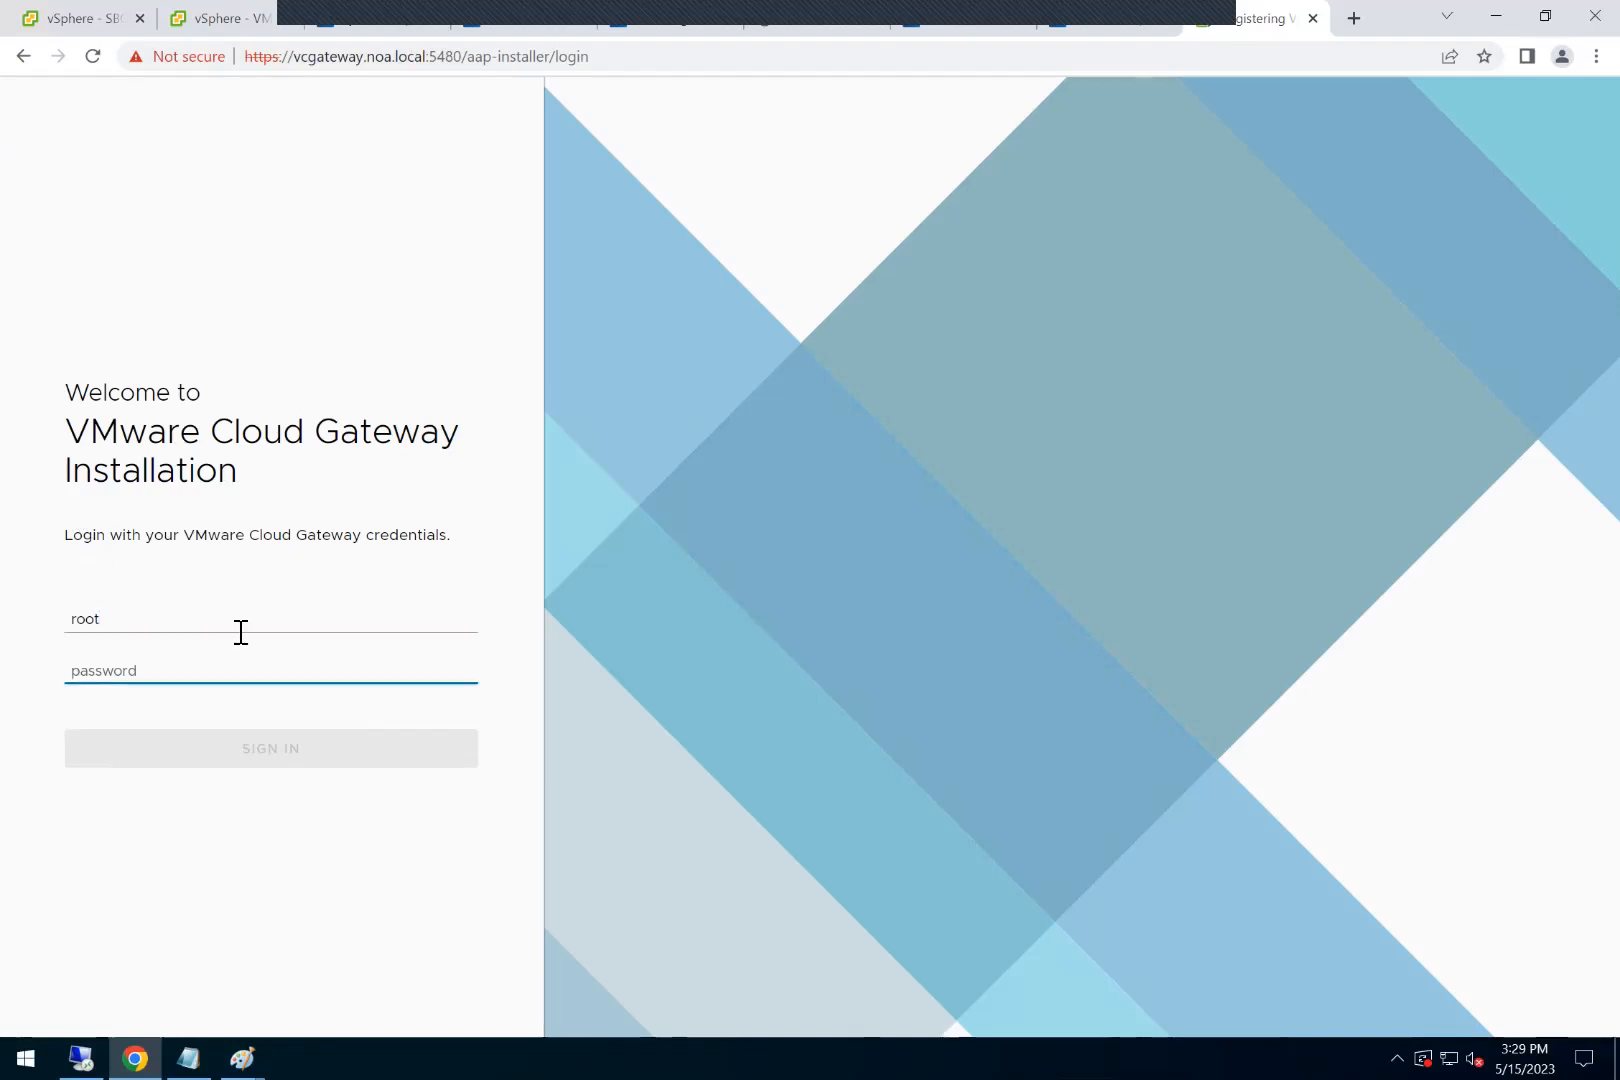
{"action": "type", "text": "********"}
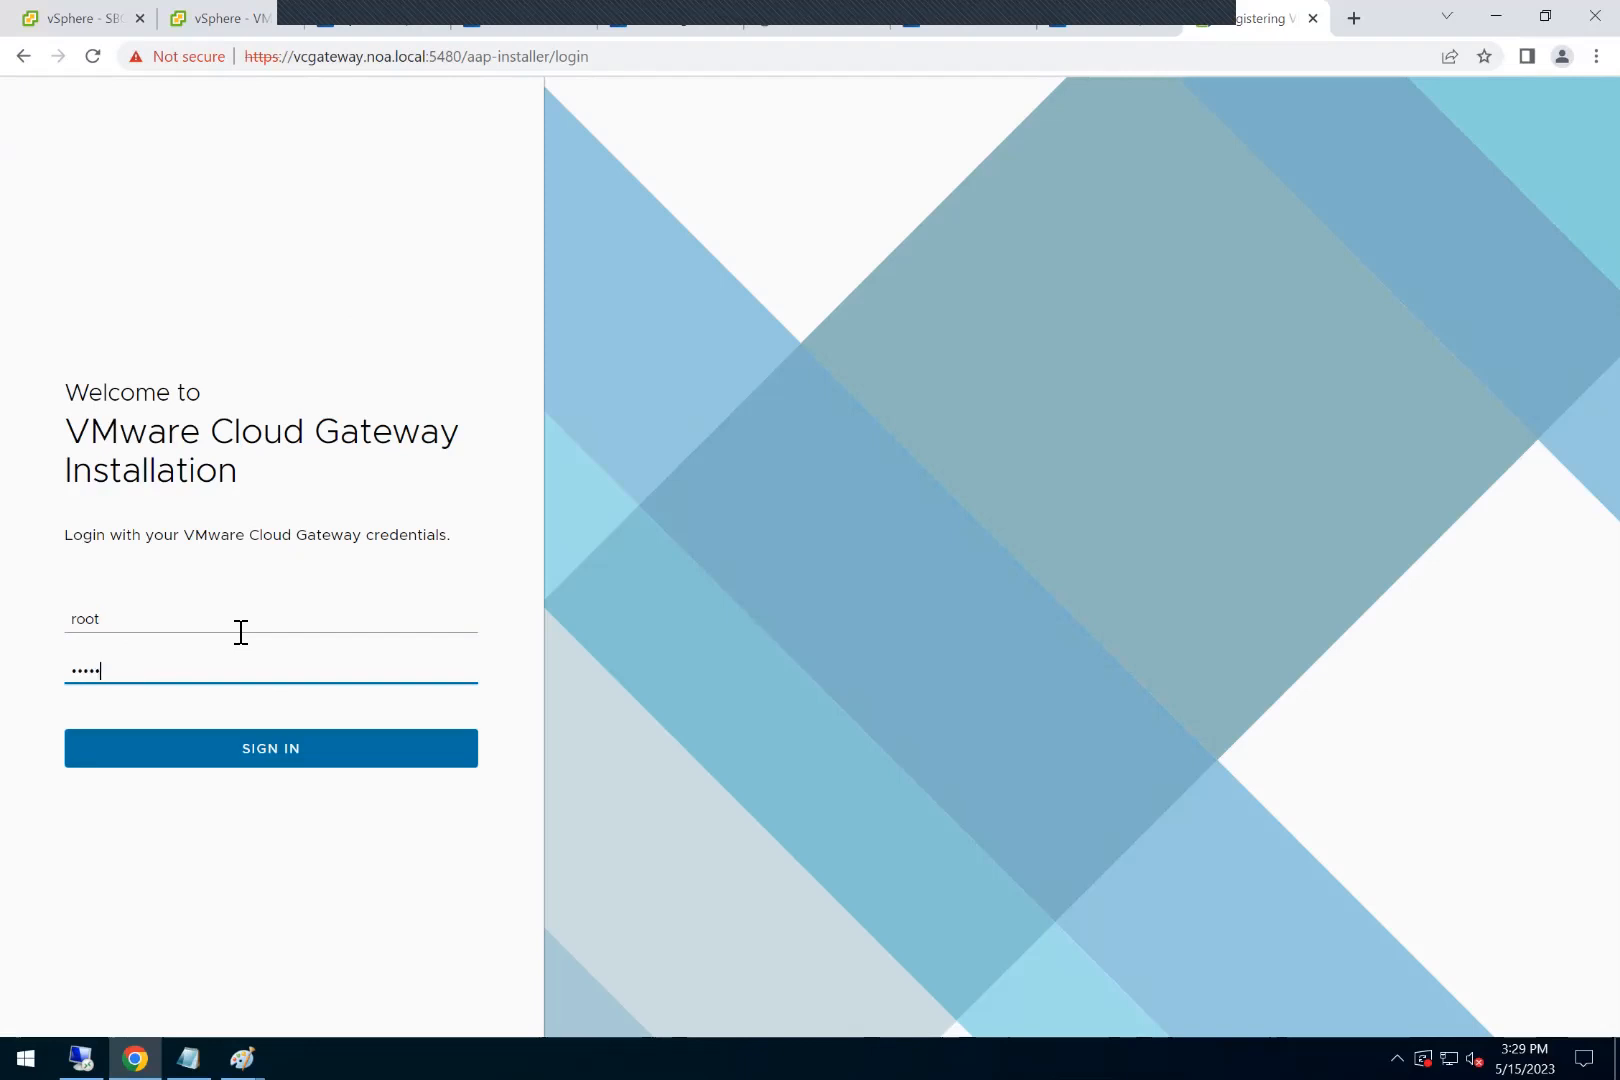
{"action": "key", "text": "Return"}
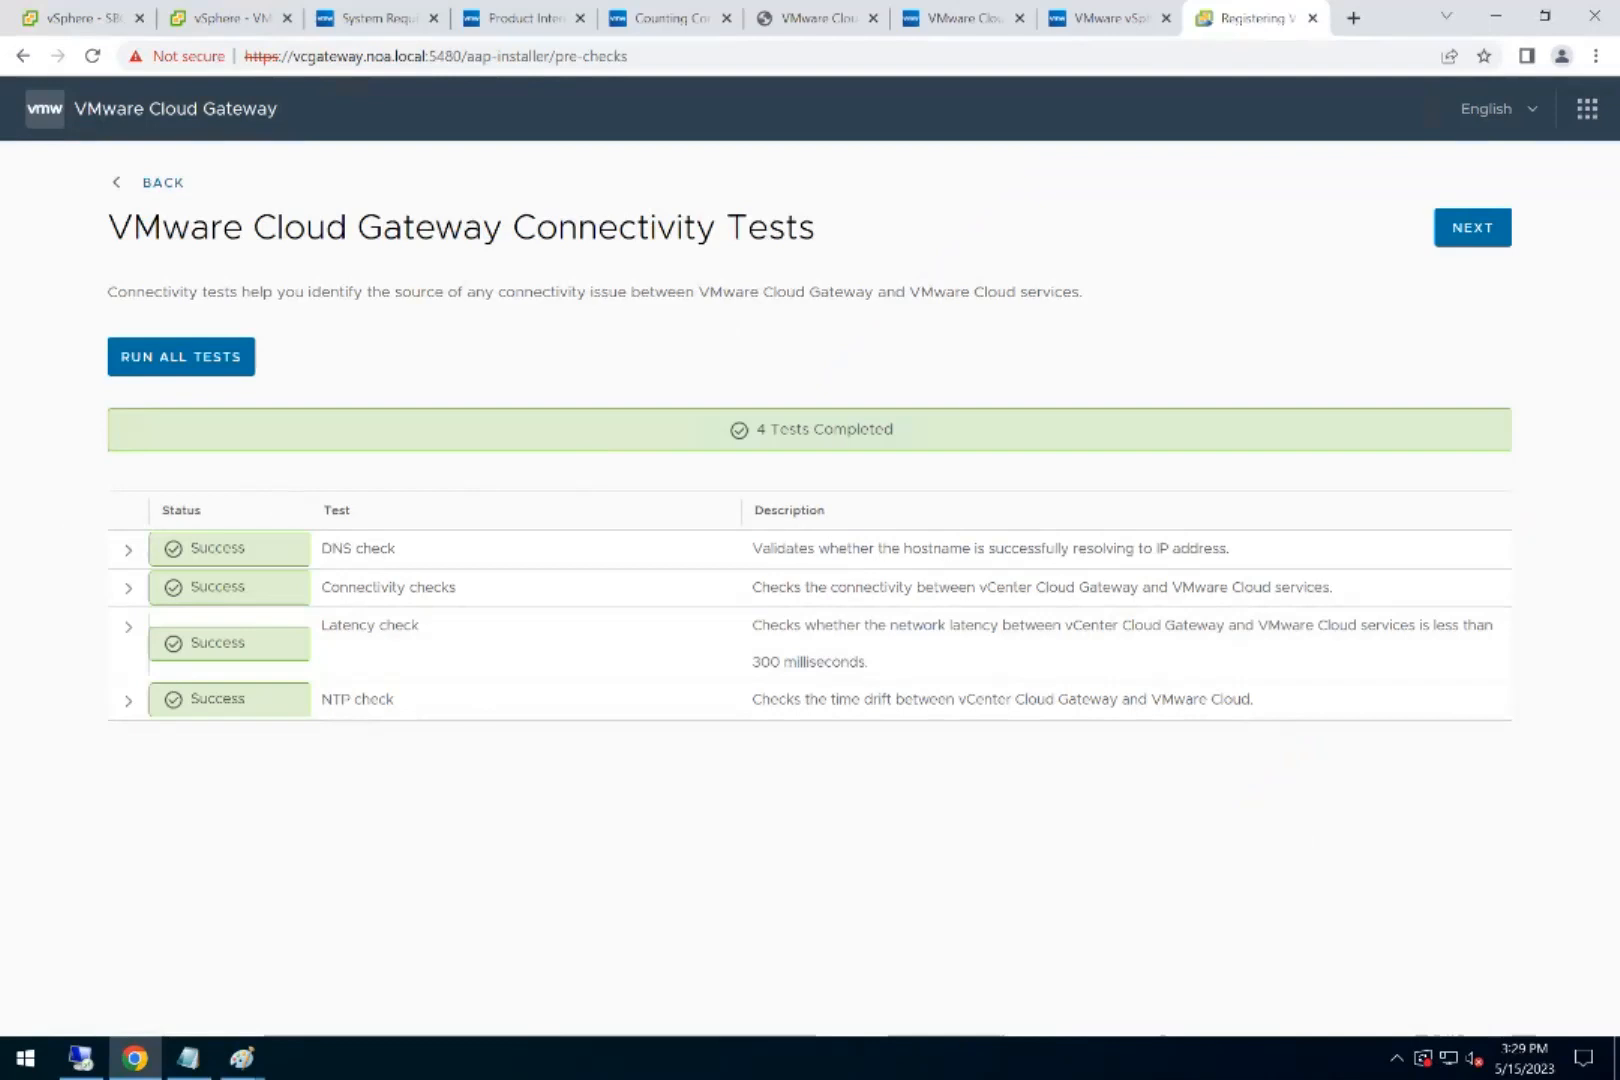
Step: Proceed past the connectivity tests and launch VMware Cloud, always allowing pop-ups from vcgateway.noa.local:5480
{"action": "left_click", "coordinate": [1472, 228]}
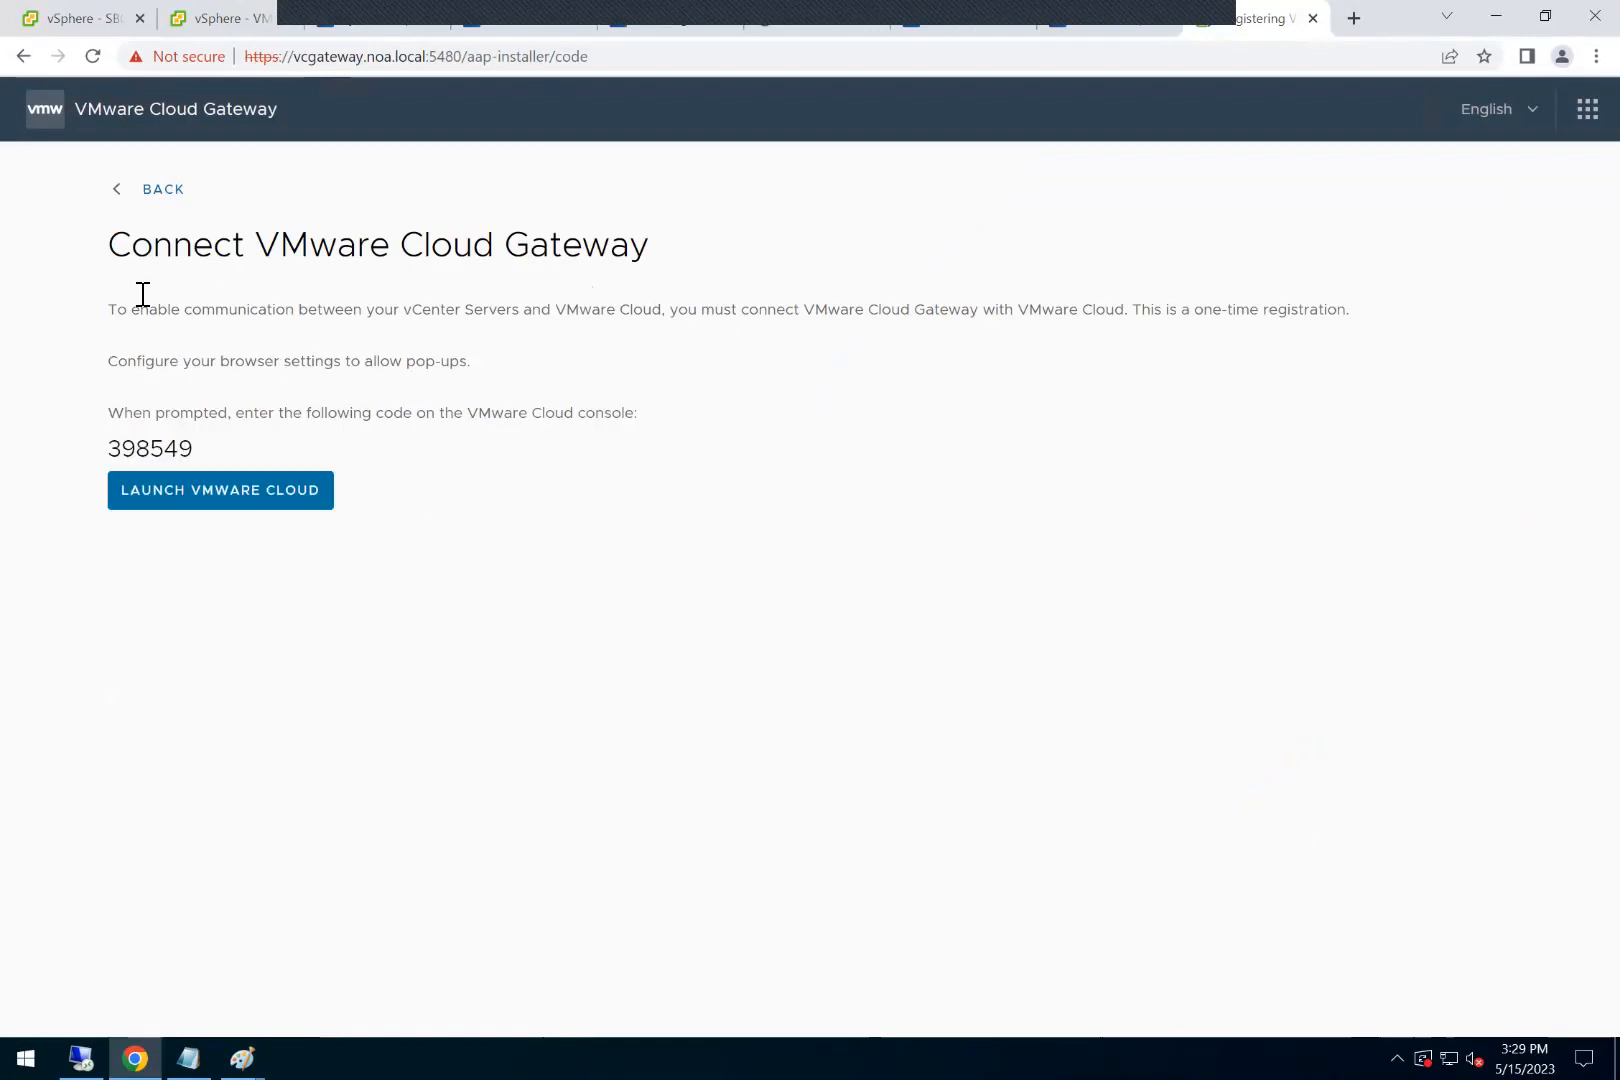
{"action": "mouse_move", "coordinate": [145, 460]}
{"action": "left_click", "coordinate": [184, 502]}
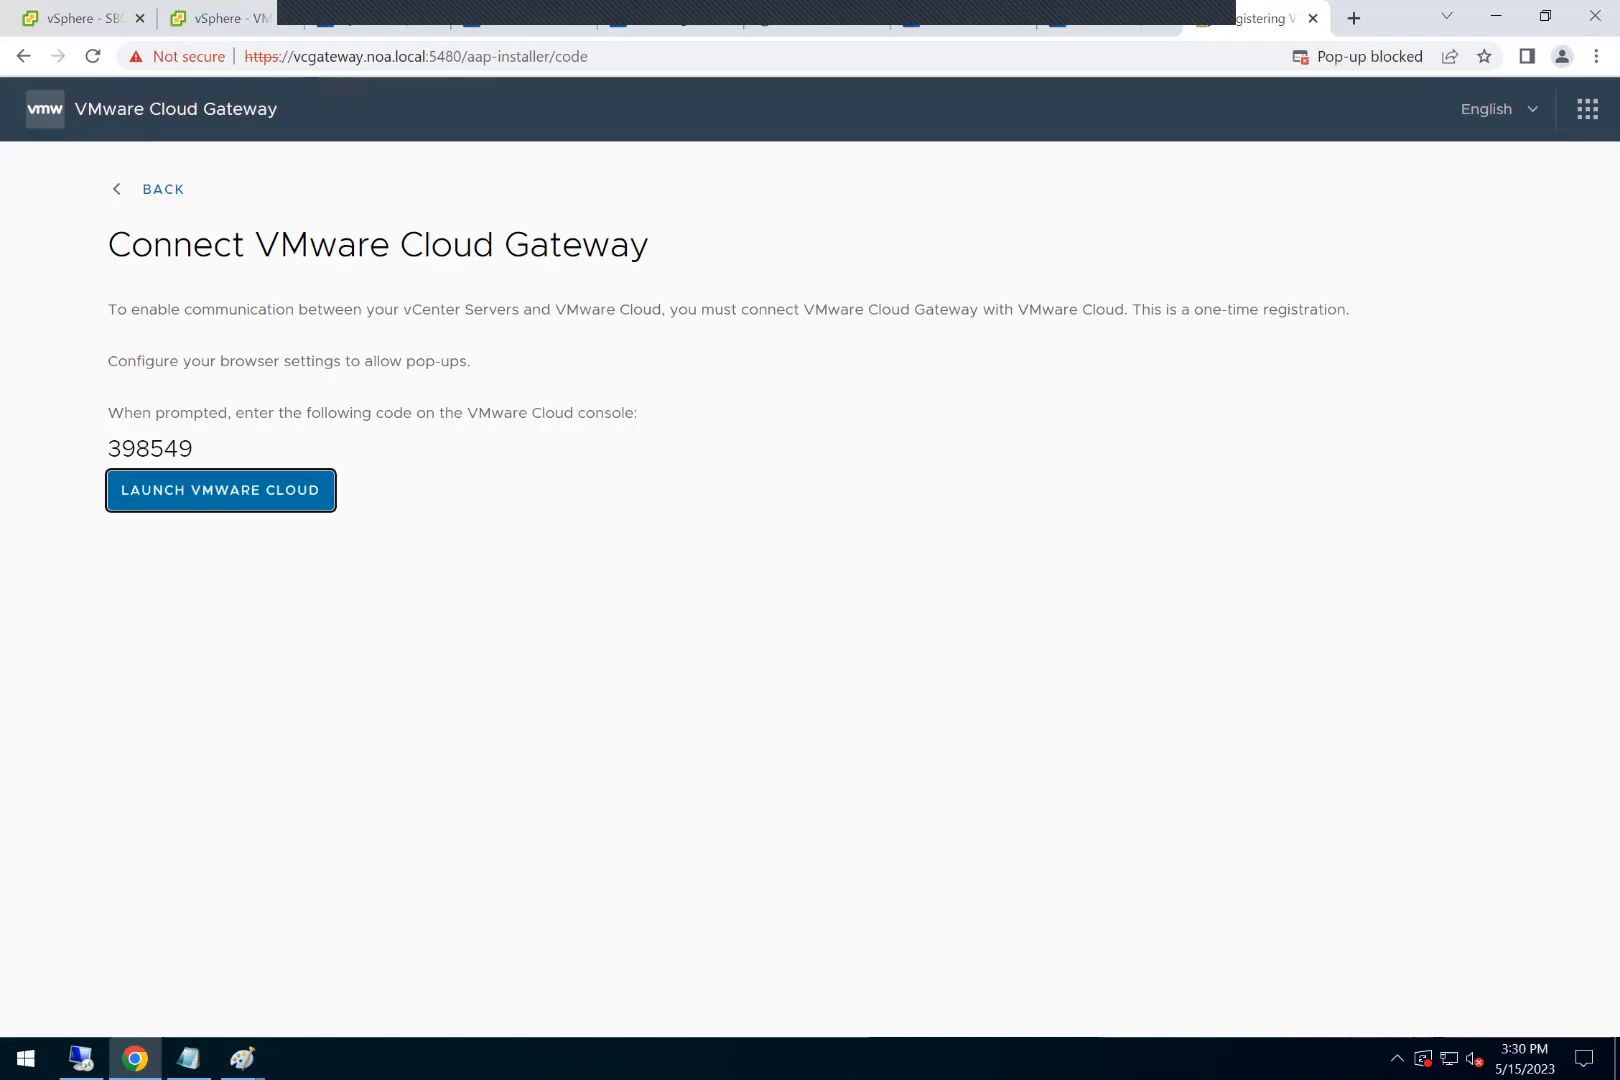
{"action": "left_click", "coordinate": [1357, 57]}
{"action": "left_click", "coordinate": [1184, 161]}
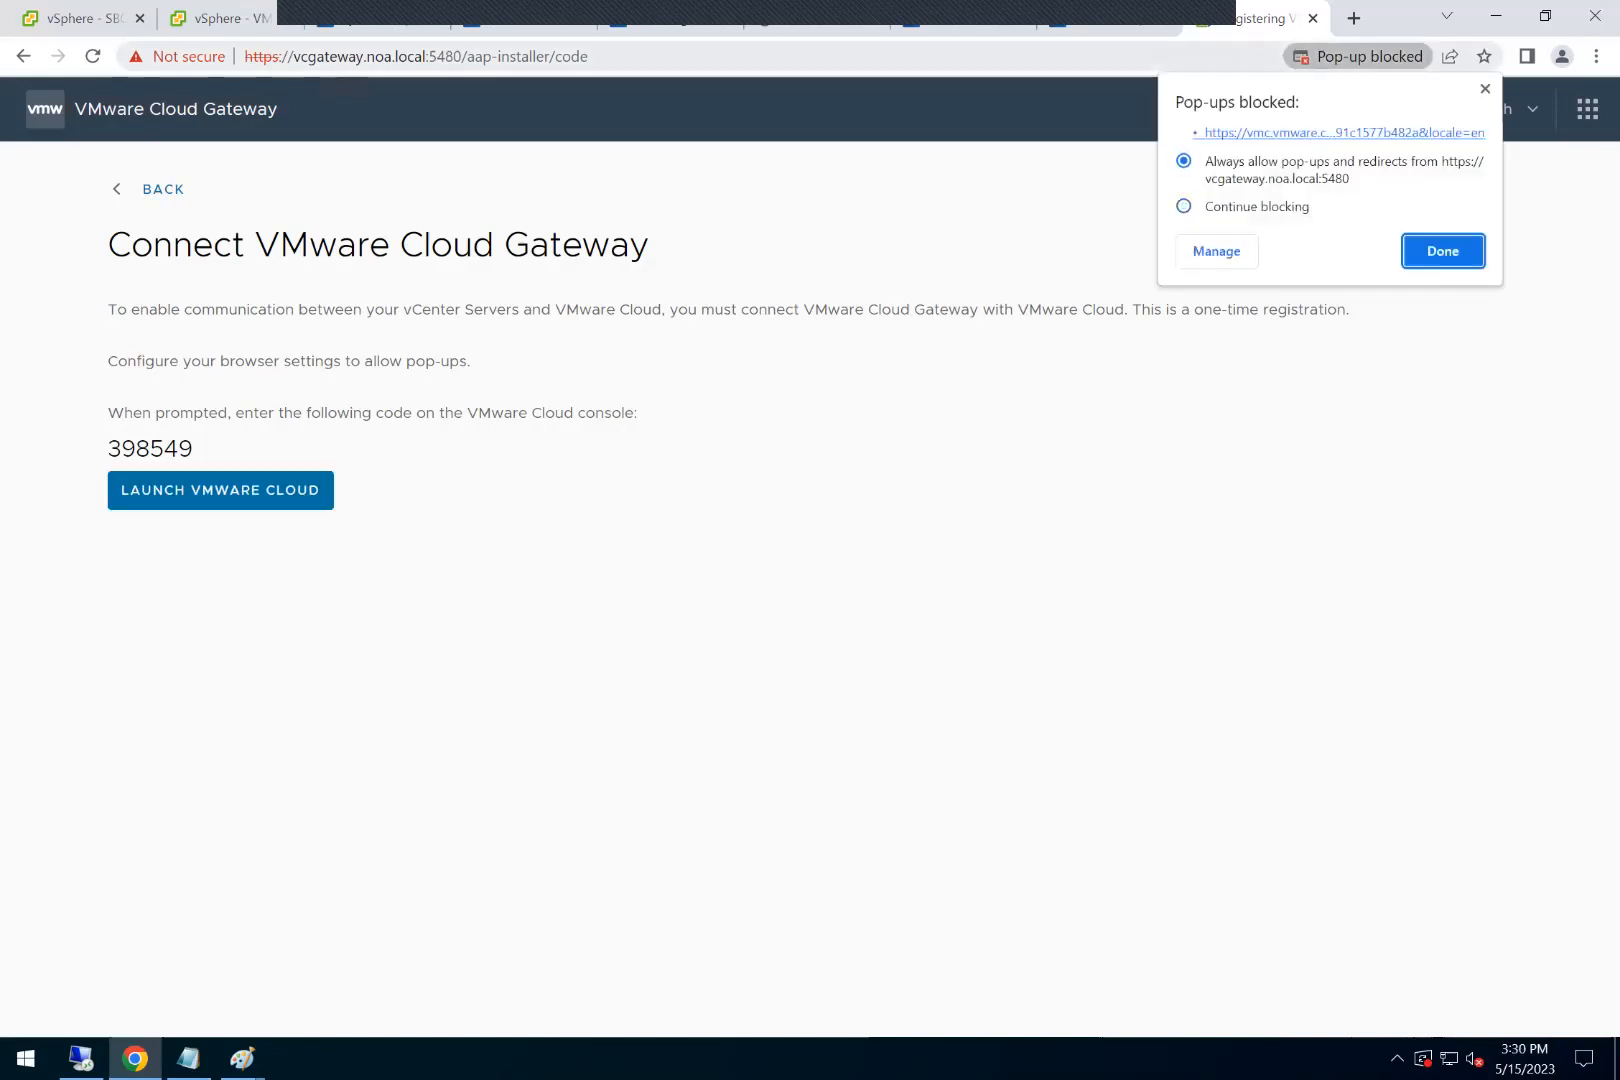
{"action": "left_click", "coordinate": [1343, 133]}
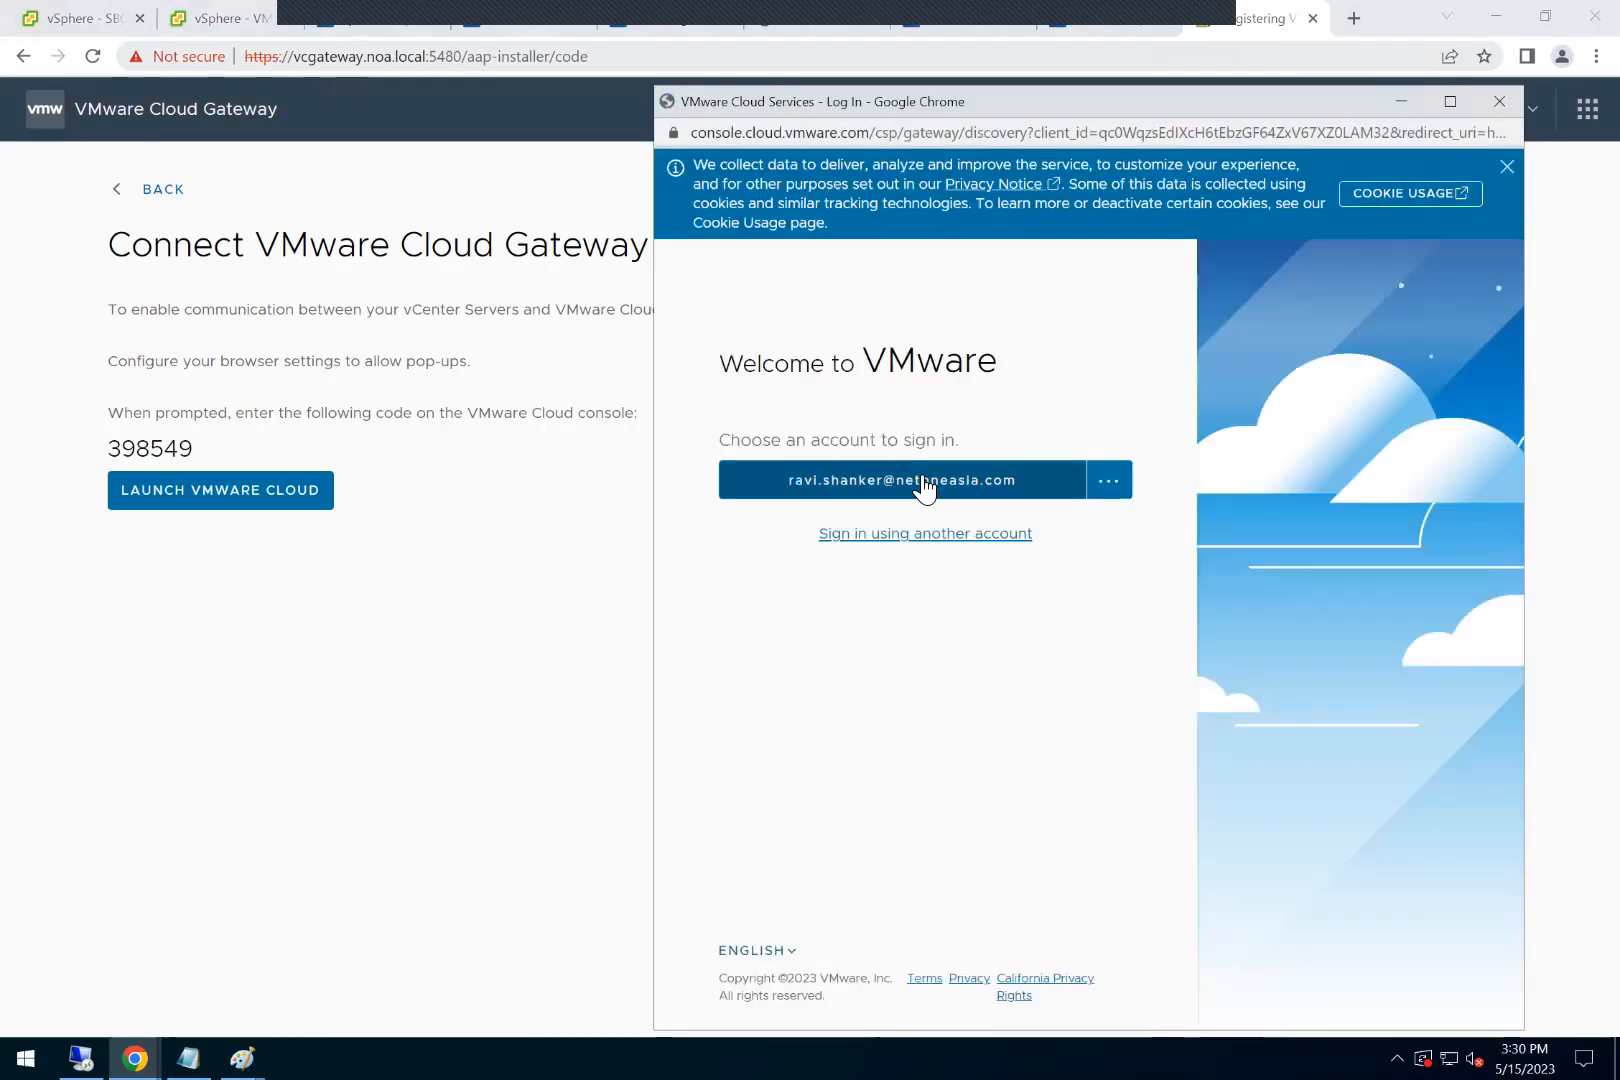
Step: Sign in to VMware Cloud Services with the saved account and its password
{"action": "left_click", "coordinate": [919, 473]}
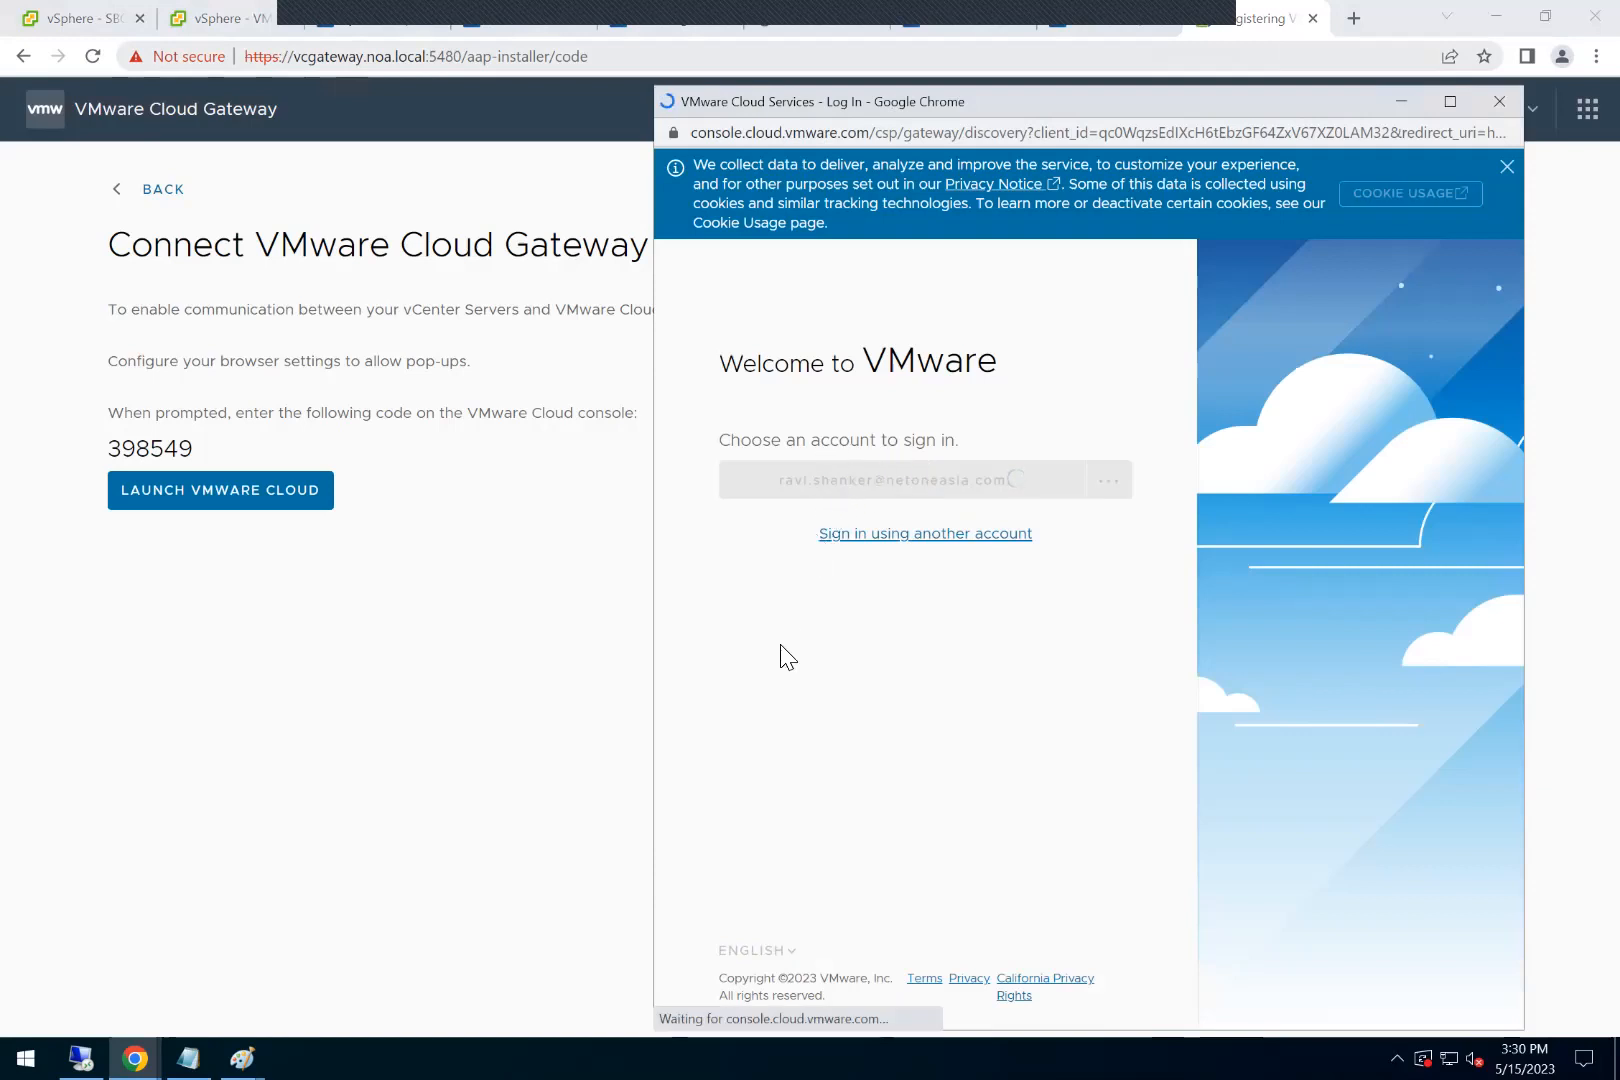
{"action": "left_click", "coordinate": [803, 542]}
{"action": "type", "text": "•••••"}
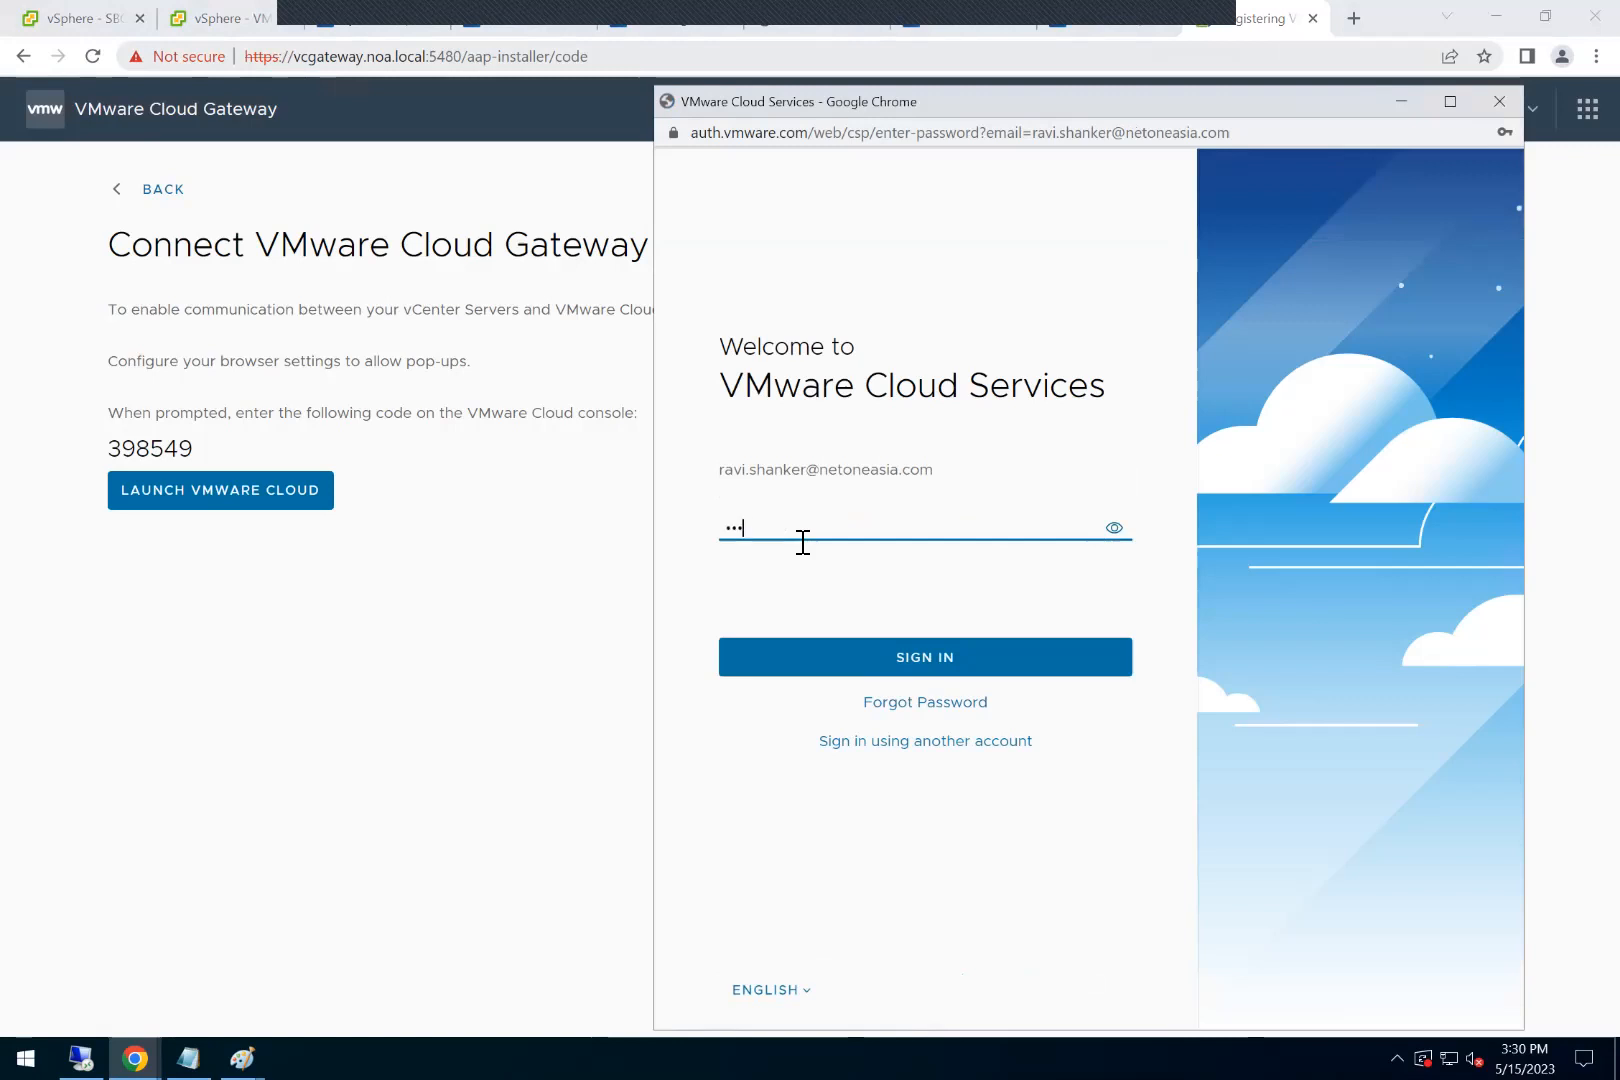
{"action": "type", "text": "••••••"}
{"action": "key", "text": "Return"}
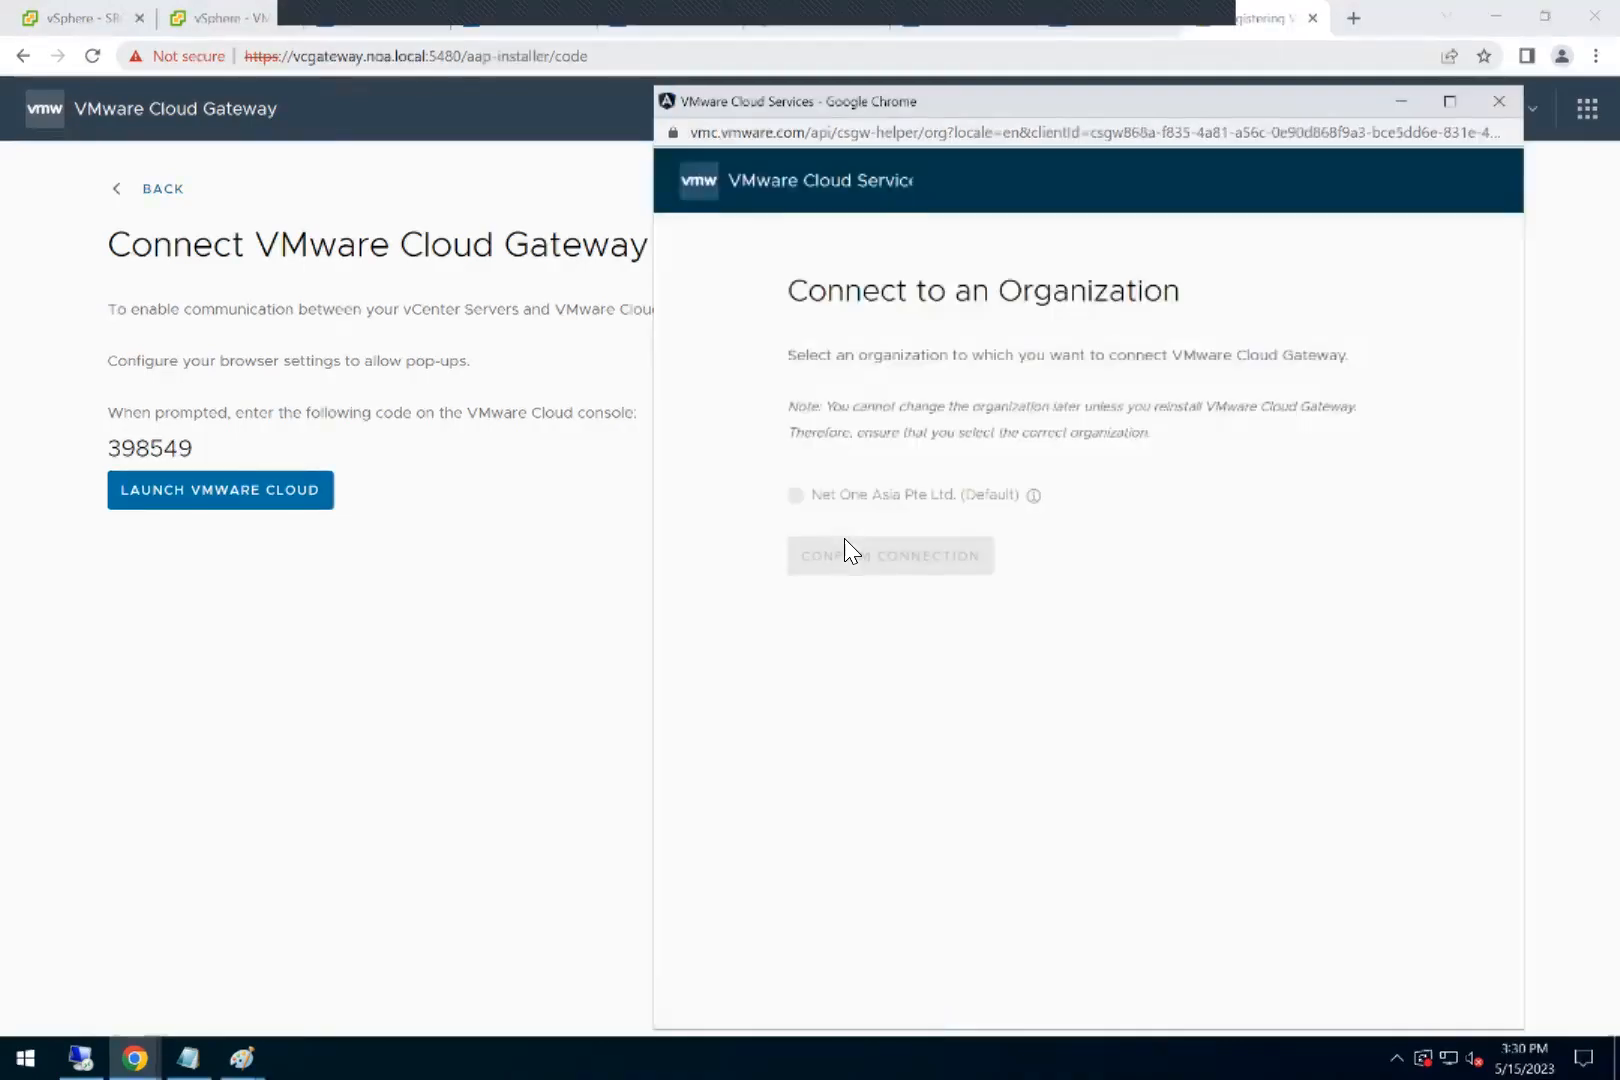
Step: Copy the gateway's identification code and confirm the connection to the organization Net One Asia Pte Ltd. (Default)
{"action": "left_click", "coordinate": [230, 447]}
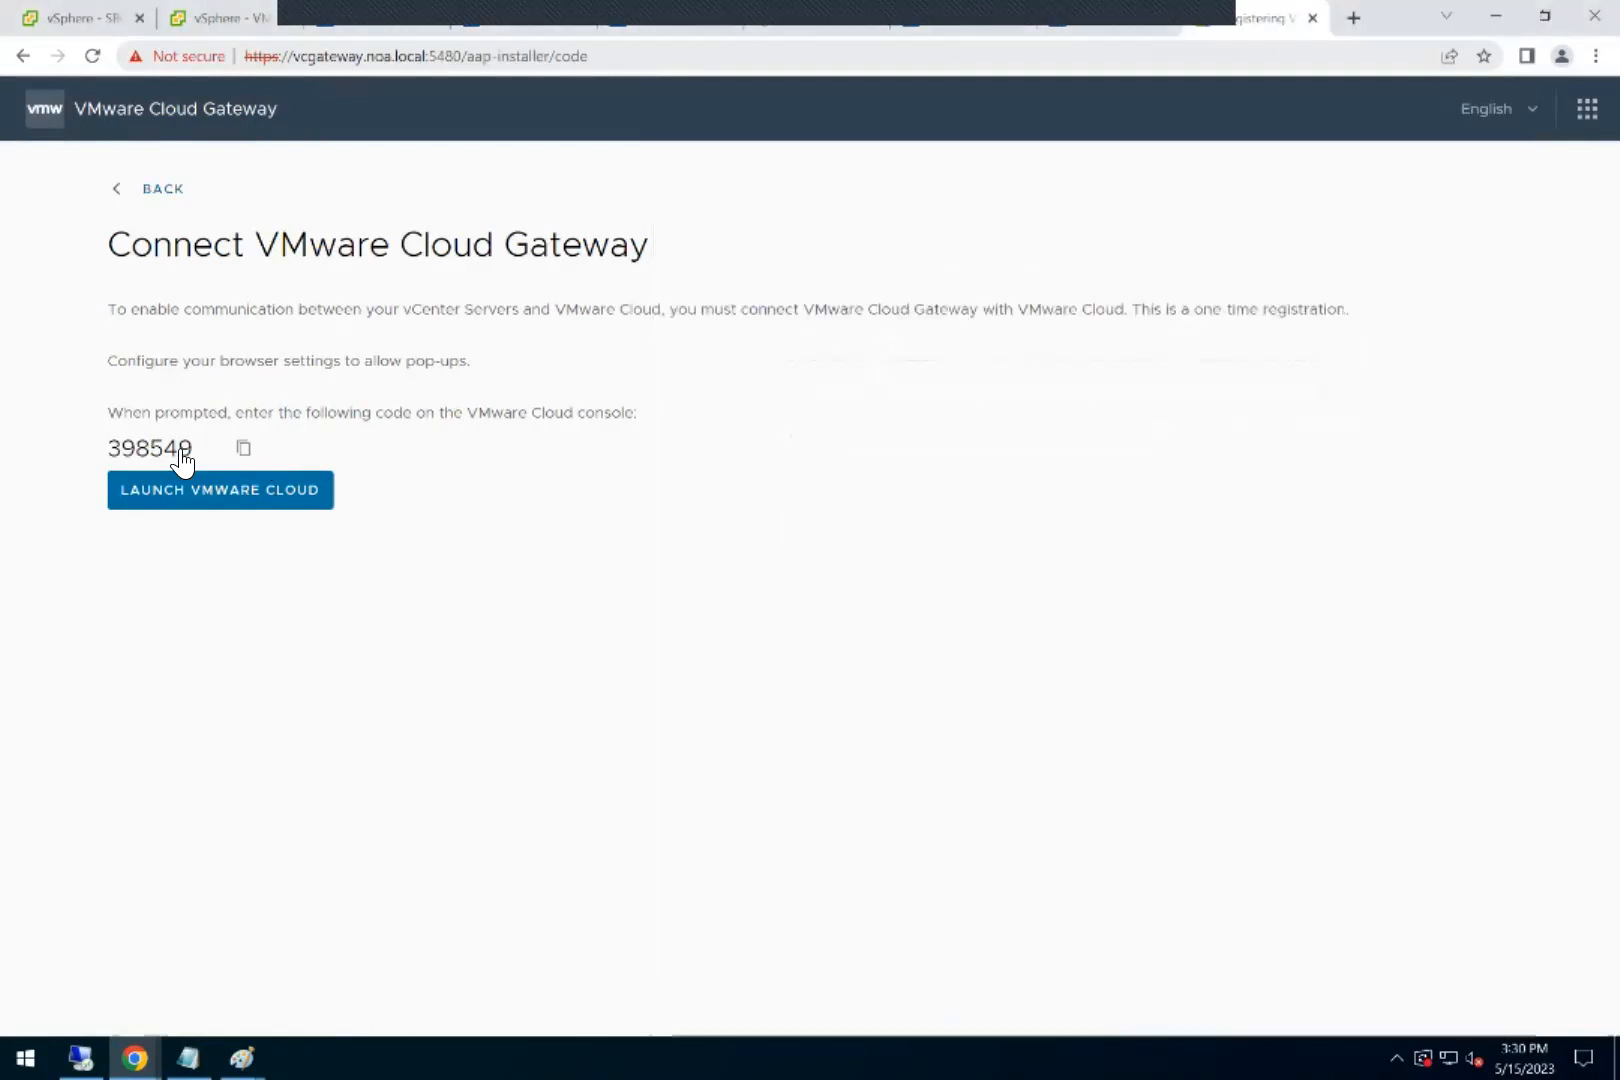
{"action": "mouse_move", "coordinate": [135, 1058]}
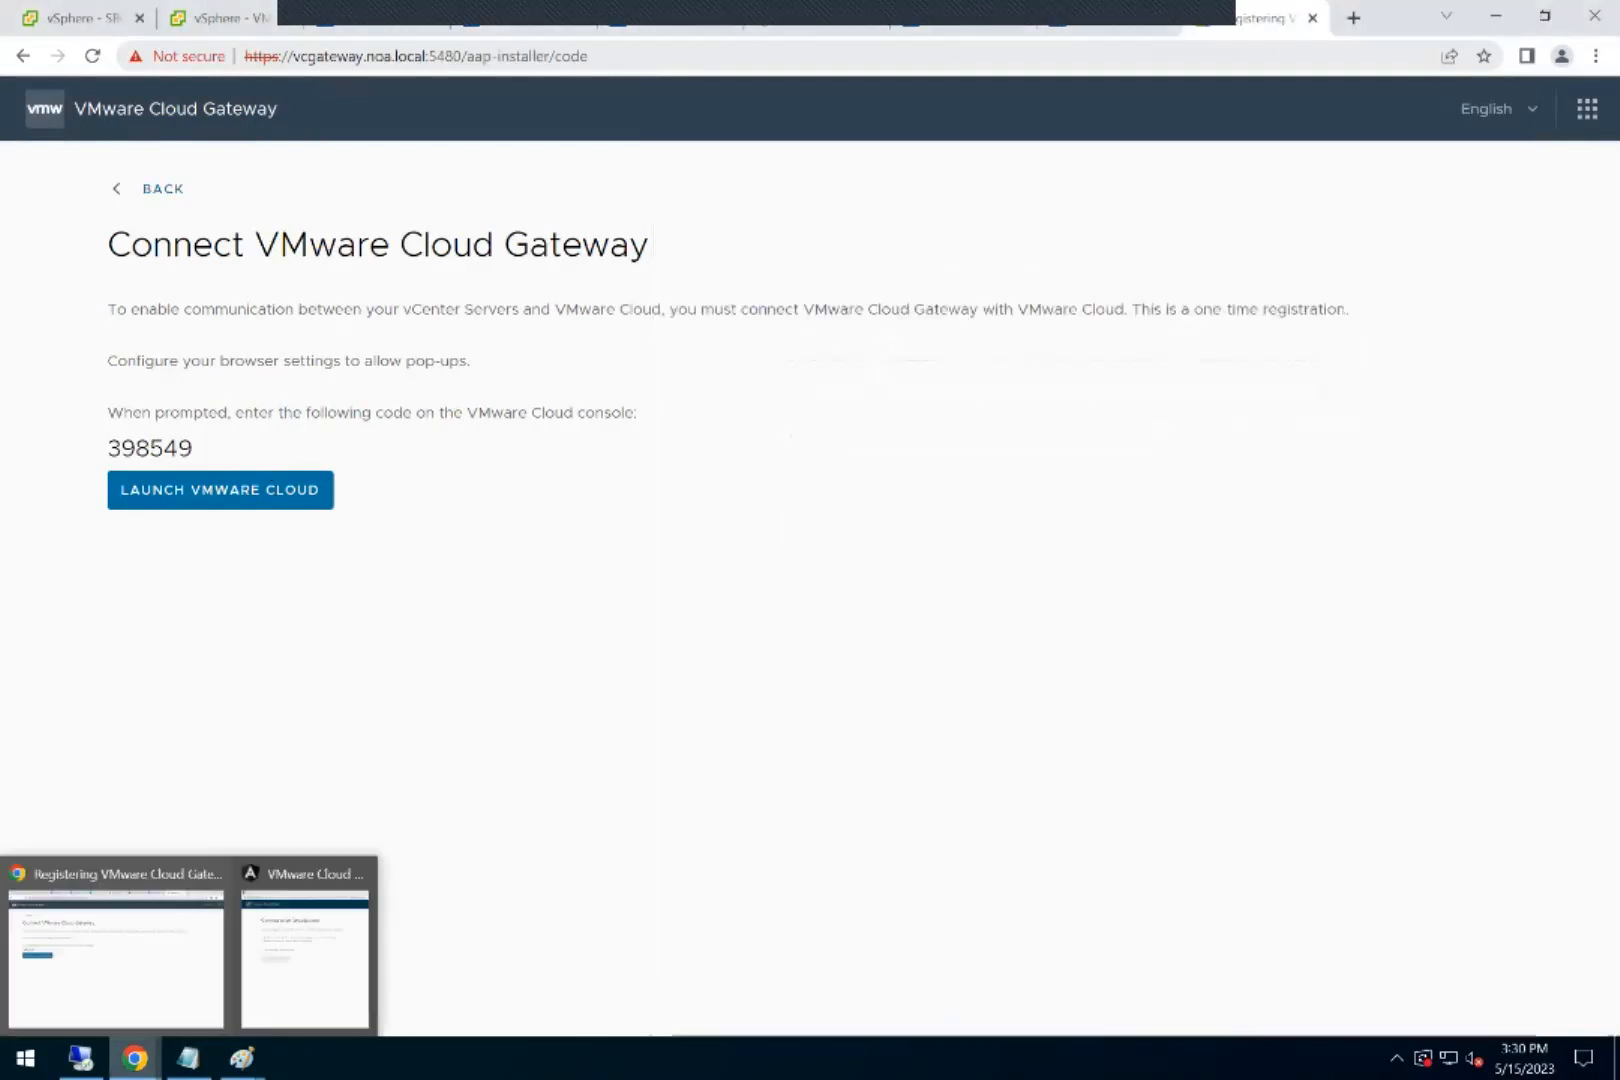
{"action": "left_click", "coordinate": [305, 950]}
{"action": "left_click", "coordinate": [797, 497]}
{"action": "left_click", "coordinate": [900, 565]}
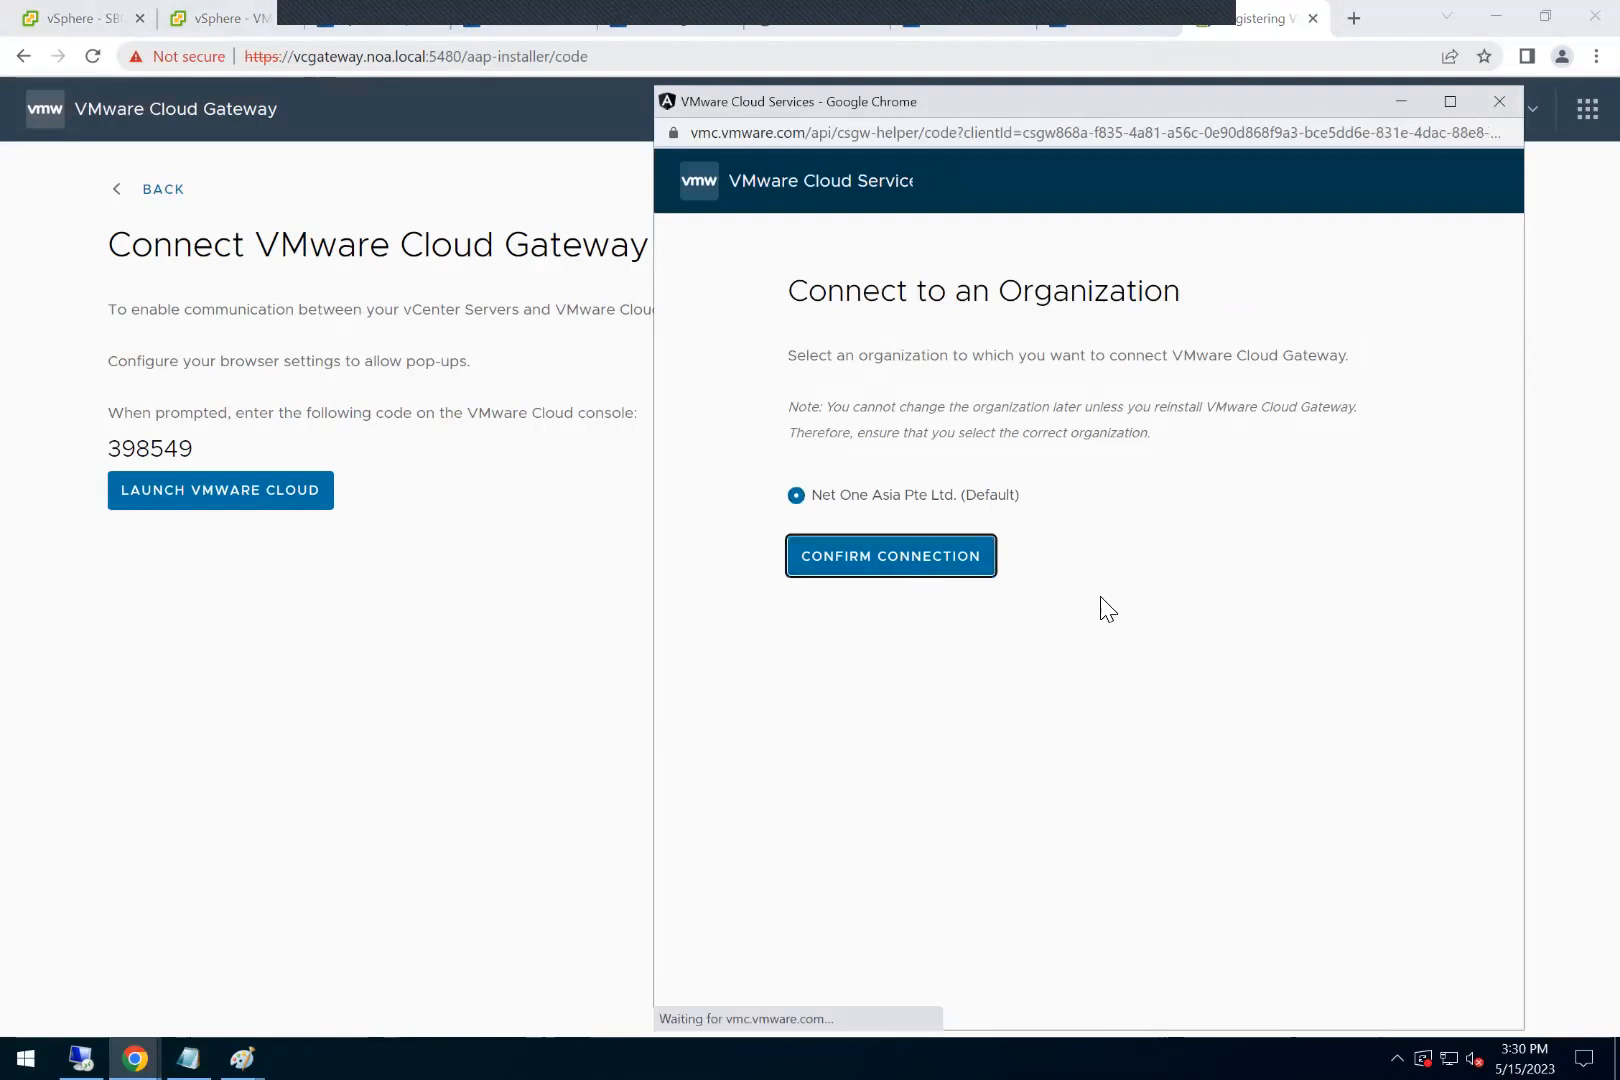
Step: Try to submit the copied identification code in the Connect VMware Cloud Gateway form
{"action": "left_click", "coordinate": [857, 400]}
{"action": "key", "text": "ctrl+v"}
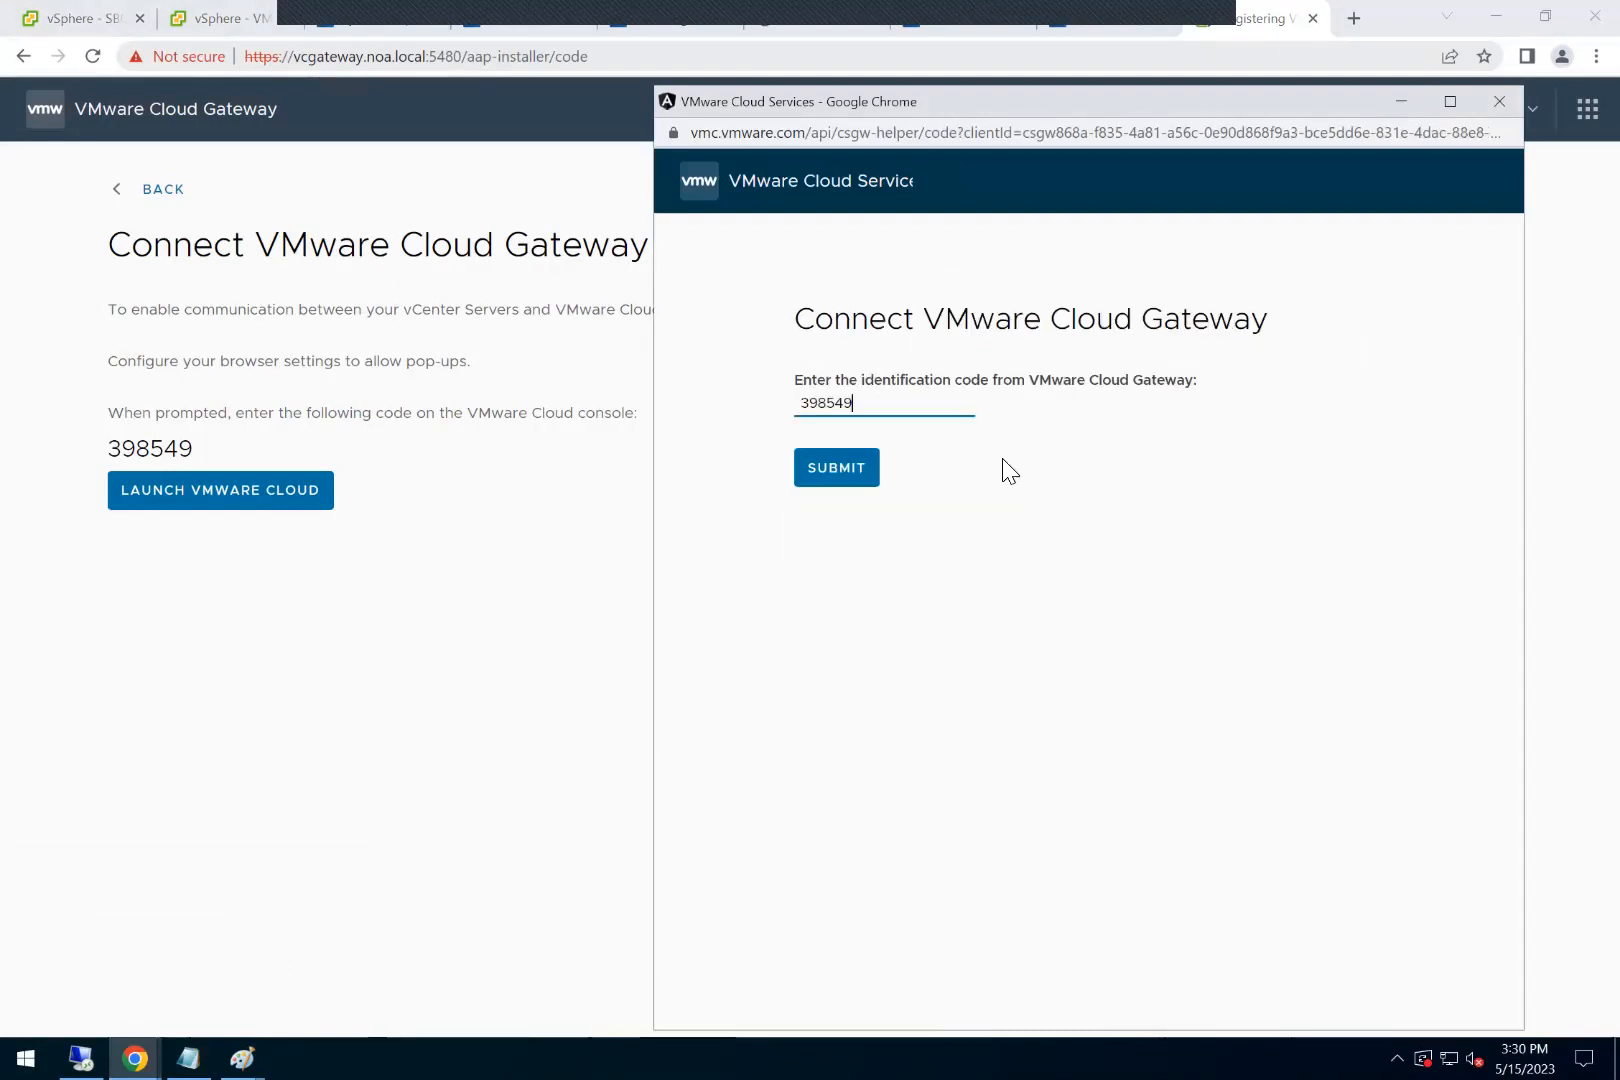
{"action": "left_click", "coordinate": [878, 483]}
{"action": "left_click", "coordinate": [888, 408]}
{"action": "left_click", "coordinate": [846, 490]}
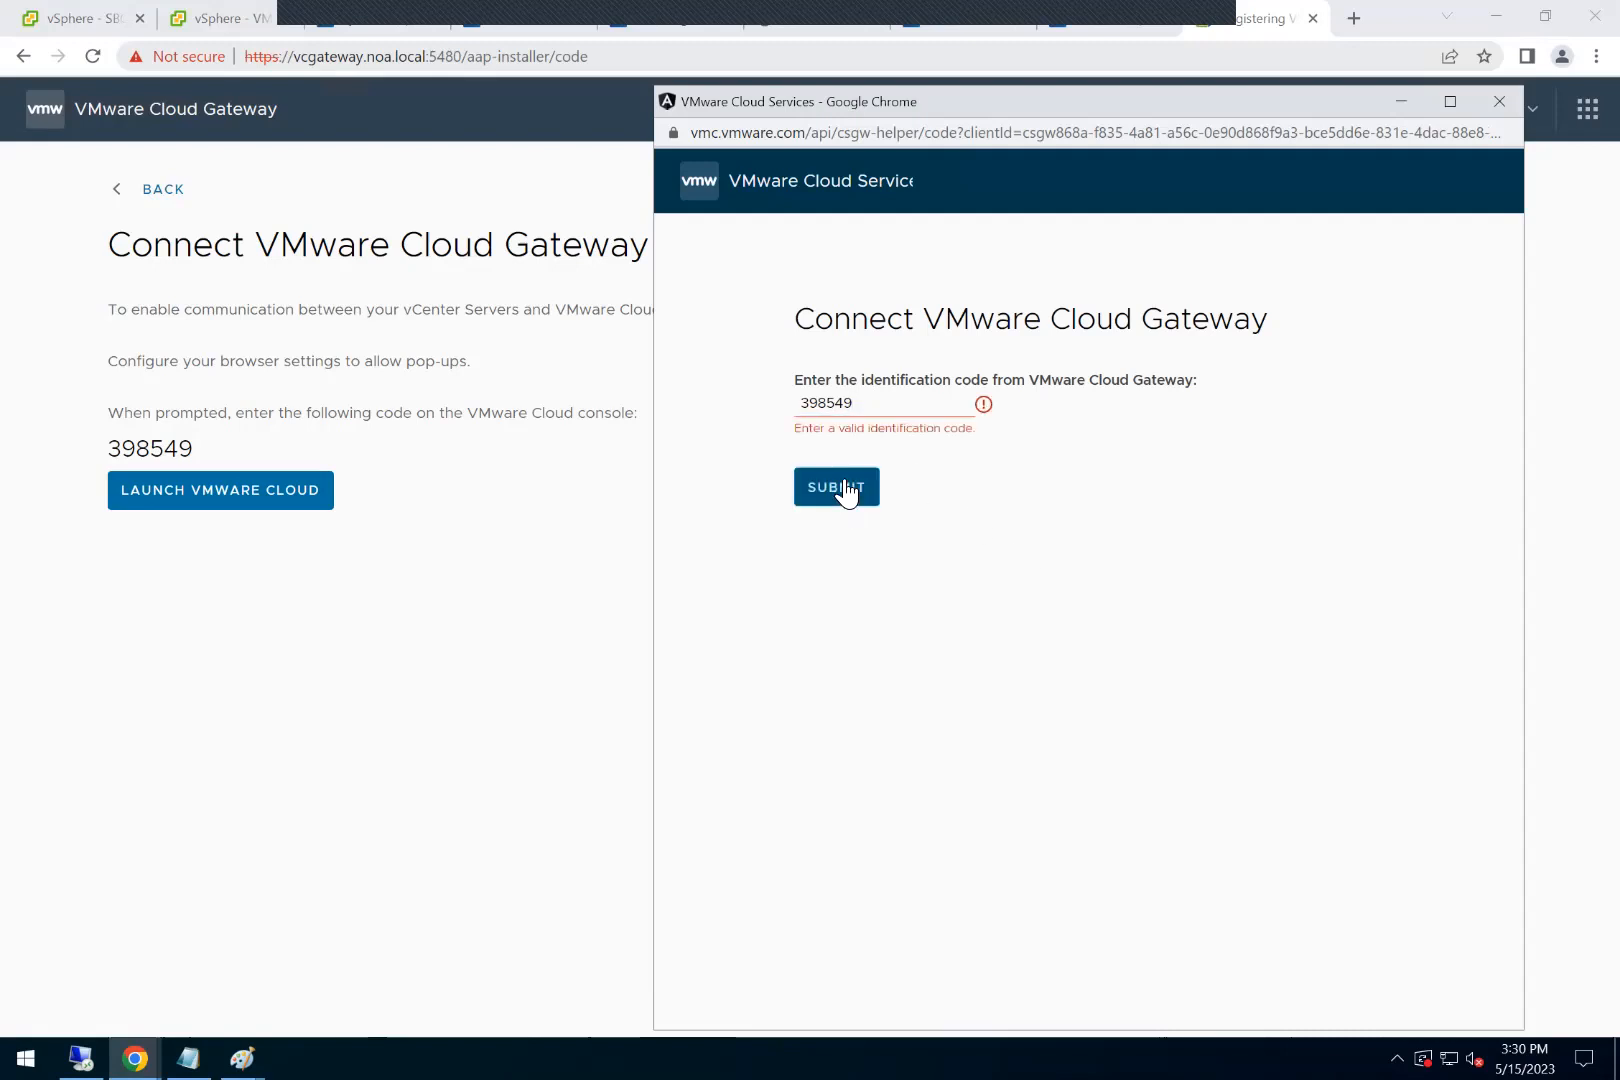
Step: Copy the identification code from the gateway page again and try resubmitting it in the VMware Cloud Services window
{"action": "left_click", "coordinate": [805, 404]}
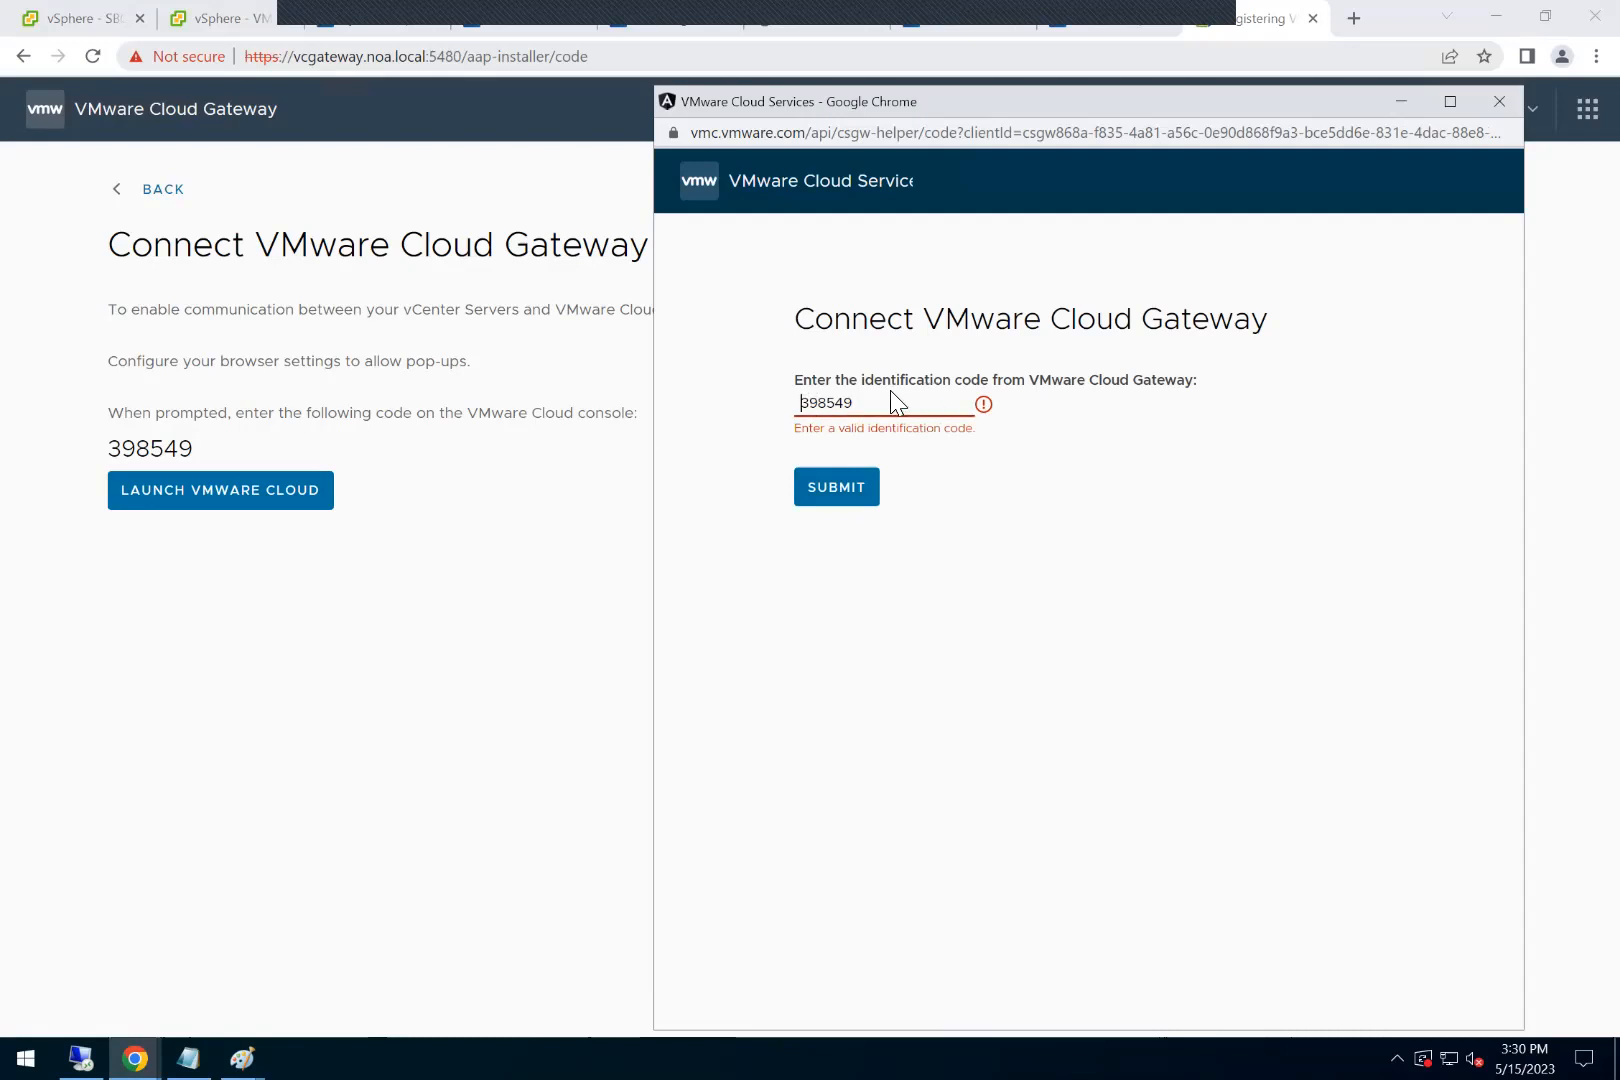
{"action": "mouse_move", "coordinate": [156, 461]}
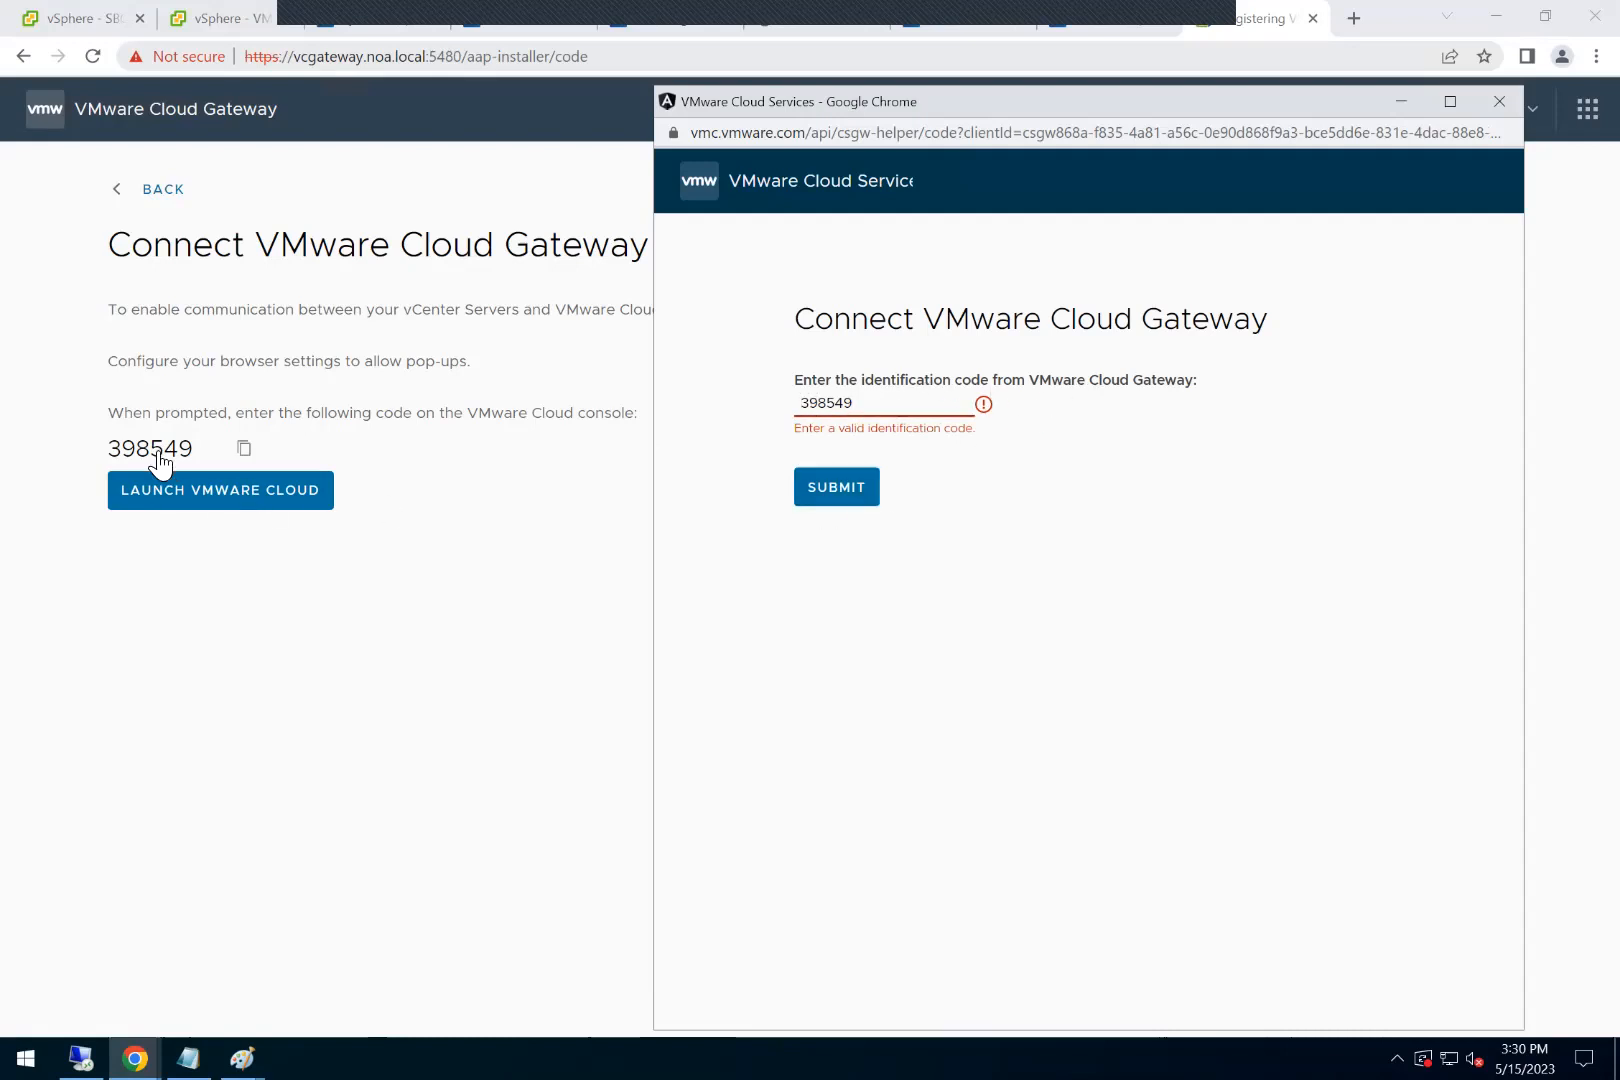
{"action": "left_click", "coordinate": [246, 450]}
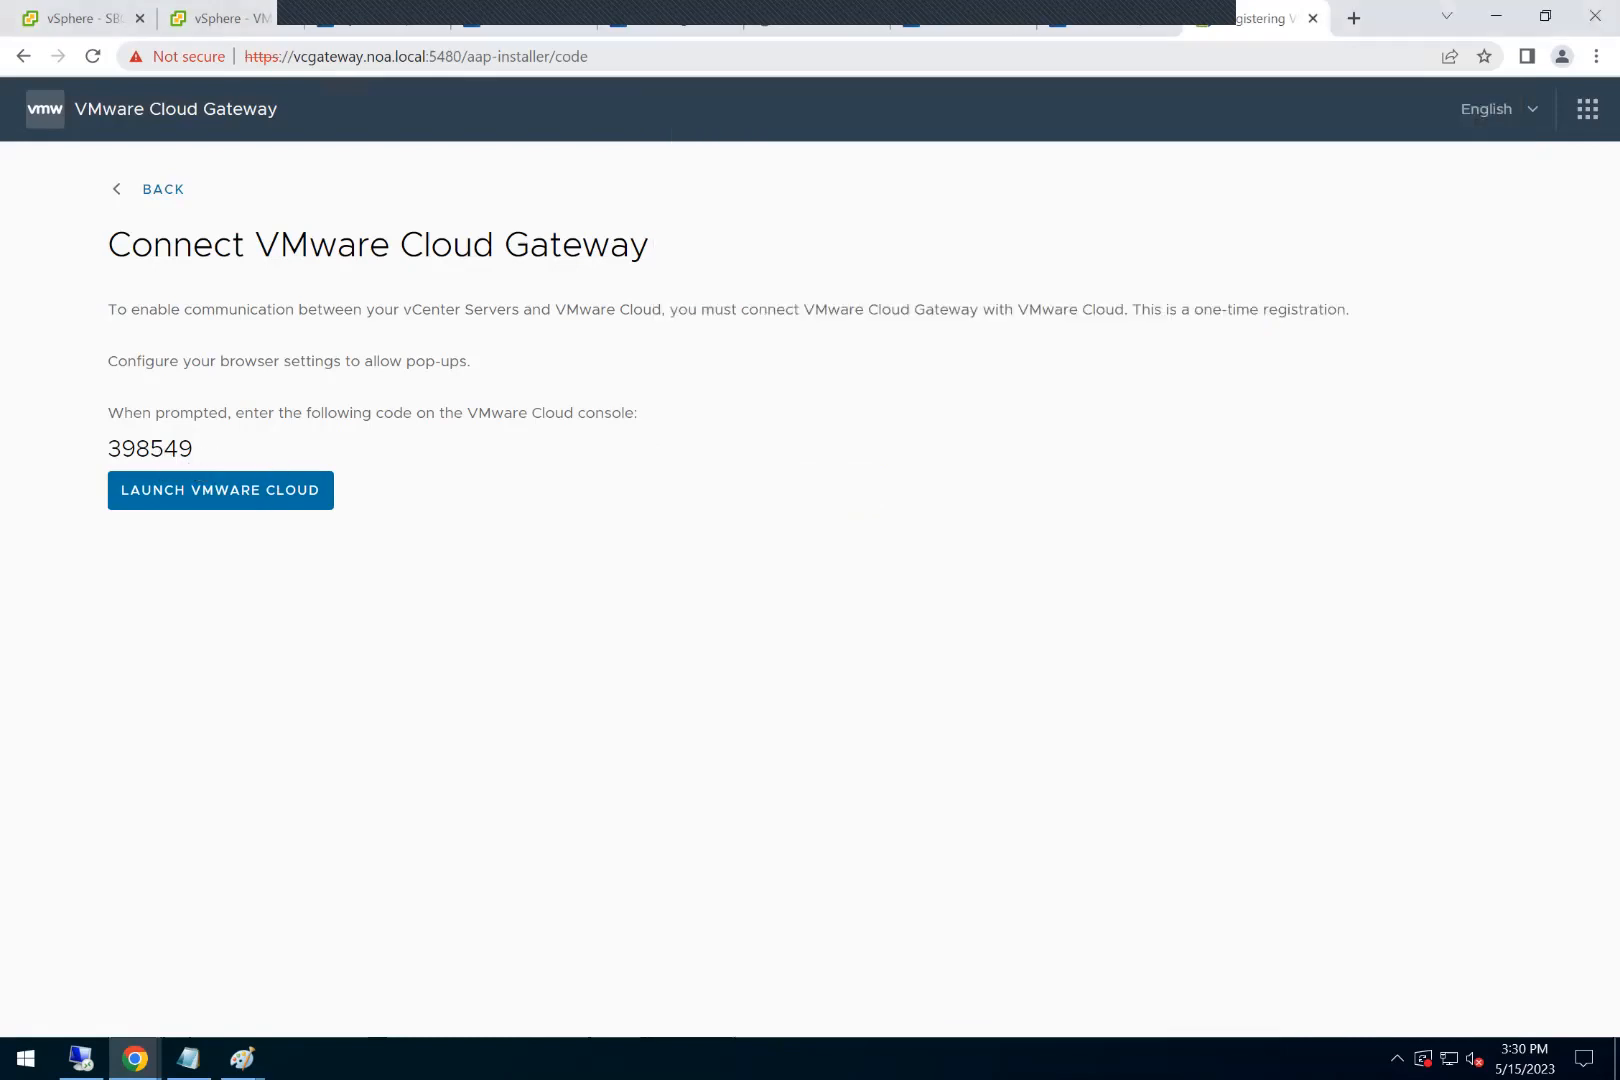
{"action": "mouse_move", "coordinate": [135, 1058]}
{"action": "left_click", "coordinate": [307, 947]}
{"action": "double_click", "coordinate": [879, 408]}
{"action": "left_click", "coordinate": [830, 507]}
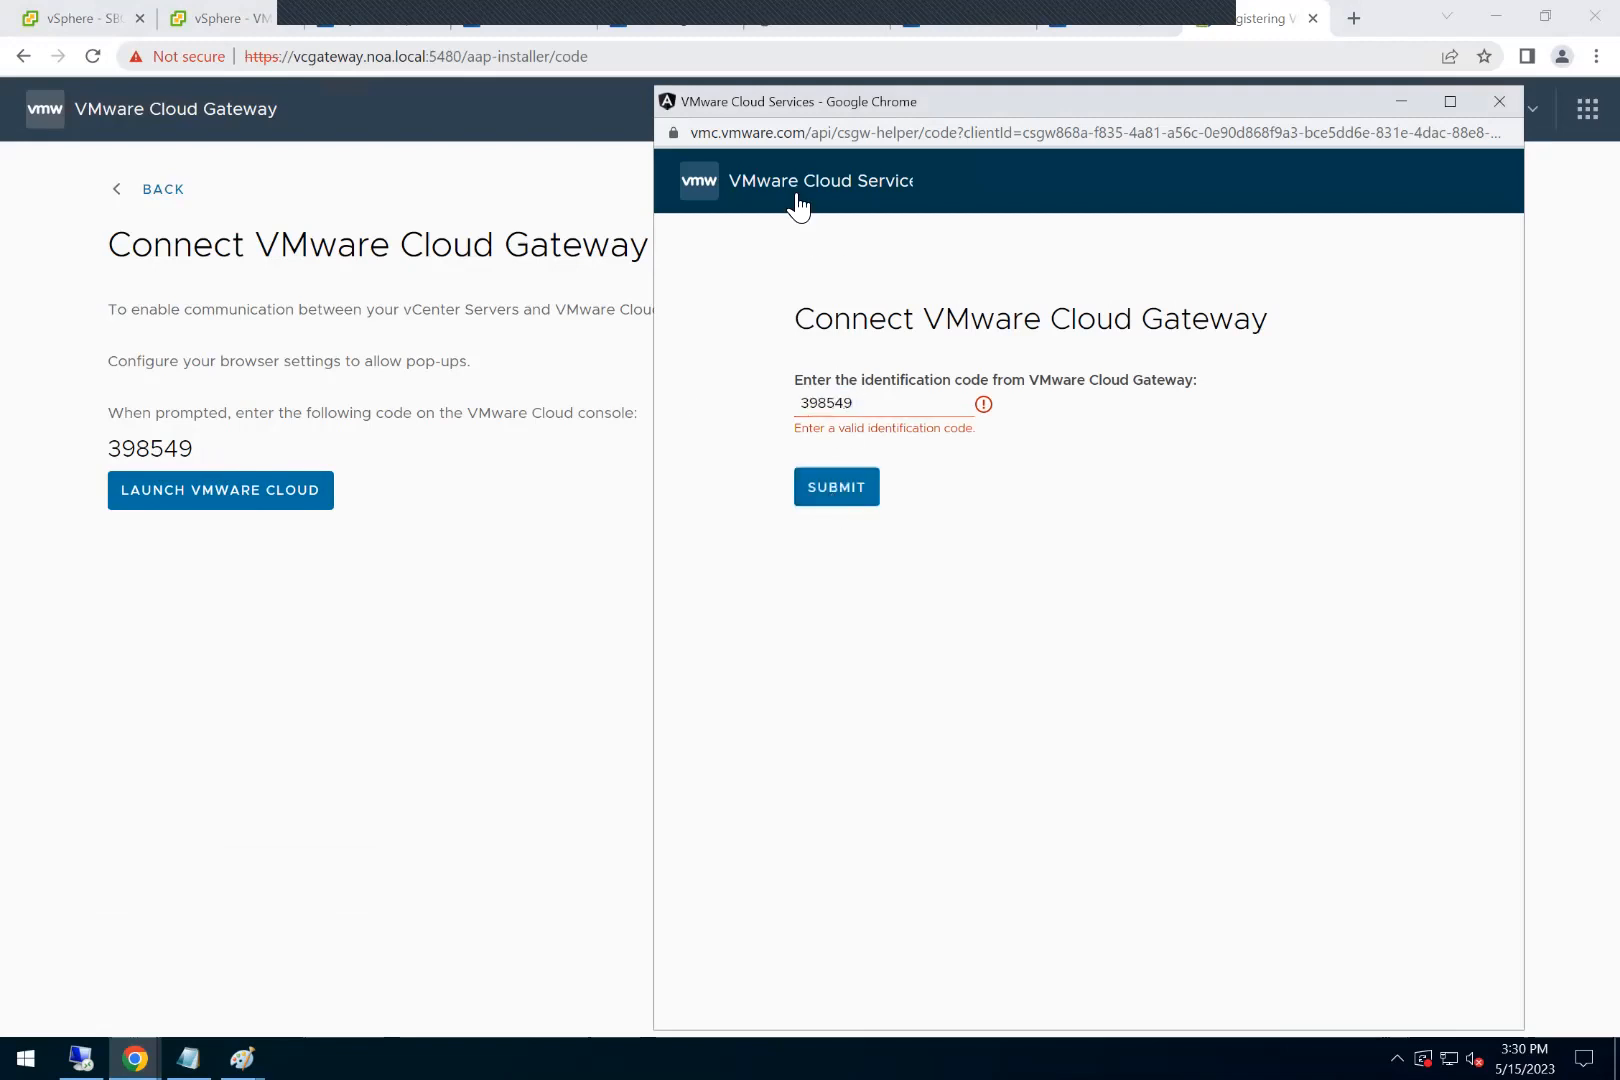
Step: Reload the code entry form and try submitting the gateway's identification code once more
{"action": "left_click", "coordinate": [1000, 133]}
{"action": "key", "text": "Return"}
{"action": "left_click", "coordinate": [871, 412]}
{"action": "key", "text": "ctrl+v"}
{"action": "left_click", "coordinate": [846, 478]}
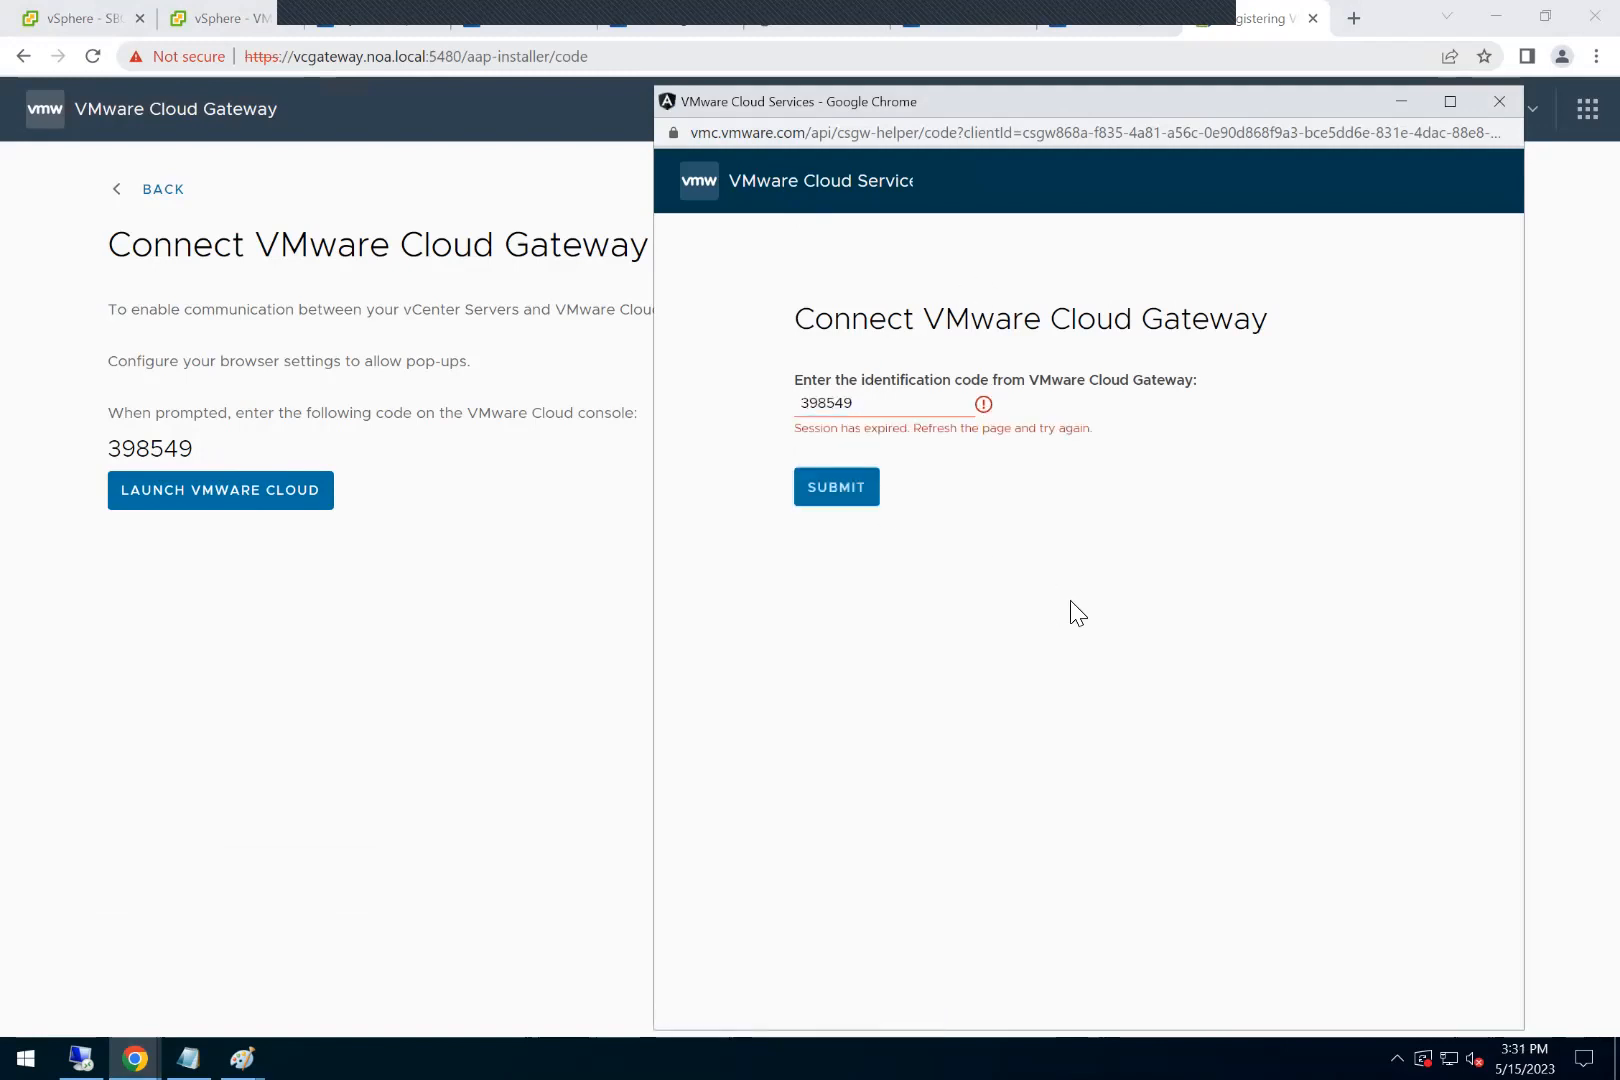
Step: Close the VMware Cloud Services pop-up window and reload the gateway's connection page
{"action": "left_click", "coordinate": [1499, 101]}
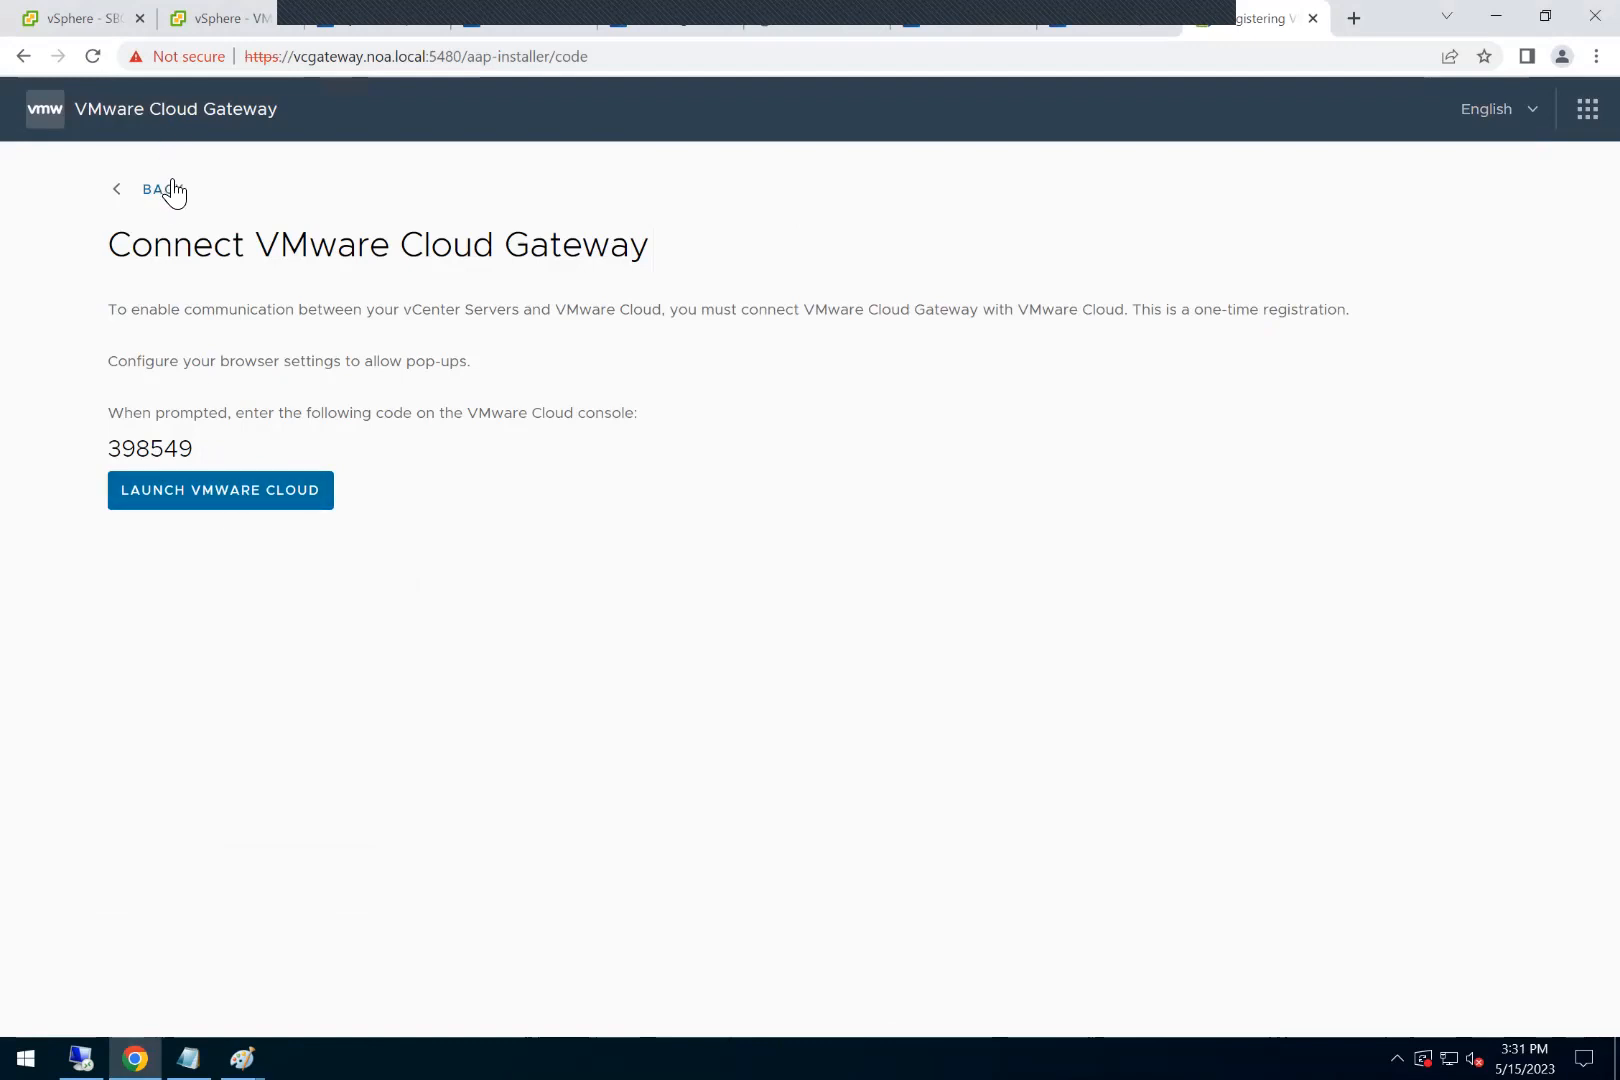
{"action": "left_click", "coordinate": [104, 58]}
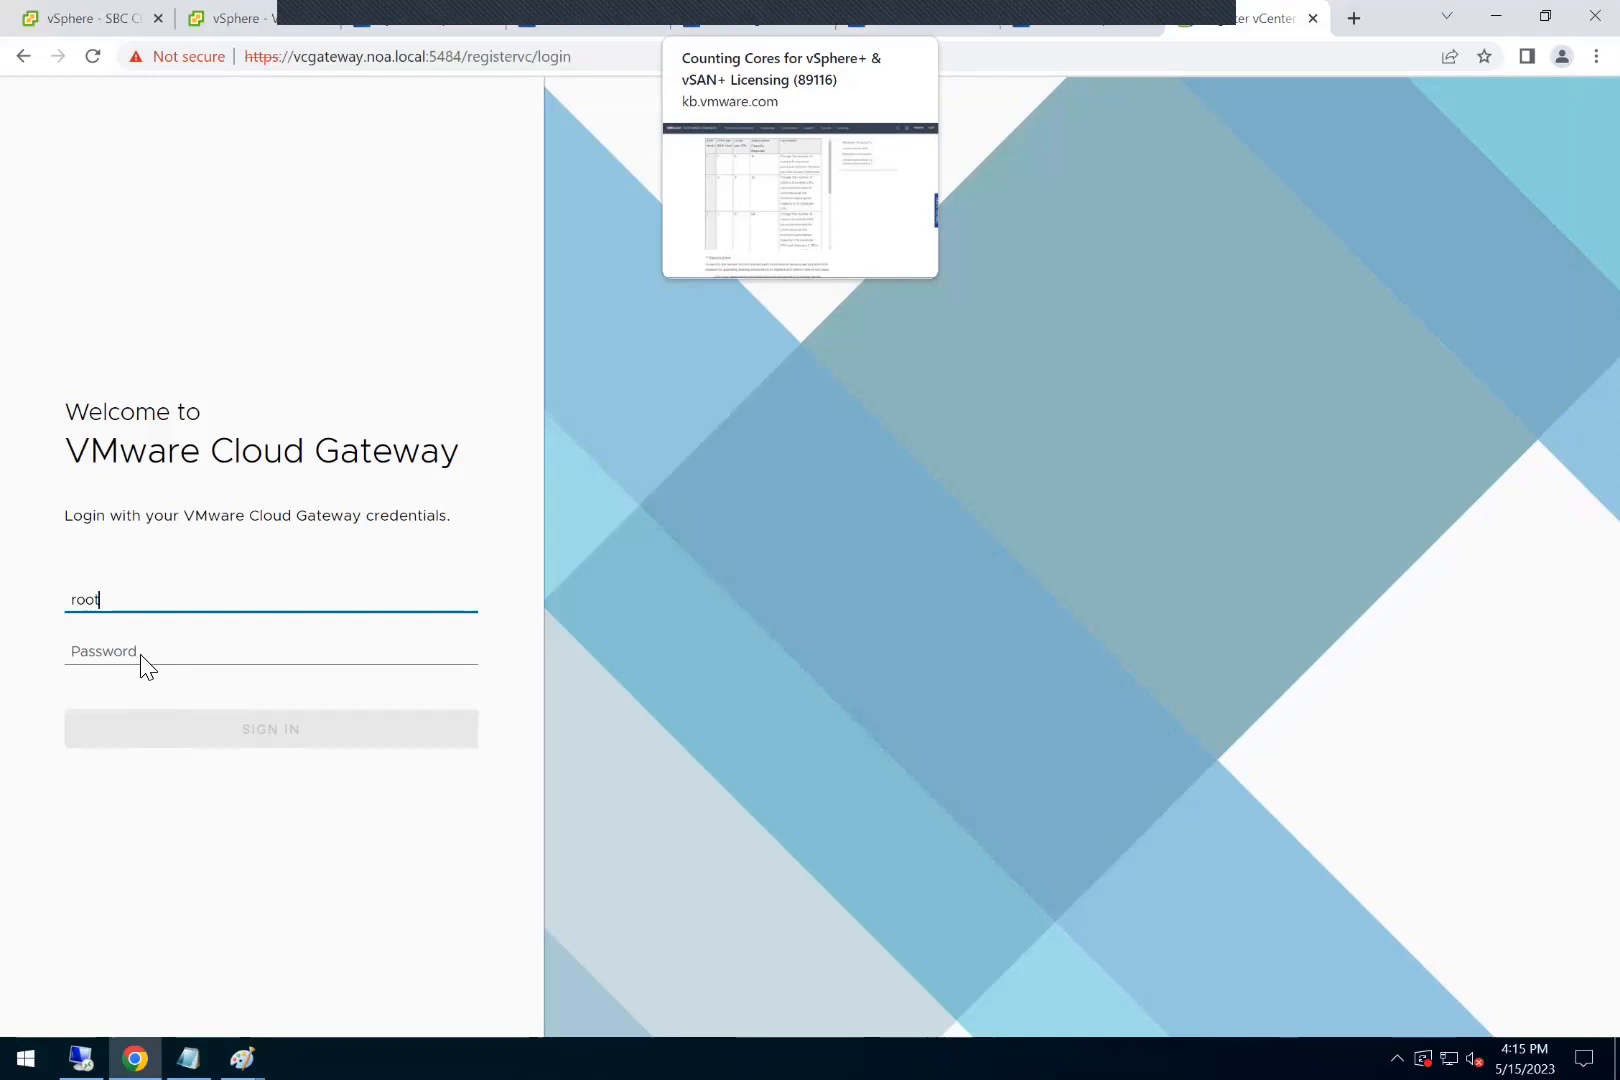
Step: Sign in to the VMware Cloud Gateway vCenter registration page as root with the account password
{"action": "left_click", "coordinate": [143, 657]}
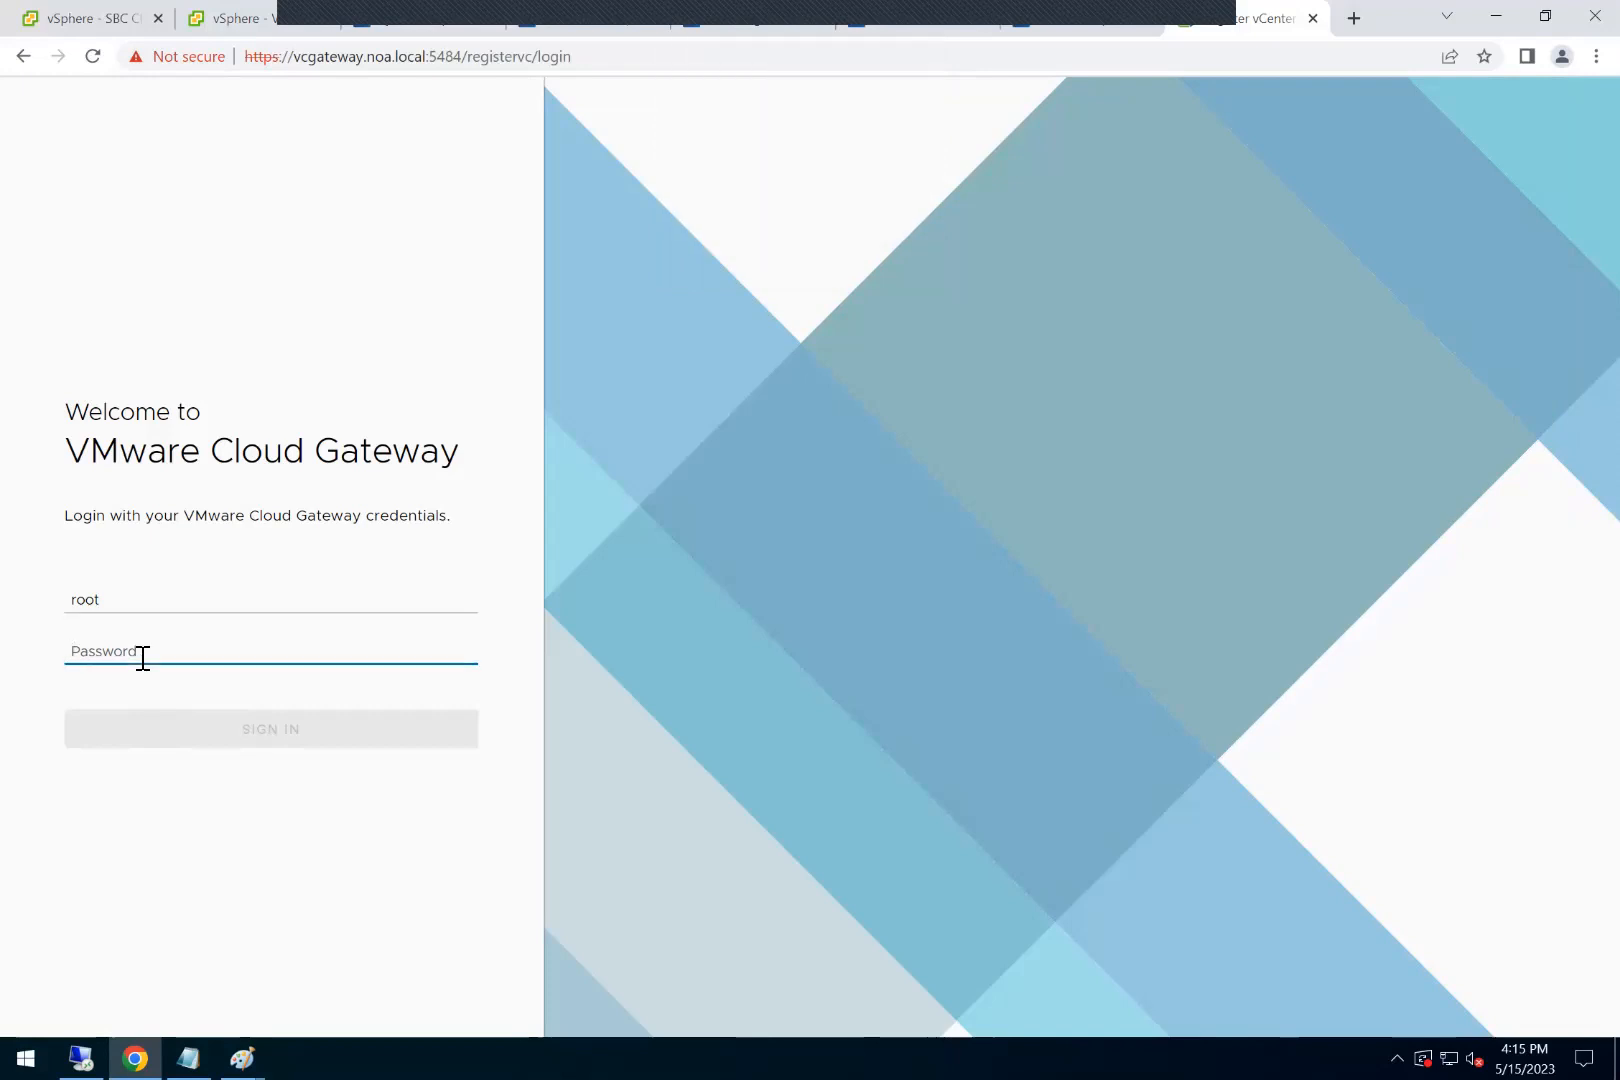
{"action": "type", "text": "V"}
{"action": "key", "text": "BackSpace"}
{"action": "type", "text": "VMwa"}
{"action": "type", "text": "****"}
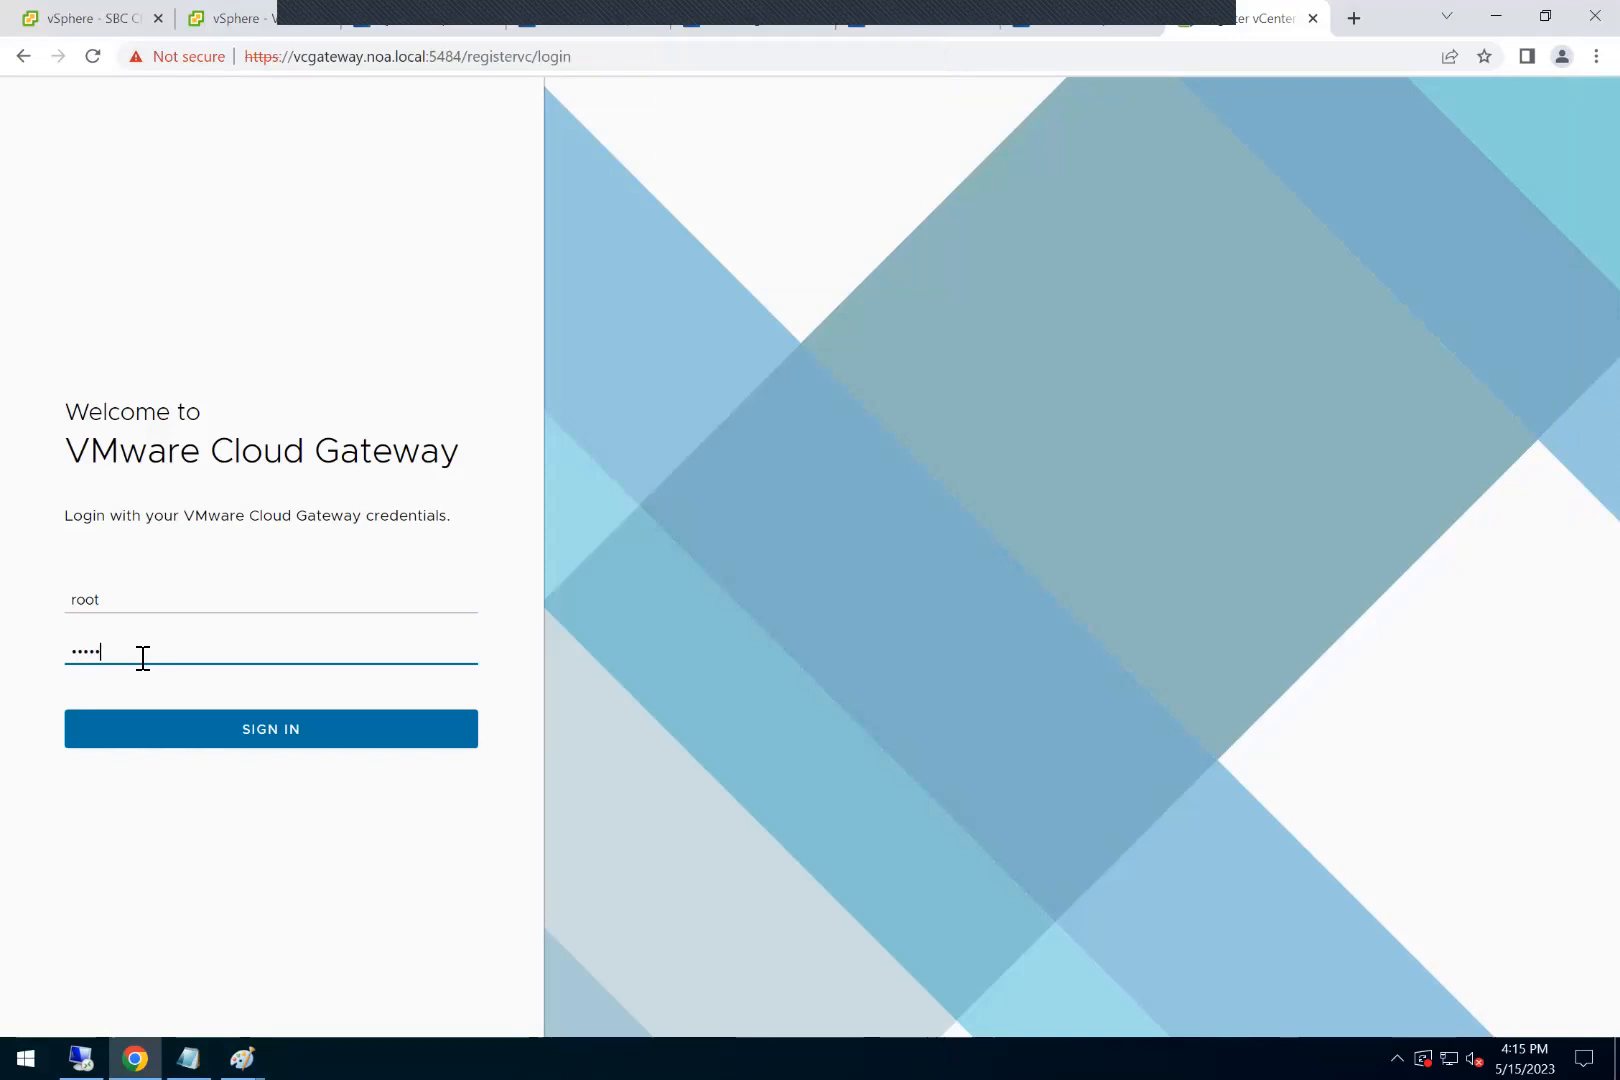
{"action": "key", "text": "Return"}
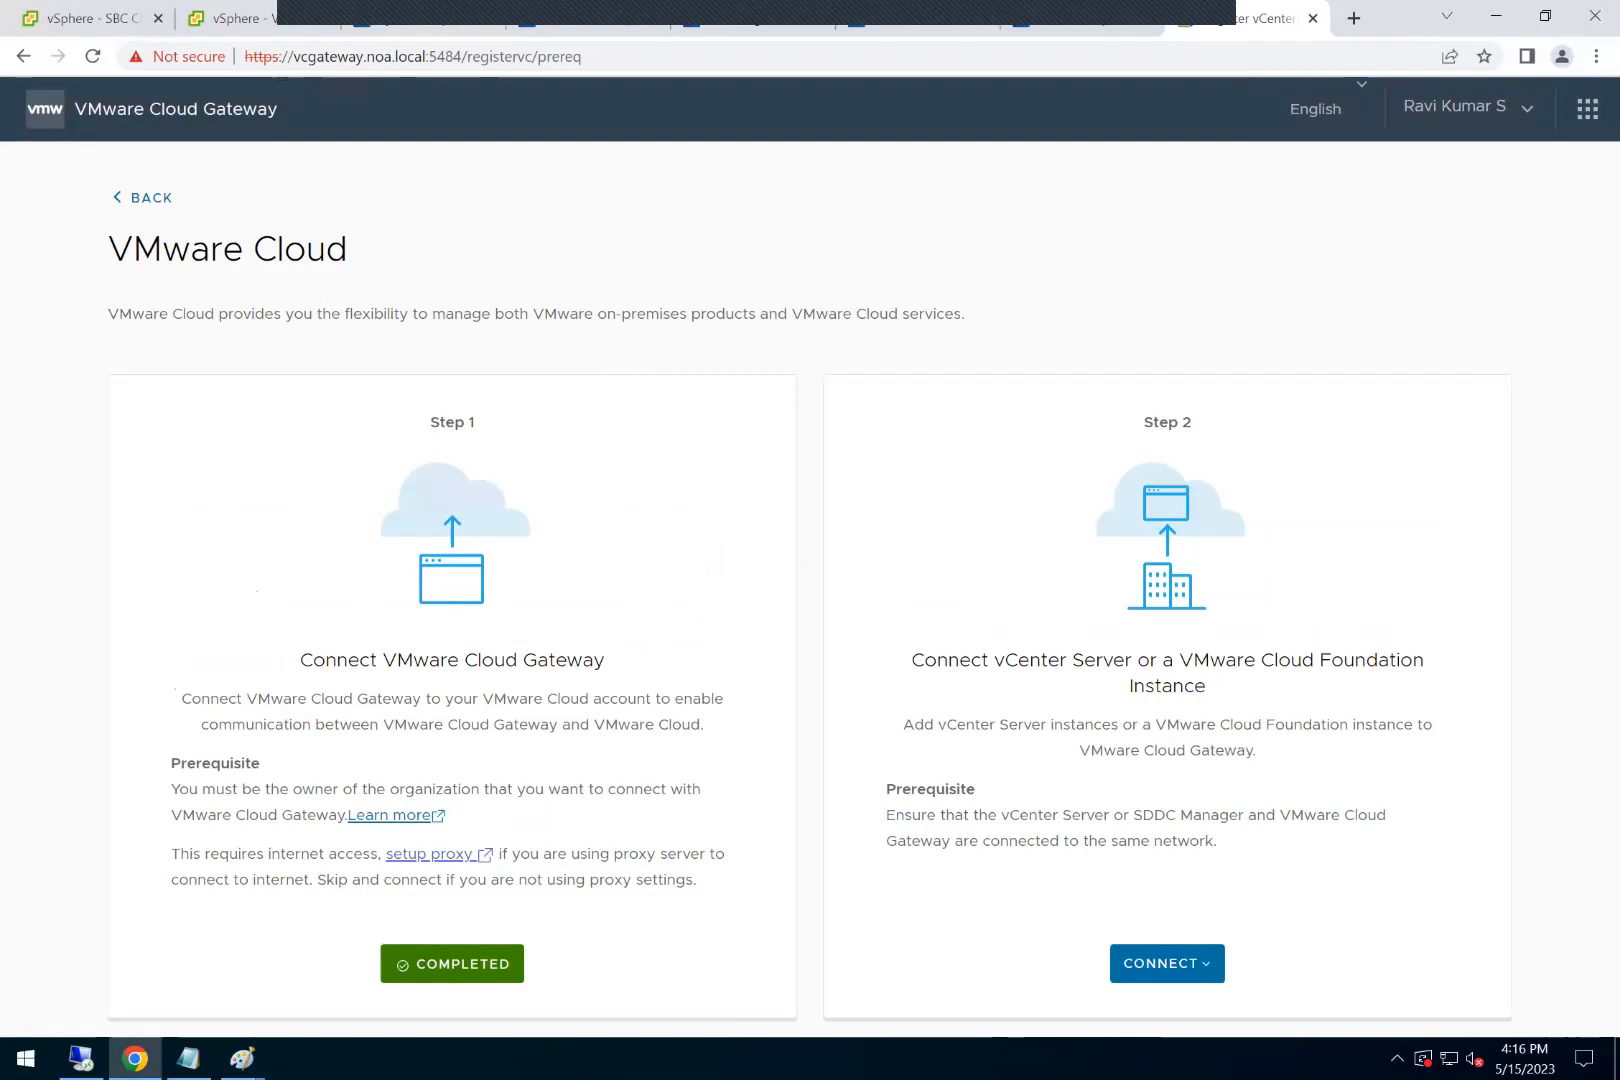
Step: Start connecting a vCenter Server to VMware Cloud as the second setup stage
{"action": "left_click", "coordinate": [1167, 967]}
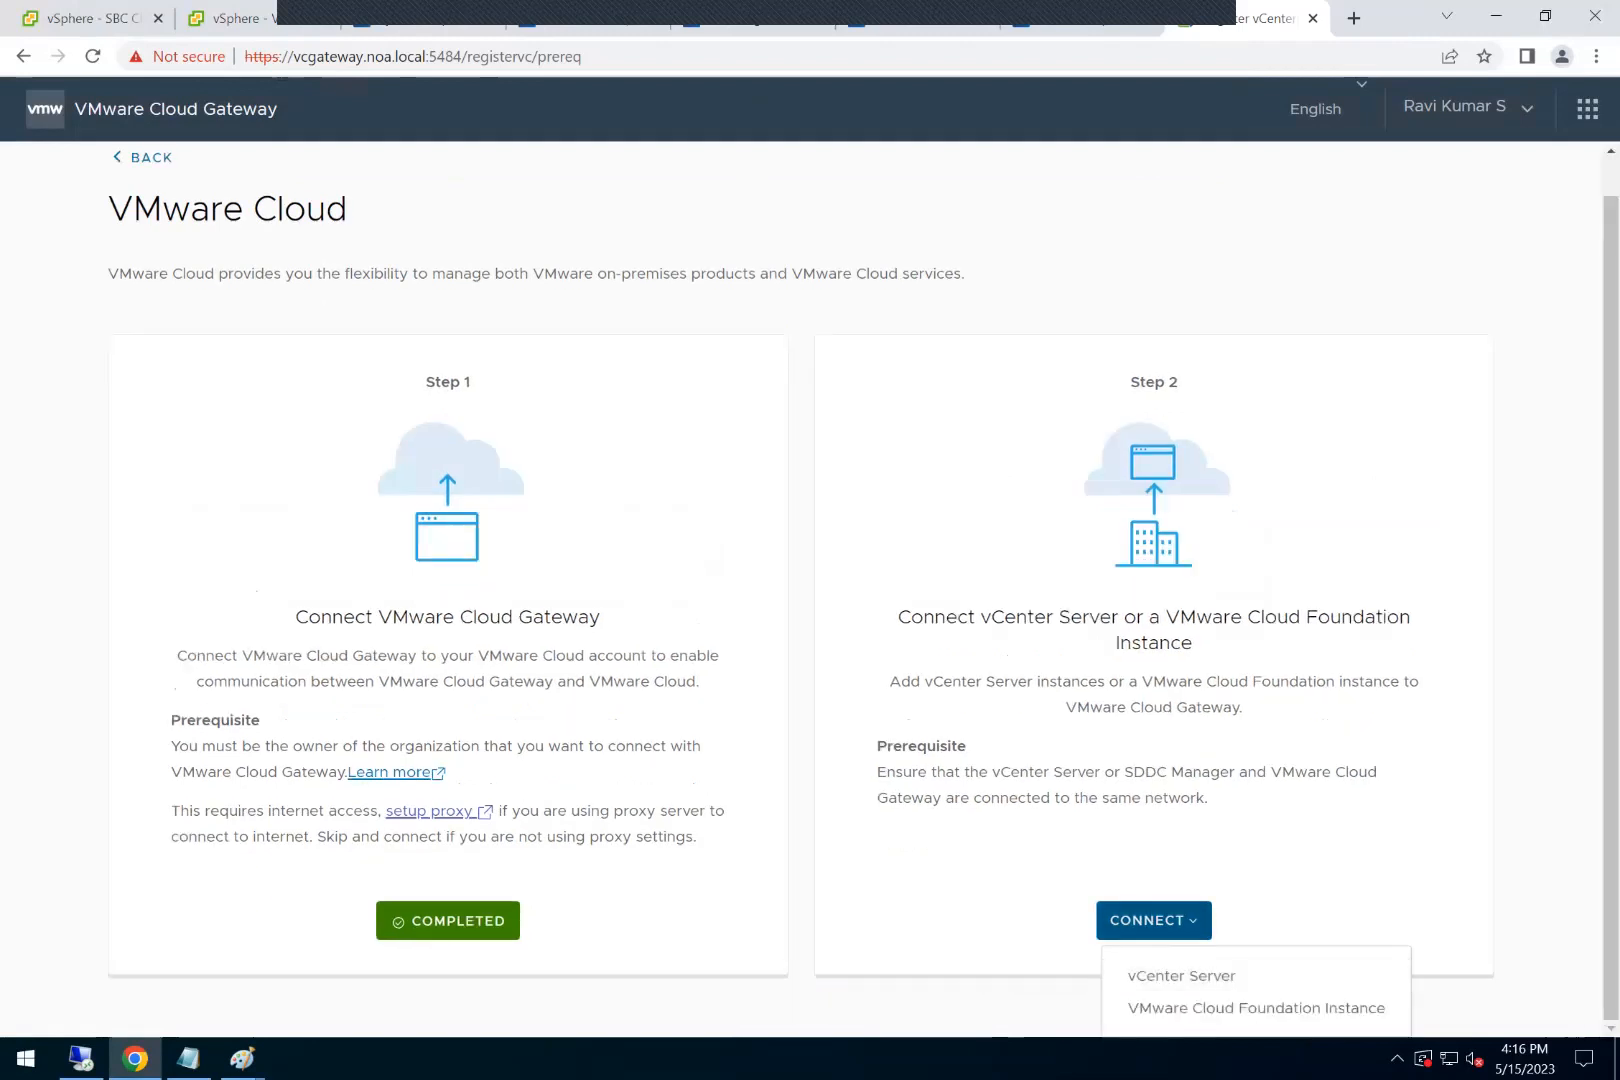
{"action": "left_click", "coordinate": [1181, 975]}
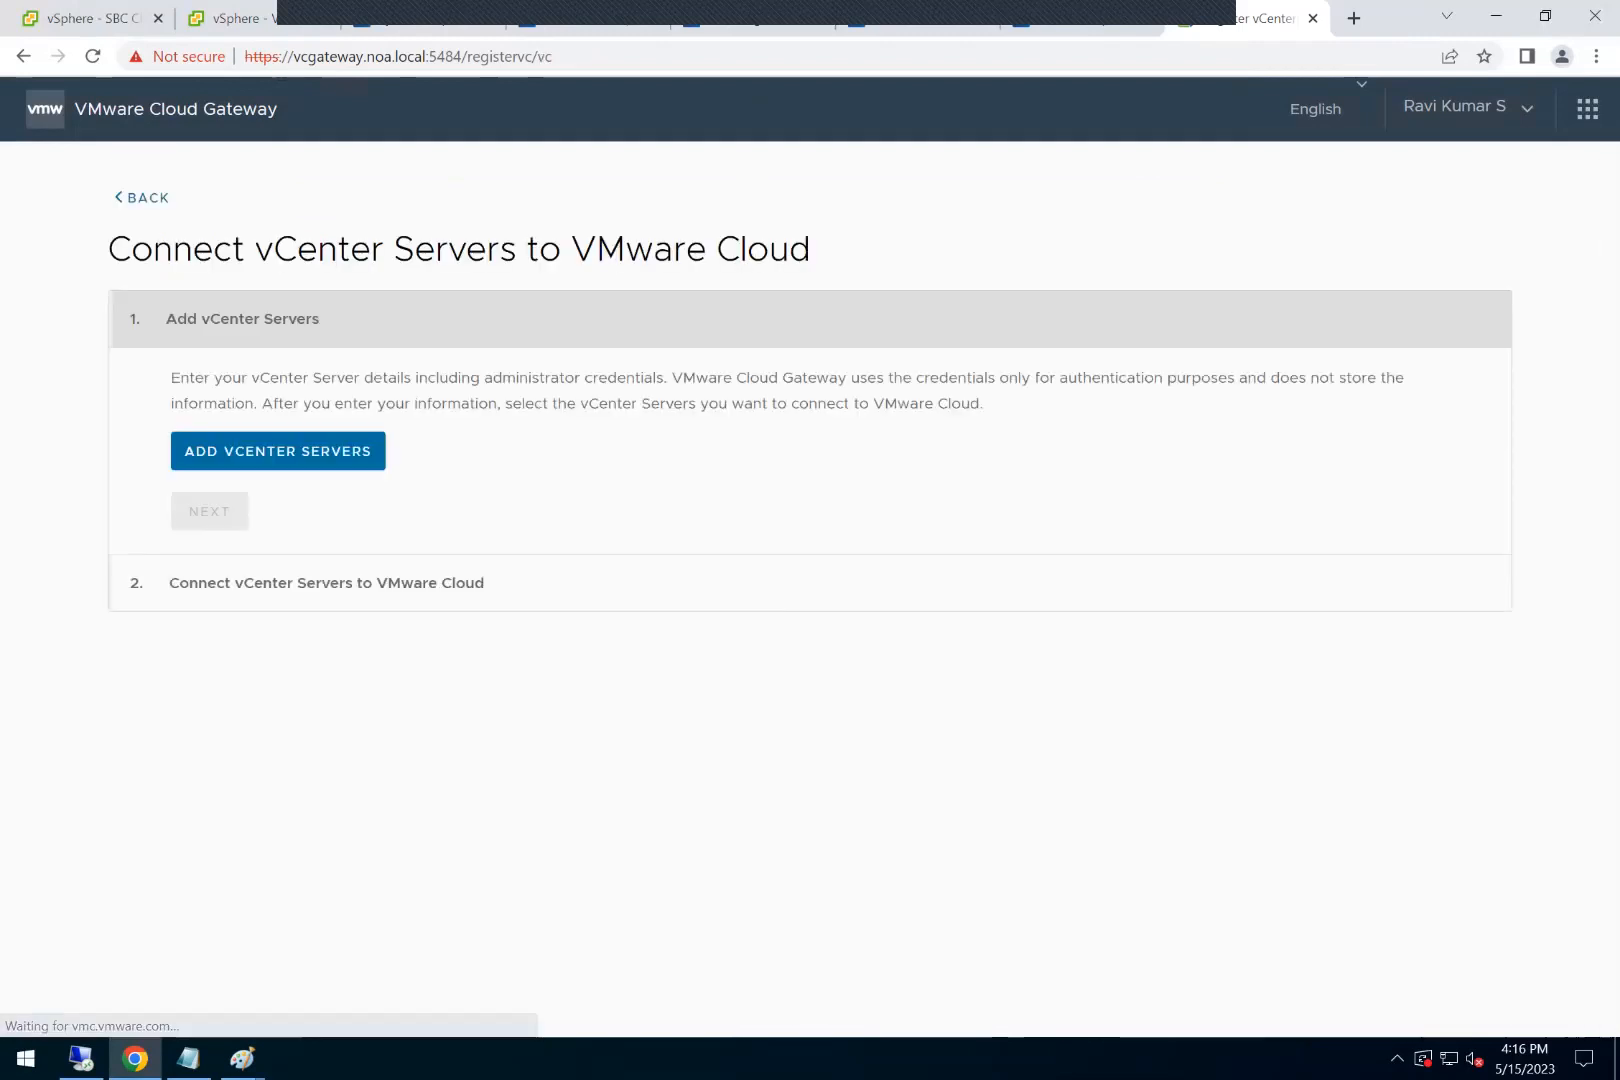
Step: Start adding a vCenter Server with the FQDN vcenter8.noa.local, keeping HTTPS port 443
{"action": "left_click", "coordinate": [343, 475]}
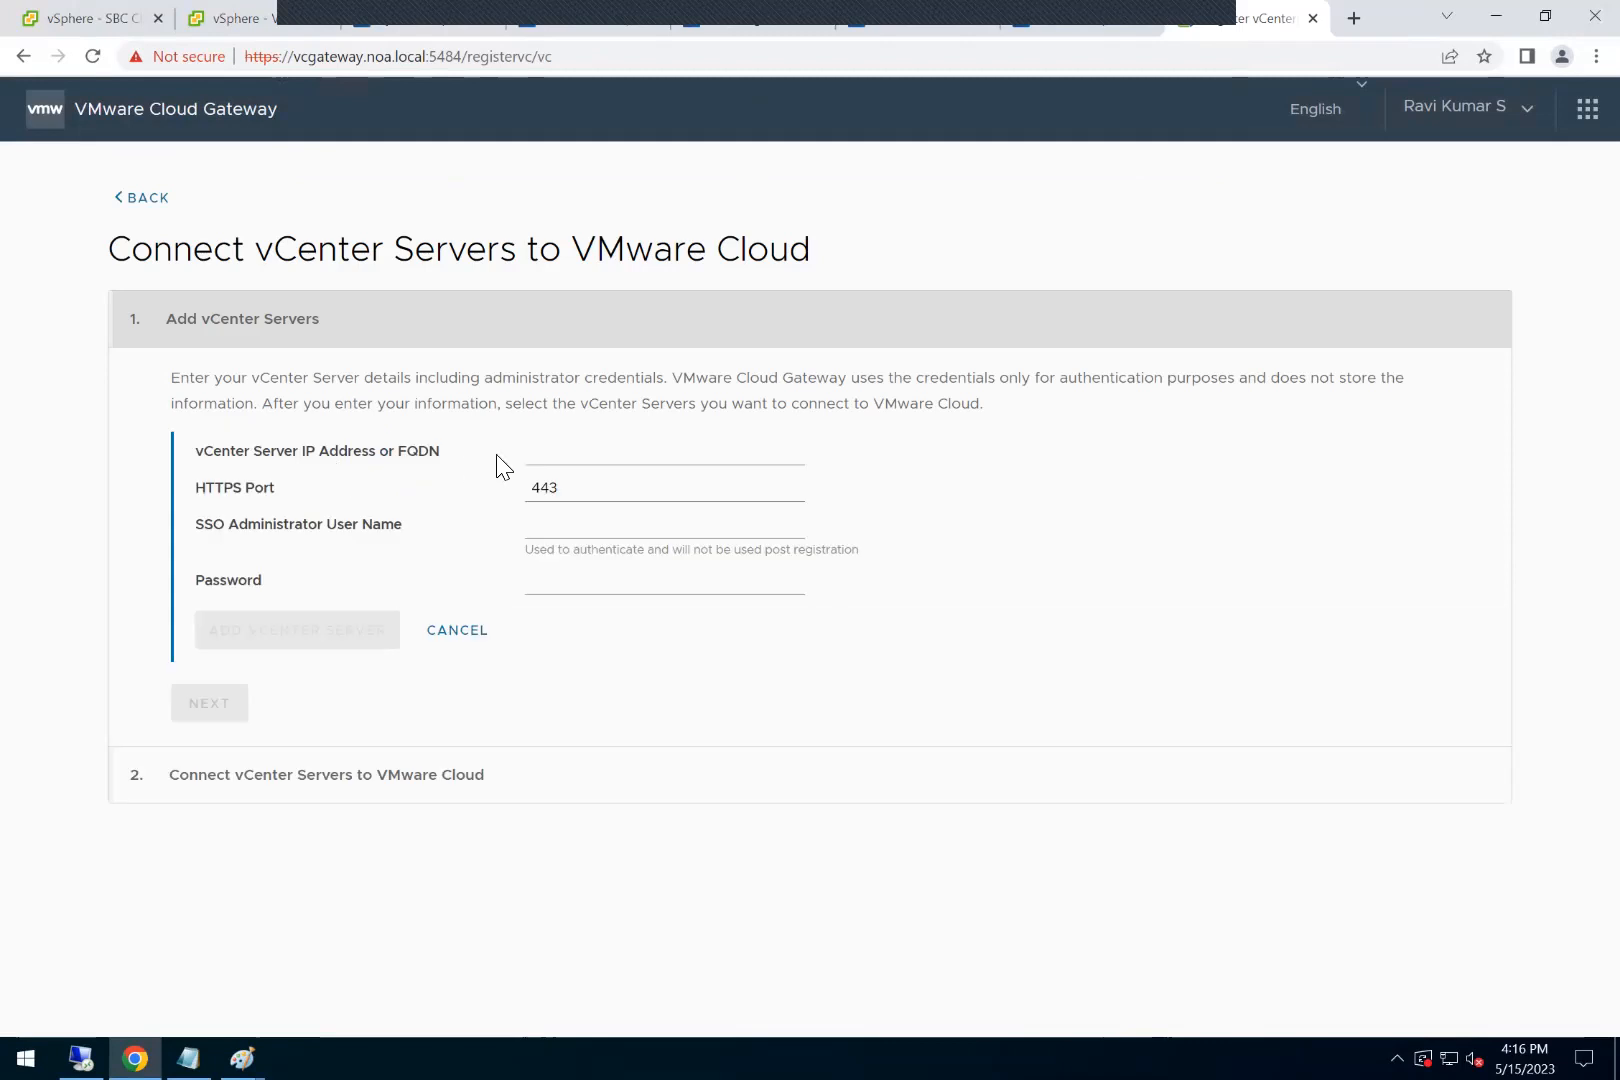
{"action": "left_click", "coordinate": [552, 453]}
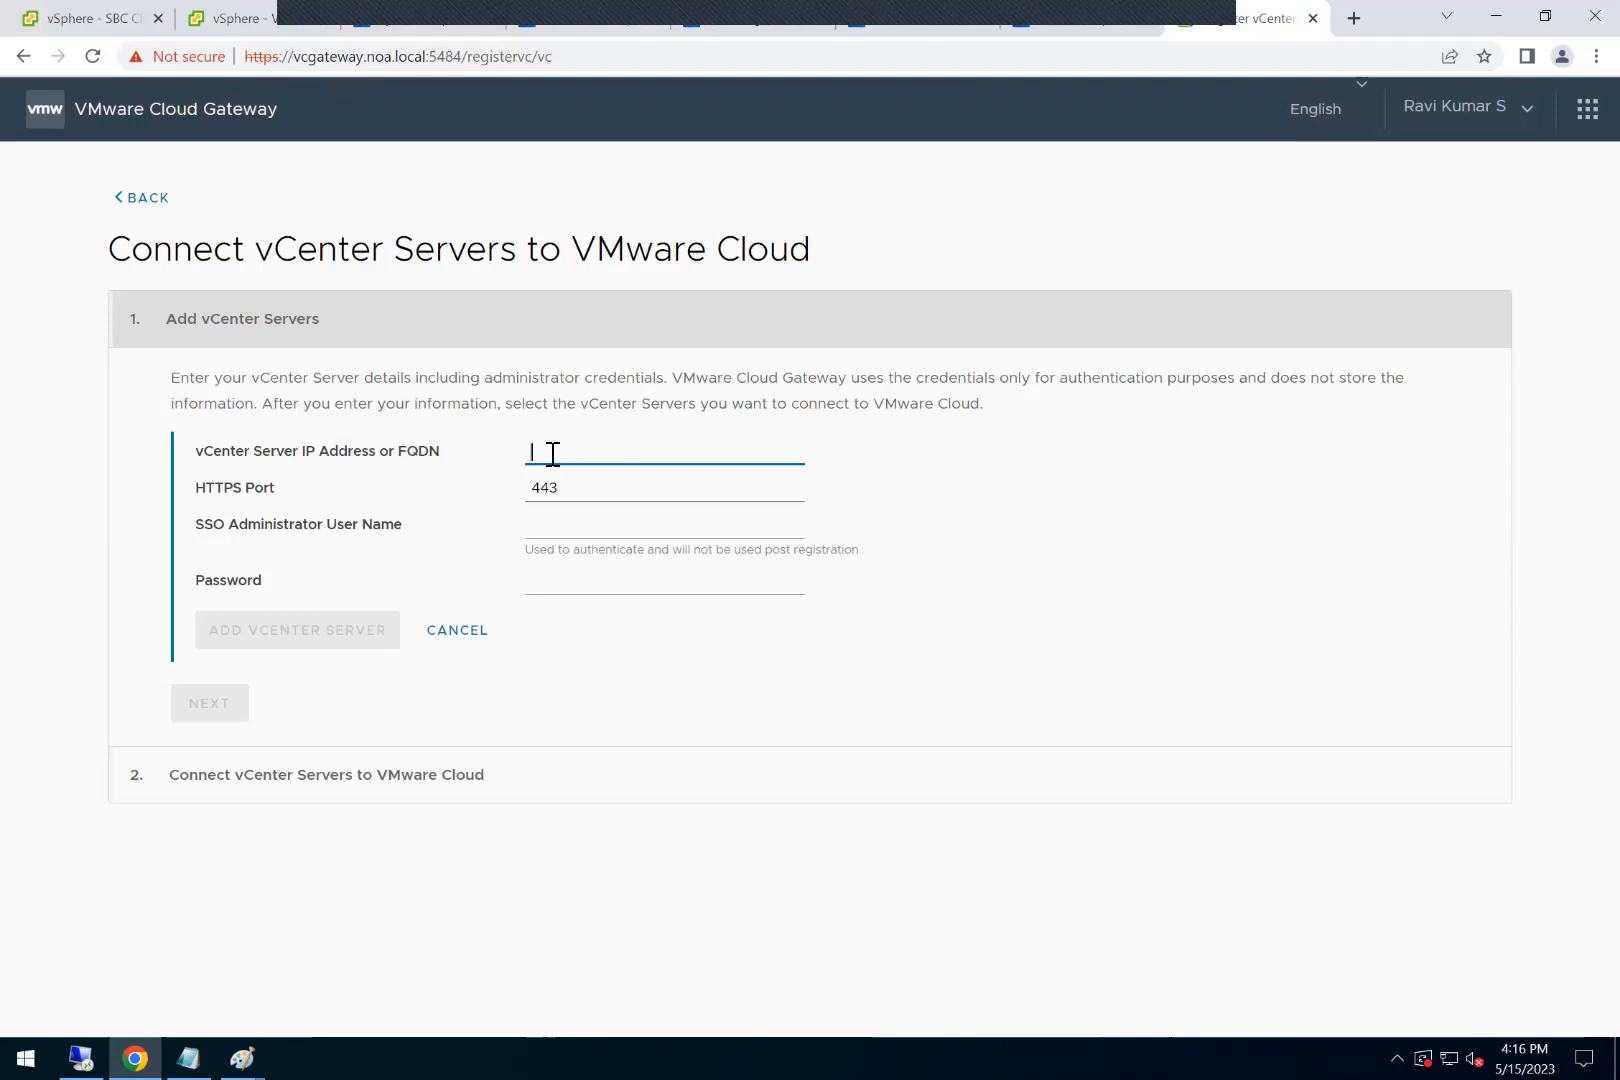
{"action": "type", "text": "vcenter"}
{"action": "key", "text": "BackSpace"}
{"action": "key", "text": "BackSpace"}
{"action": "key", "text": "BackSpace"}
{"action": "key", "text": "BackSpace"}
{"action": "type", "text": "center8.noa.local"}
{"action": "key", "text": "Tab"}
{"action": "key", "text": "Tab"}
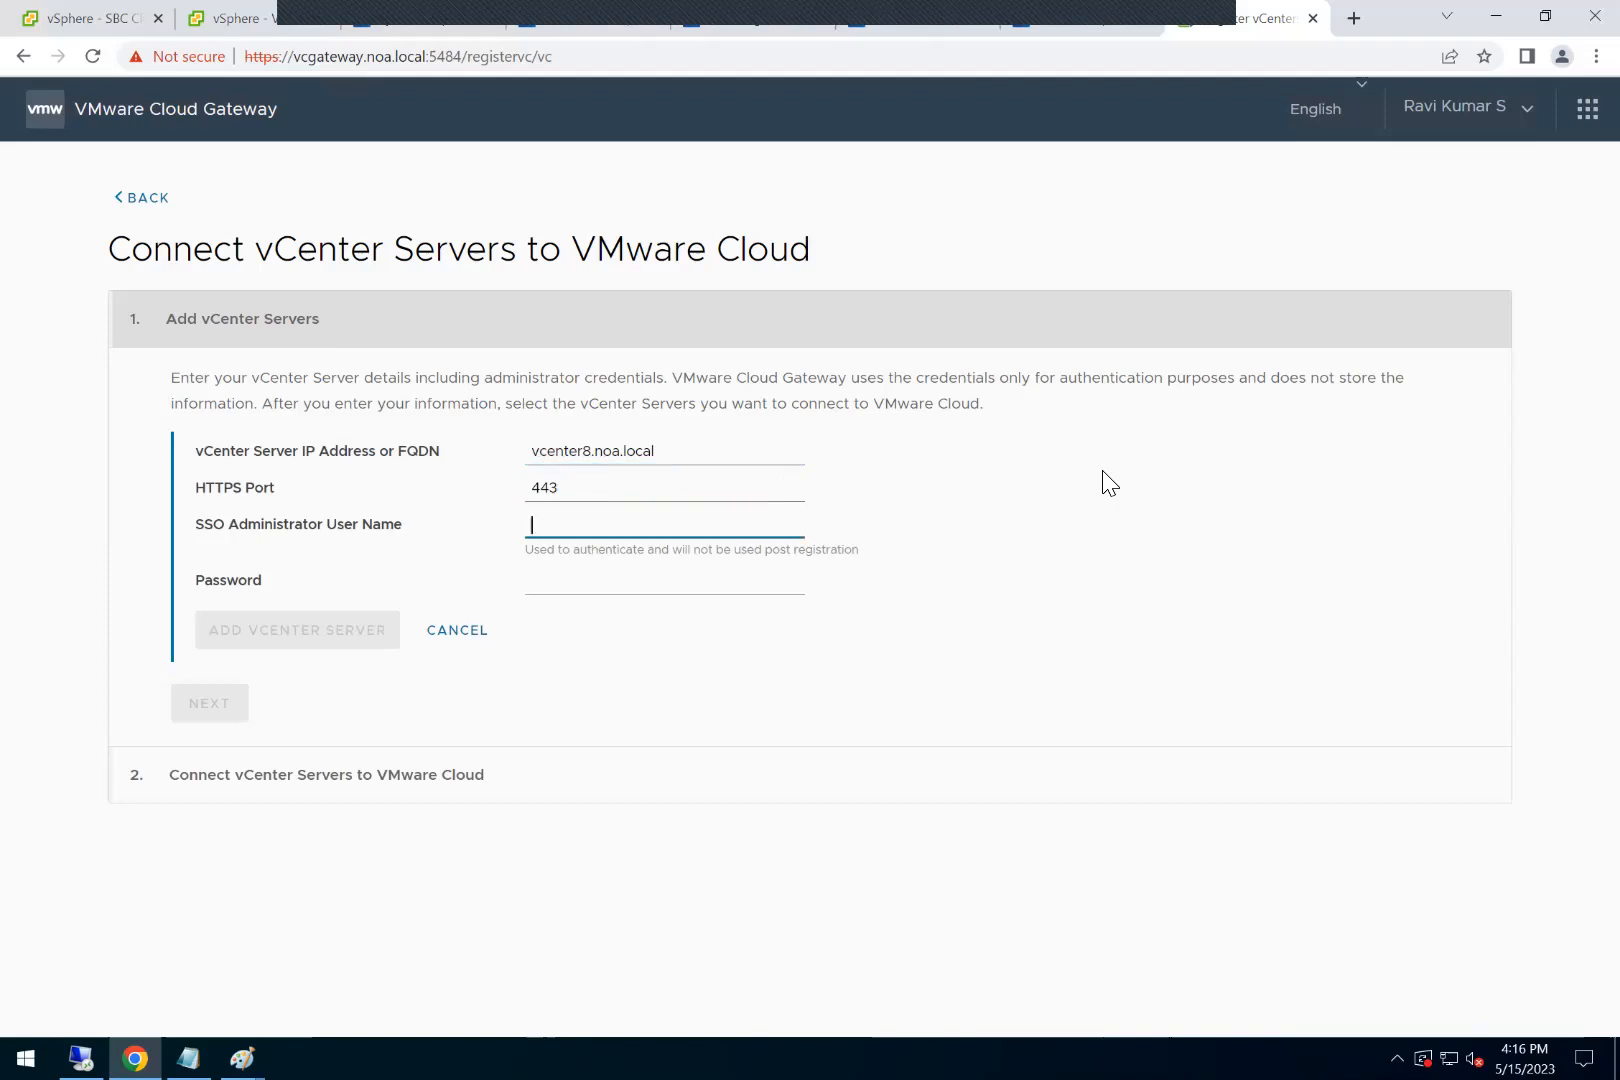
Step: Enter the SSO administrator user name and the account password, and submit the vCenter Server
{"action": "type", "text": "administrator@vsphere.local"}
{"action": "key", "text": "Tab"}
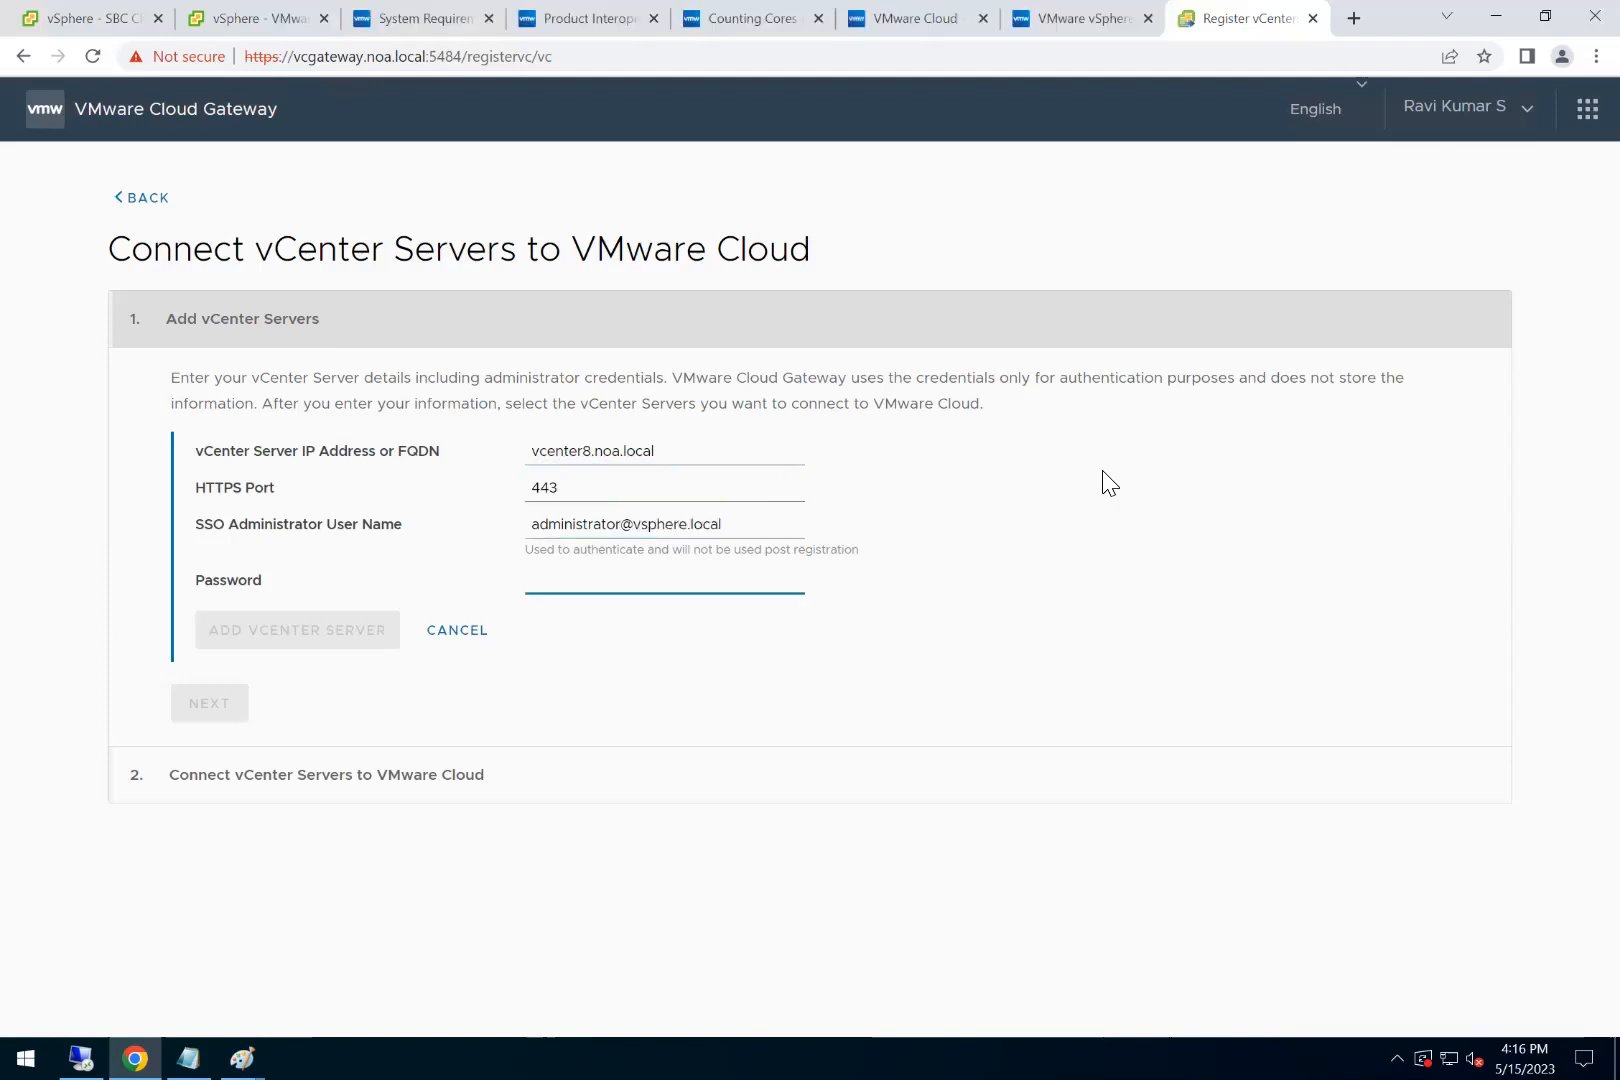
{"action": "type", "text": "VMware1!"}
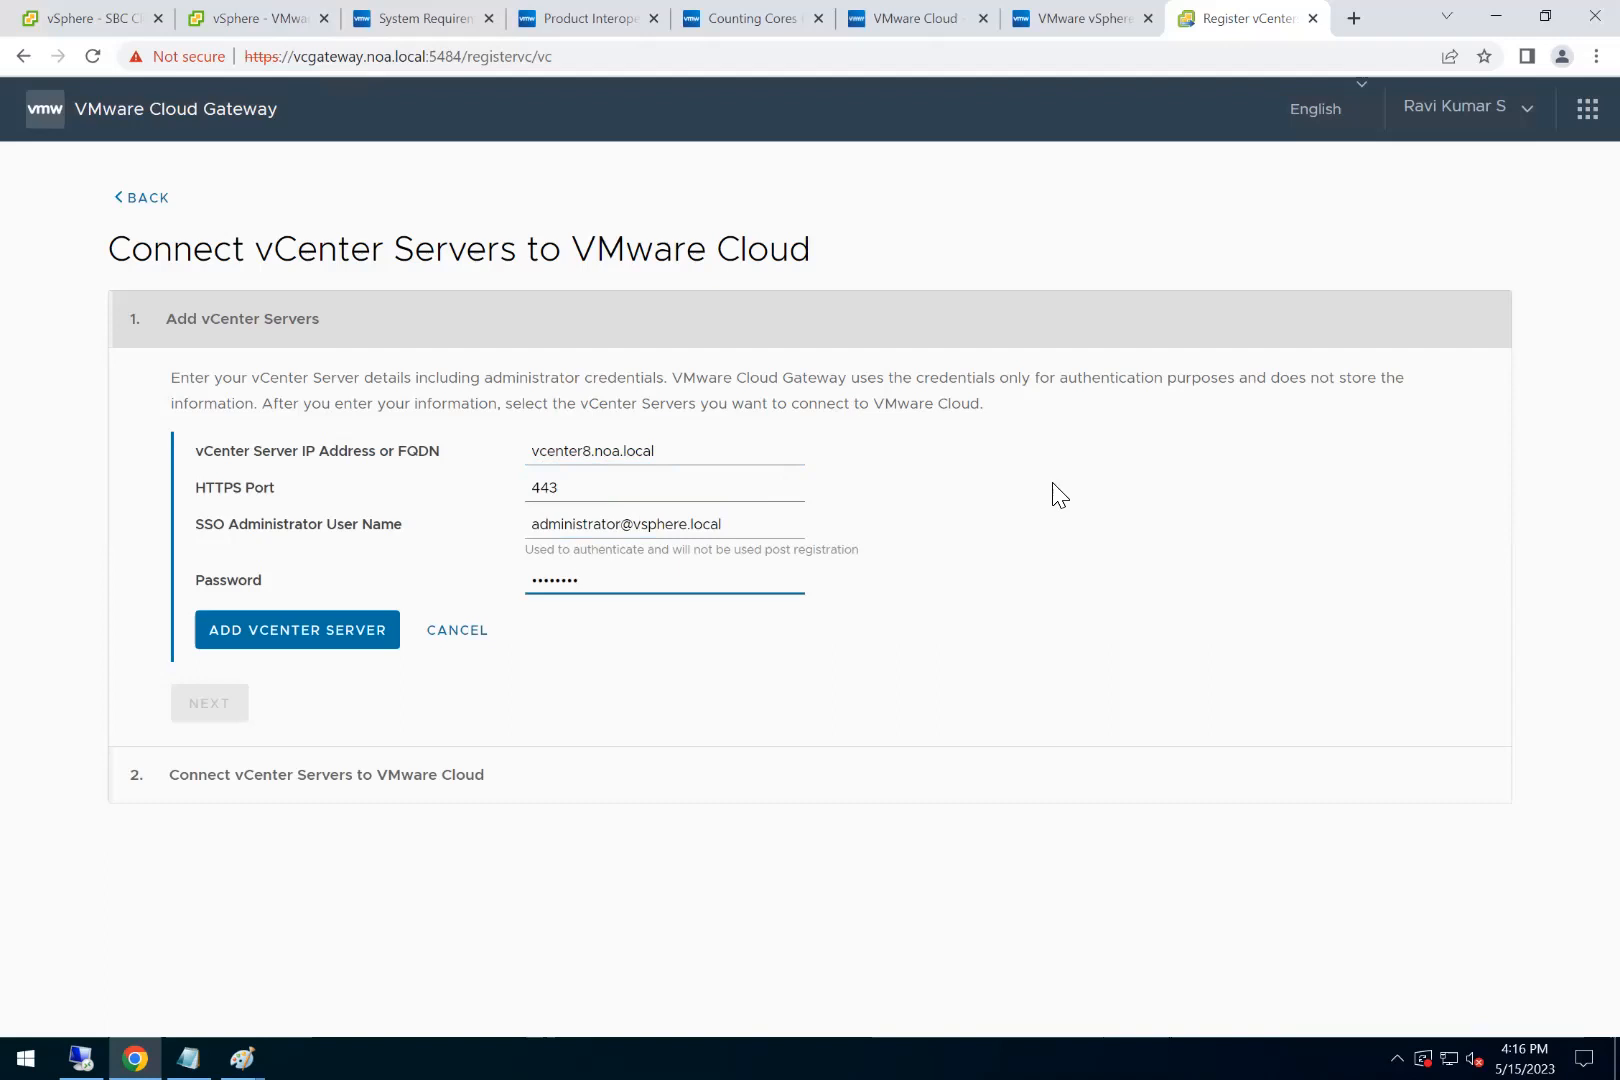
{"action": "left_click", "coordinate": [340, 632]}
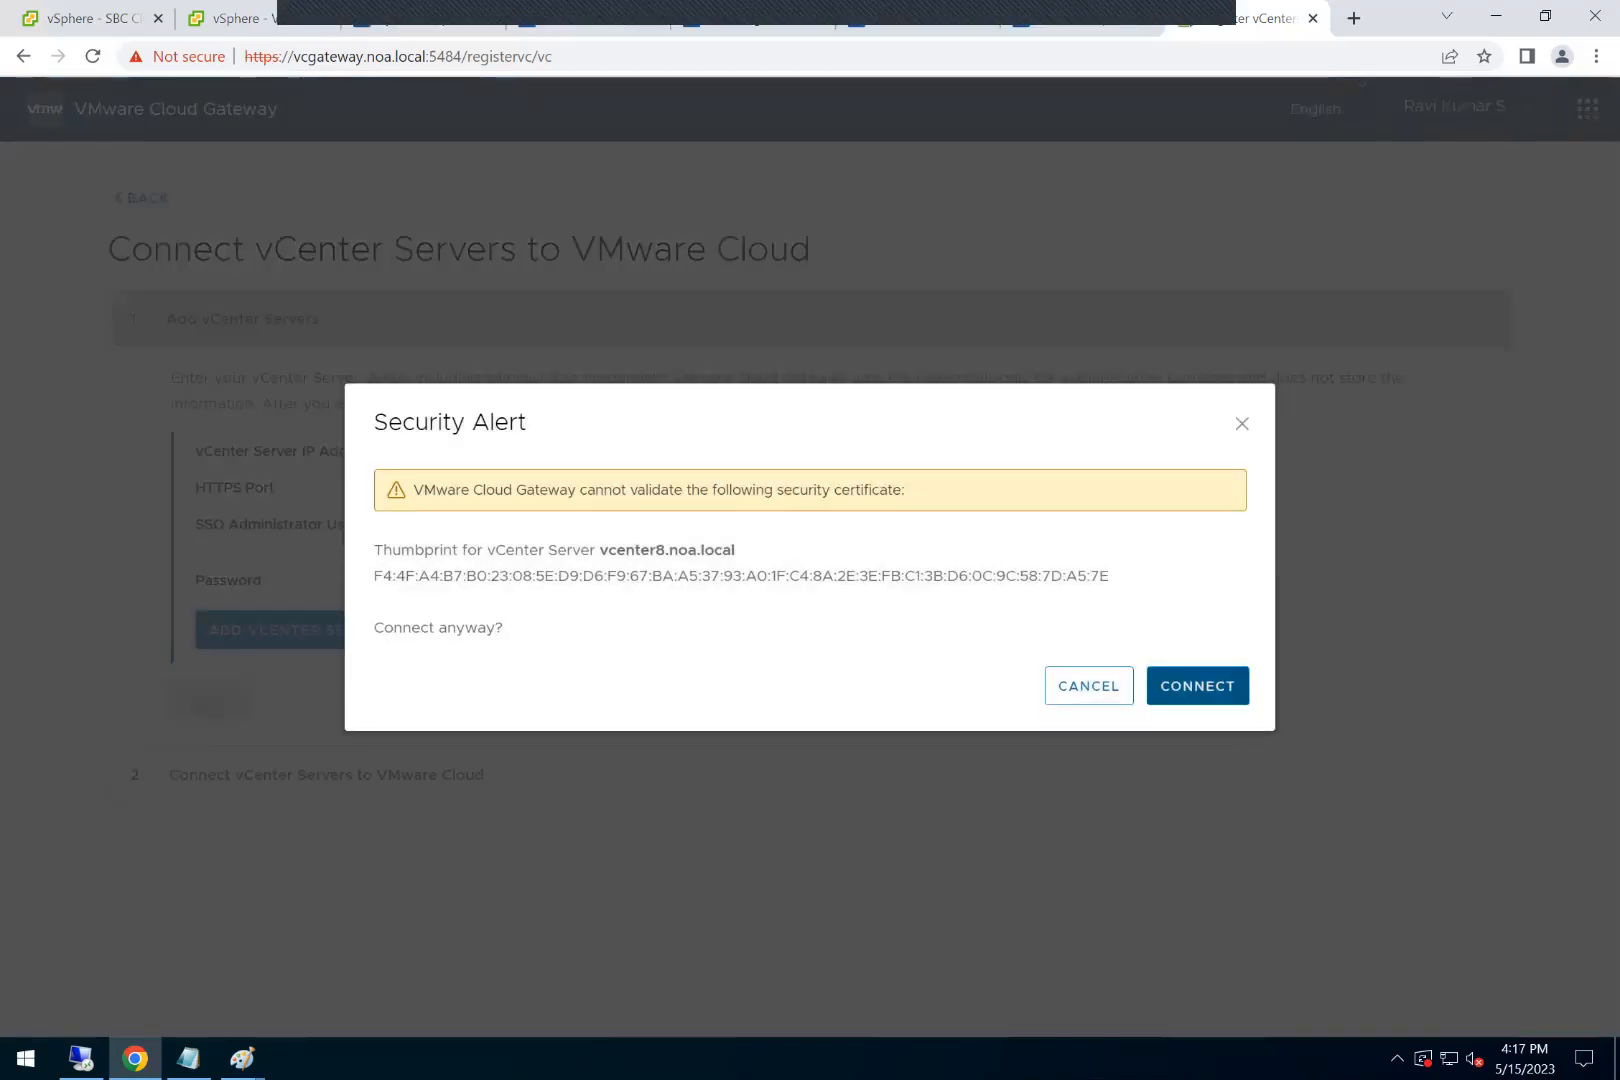
{"action": "left_click", "coordinate": [1197, 686]}
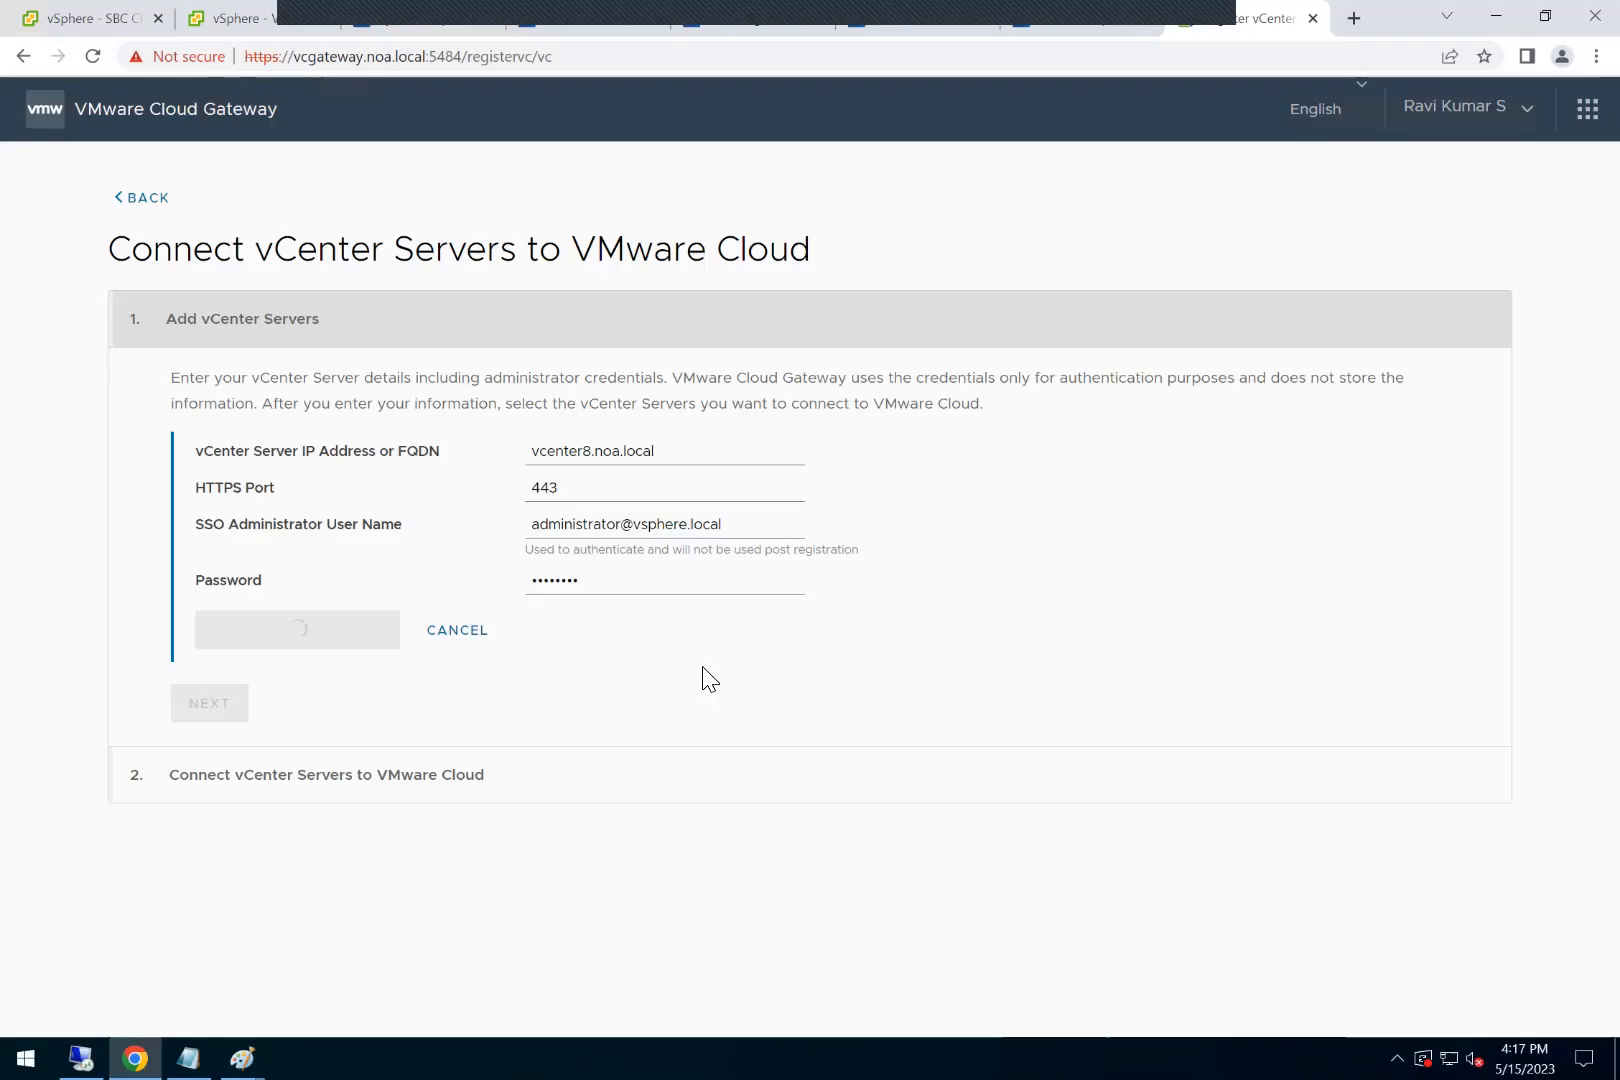
{"action": "left_click", "coordinate": [240, 30]}
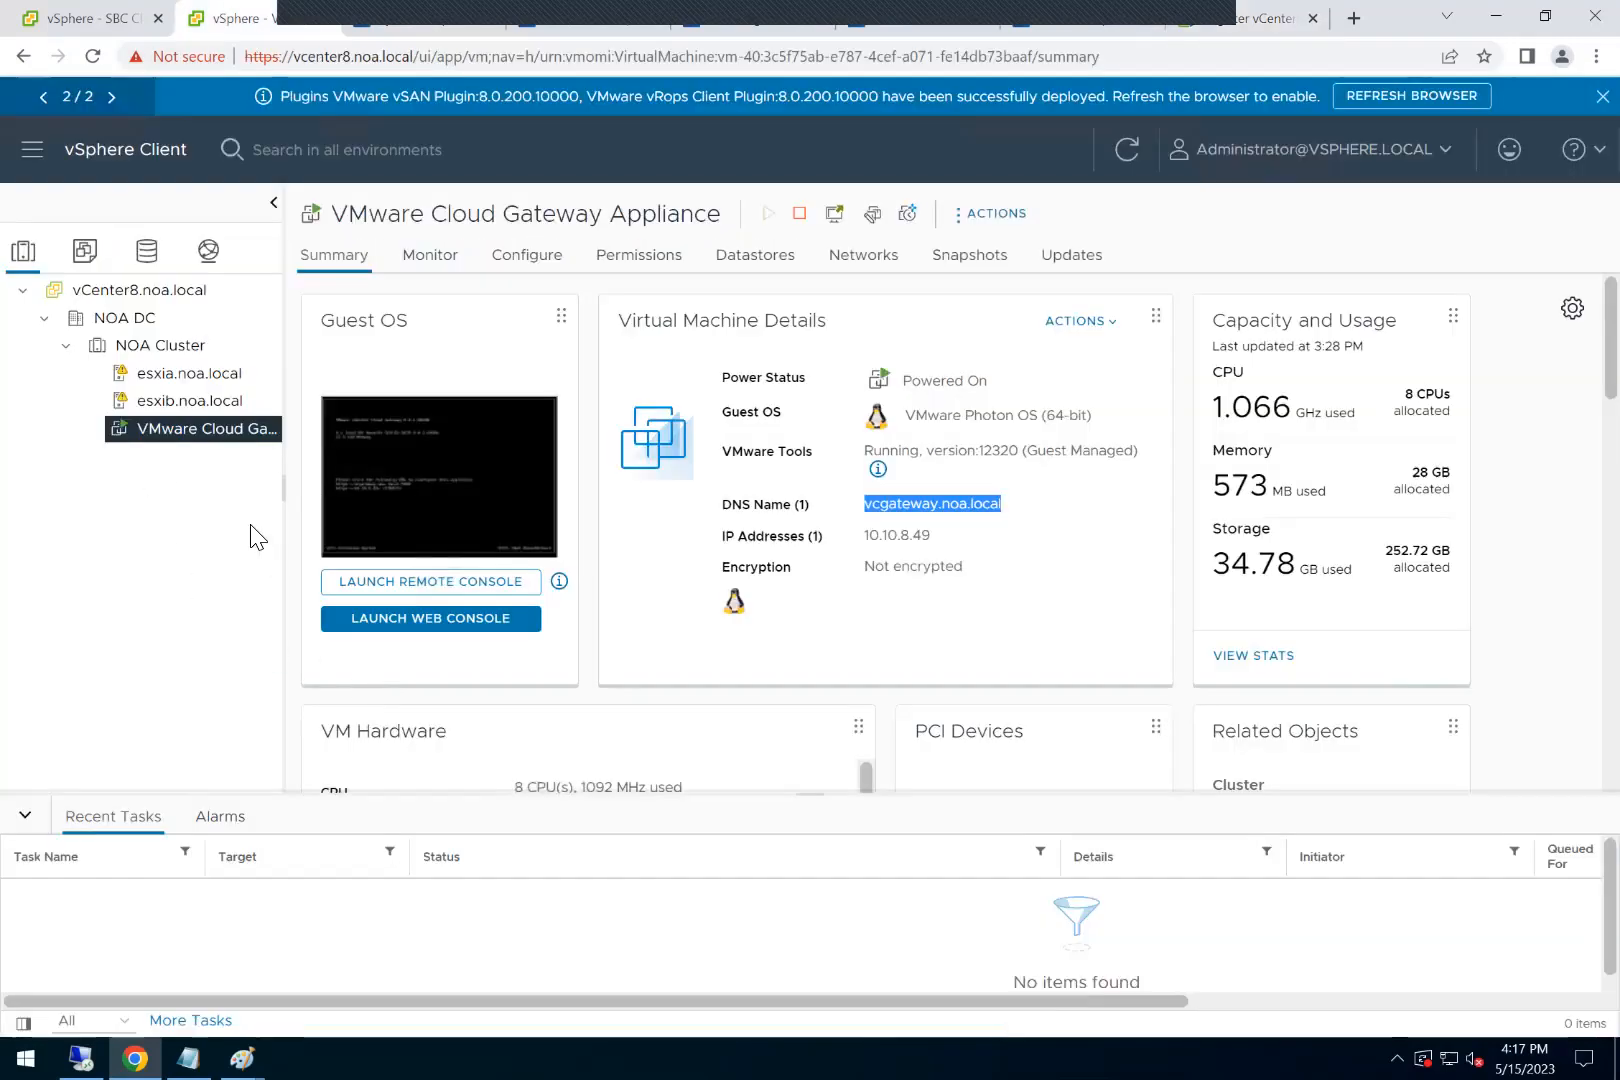
{"action": "left_click", "coordinate": [1088, 16]}
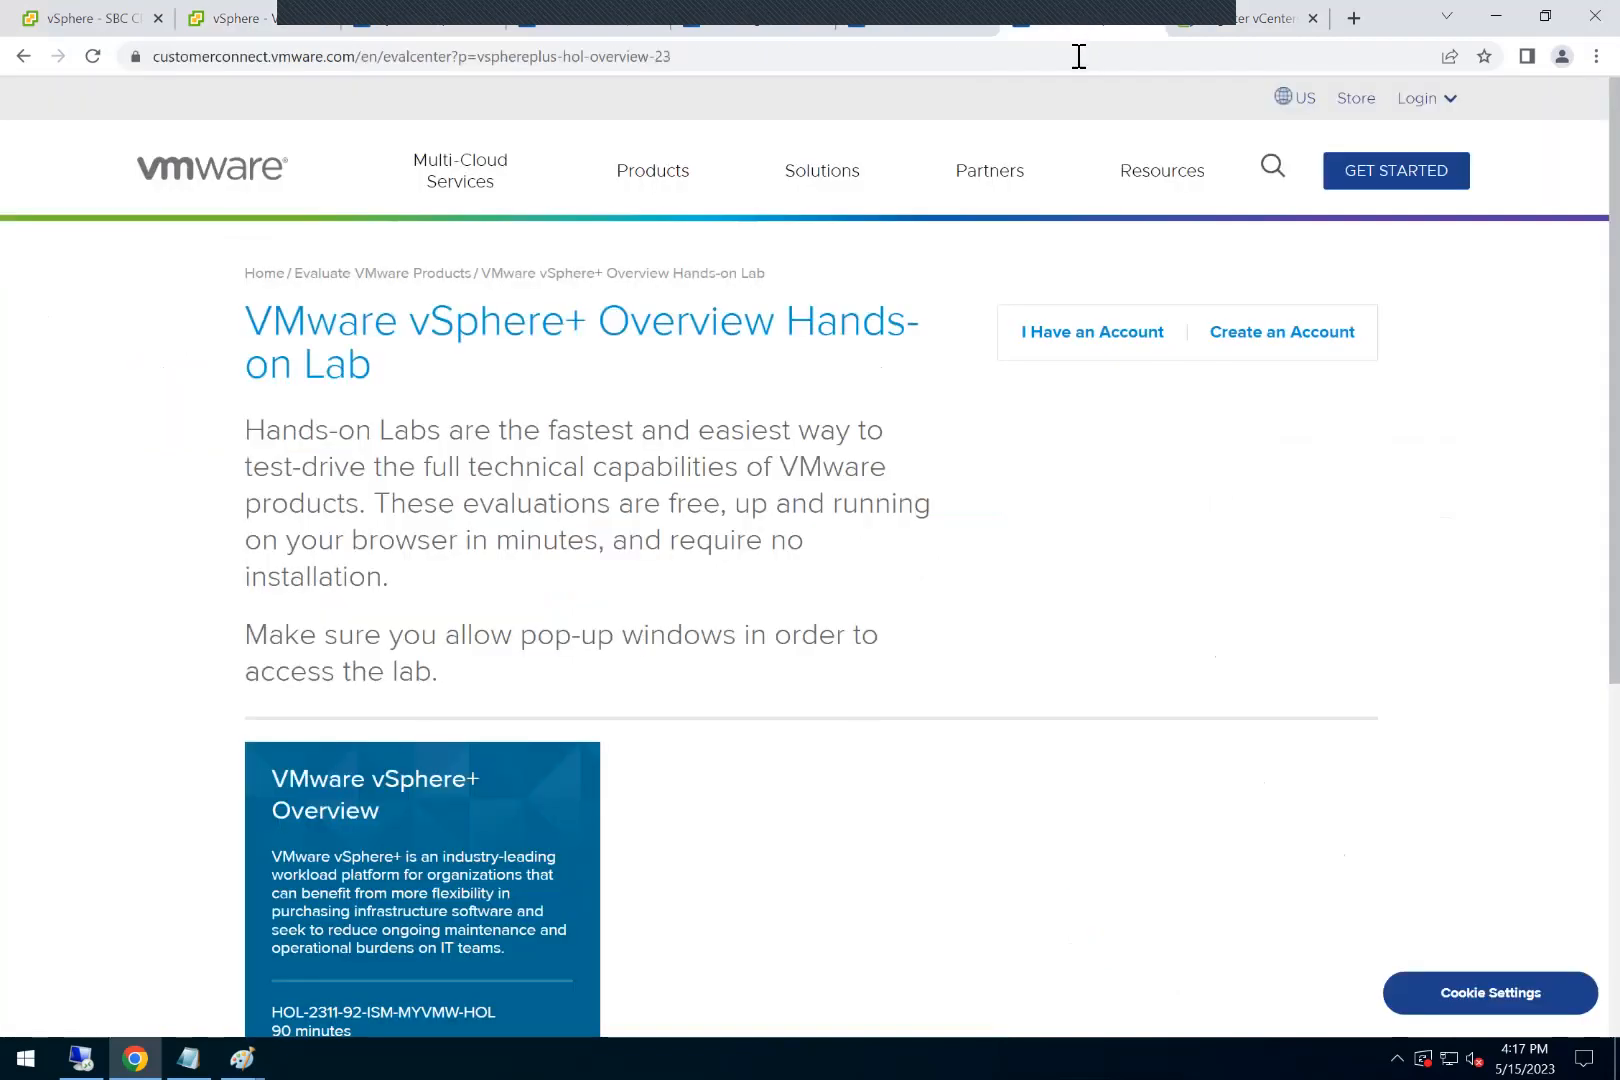
{"action": "left_click", "coordinate": [944, 34]}
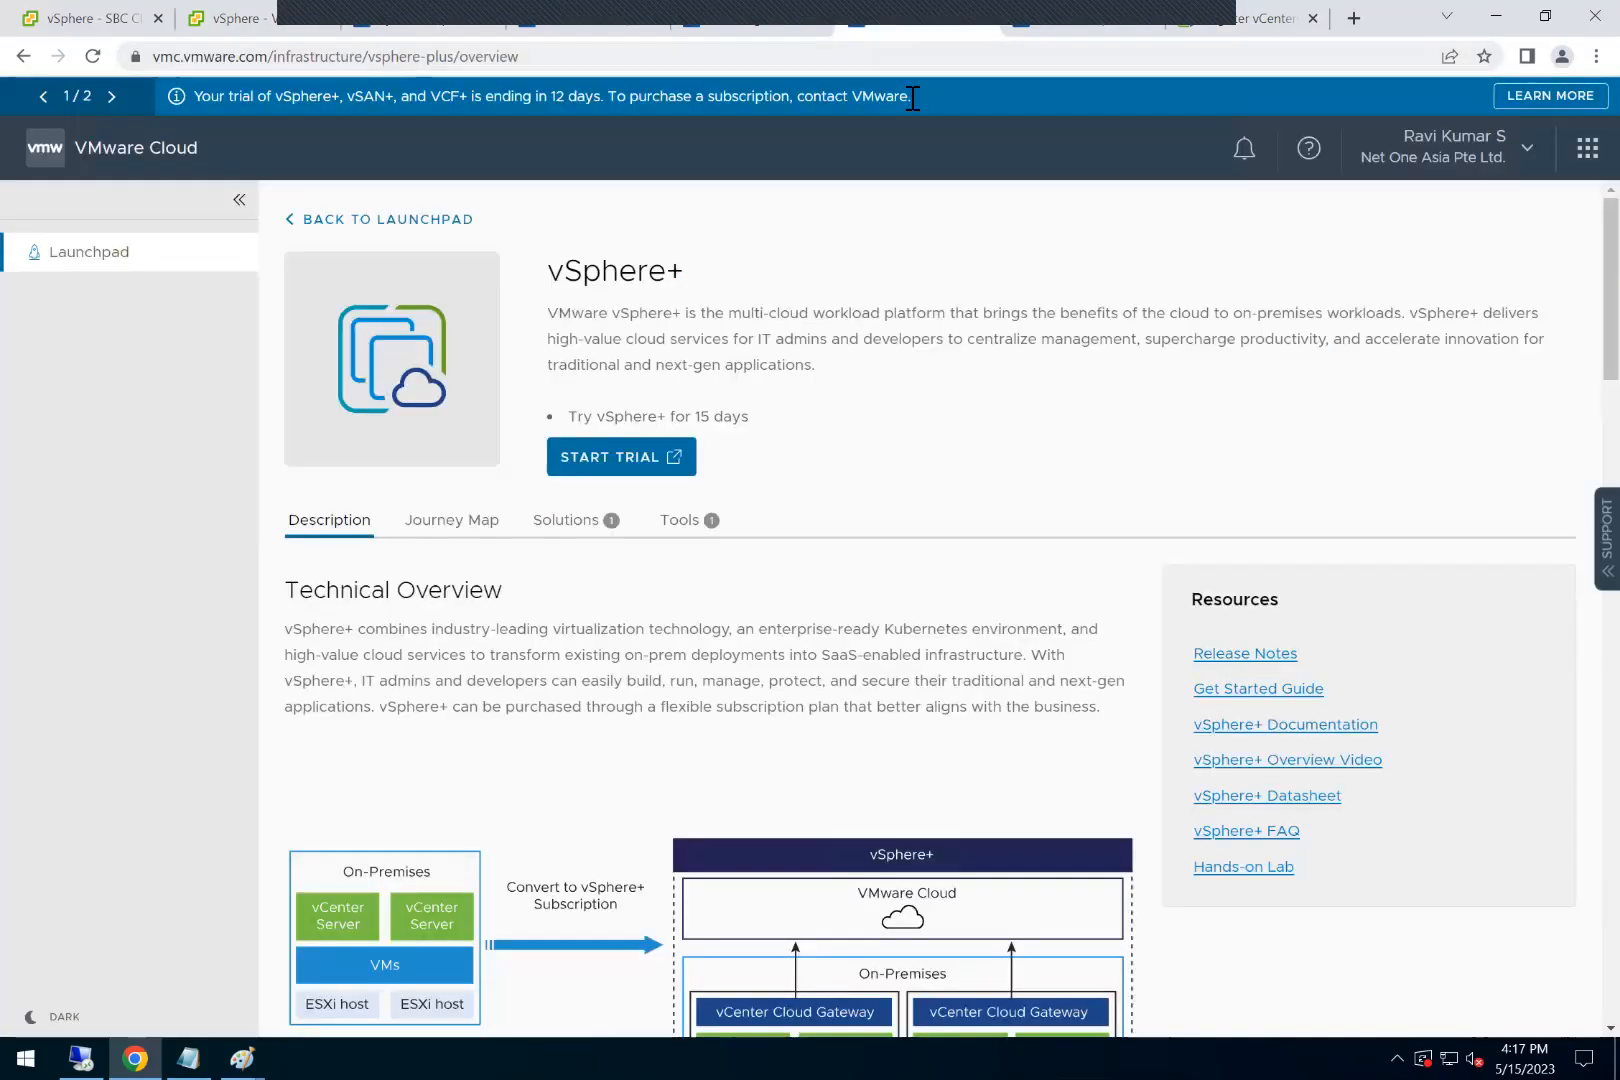
{"action": "left_click", "coordinate": [757, 35]}
{"action": "left_click", "coordinate": [1200, 18]}
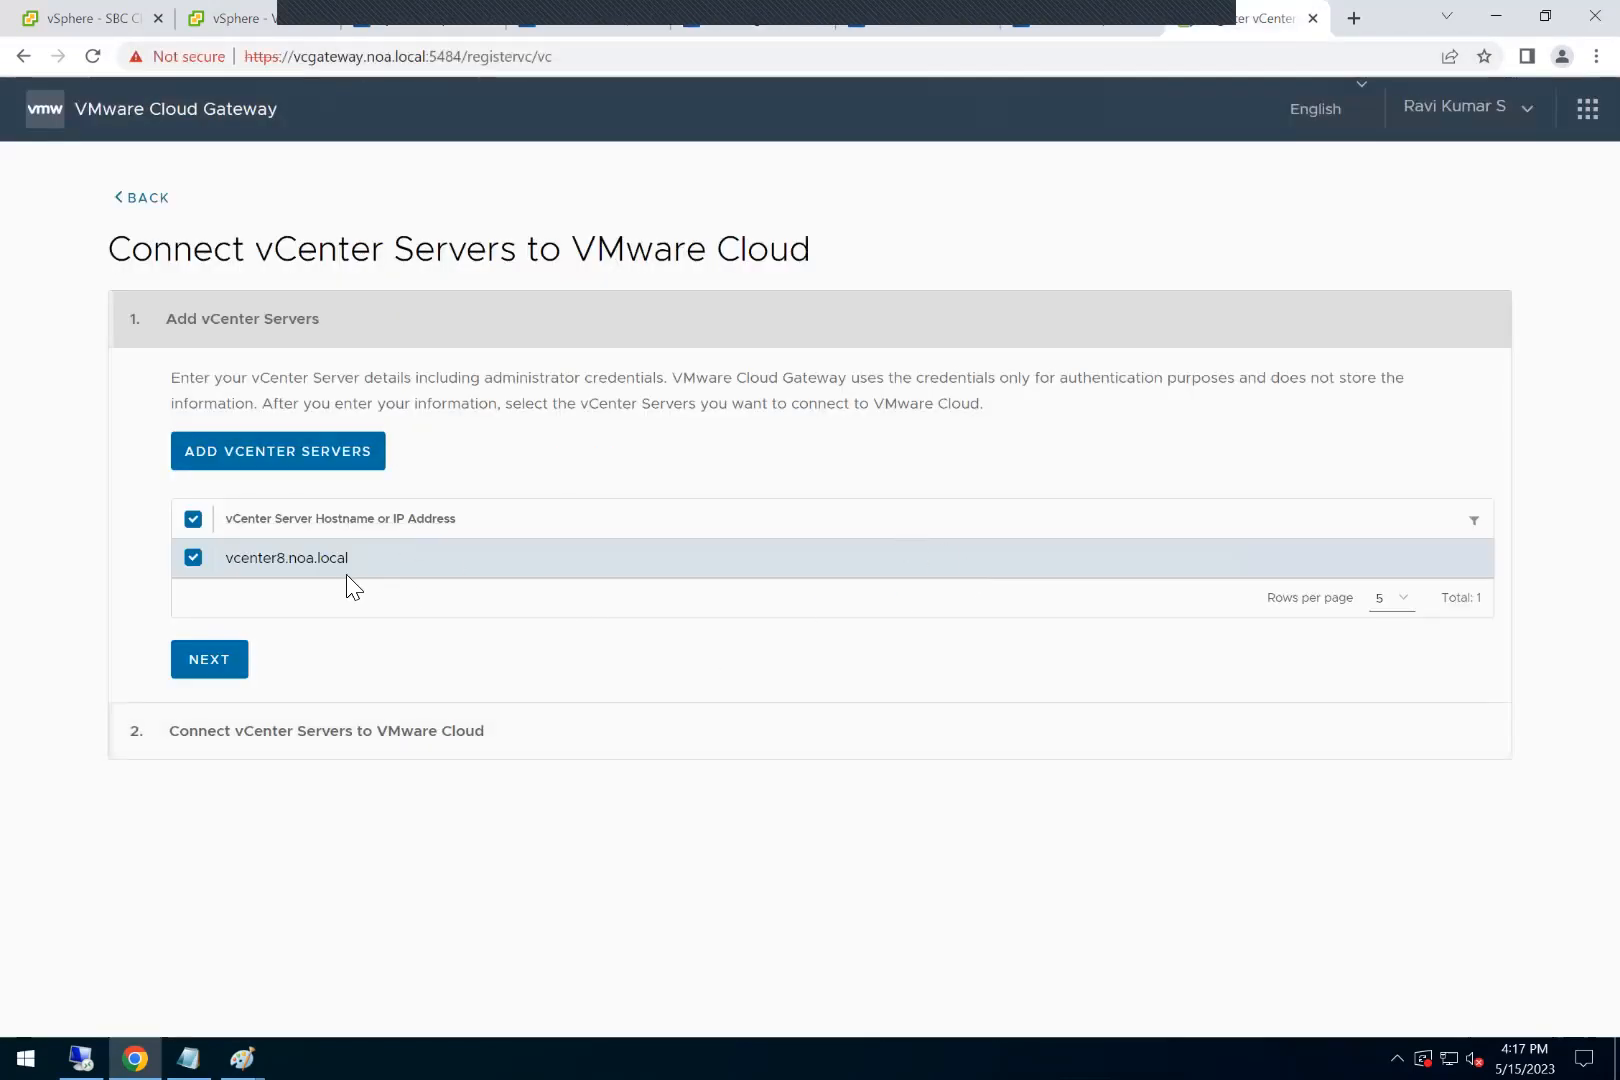
Step: Continue with vcenter8.noa.local selected, acknowledge sending the required data to VMware Cloud, and connect the vCenter Server
{"action": "left_click", "coordinate": [222, 656]}
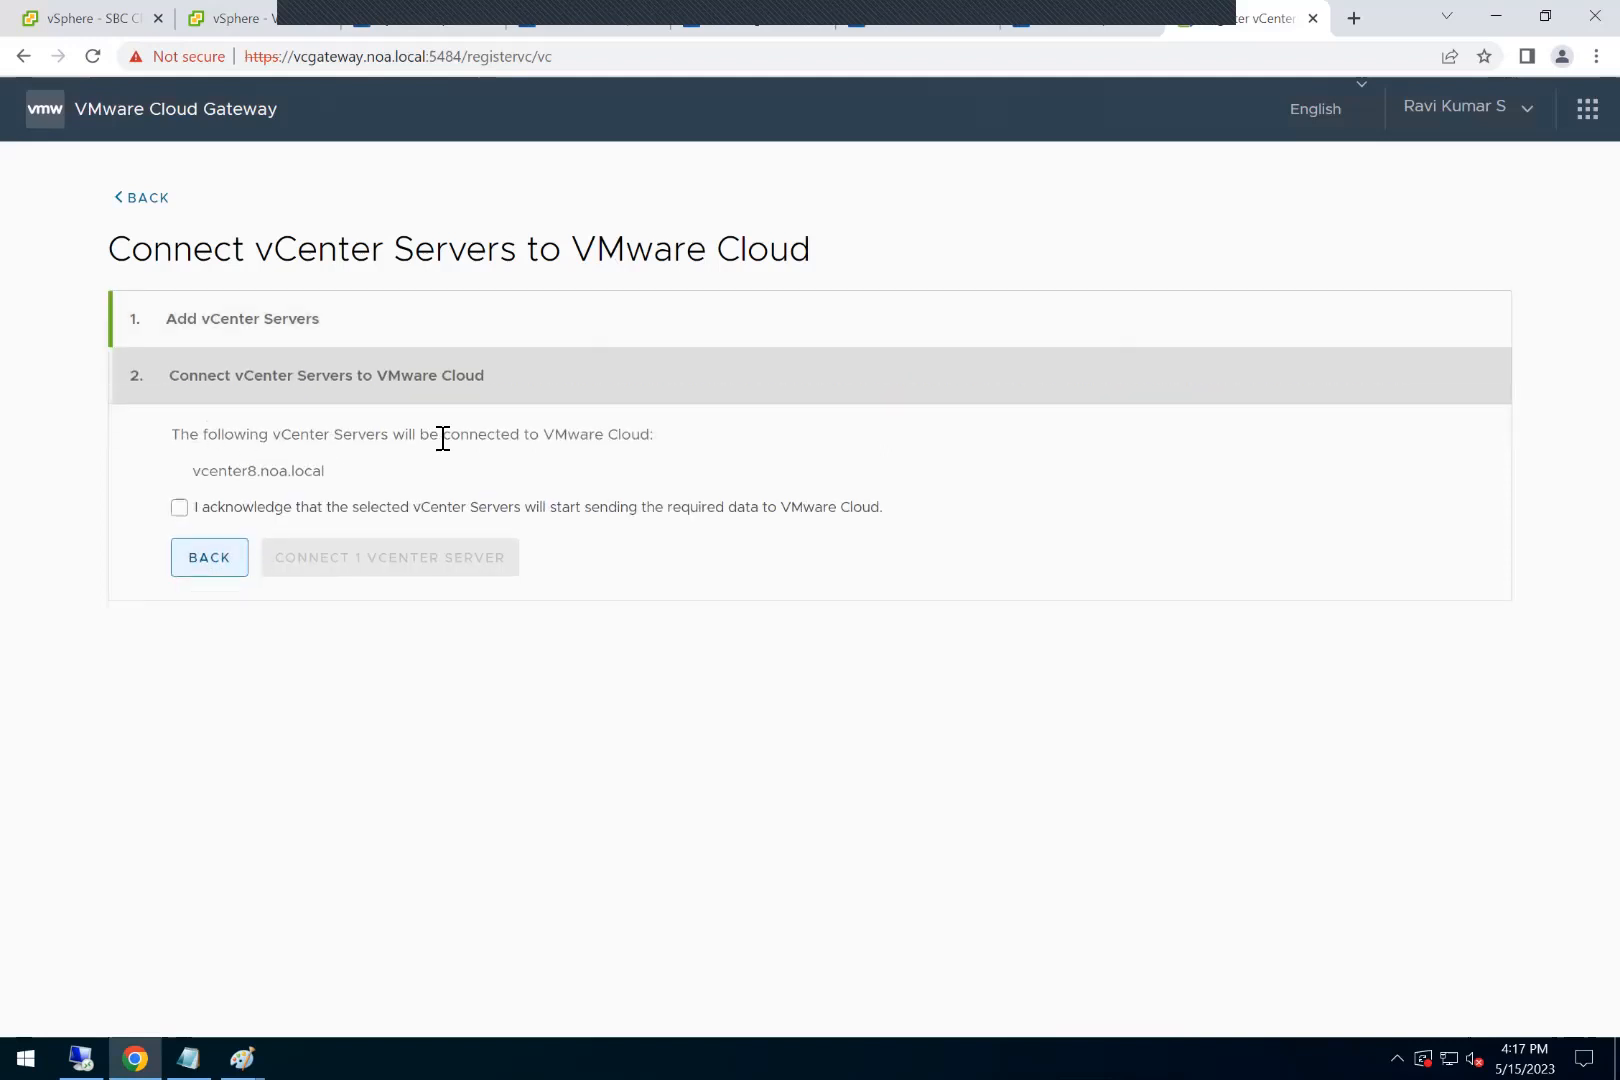
{"action": "left_click", "coordinate": [180, 510]}
{"action": "left_click", "coordinate": [360, 565]}
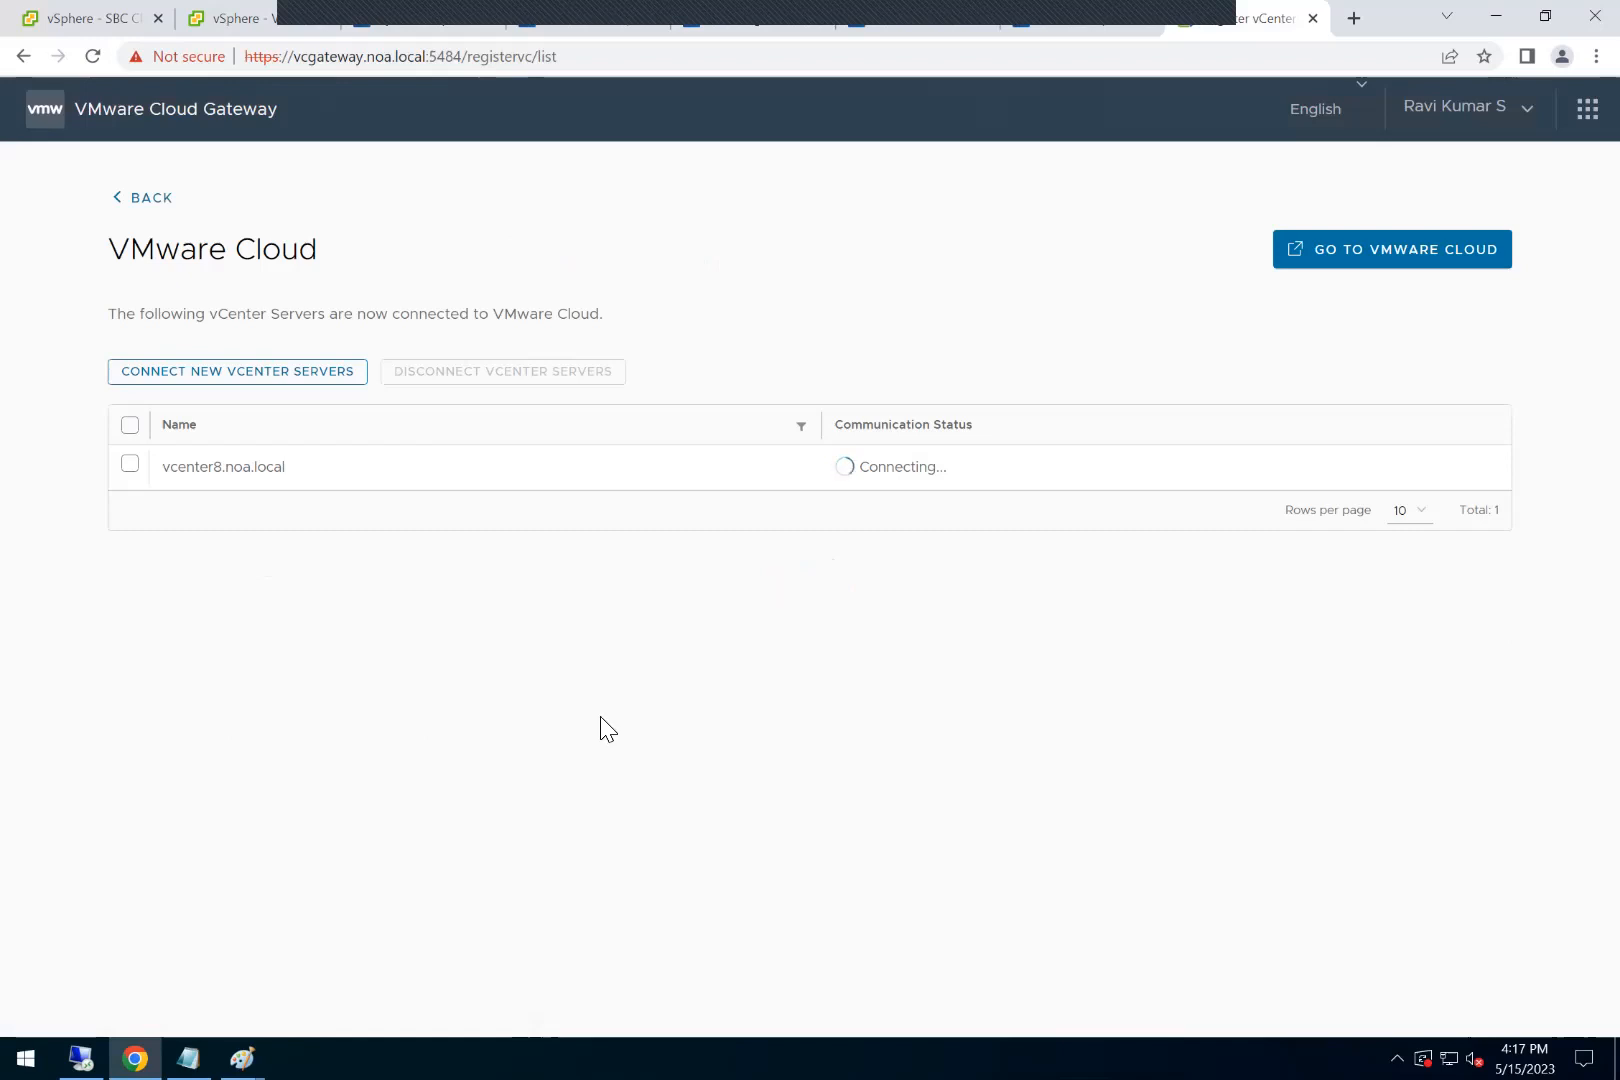
Step: Check the vSphere+ system requirements documentation for the vCenter Server limit per Cloud Gateway, and return to the gateway's connection list
{"action": "left_click", "coordinate": [400, 24]}
{"action": "scroll", "coordinate": [488, 628], "scroll_direction": "down", "scroll_amount": 2}
{"action": "left_click", "coordinate": [488, 629]}
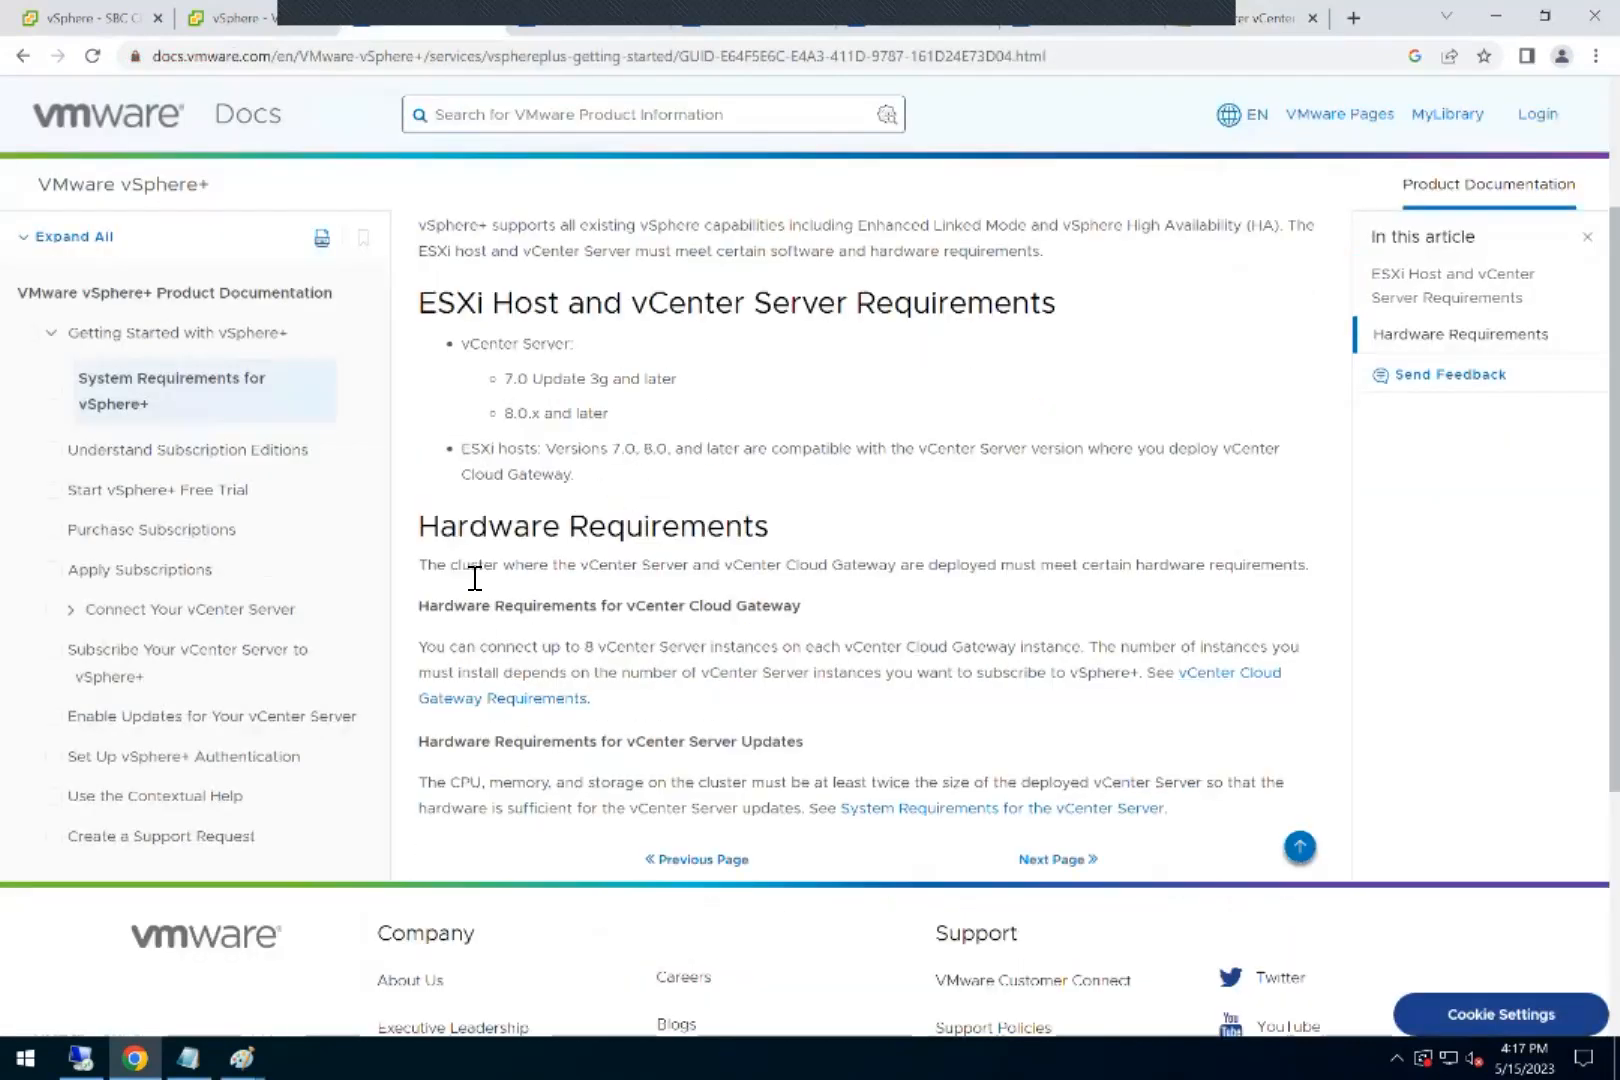
{"action": "left_click_drag", "start_coordinate": [428, 660], "coordinate": [1058, 650]}
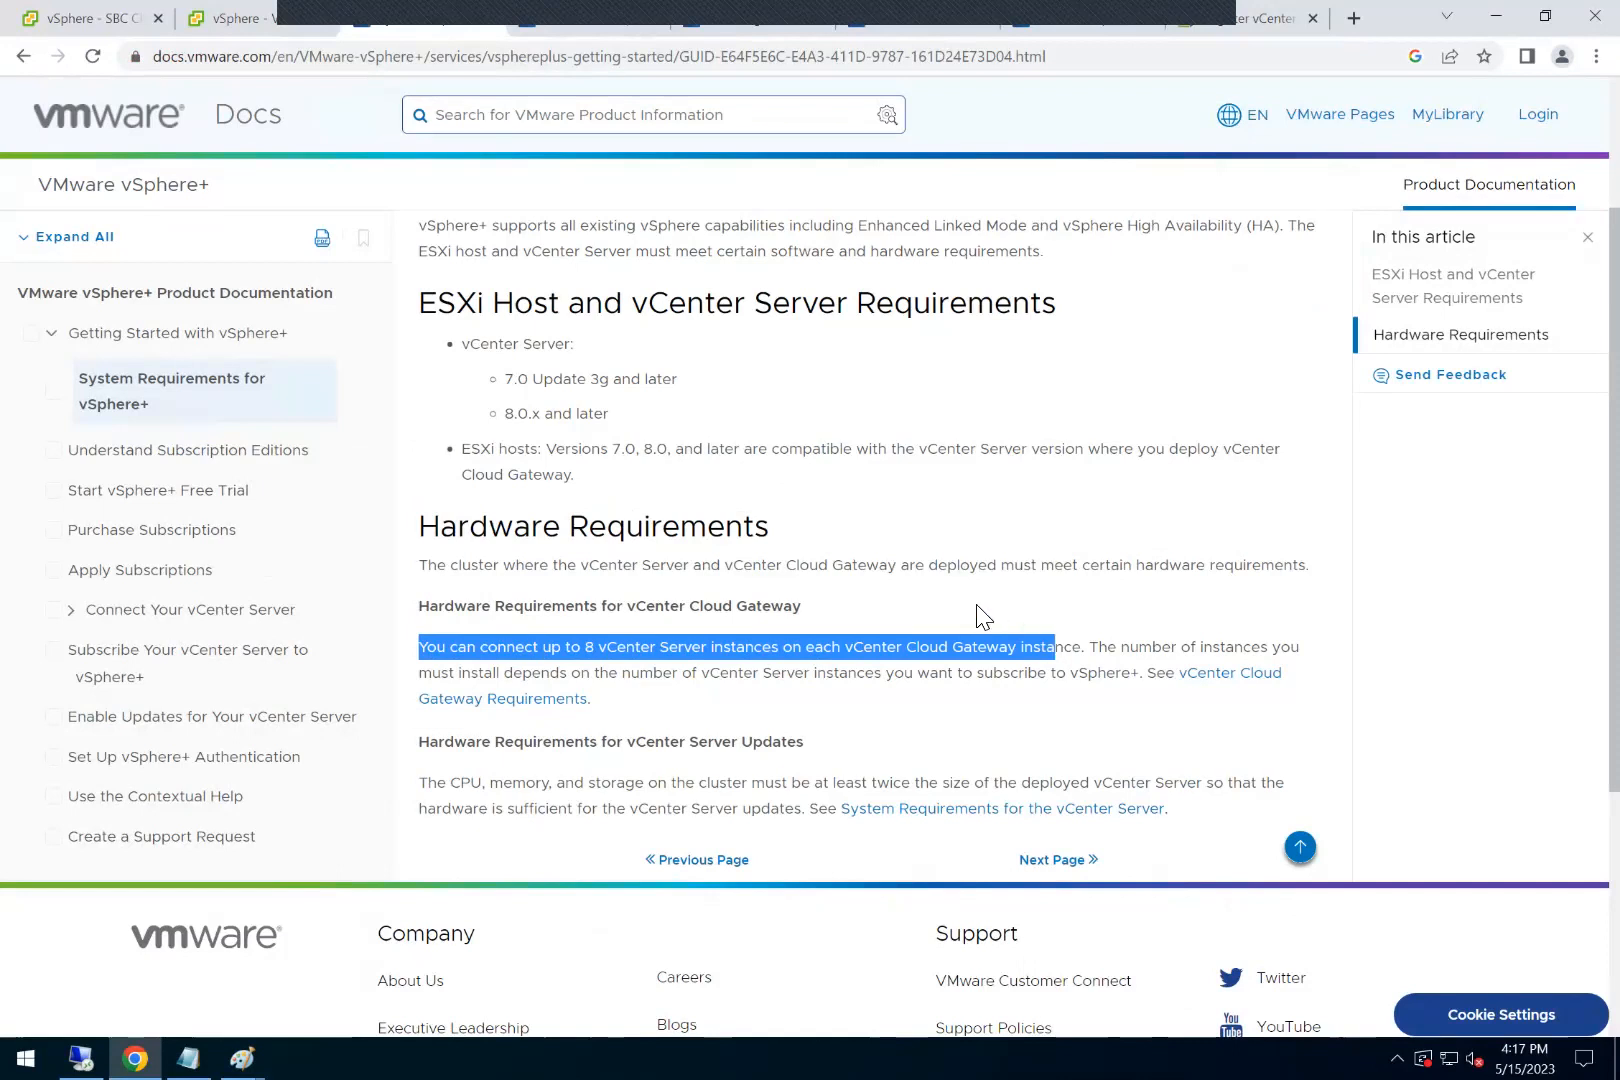
{"action": "scroll", "coordinate": [980, 610], "scroll_direction": "up", "scroll_amount": 3}
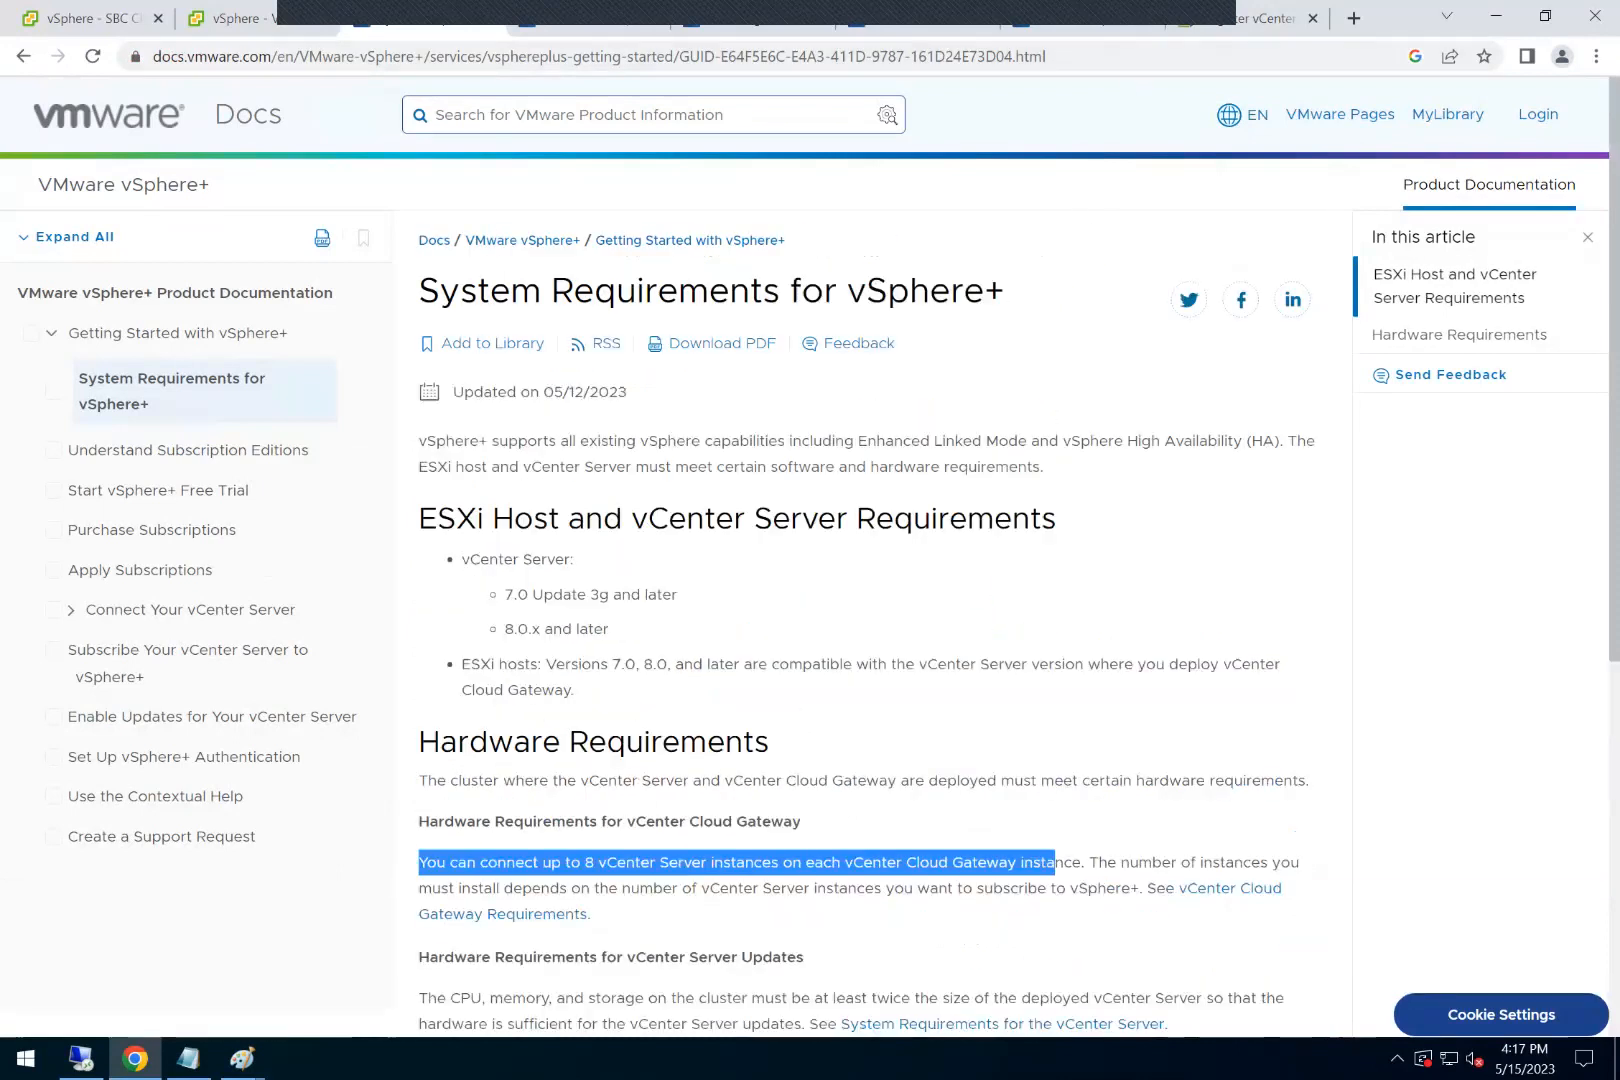
{"action": "left_click", "coordinate": [1160, 22]}
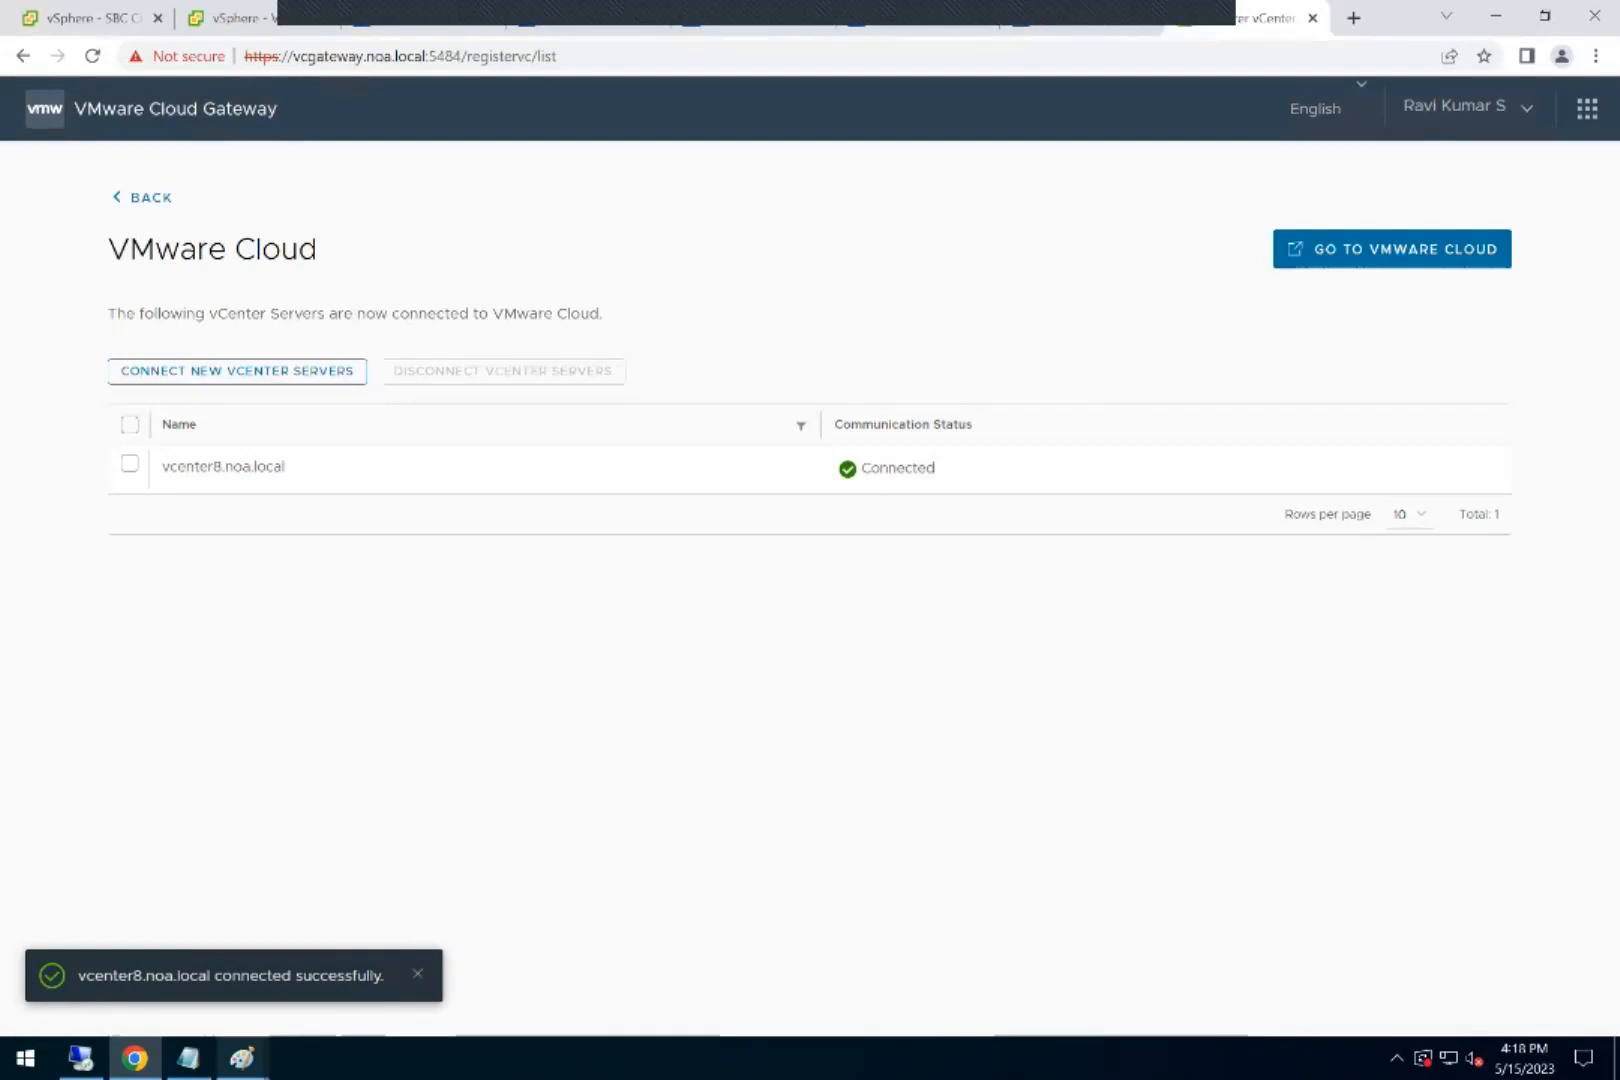
Step: Switch to Paint to review the vSphere+ and vSphere+ Standard feature comparison, and minimize it
{"action": "left_click", "coordinate": [241, 1057]}
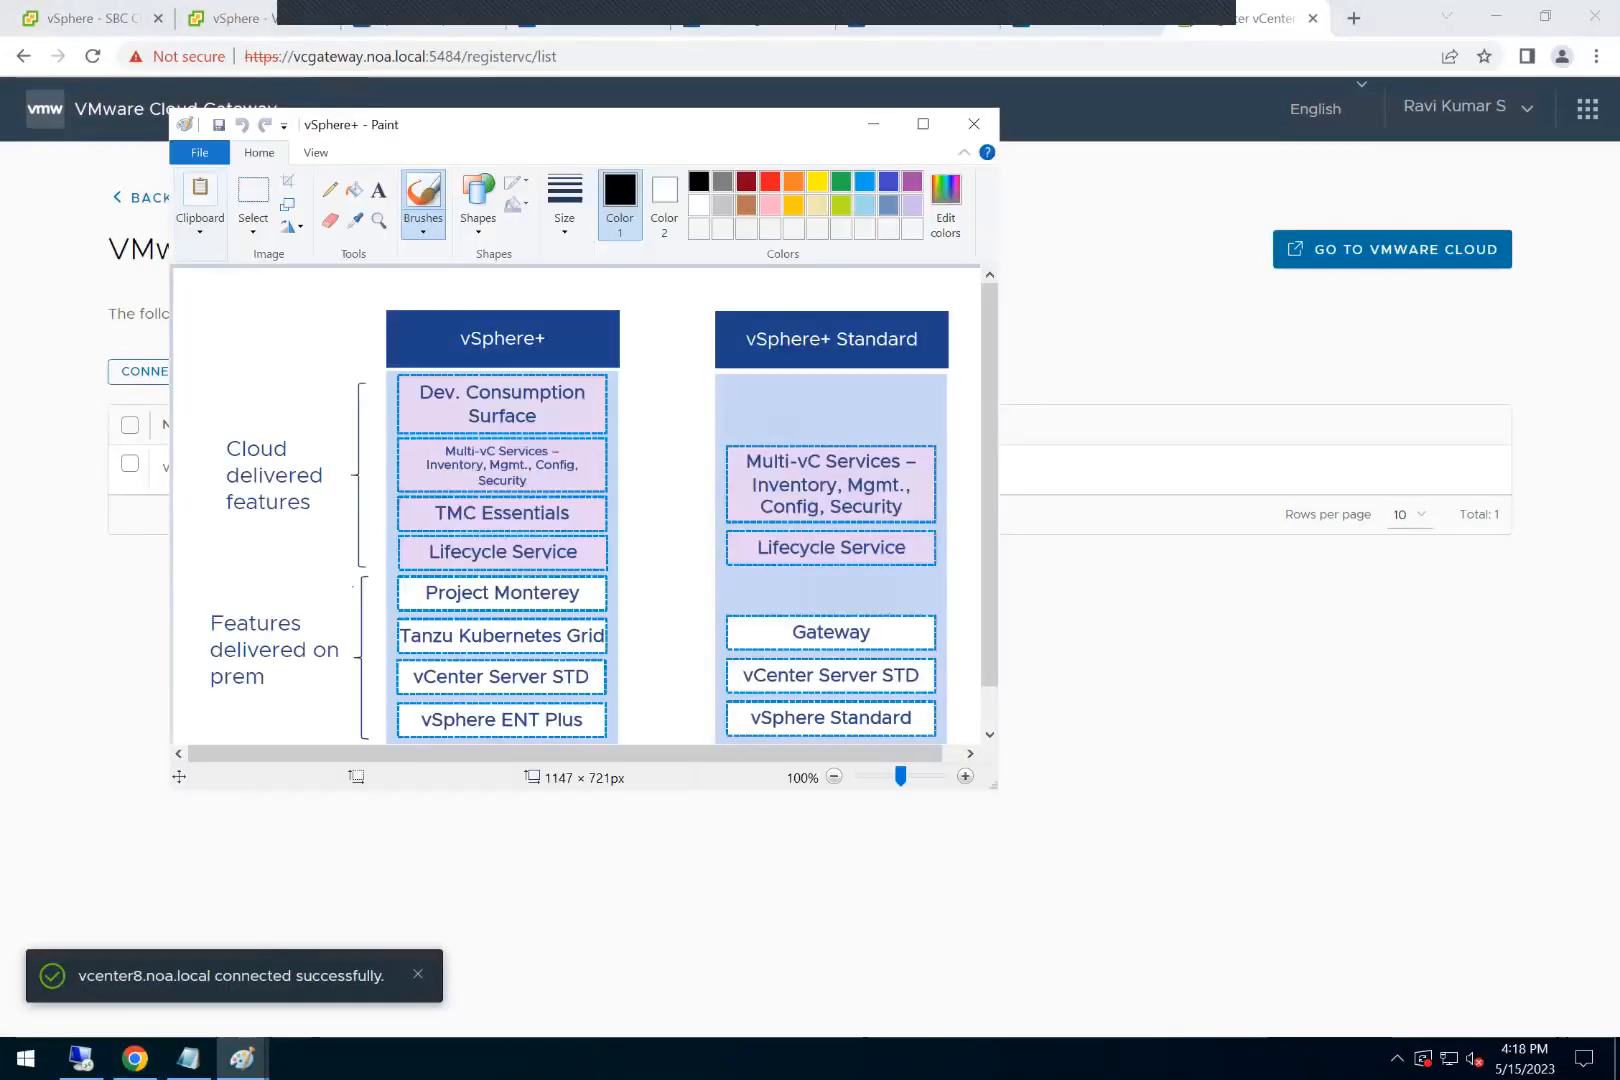
{"action": "left_click_drag", "start_coordinate": [792, 190], "coordinate": [850, 202]}
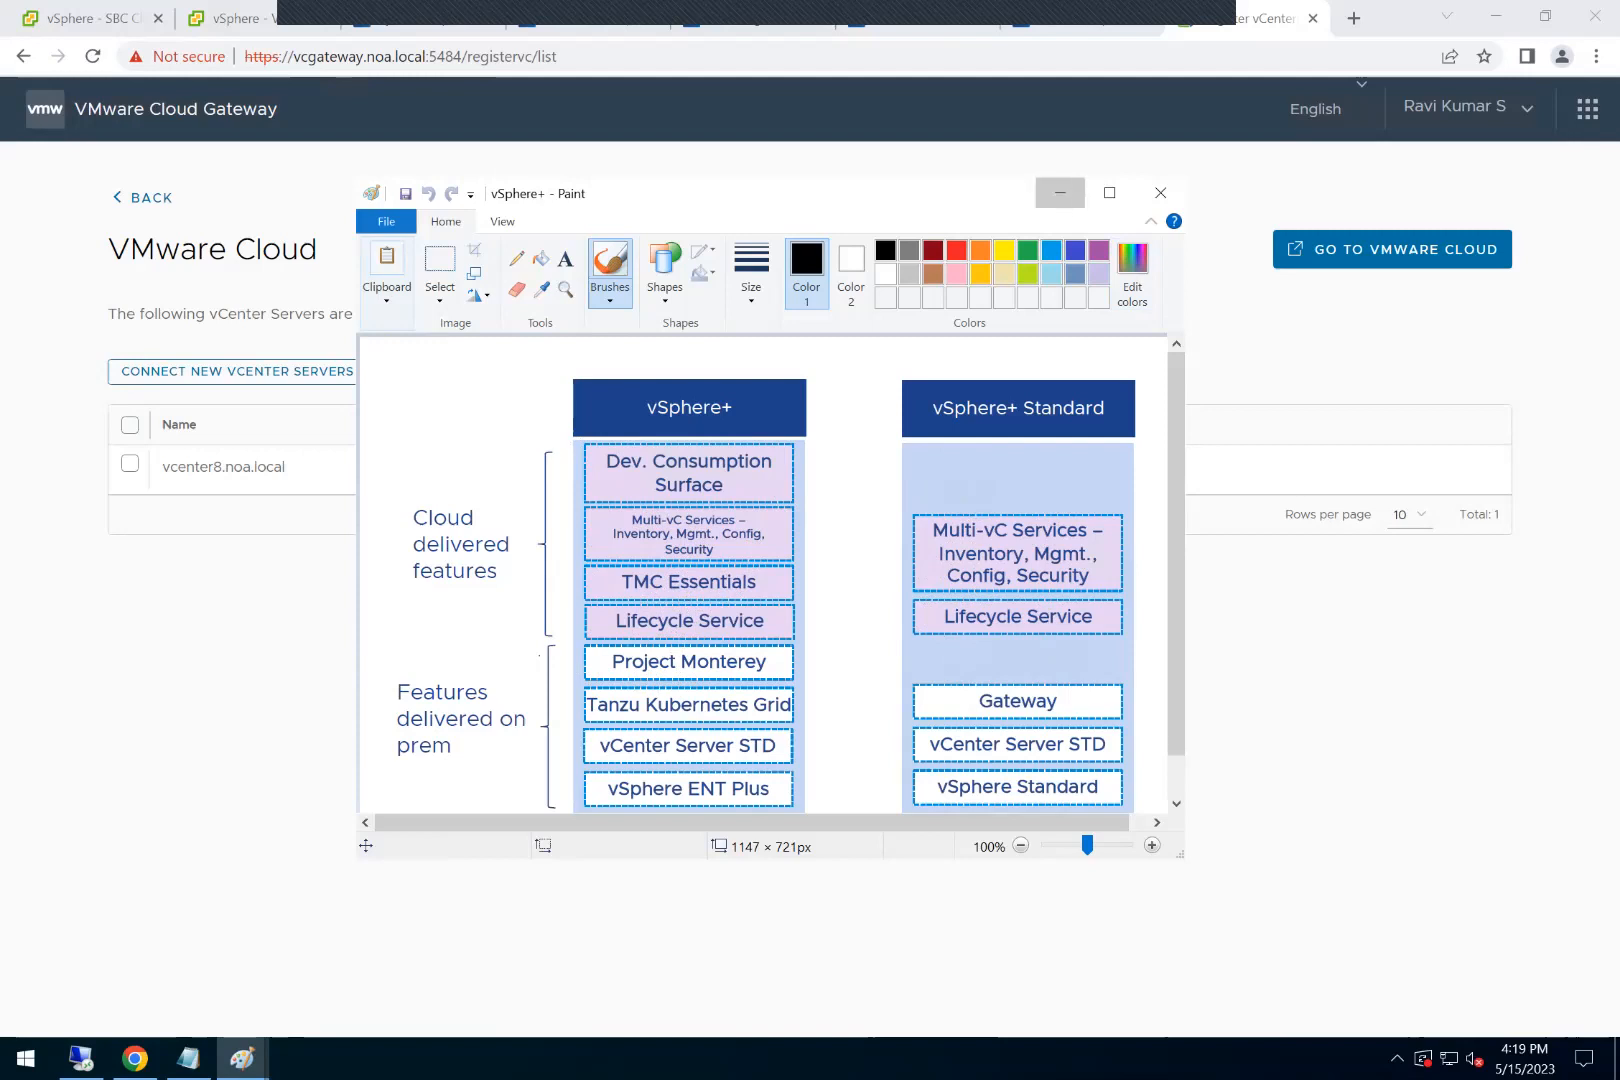
{"action": "left_click", "coordinate": [1058, 193]}
Step: Go to VMware Cloud from the gateway and look over the vCenter8.noa.local entry in the SDDC inventory
{"action": "left_click", "coordinate": [1392, 249]}
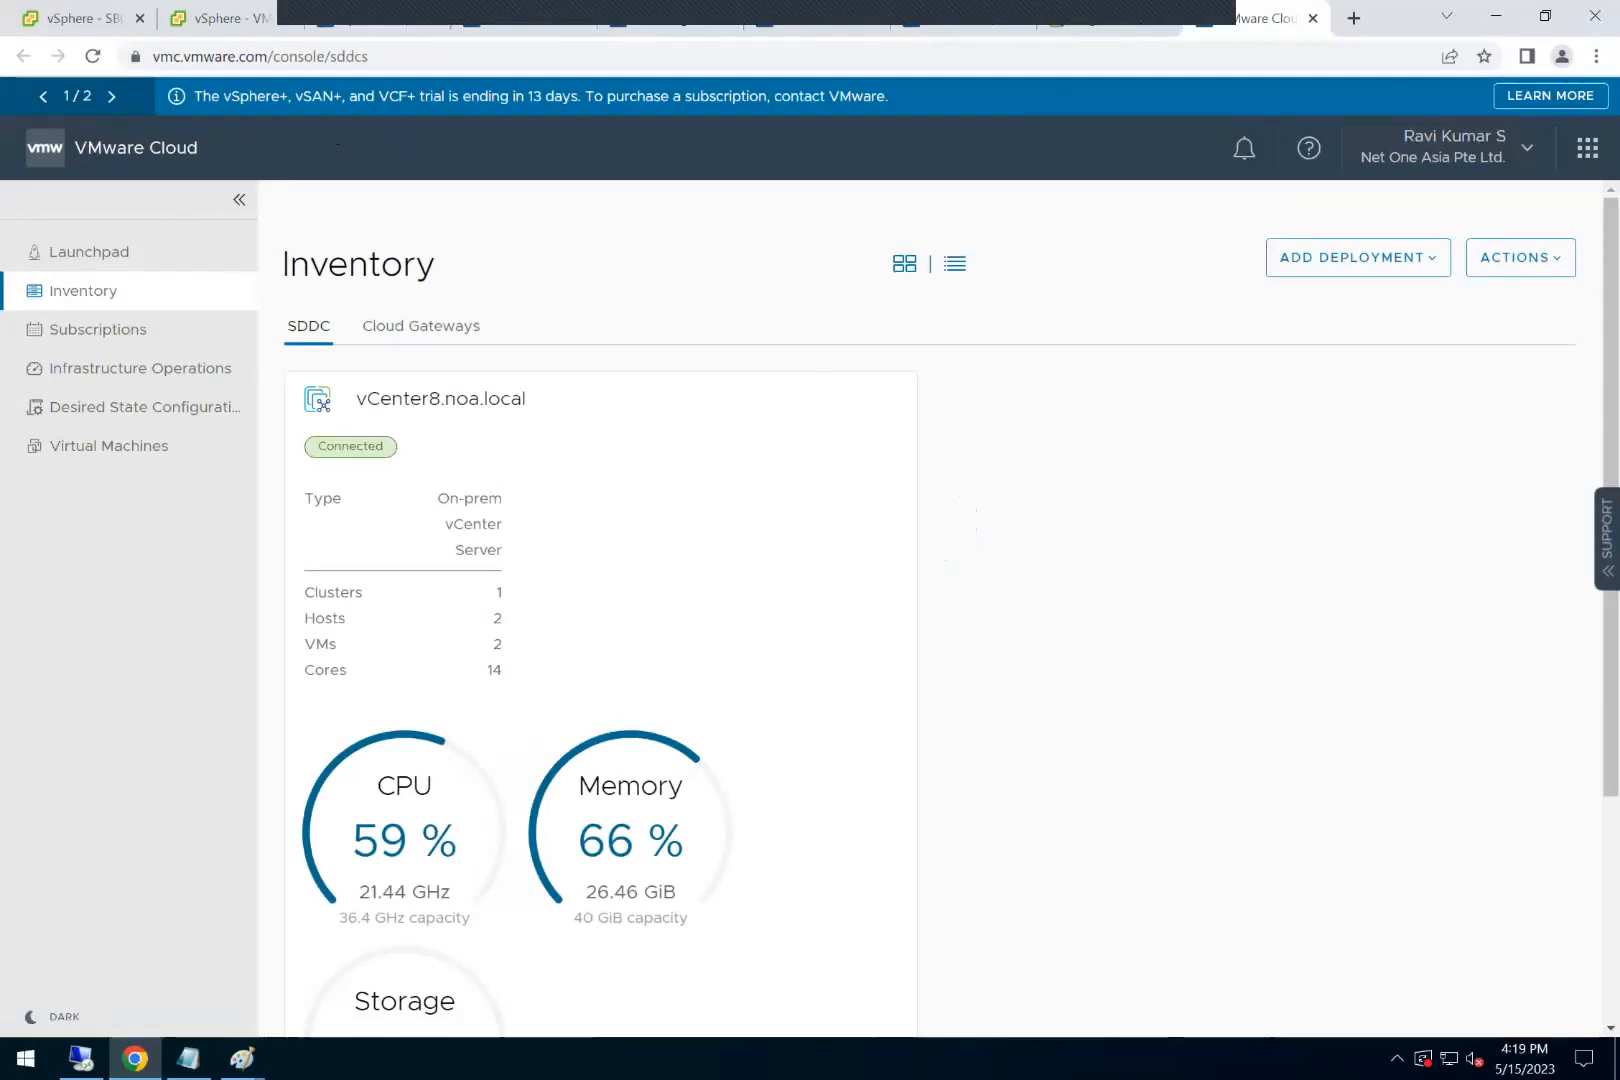
{"action": "scroll", "coordinate": [882, 712], "scroll_direction": "down", "scroll_amount": 2}
{"action": "scroll", "coordinate": [882, 712], "scroll_direction": "up", "scroll_amount": 1}
{"action": "scroll", "coordinate": [843, 680], "scroll_direction": "up", "scroll_amount": 1}
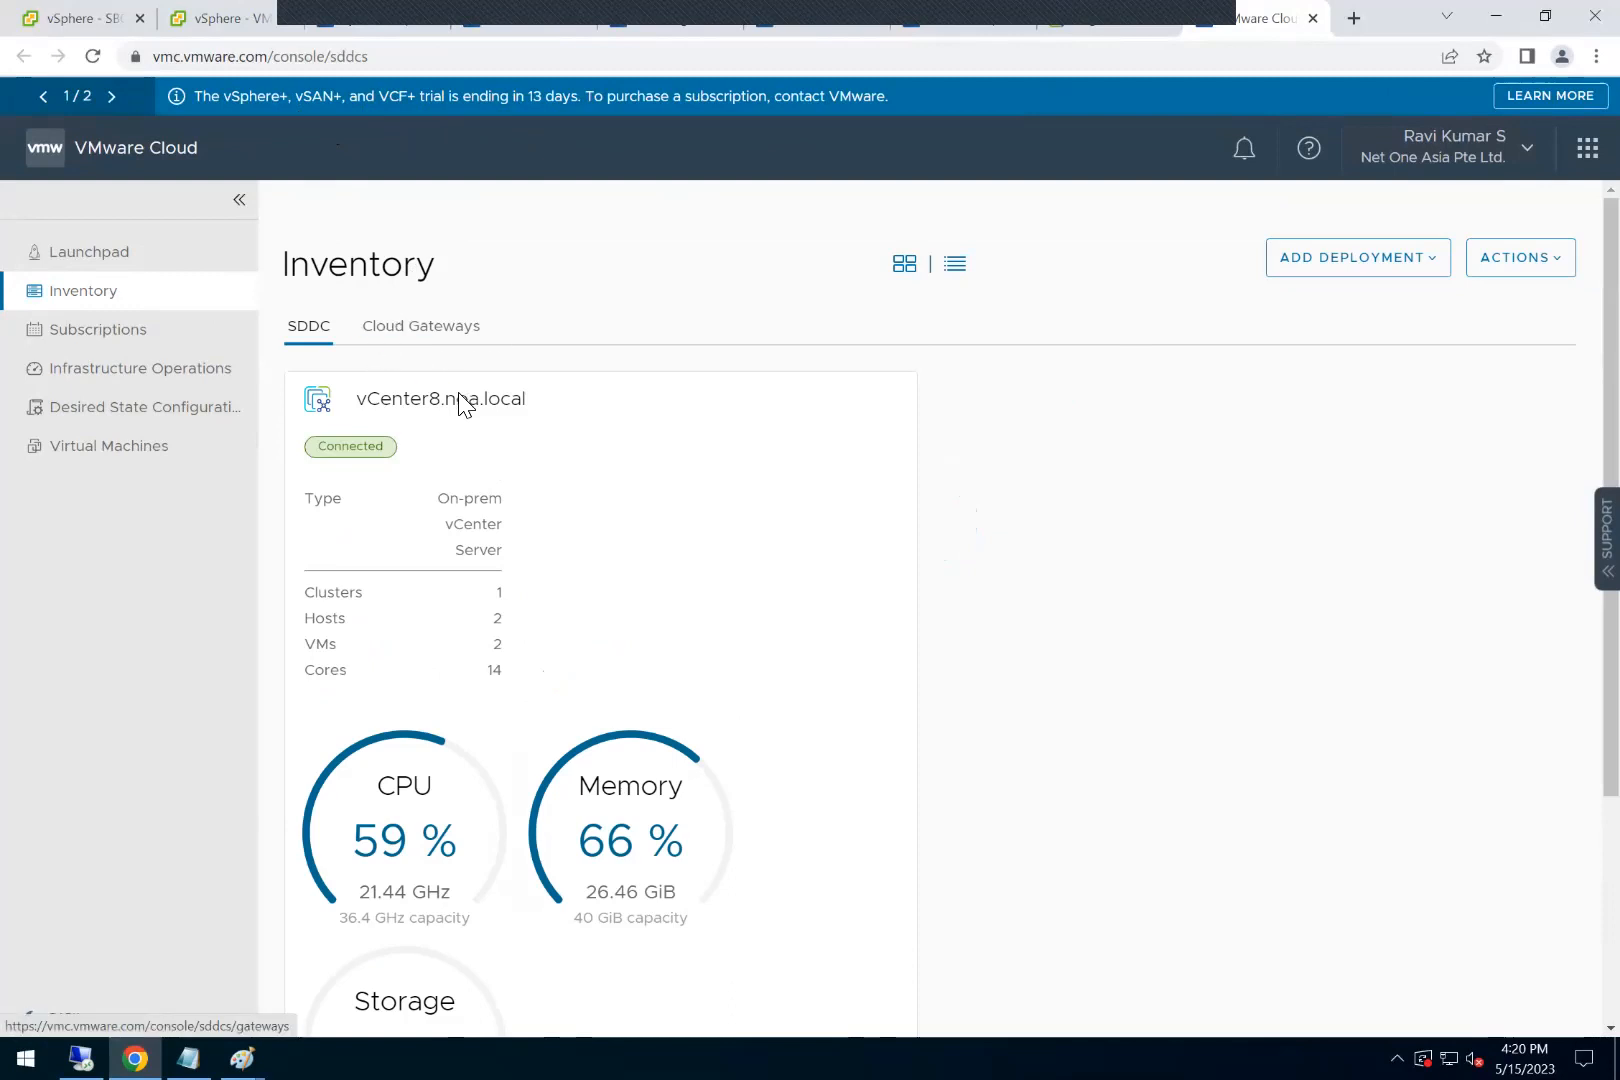
{"action": "left_click_drag", "start_coordinate": [365, 398], "coordinate": [540, 401]}
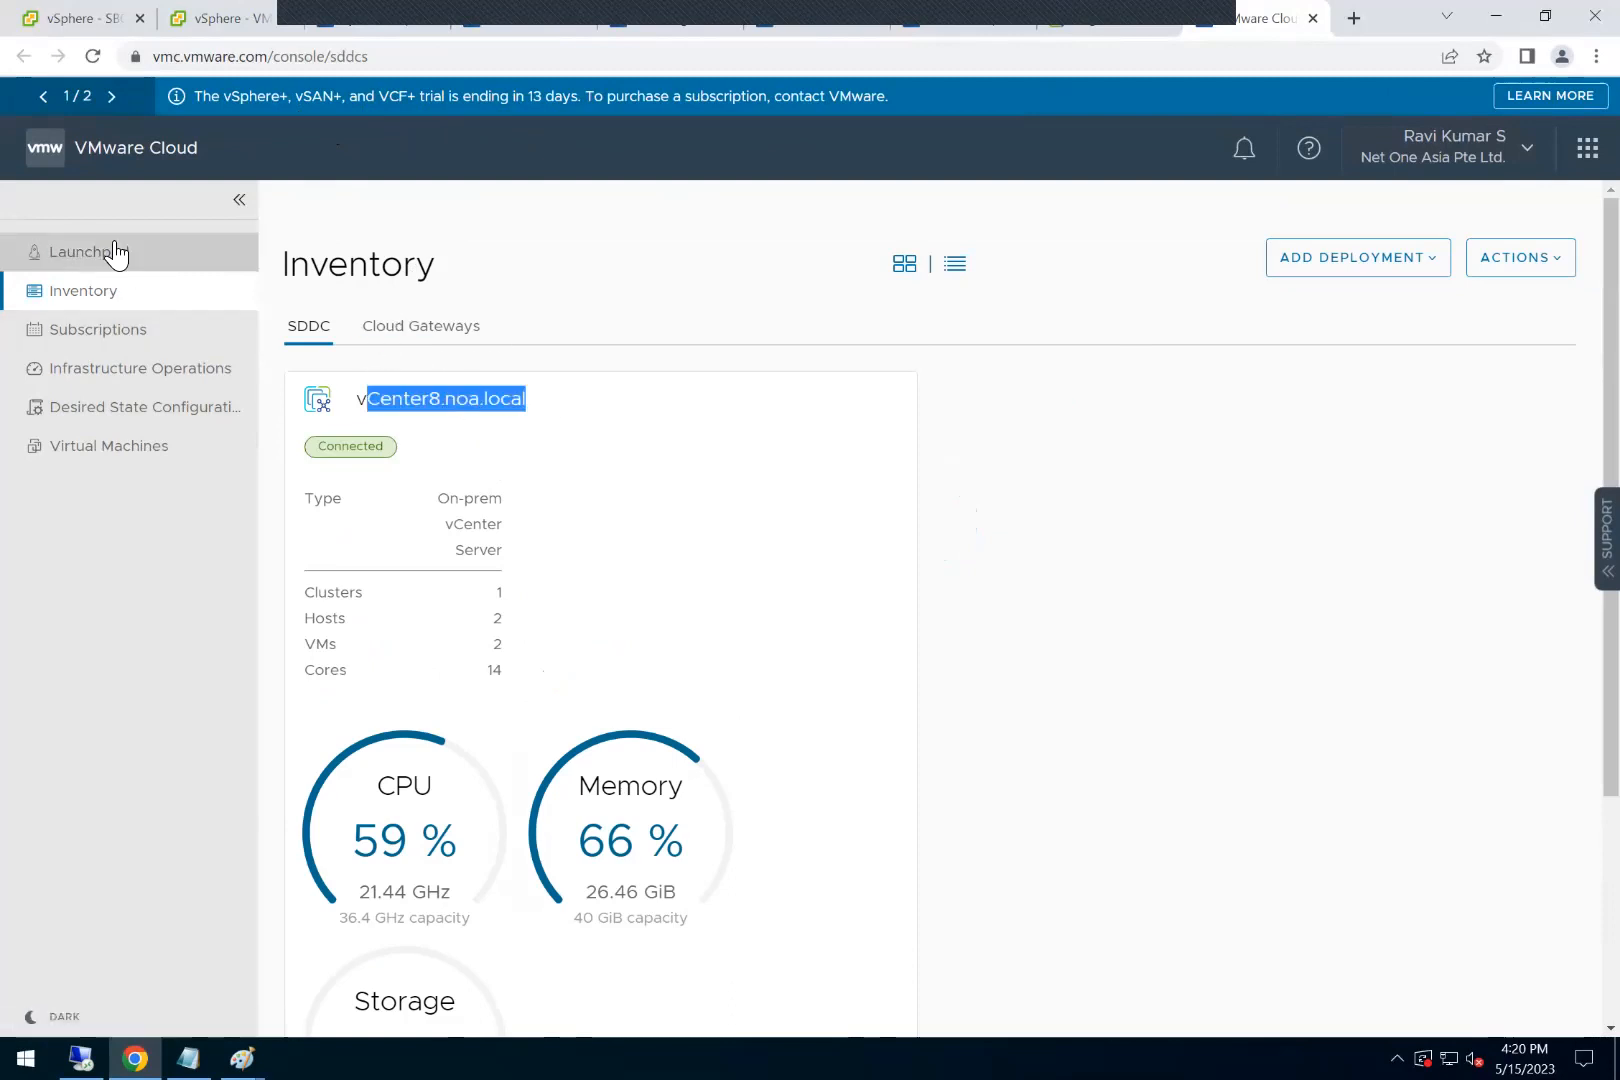
Step: Open the vSphere+, vSAN+, and VCF+ service and examine vCenter8.noa.local's hosts, VMs, cores and resource usage in the inventory
{"action": "left_click", "coordinate": [1587, 148]}
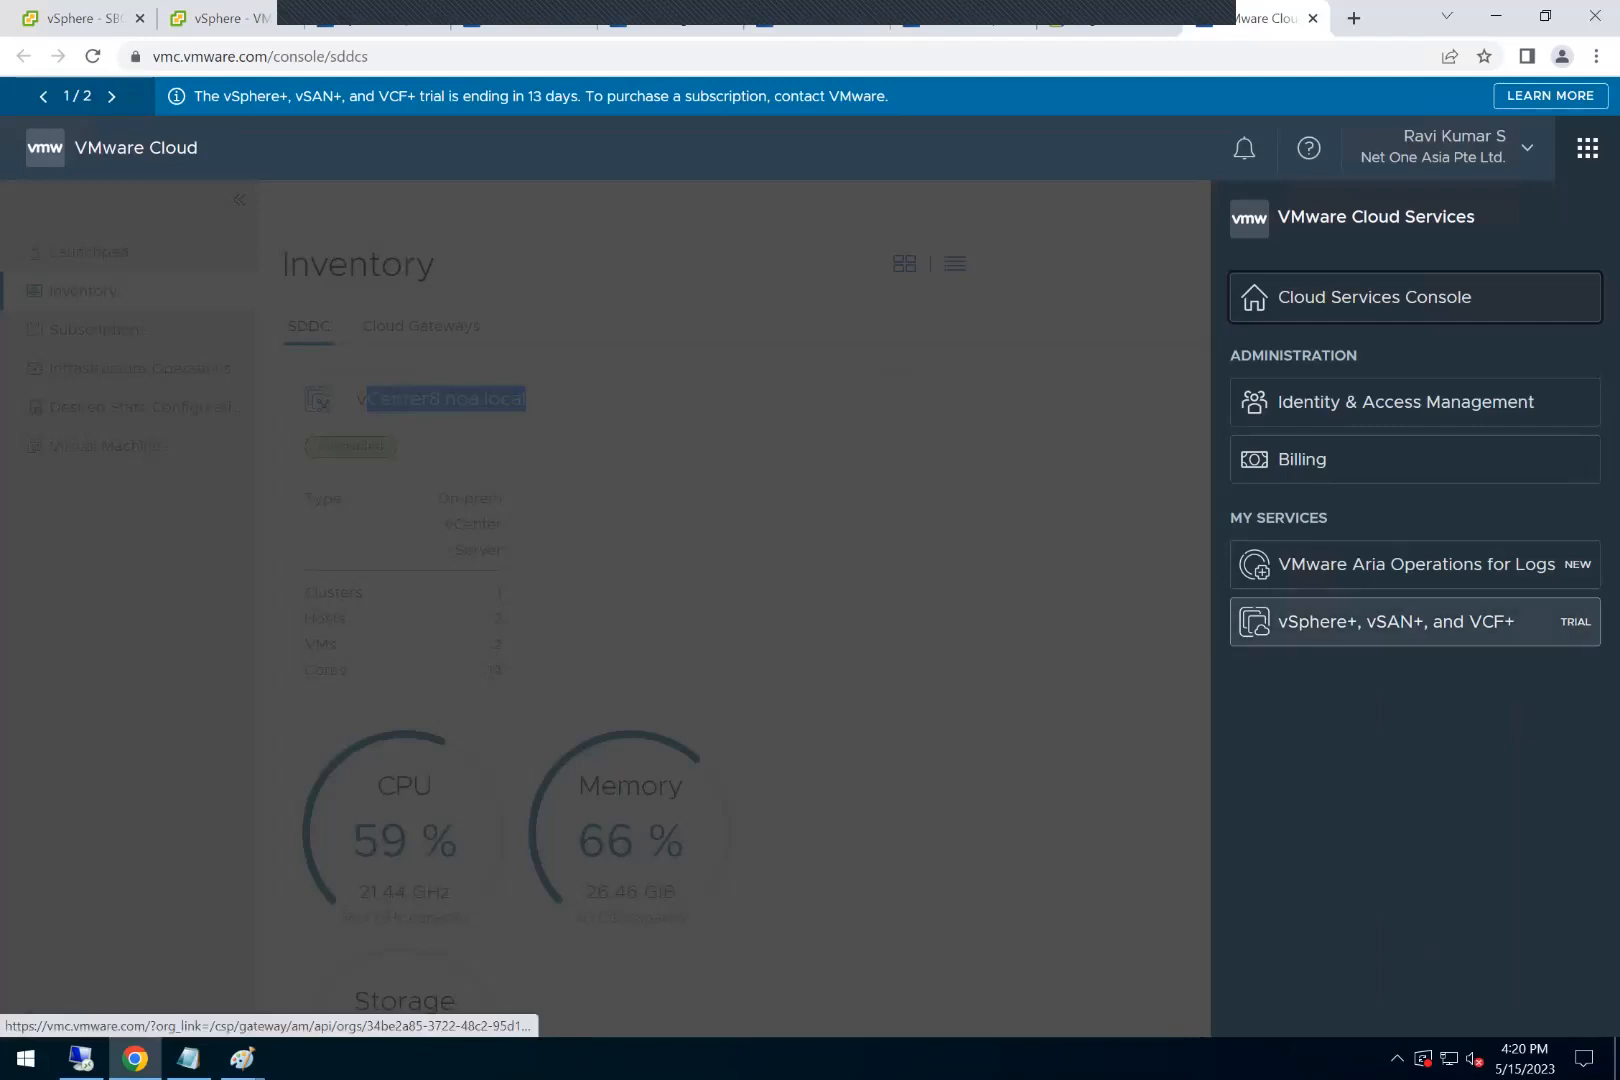
{"action": "left_click", "coordinate": [1400, 621]}
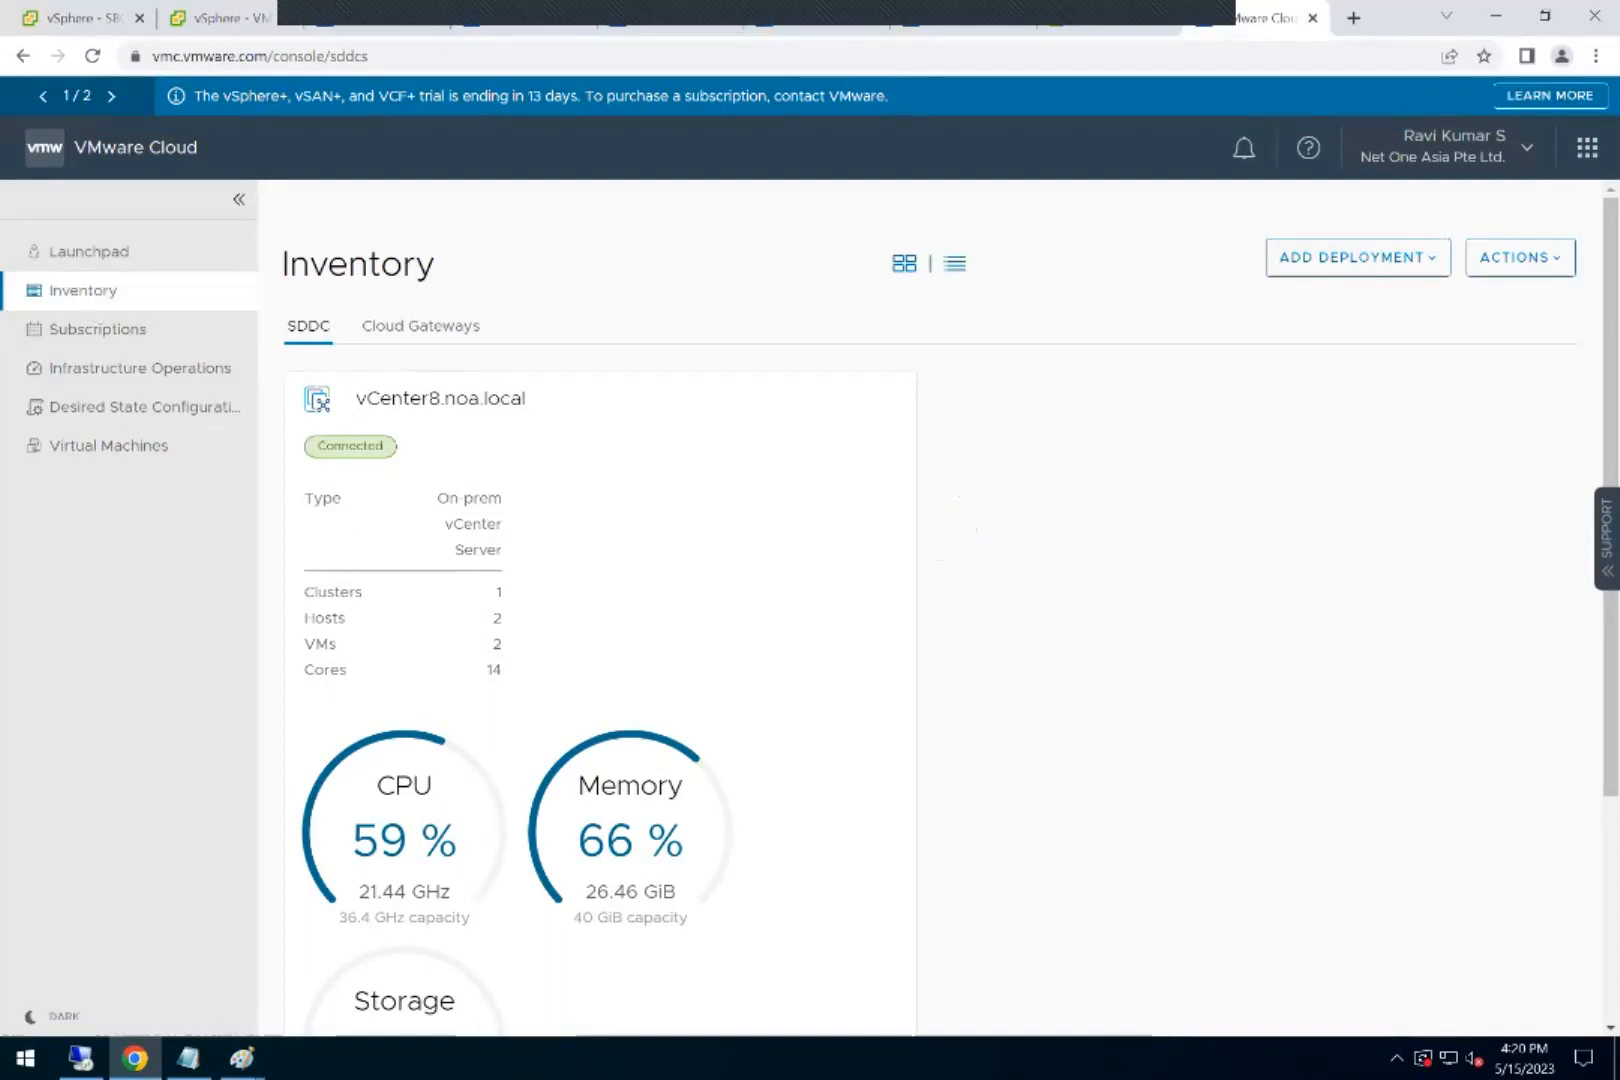
{"action": "scroll", "coordinate": [470, 427], "scroll_direction": "down", "scroll_amount": 2}
{"action": "scroll", "coordinate": [470, 427], "scroll_direction": "up", "scroll_amount": 2}
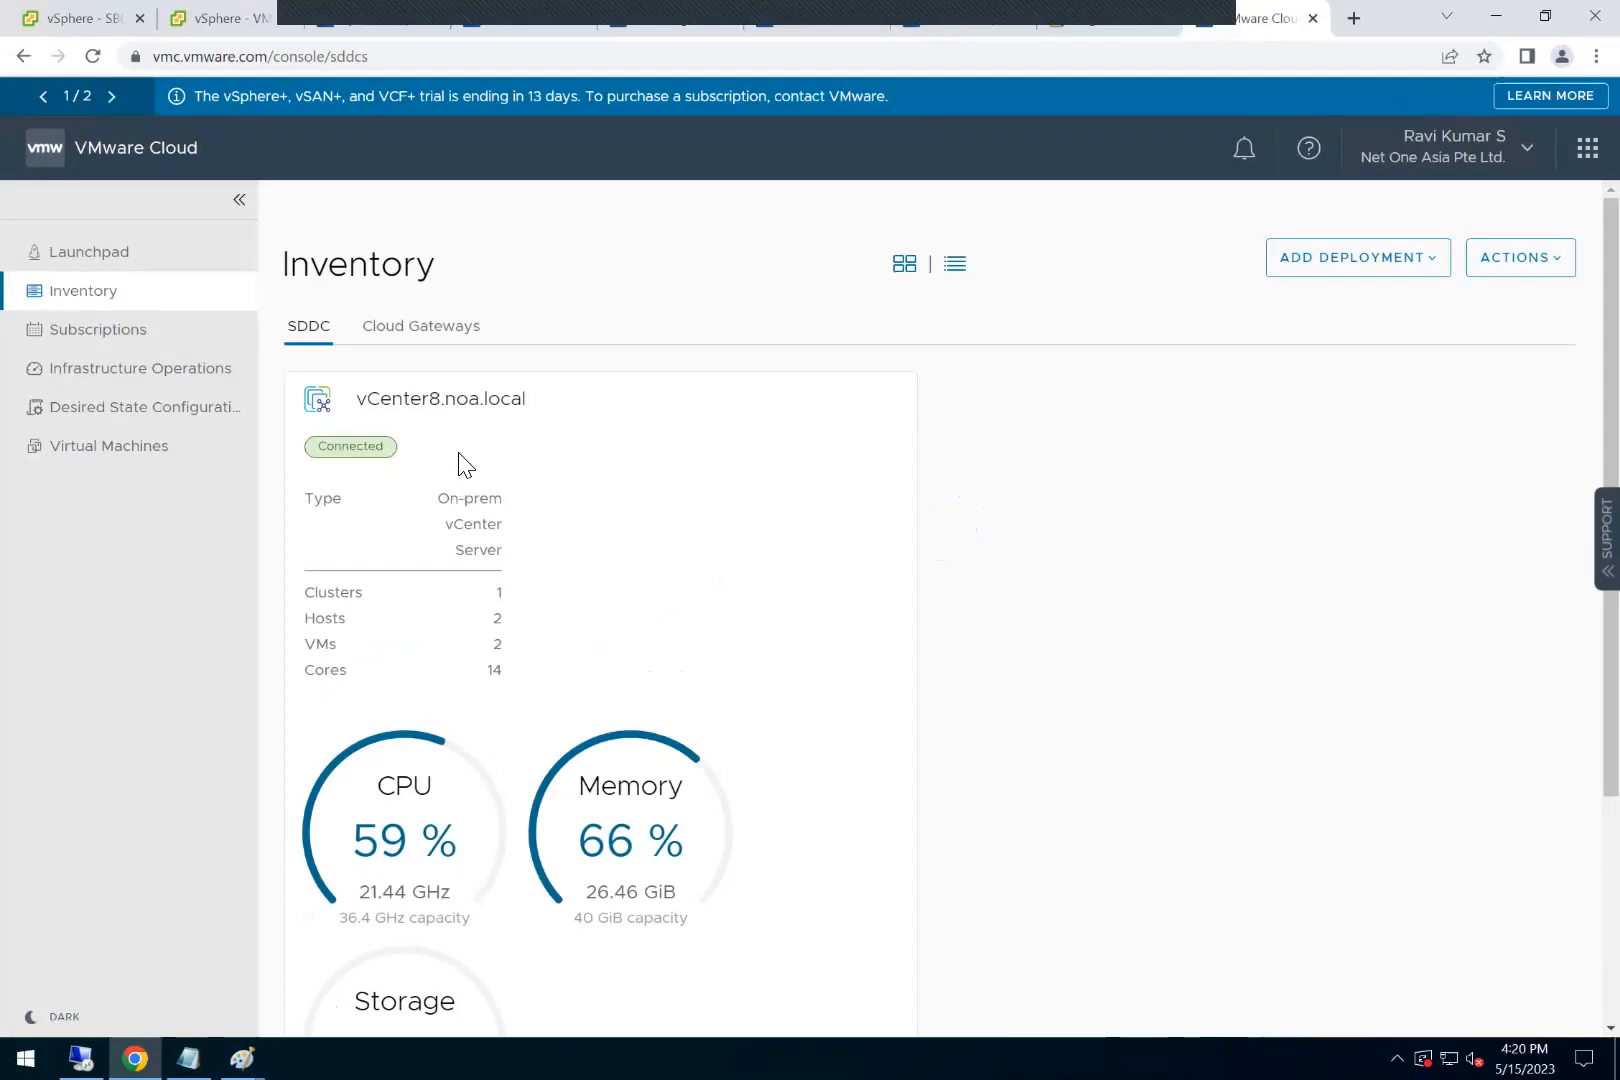
{"action": "scroll", "coordinate": [480, 484], "scroll_direction": "down", "scroll_amount": 1}
{"action": "double_click", "coordinate": [482, 513]}
{"action": "left_click", "coordinate": [489, 514]}
{"action": "left_click_drag", "start_coordinate": [479, 561], "coordinate": [514, 578]}
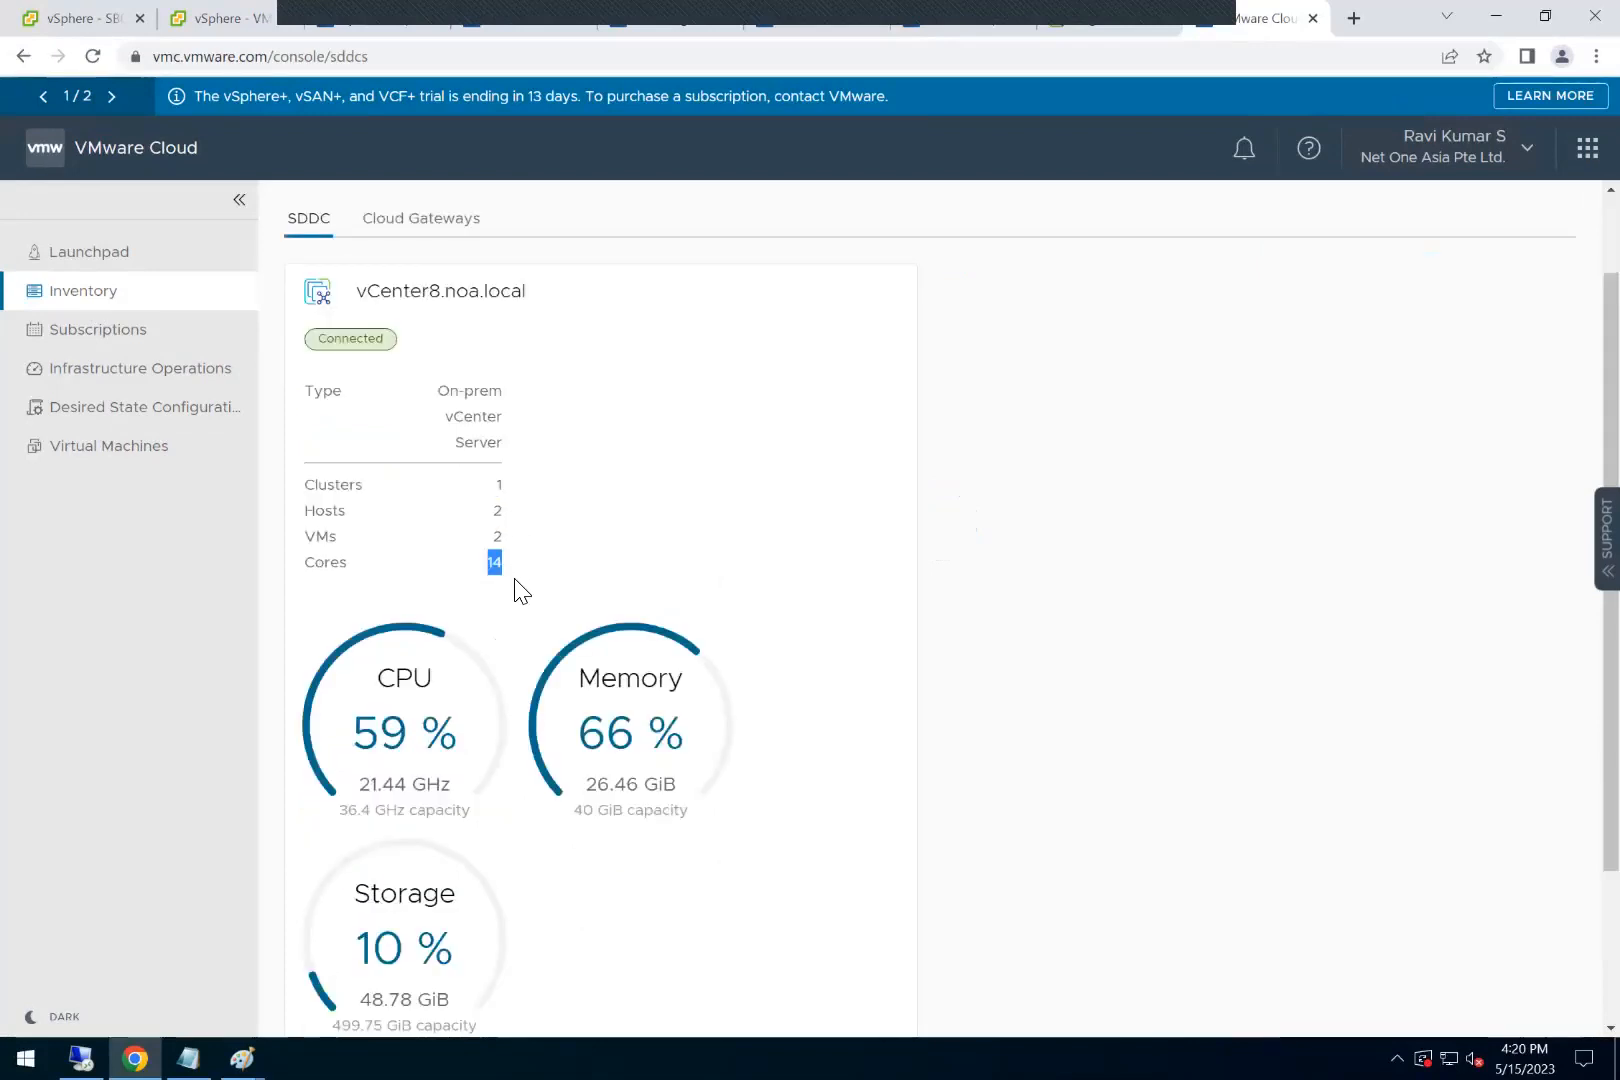
{"action": "scroll", "coordinate": [470, 630], "scroll_direction": "down", "scroll_amount": 1}
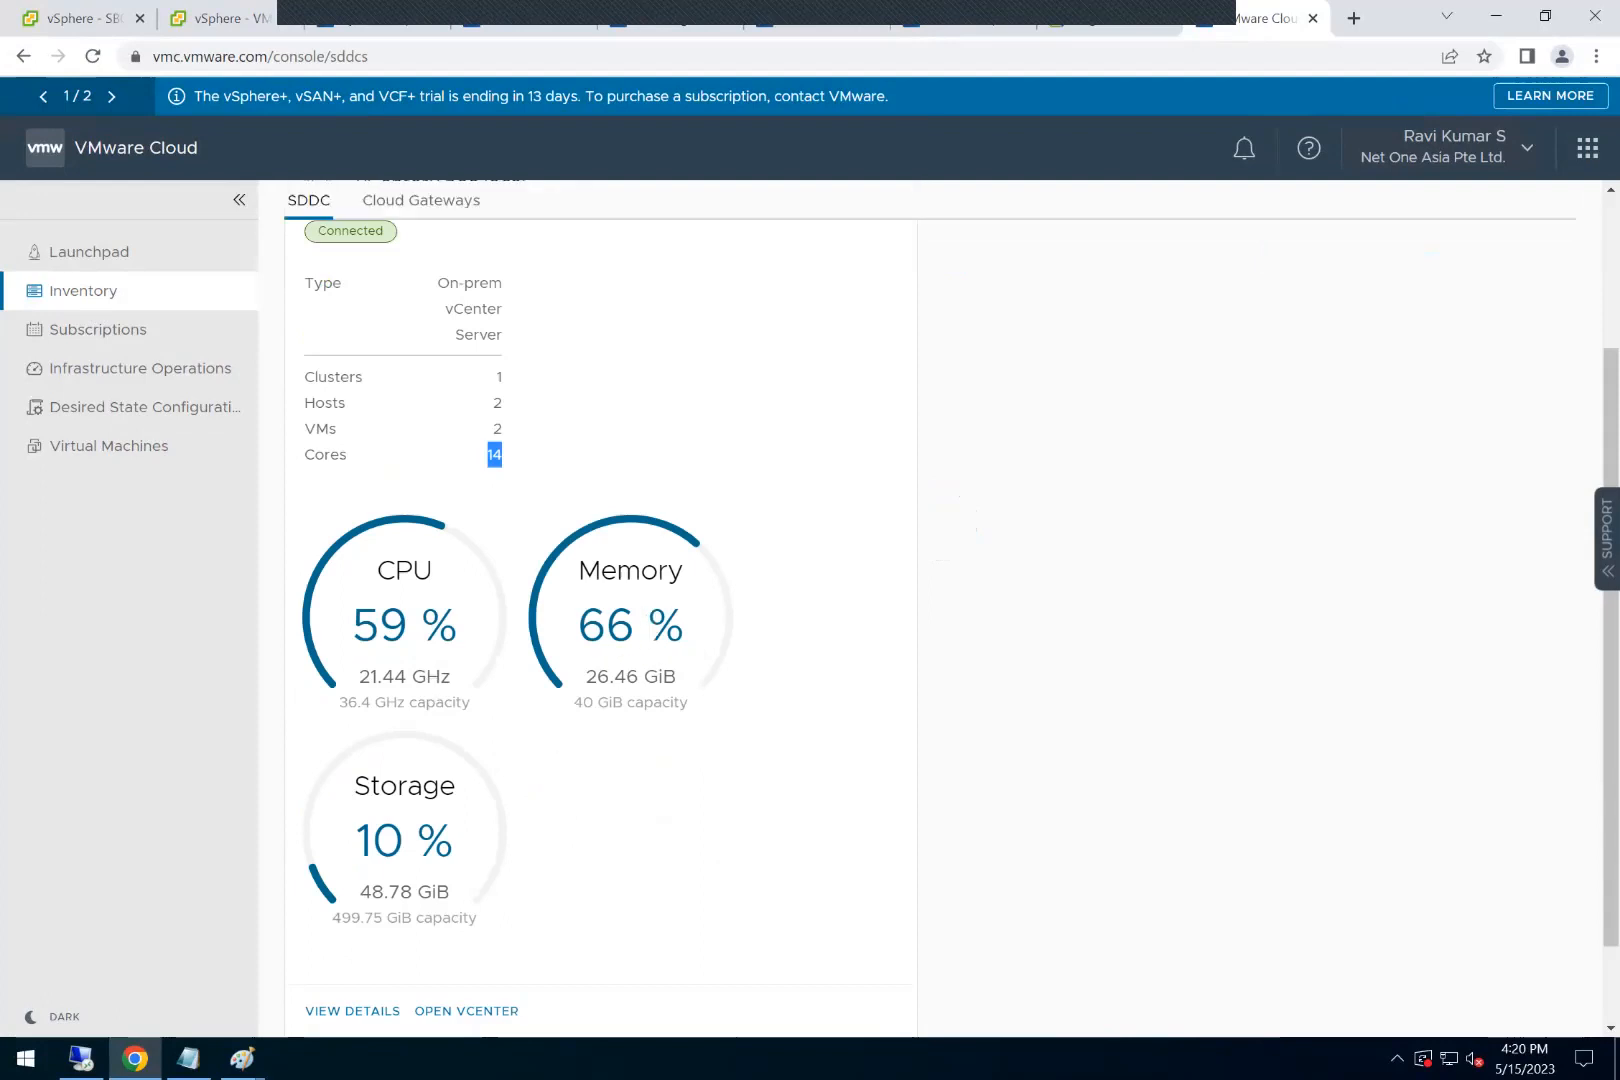
{"action": "scroll", "coordinate": [600, 600], "scroll_direction": "down", "scroll_amount": 1}
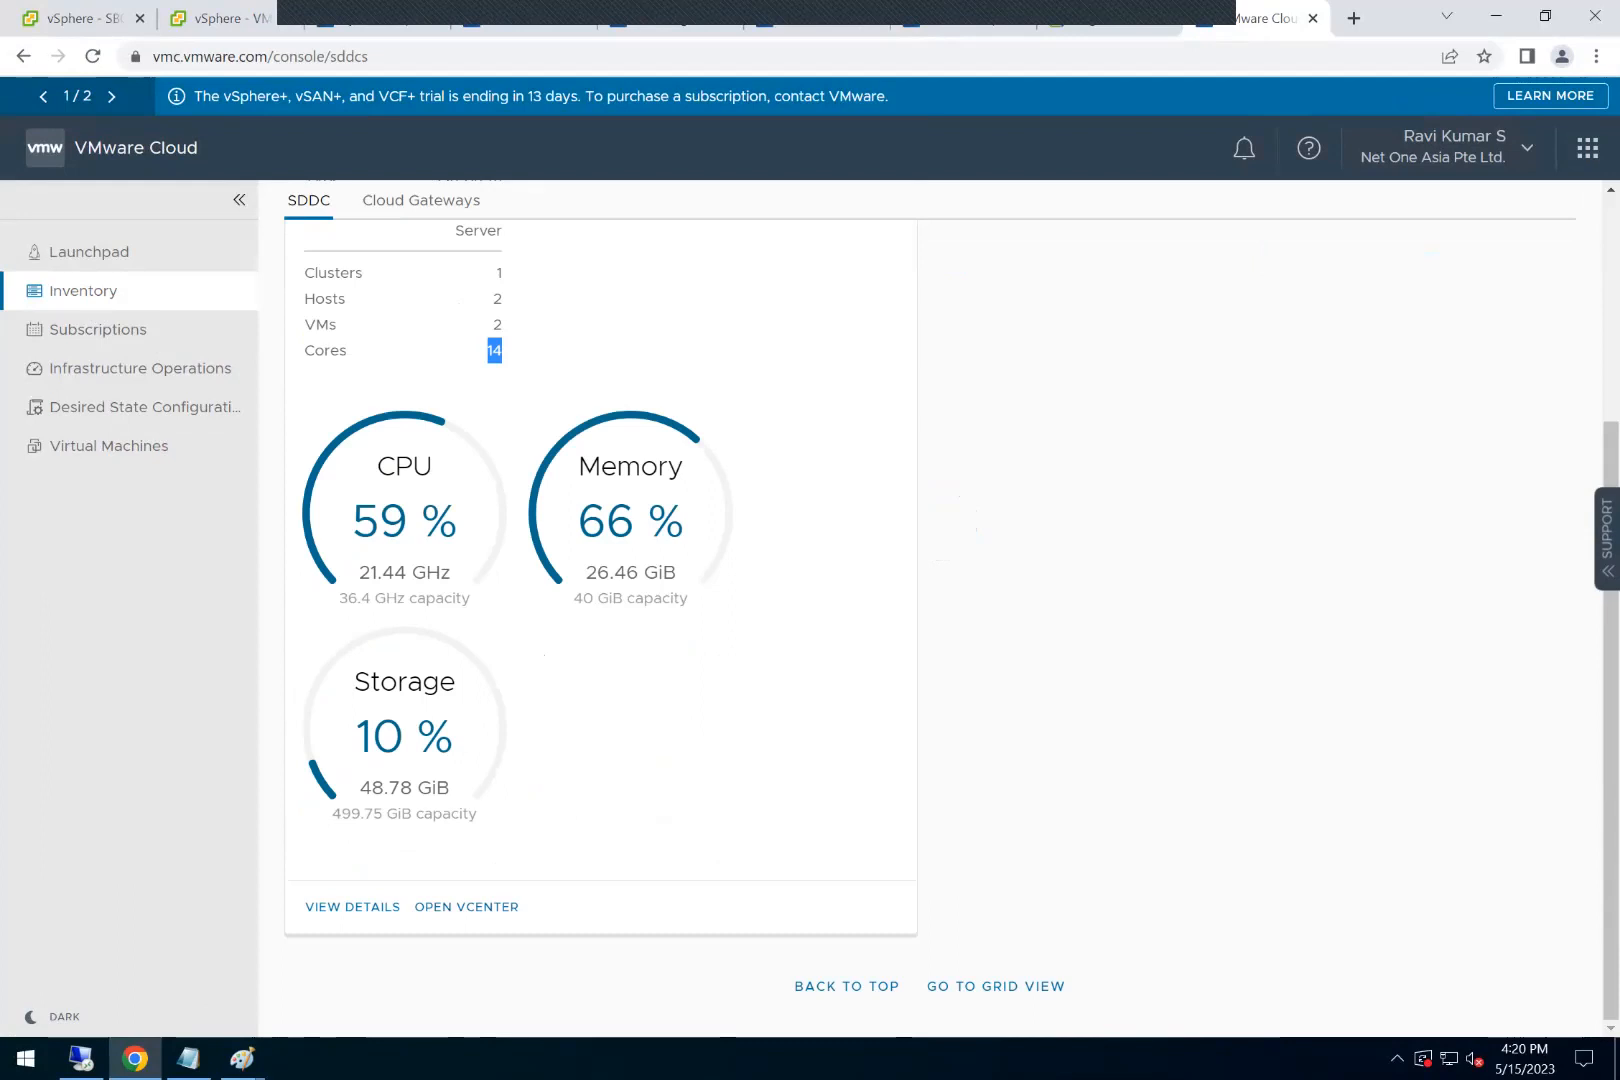
Step: View the details of vCenter8.noa.local, check its events and compliance, and return to the inventory
{"action": "left_click", "coordinate": [352, 906]}
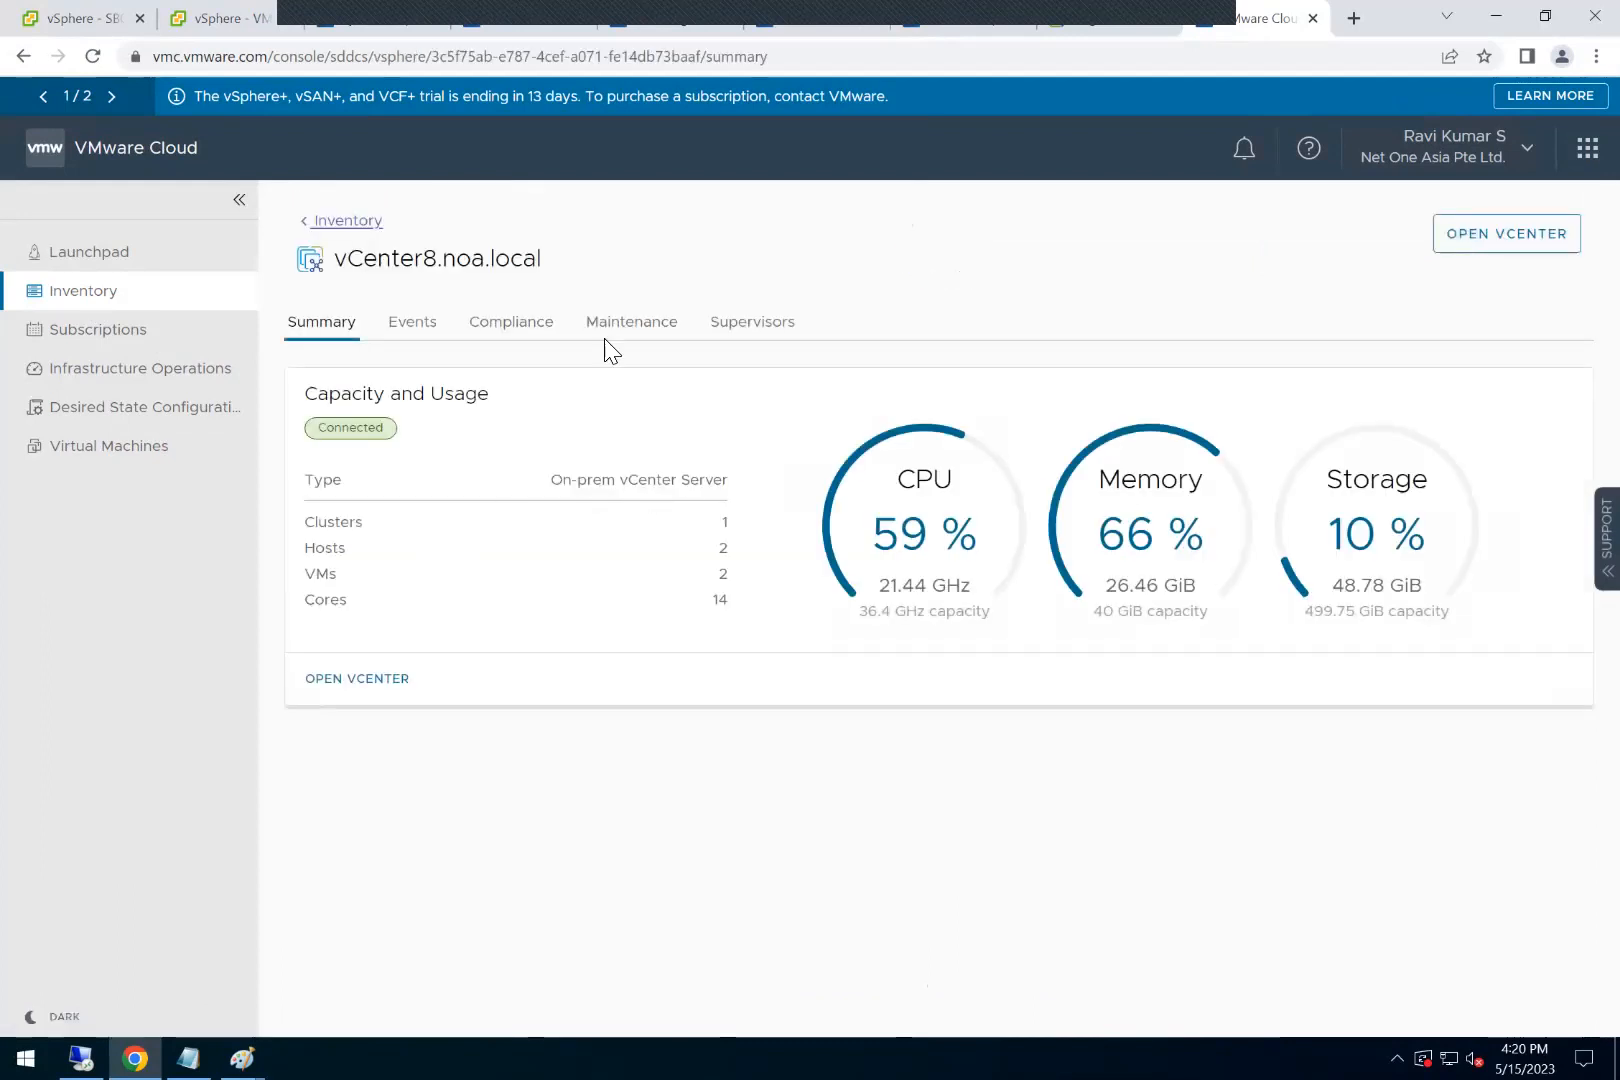
{"action": "left_click", "coordinate": [424, 336]}
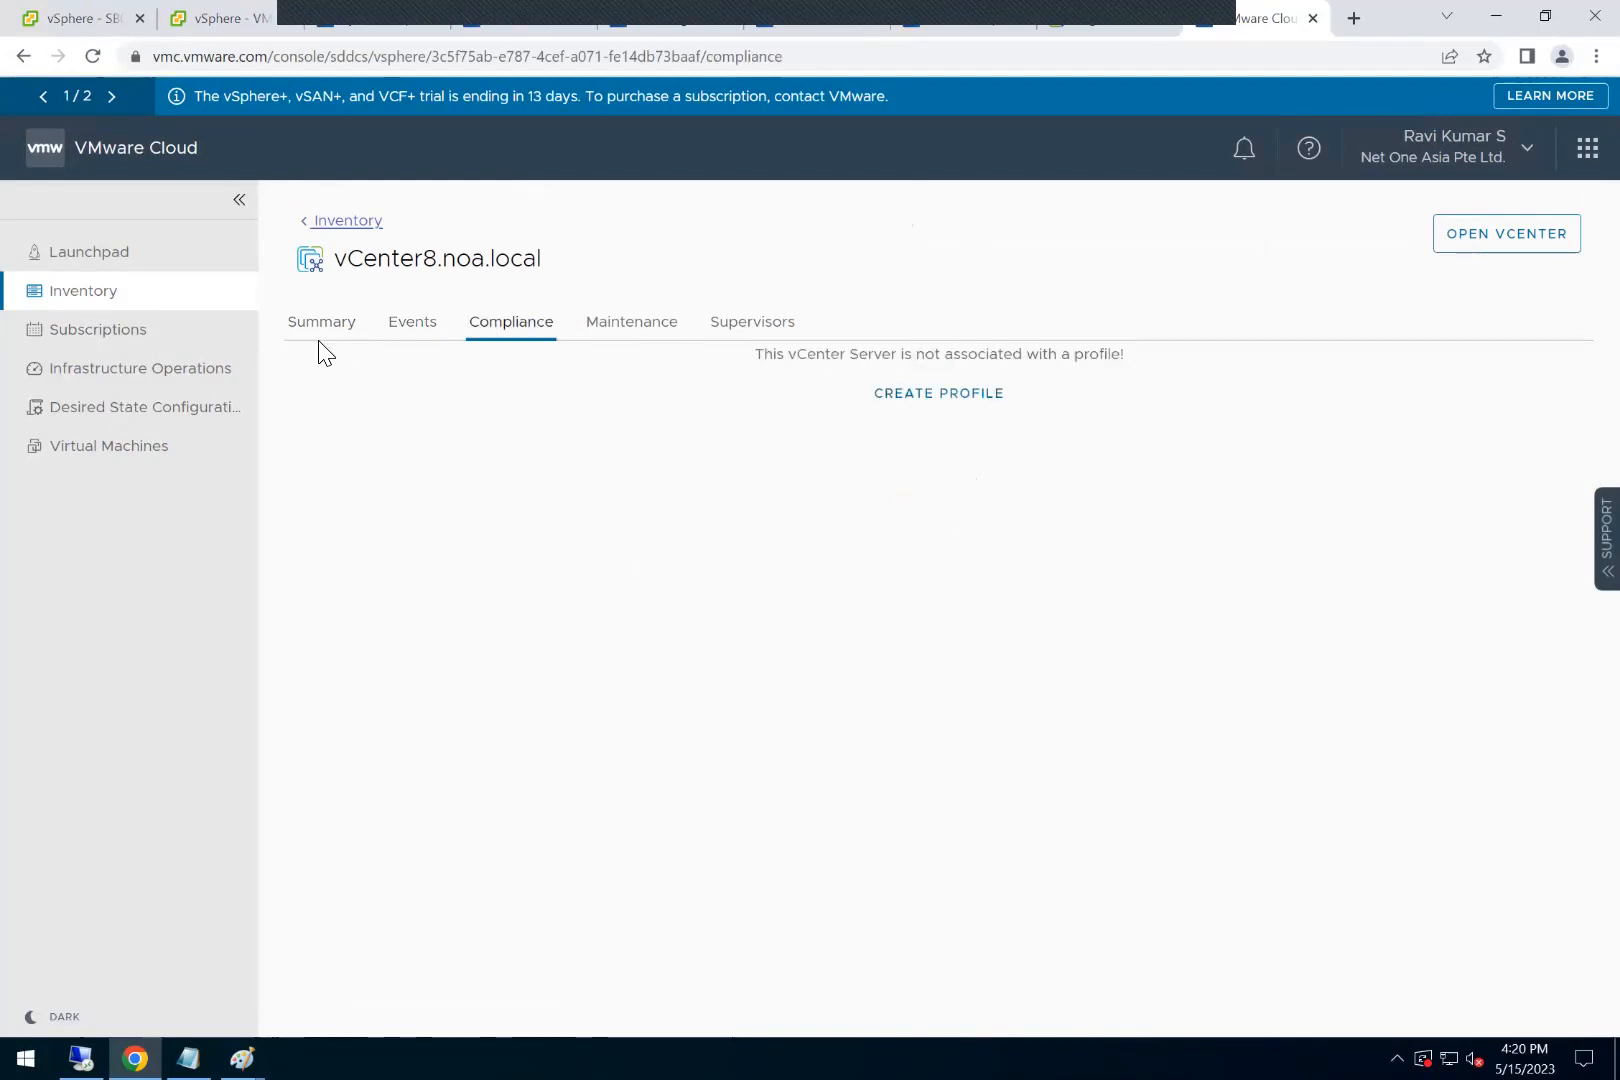
{"action": "left_click", "coordinate": [330, 222]}
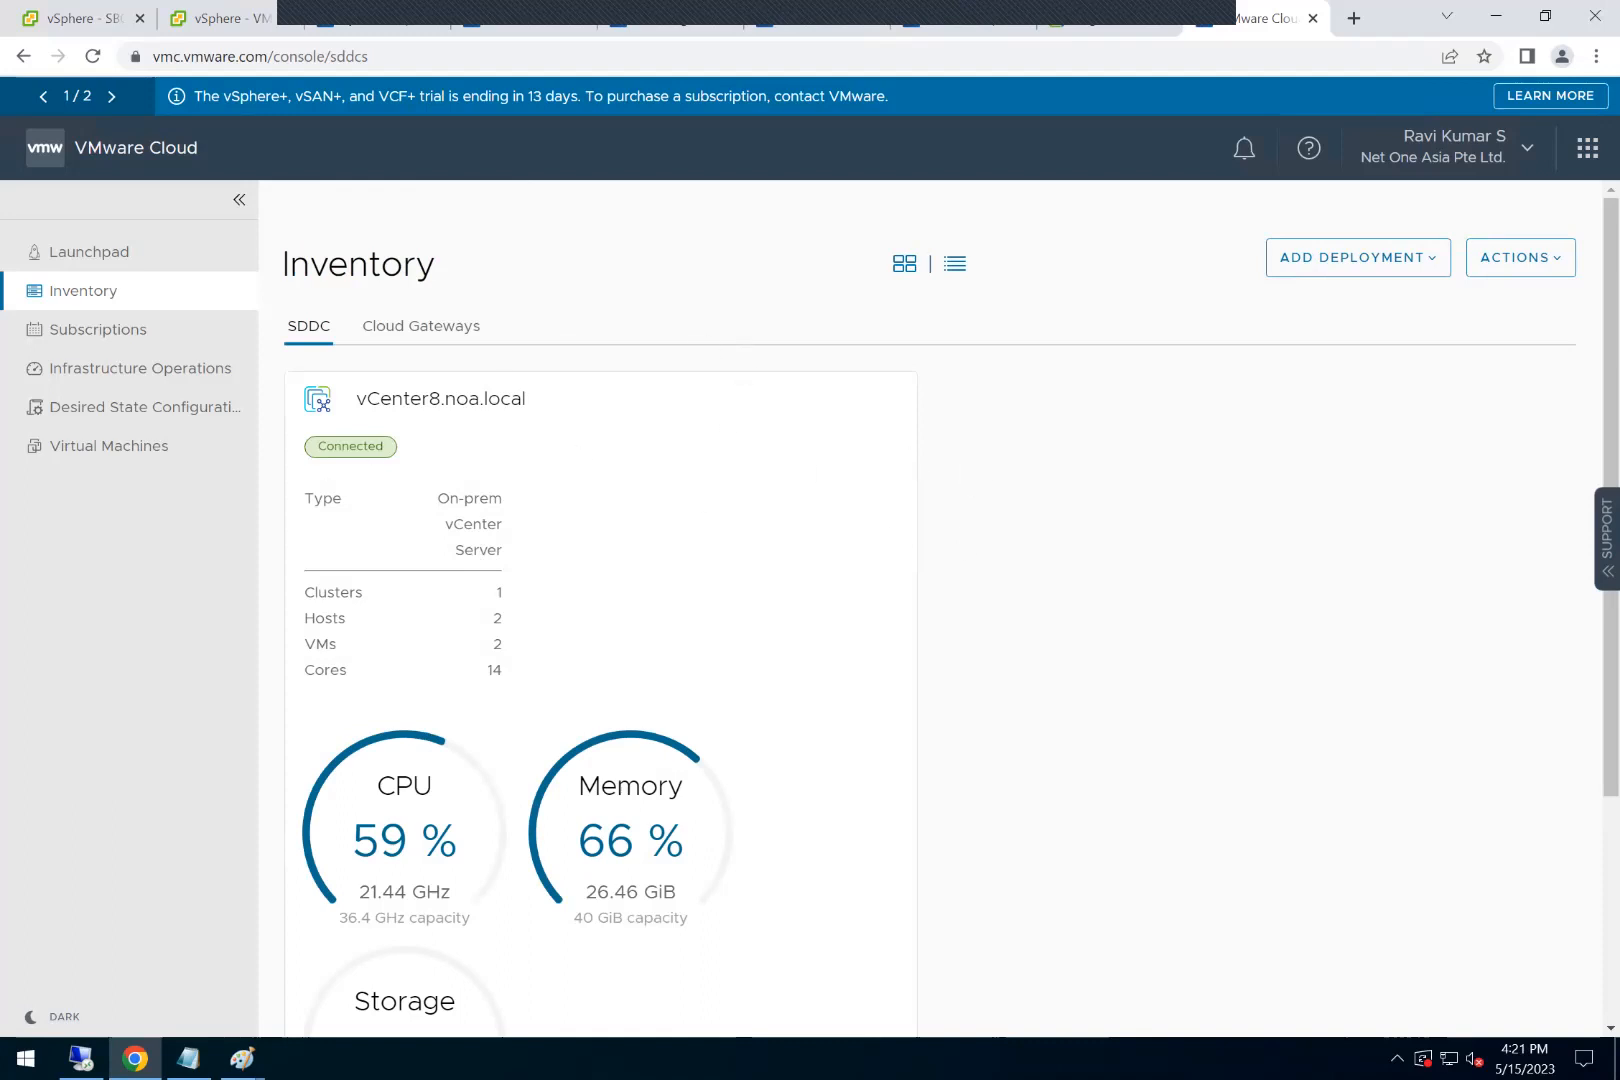
Step: View the connected Cloud Gateways and open the page for adding on-premises deployments
{"action": "left_click", "coordinate": [422, 338]}
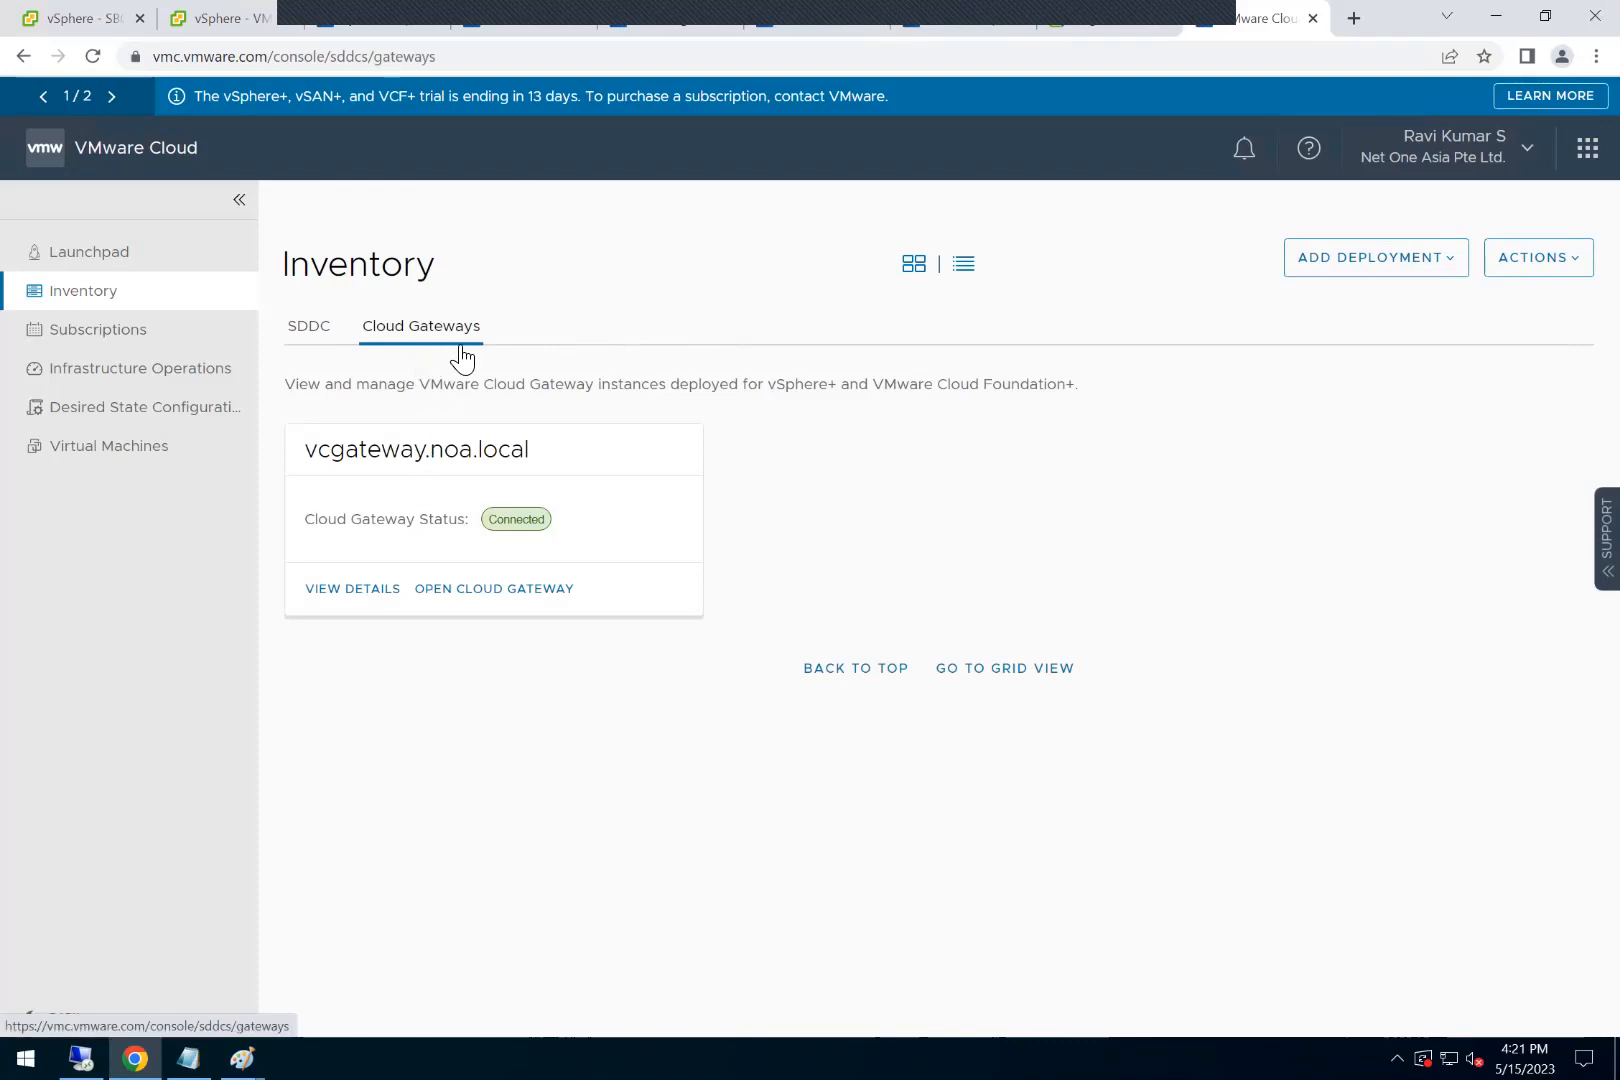
{"action": "left_click", "coordinate": [1370, 257]}
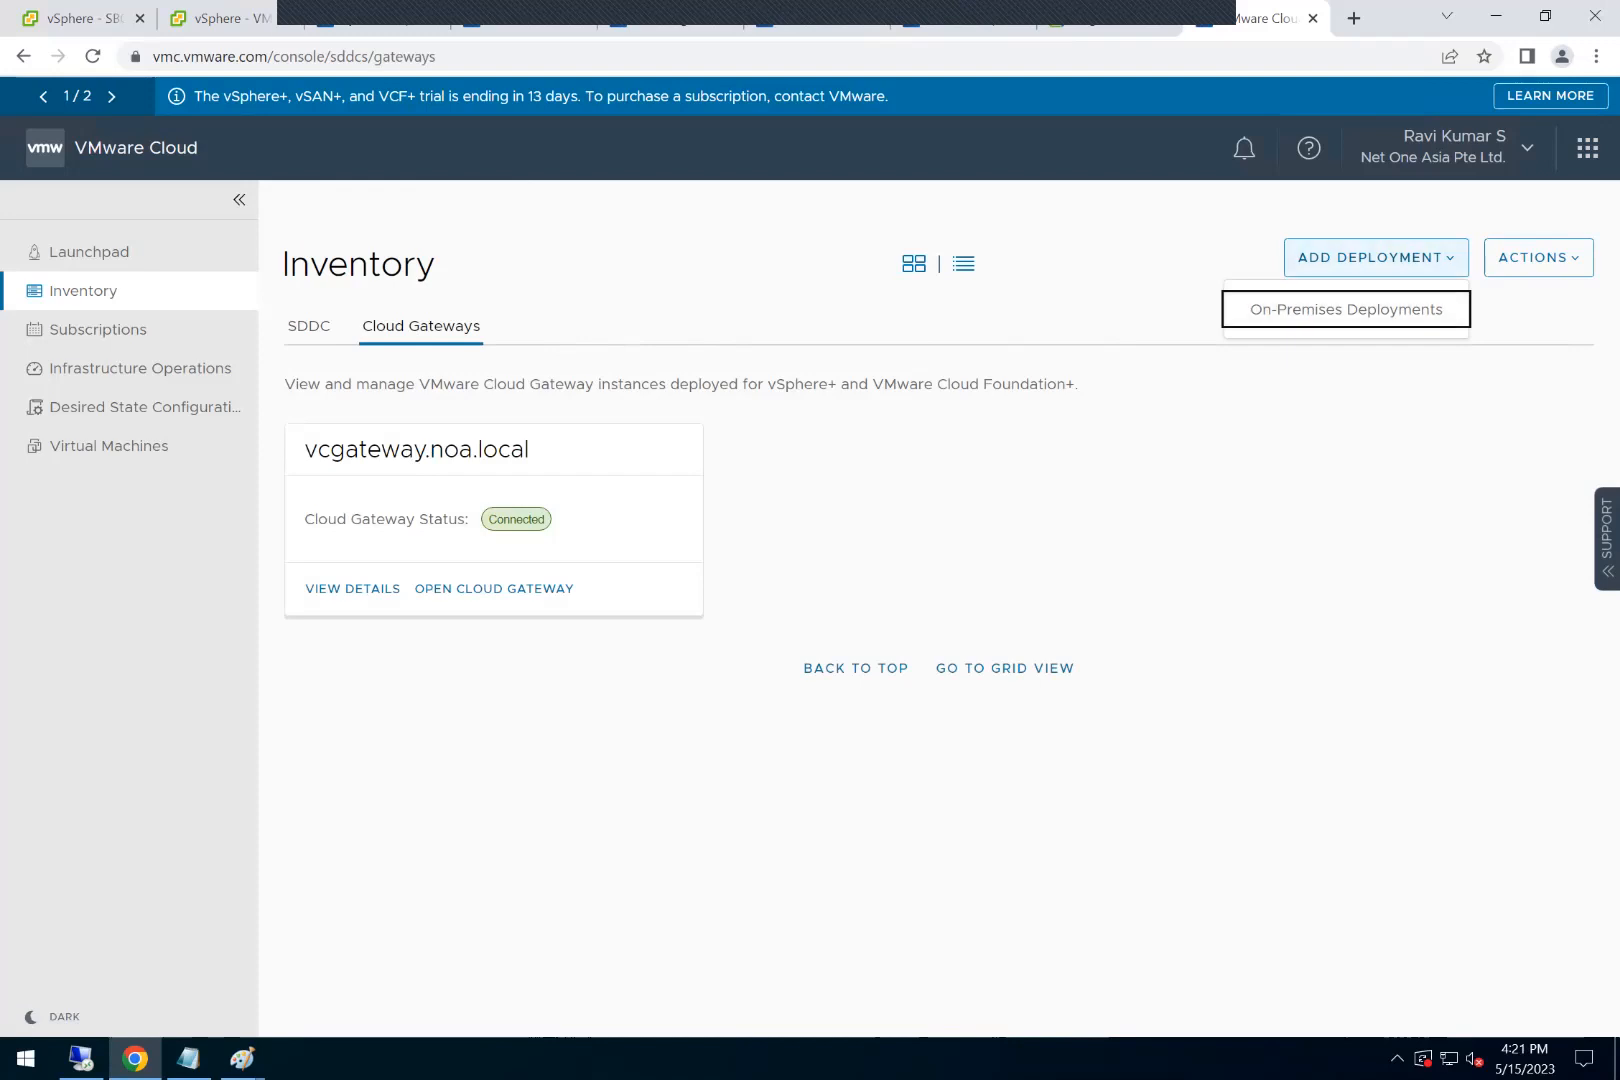
{"action": "key", "text": "Return"}
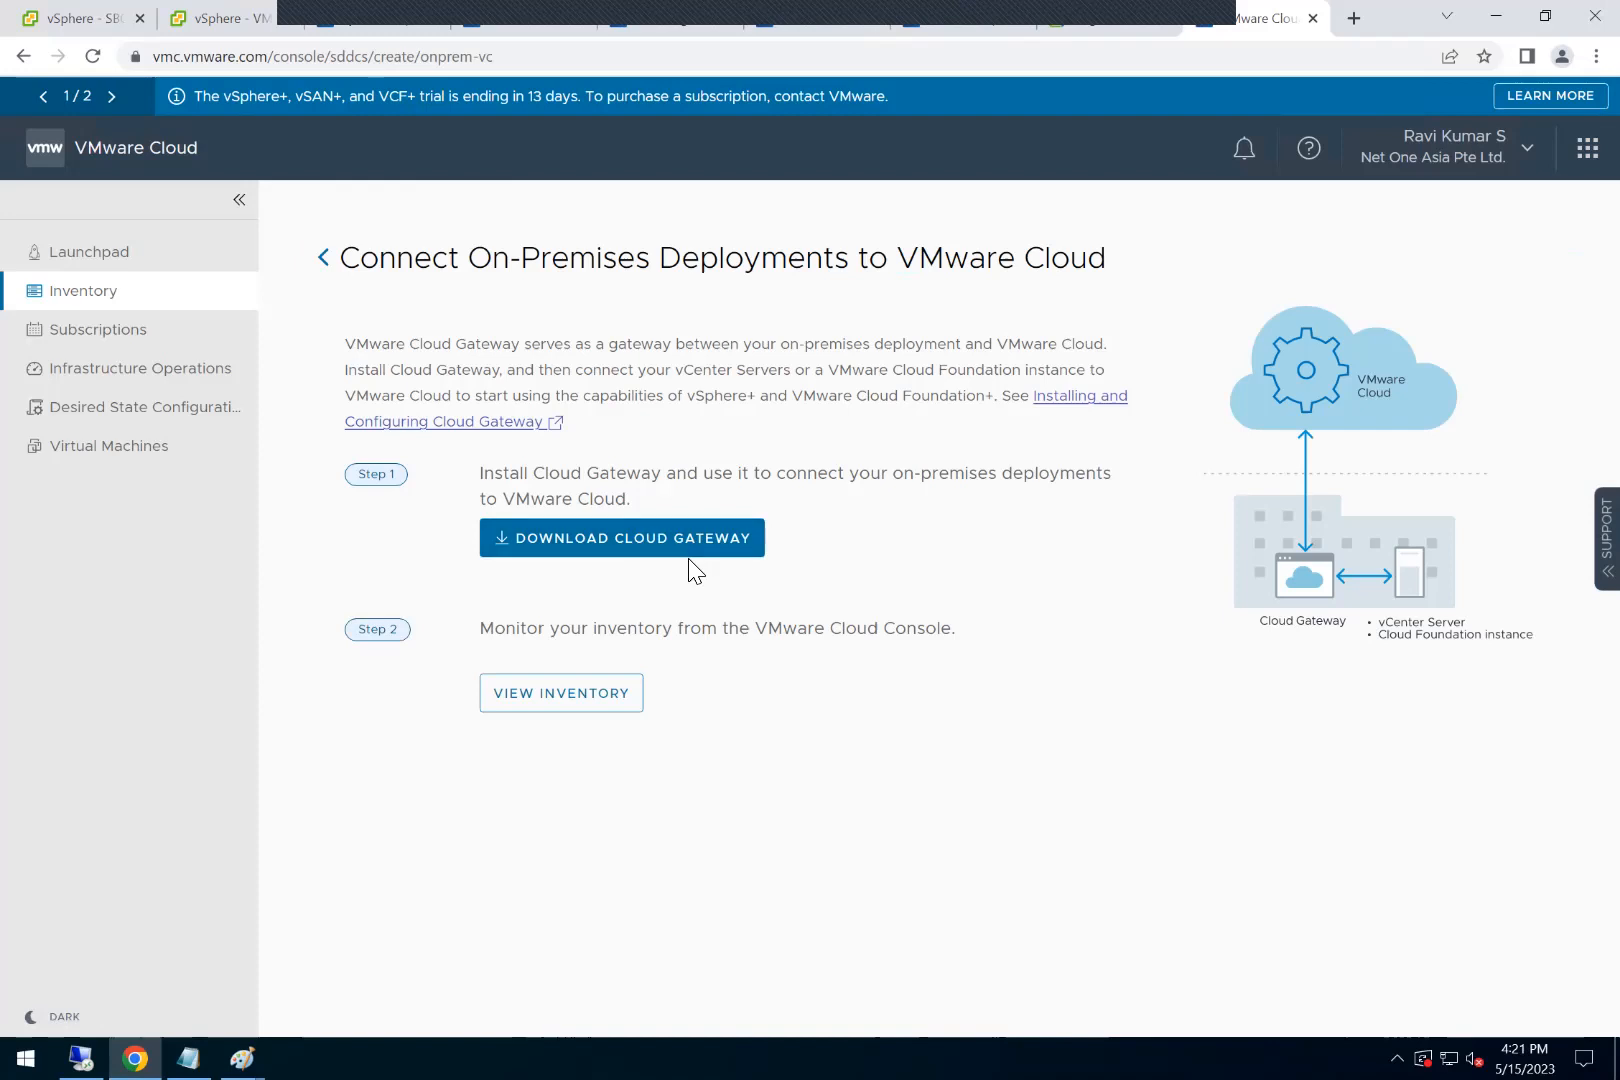
Step: Review the organization's subscriptions and the vSphere+ subscription usage, ending on the subscriptions list
{"action": "left_click", "coordinate": [181, 332]}
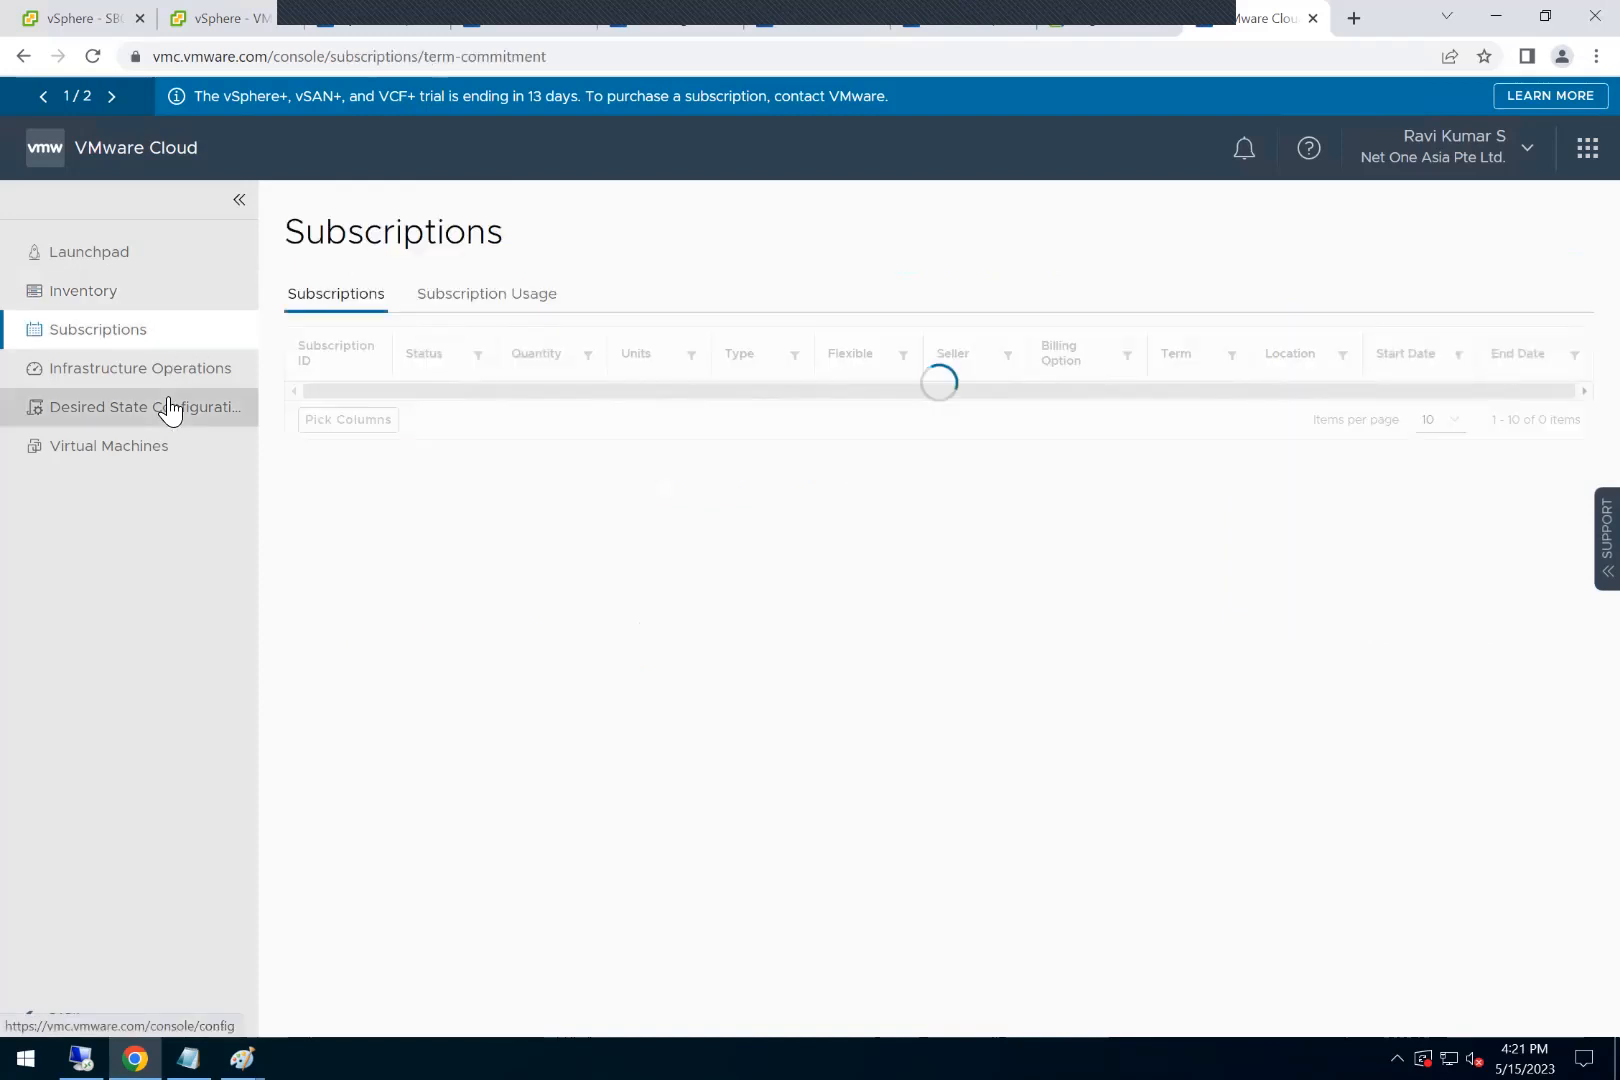
{"action": "left_click", "coordinate": [506, 322]}
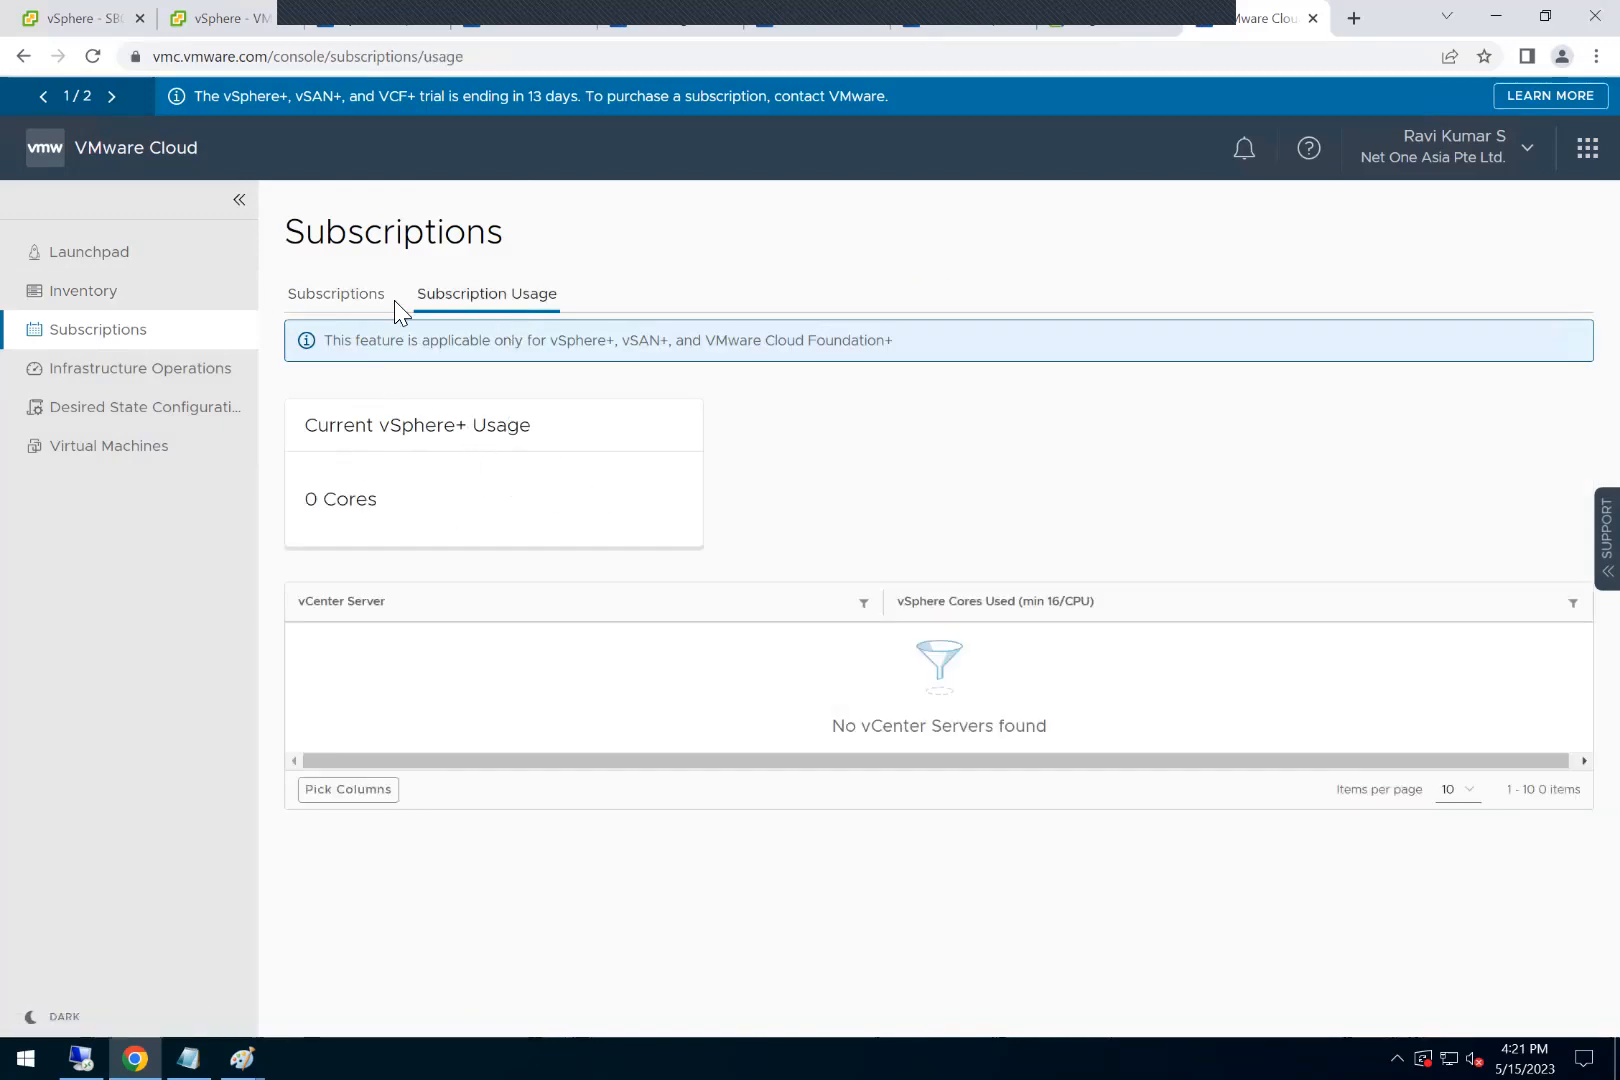
{"action": "left_click", "coordinate": [347, 293]}
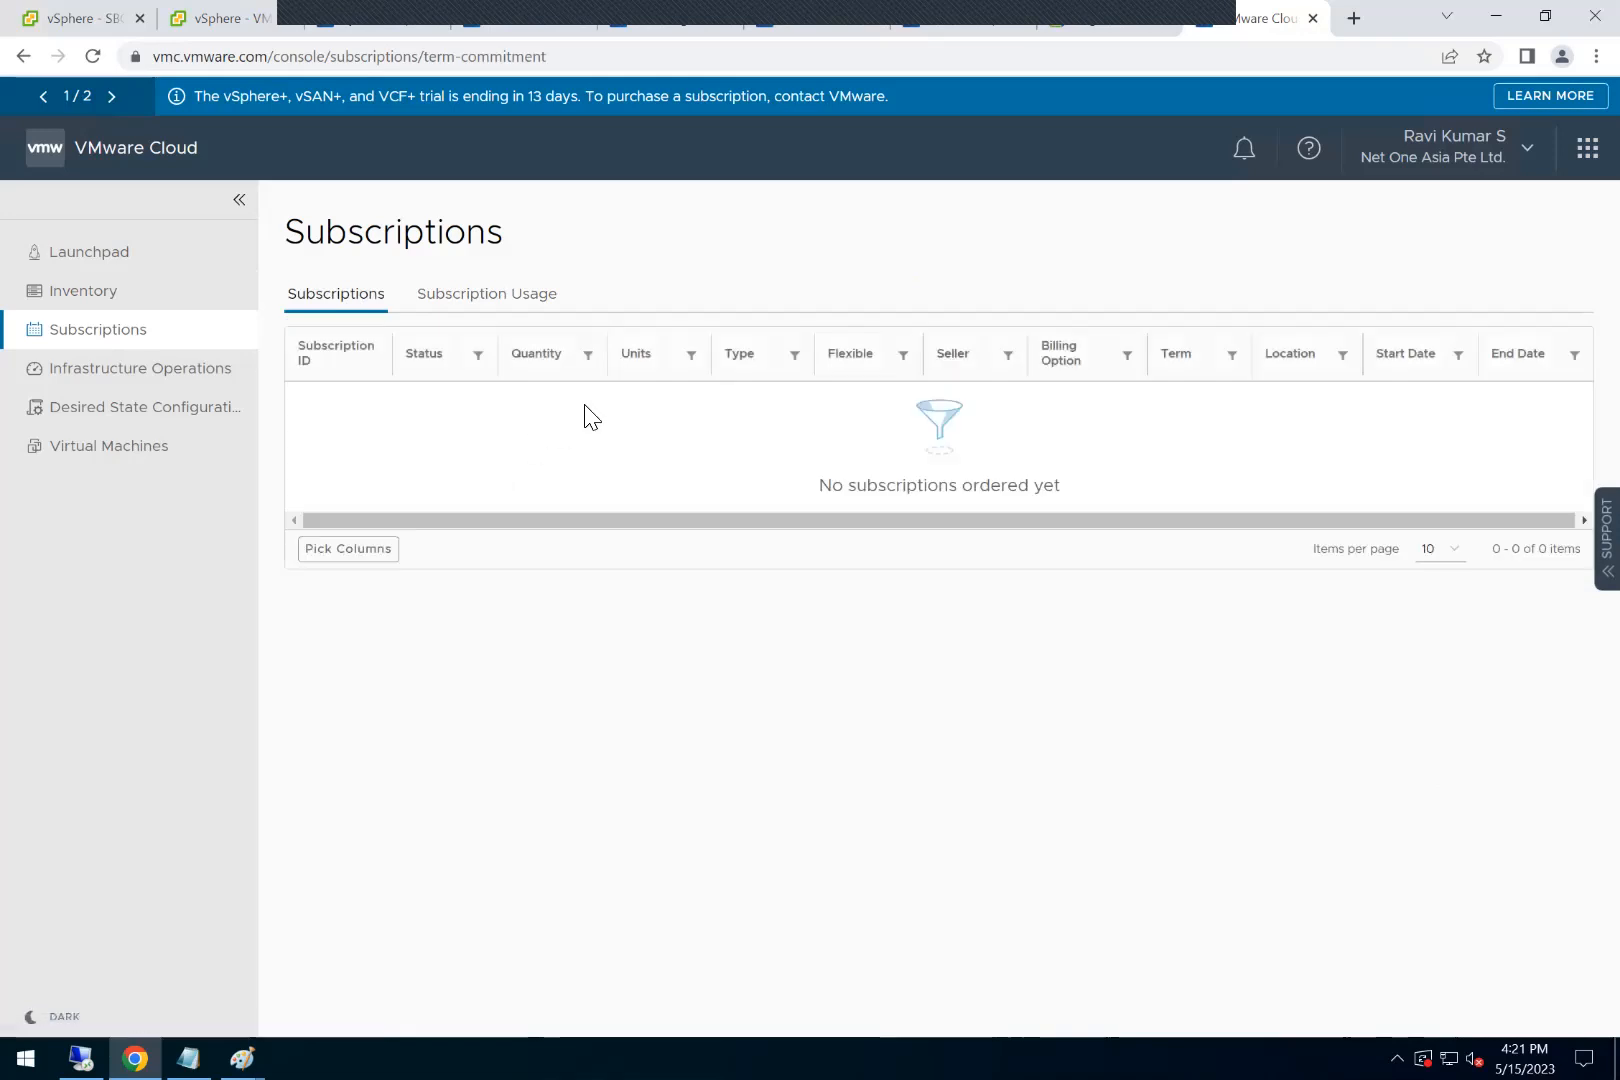
Step: Review the Infrastructure Operations overview, filter the events by the privilege check failure type, and read the first event's description
{"action": "left_click", "coordinate": [180, 372]}
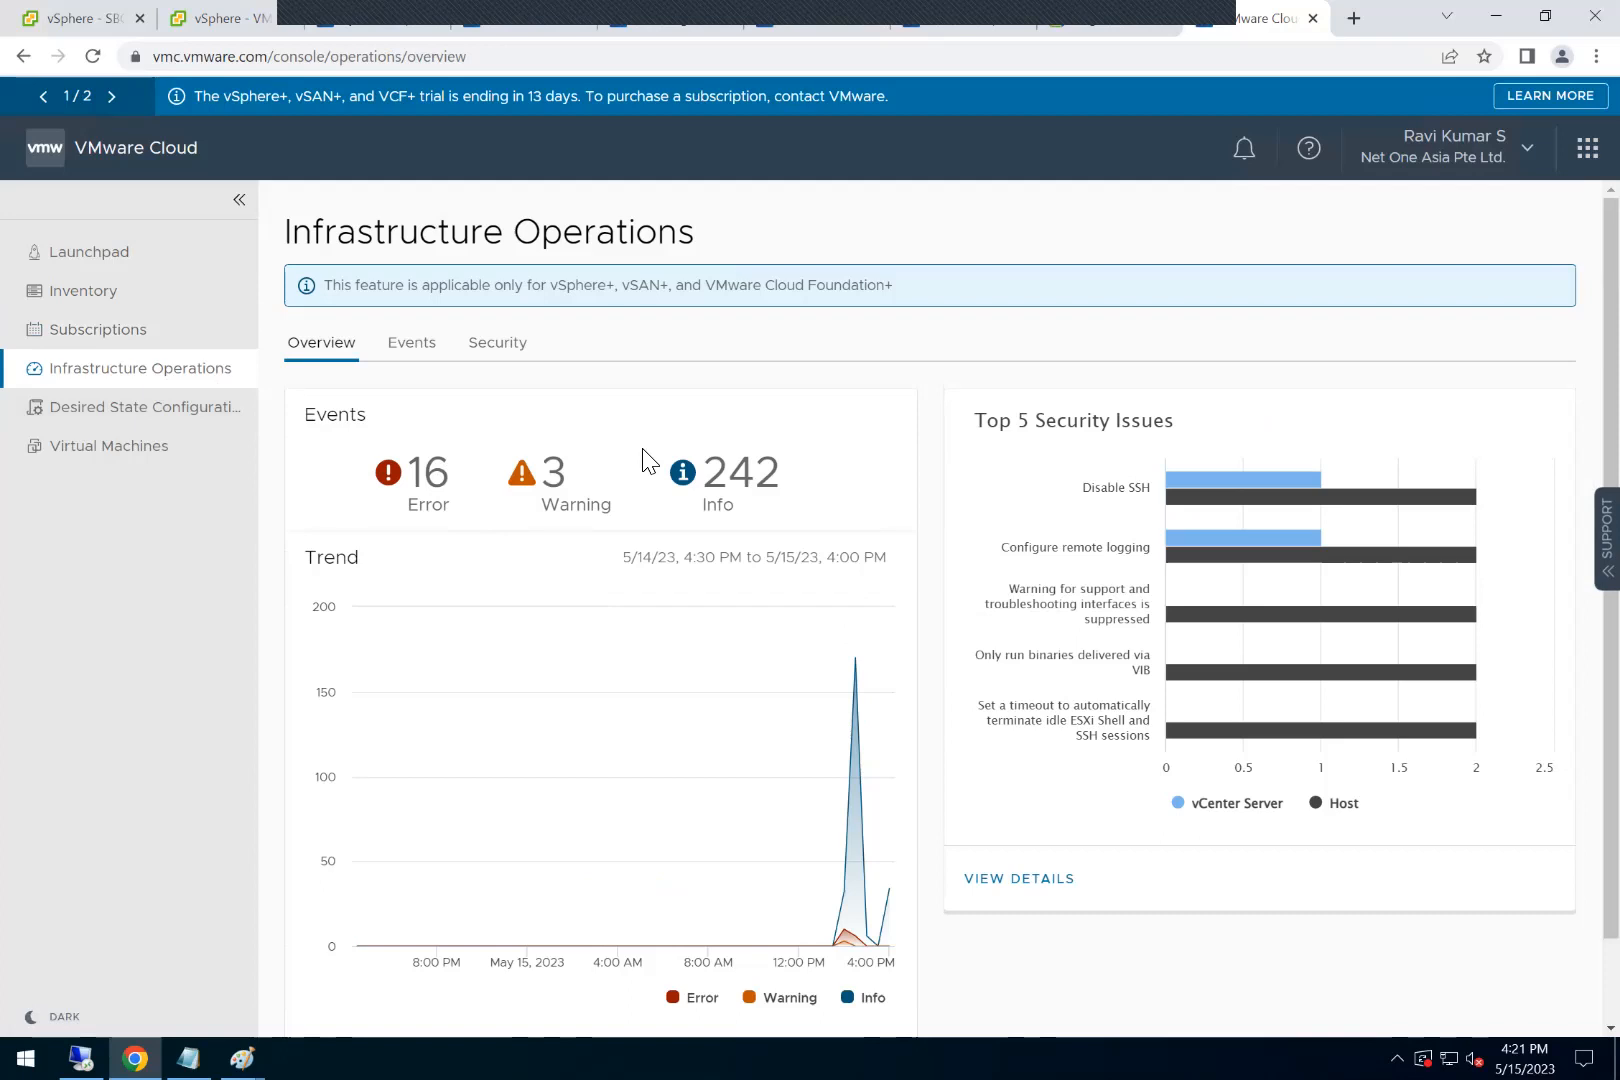
{"action": "left_click", "coordinate": [405, 360]}
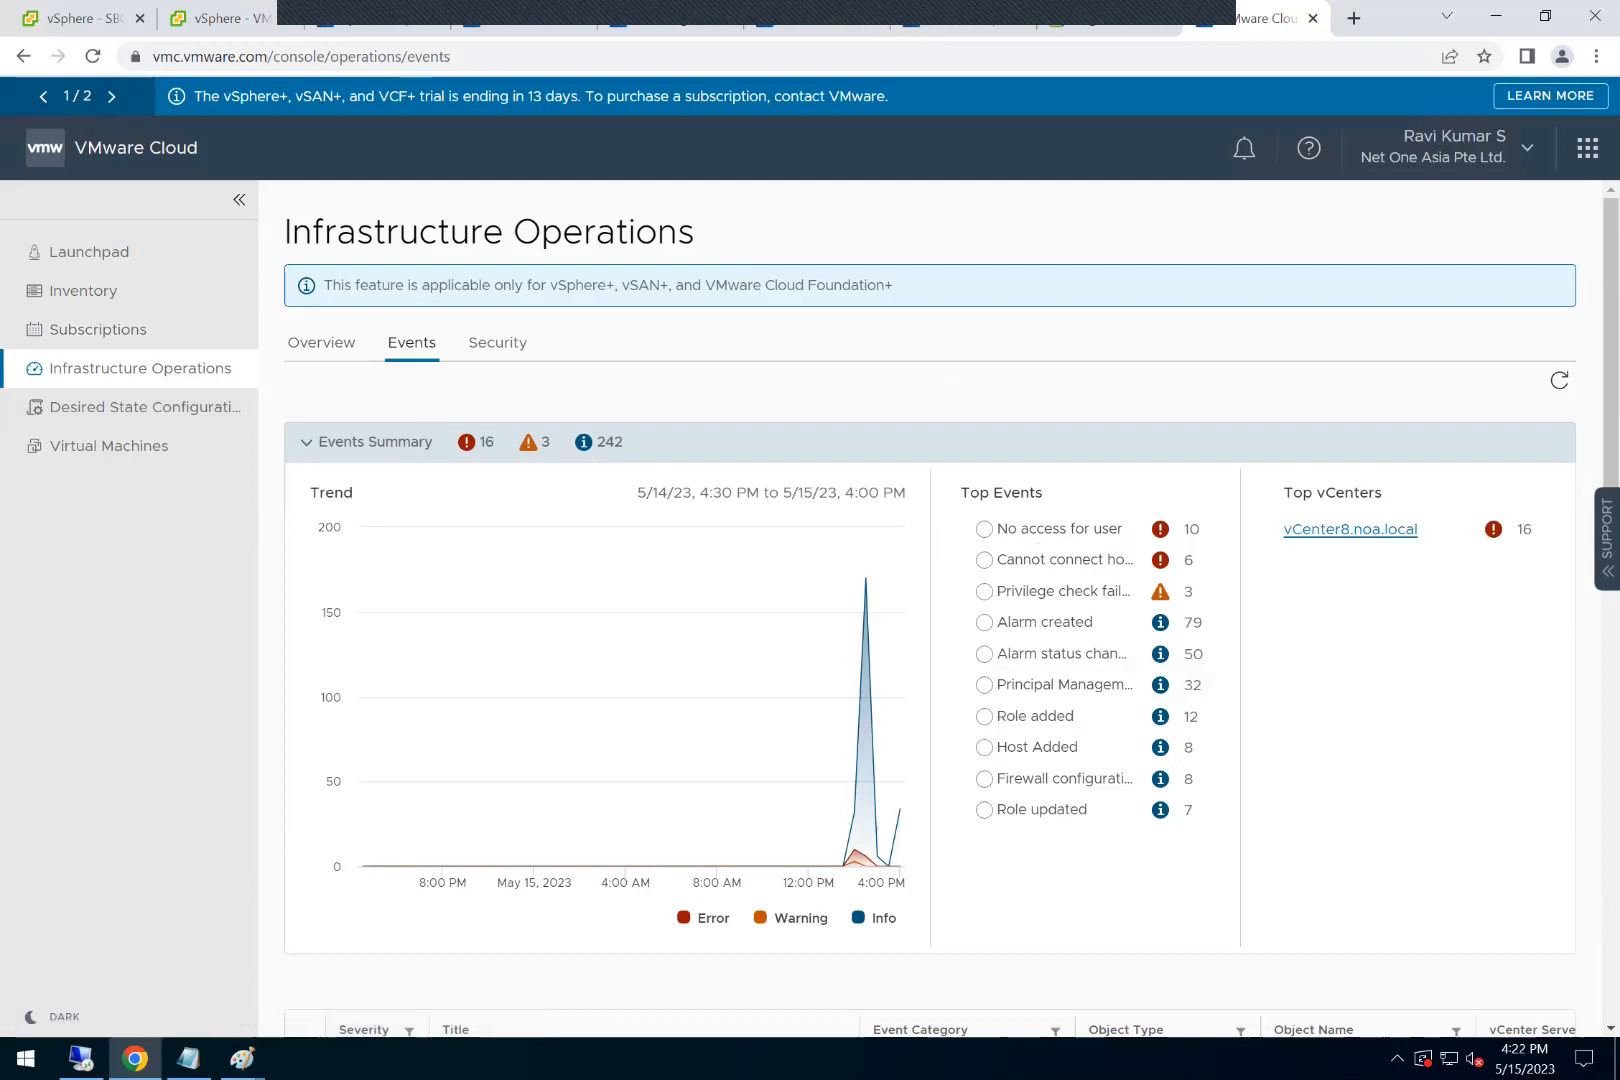
{"action": "left_click", "coordinate": [984, 591]}
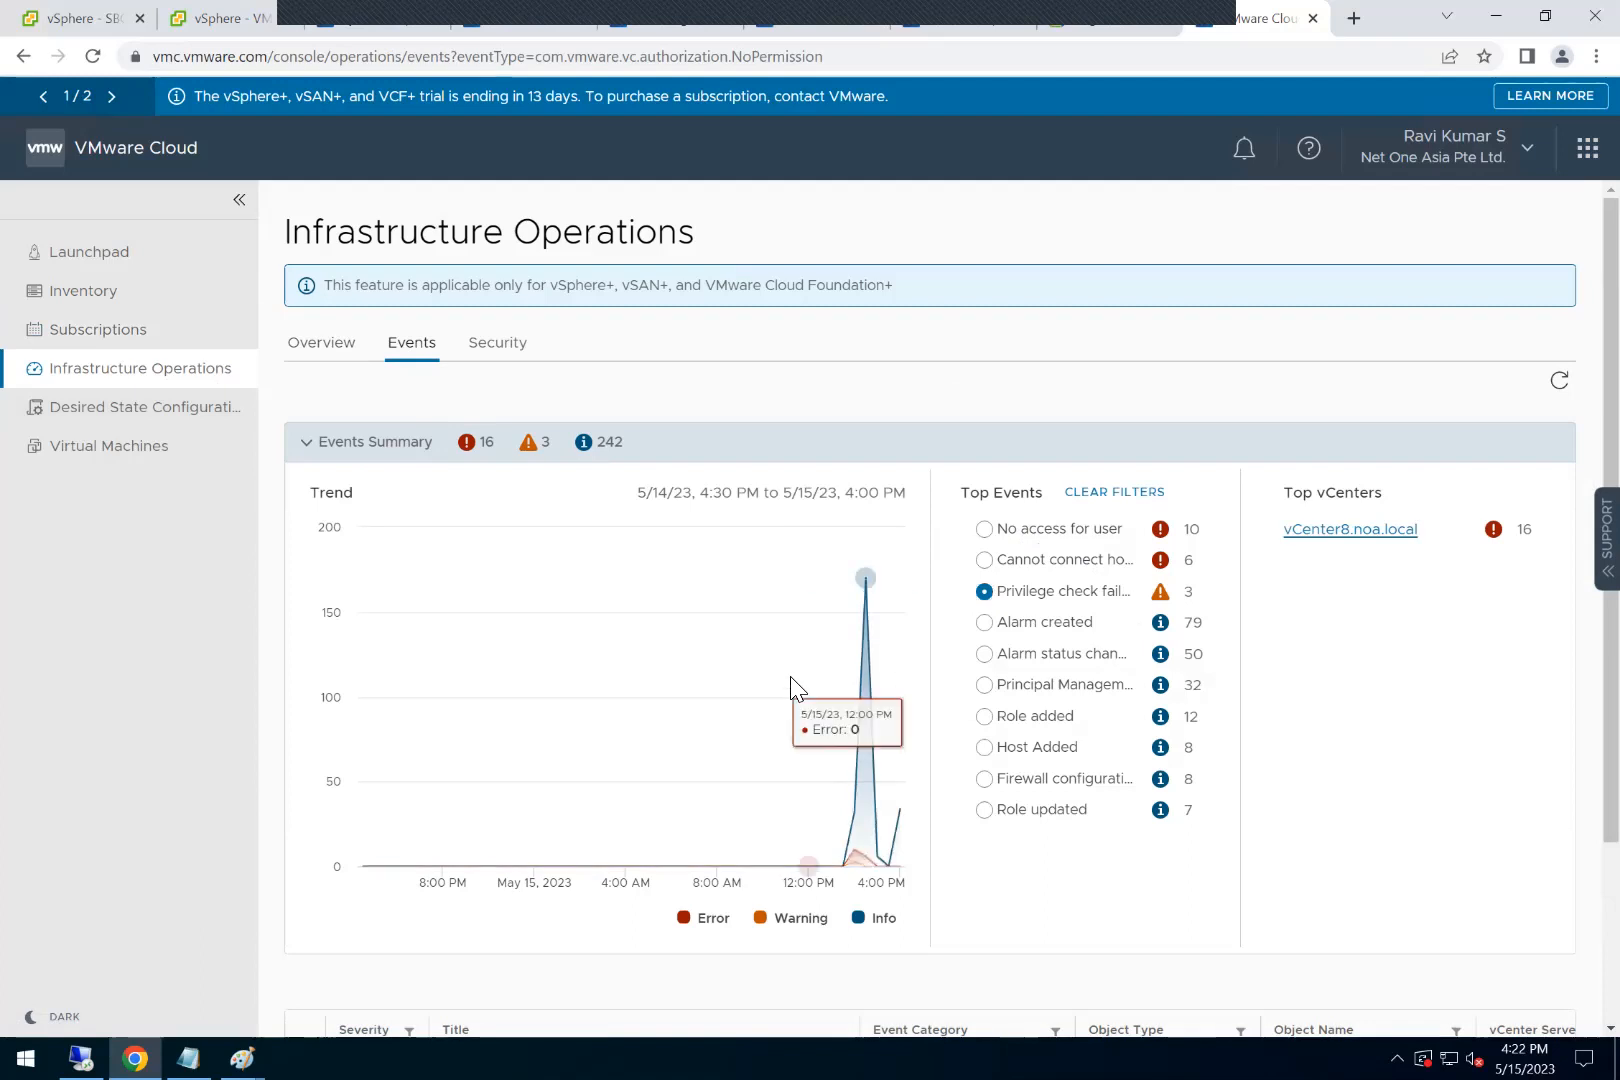
{"action": "scroll", "coordinate": [790, 700], "scroll_direction": "down", "scroll_amount": 2}
{"action": "left_click", "coordinate": [305, 836]}
{"action": "scroll", "coordinate": [305, 836], "scroll_direction": "down", "scroll_amount": 2}
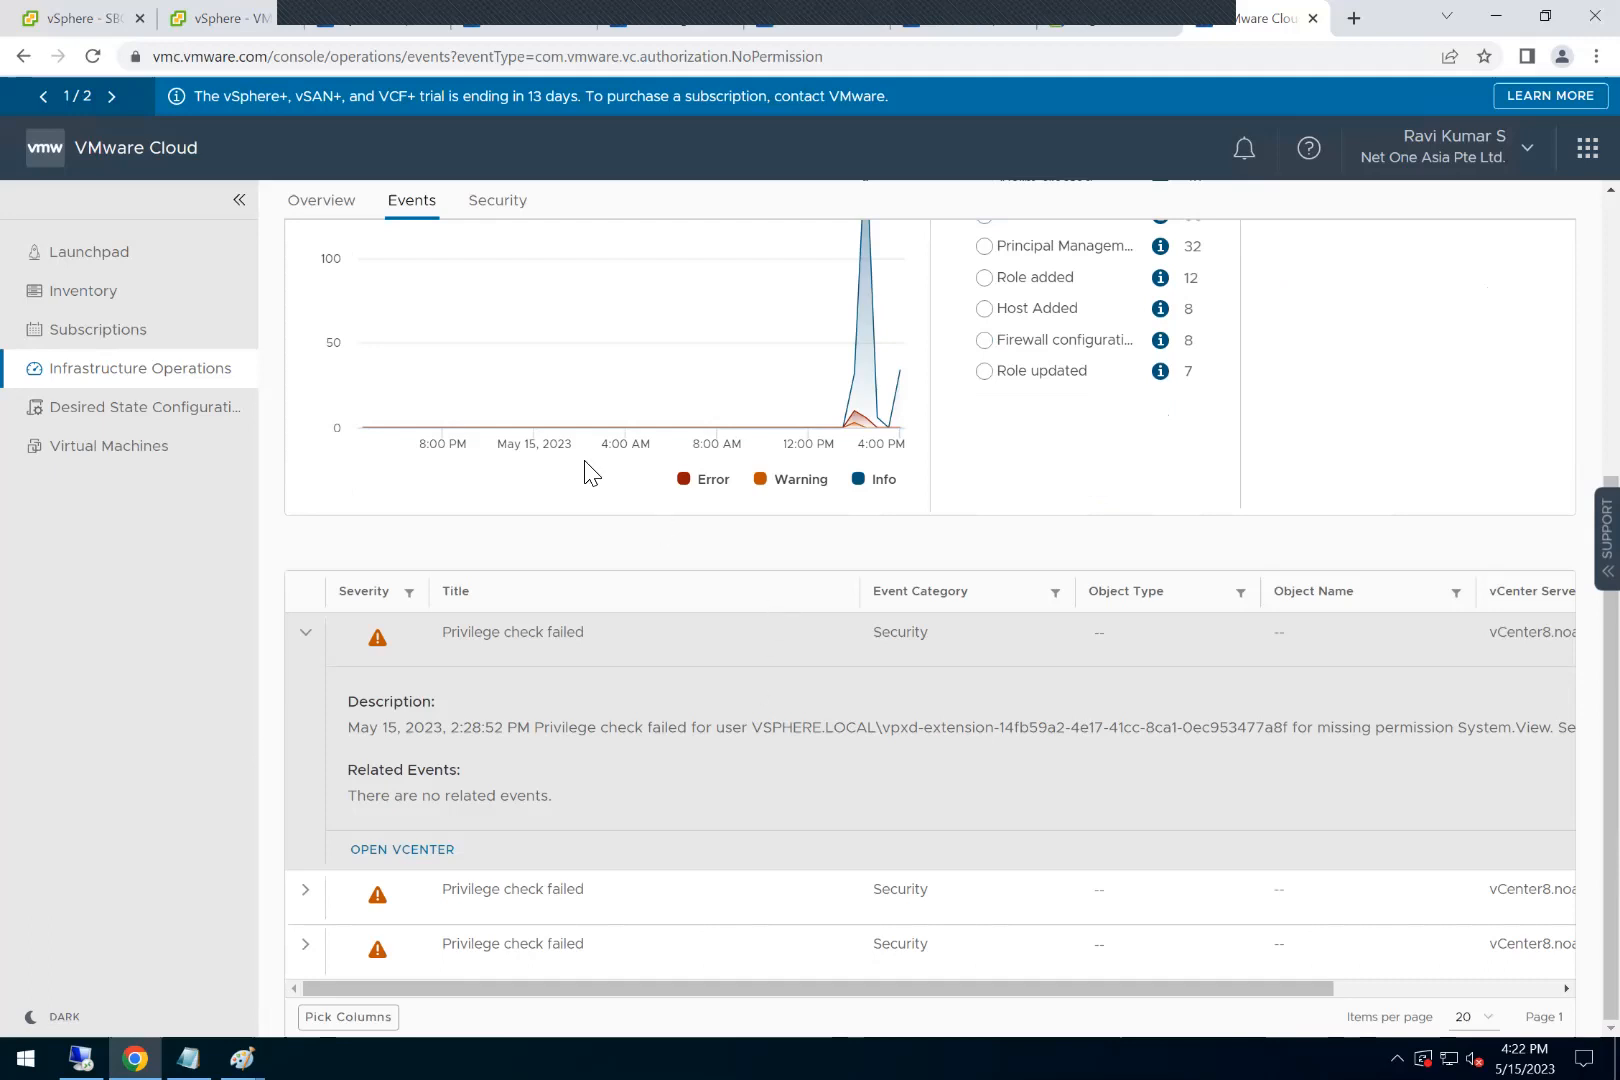
Step: Review the security issues in Infrastructure Operations and examine the Disable SSH issue's details and affected items
{"action": "scroll", "coordinate": [592, 472], "scroll_direction": "up", "scroll_amount": 3}
{"action": "left_click", "coordinate": [496, 345]}
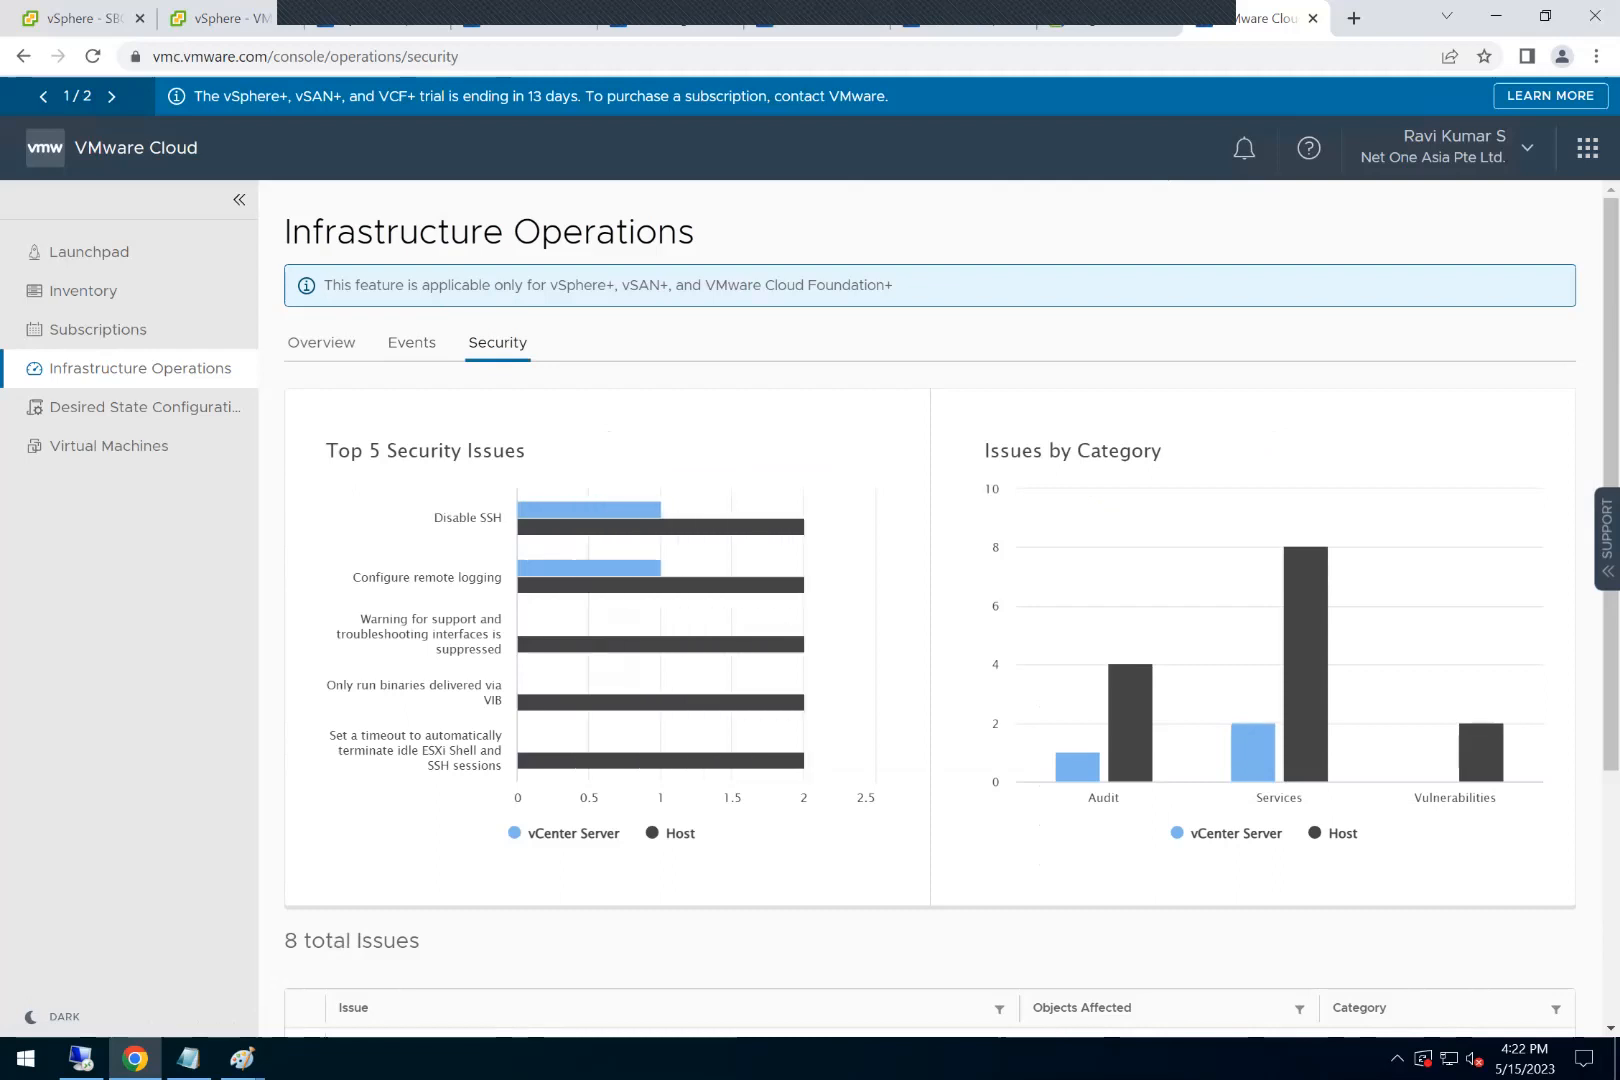
{"action": "scroll", "coordinate": [664, 724], "scroll_direction": "down", "scroll_amount": 3}
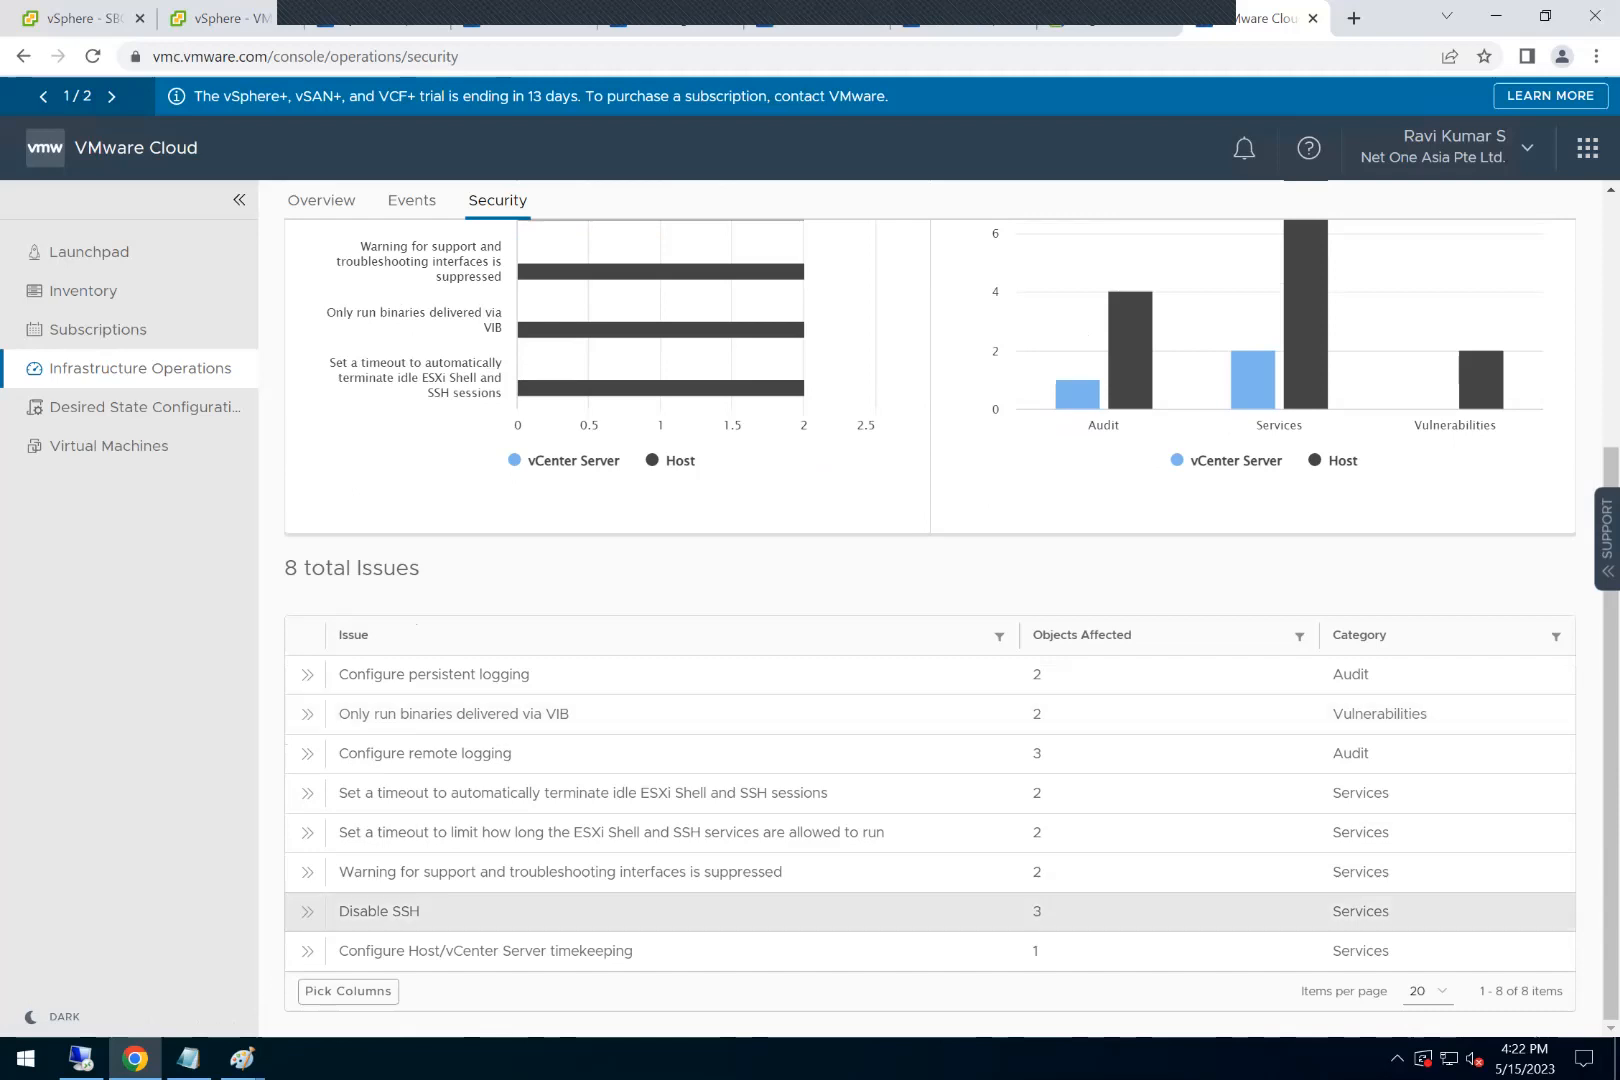
{"action": "left_click", "coordinate": [307, 911]}
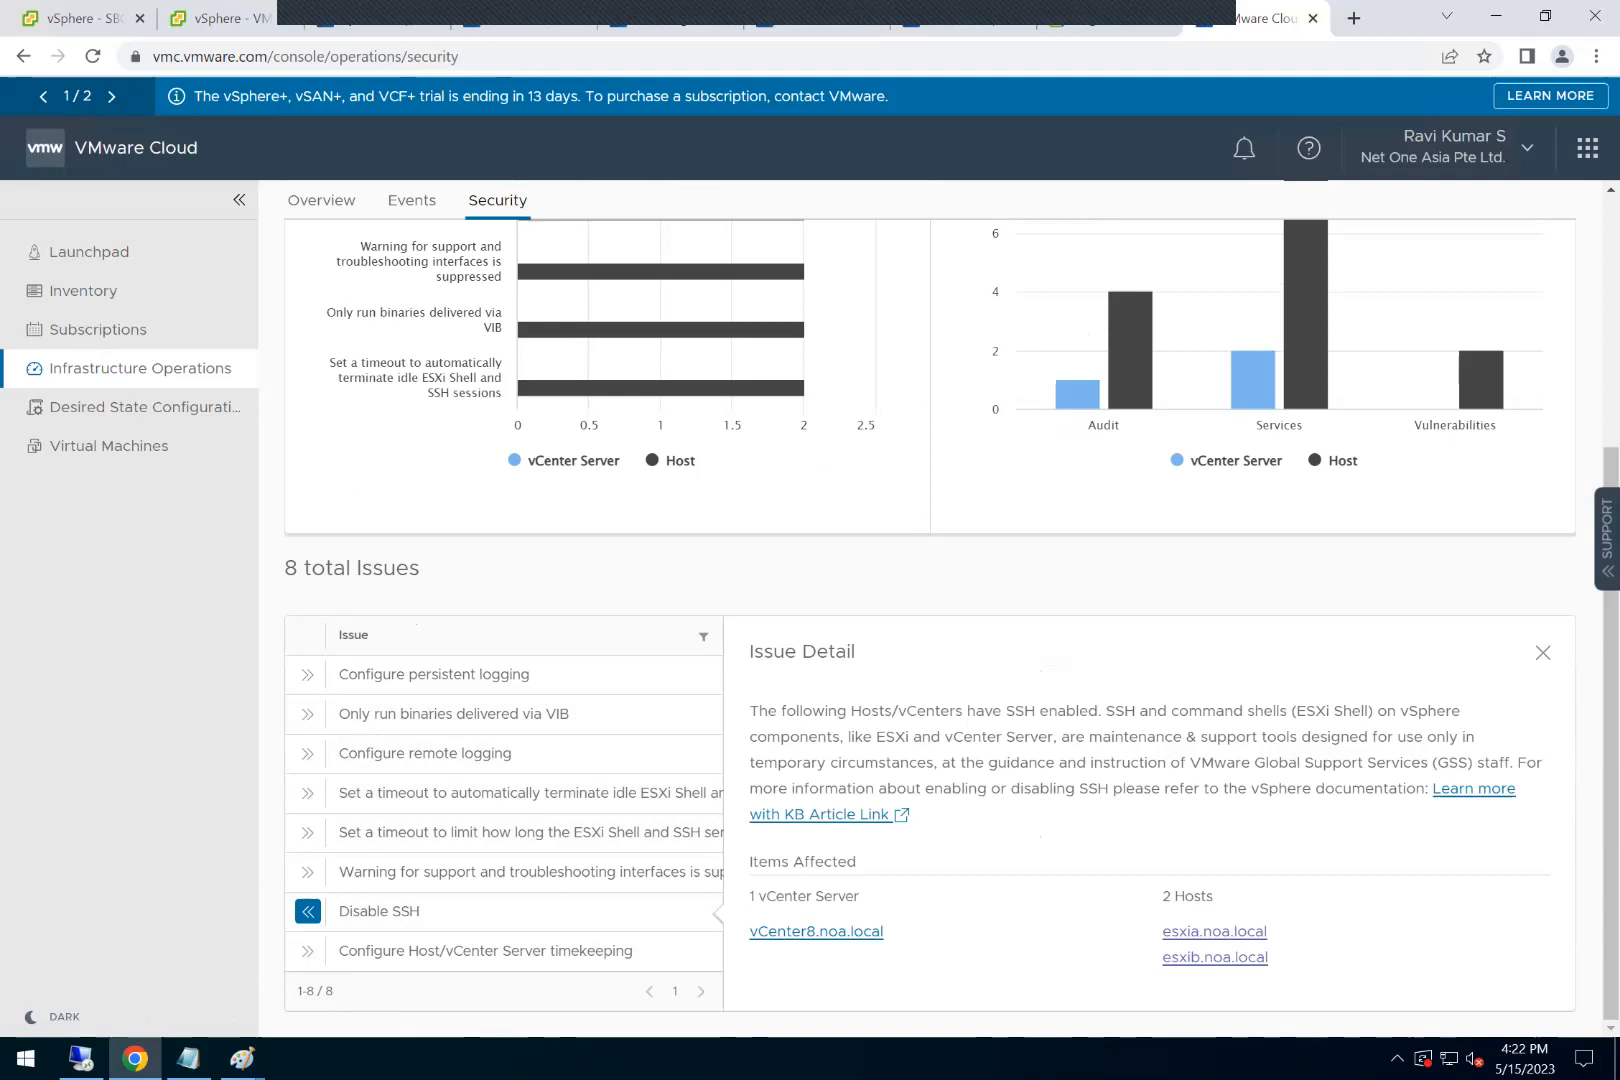
{"action": "left_click", "coordinate": [307, 911]}
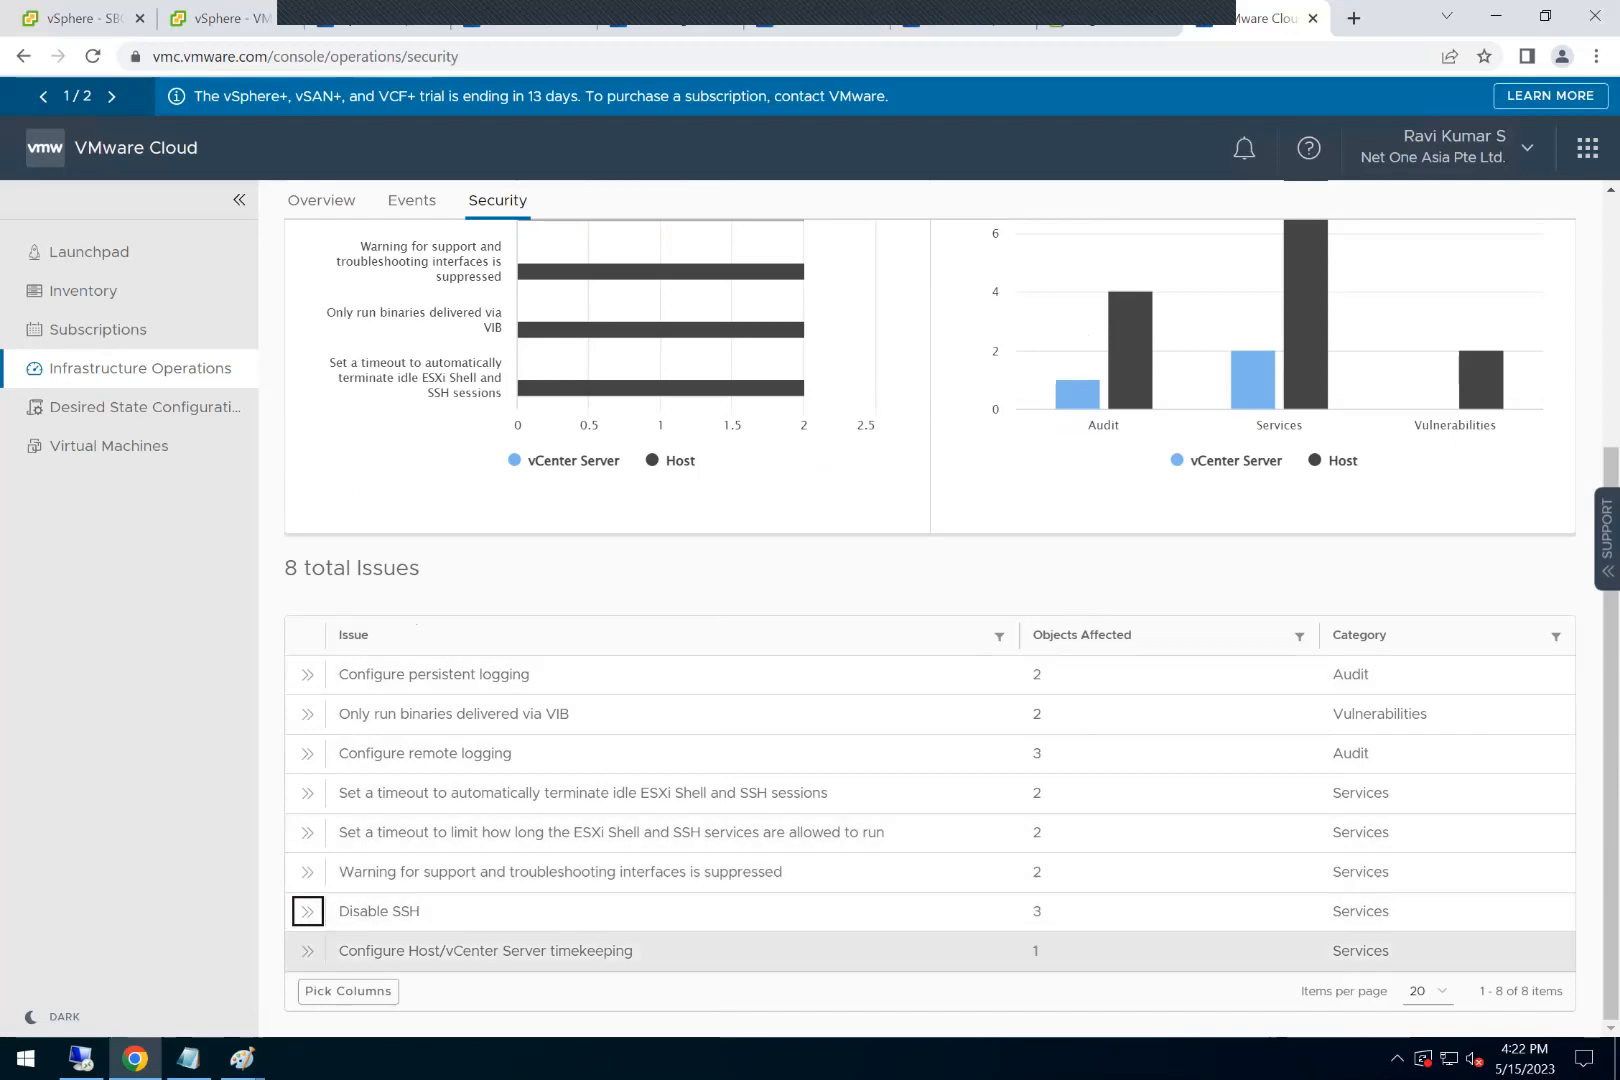
{"action": "left_click", "coordinate": [379, 912]}
{"action": "left_click", "coordinate": [308, 912]}
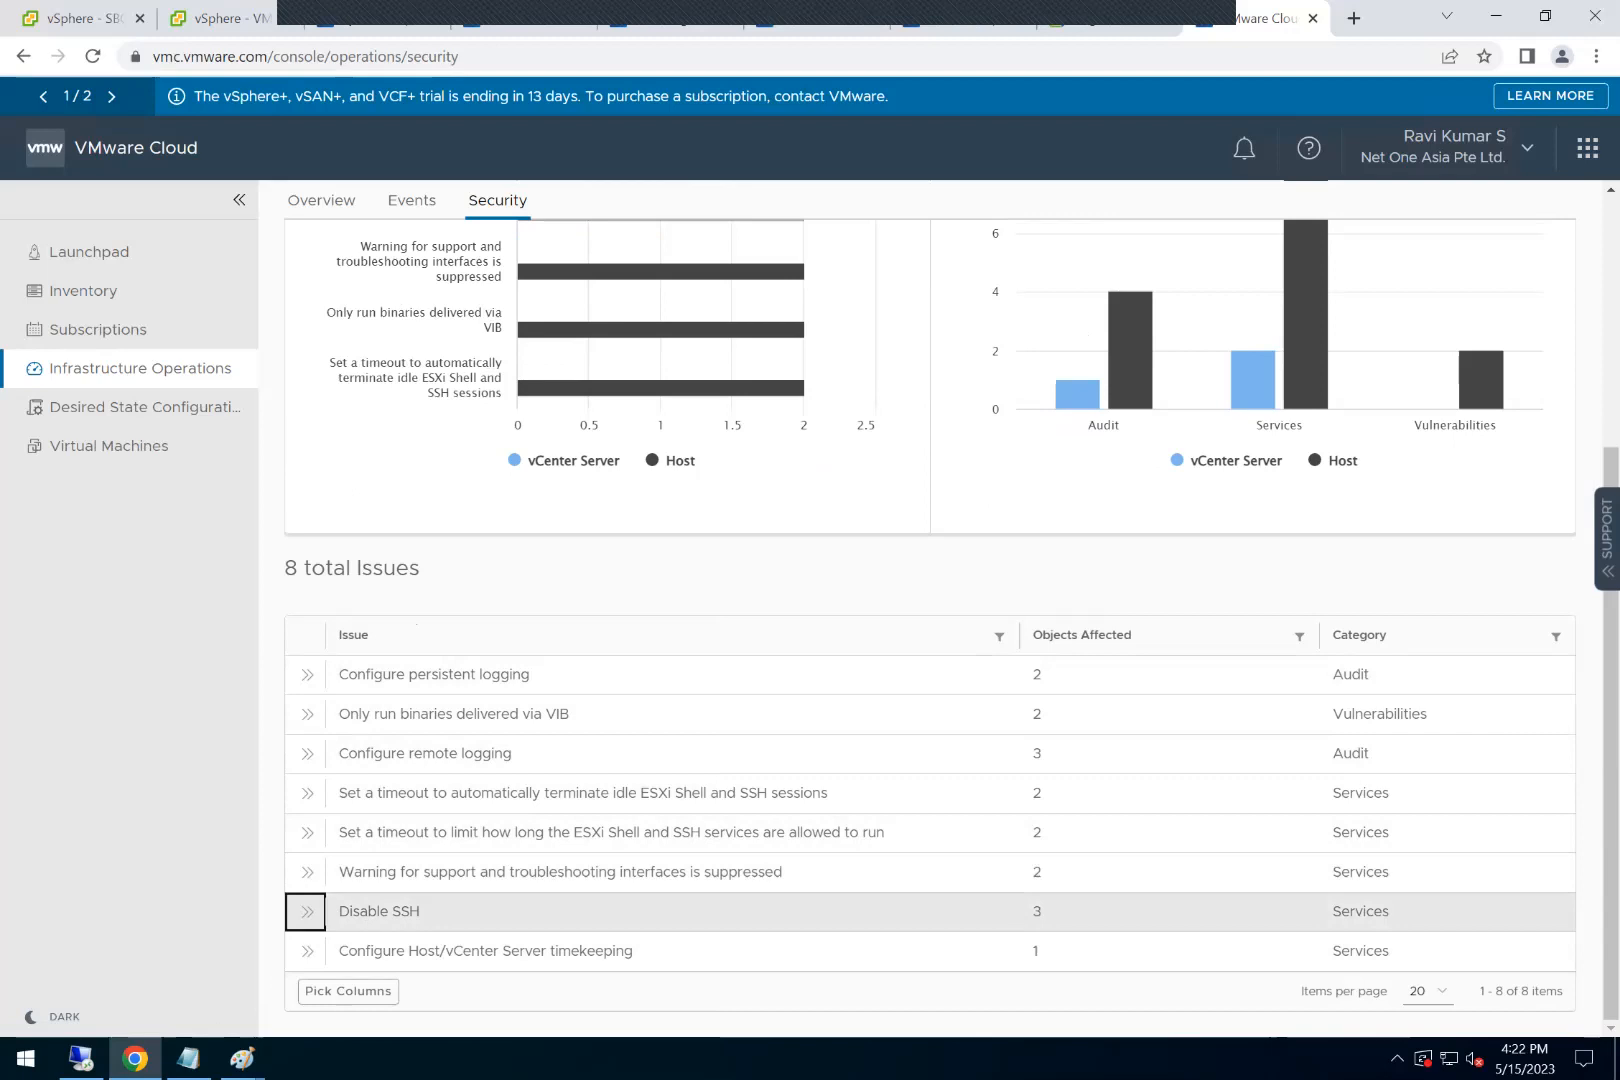
{"action": "left_click", "coordinate": [308, 912]}
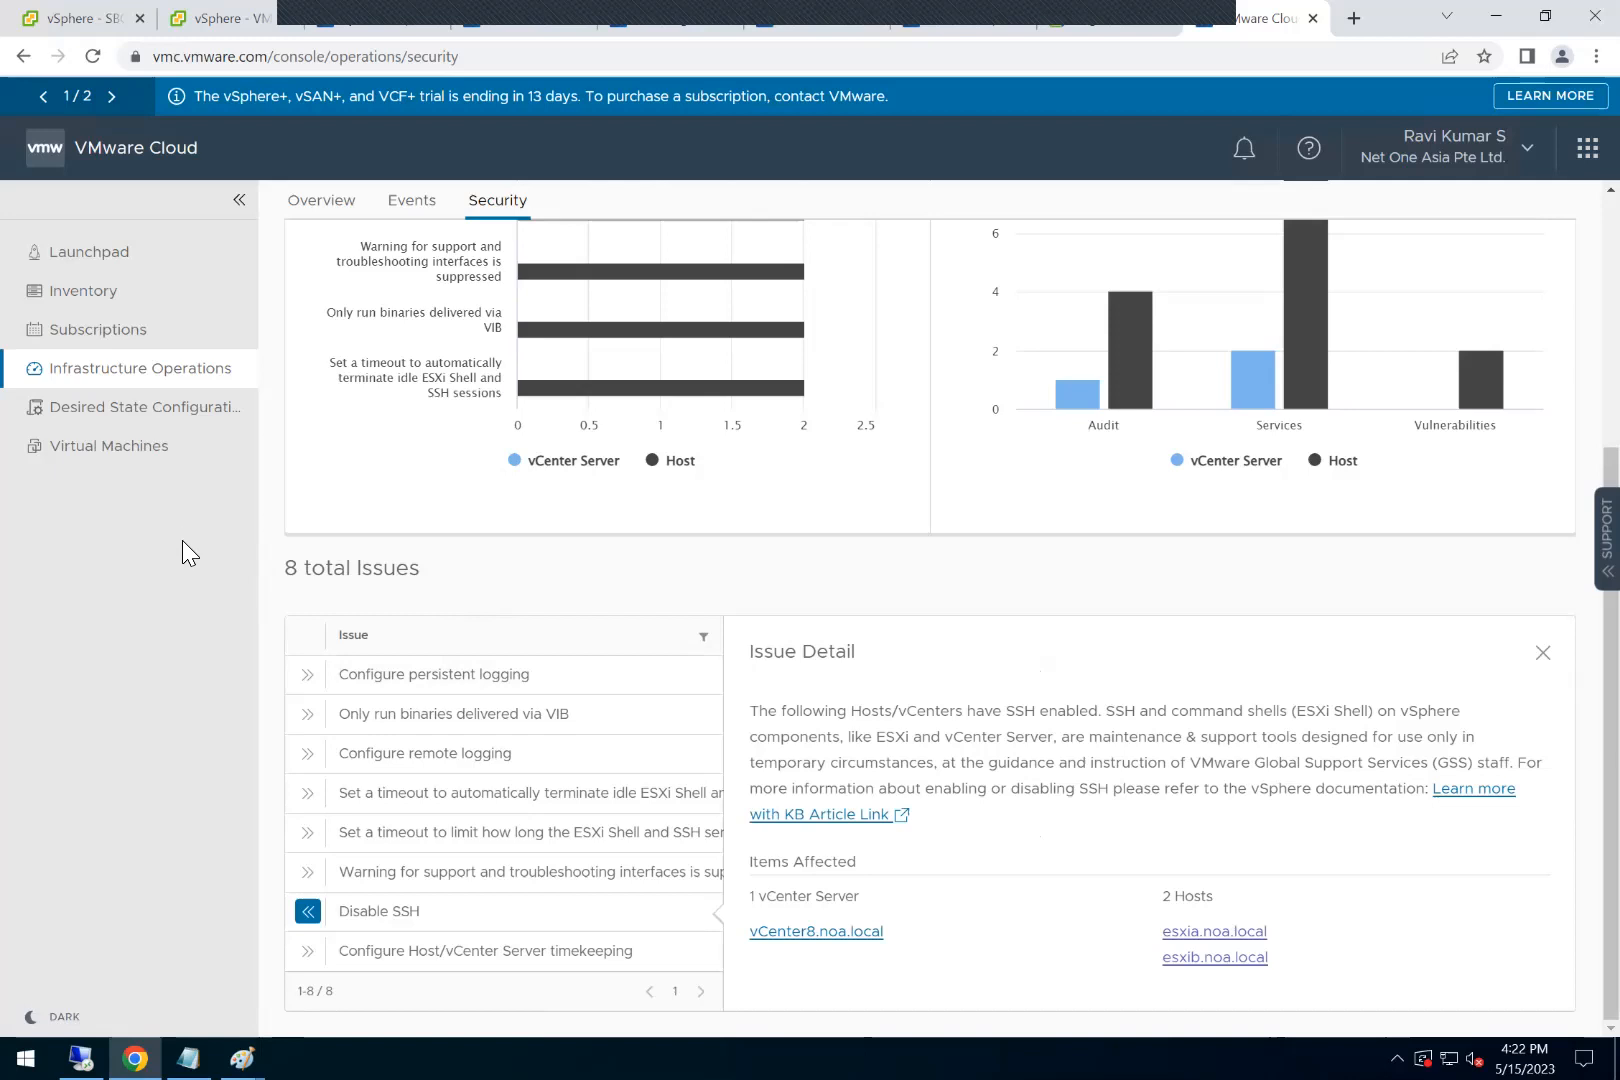
Step: Start creating a desired state profile in Desired State Configuration and read through the three stages in its instruction overview
{"action": "left_click", "coordinate": [178, 425]}
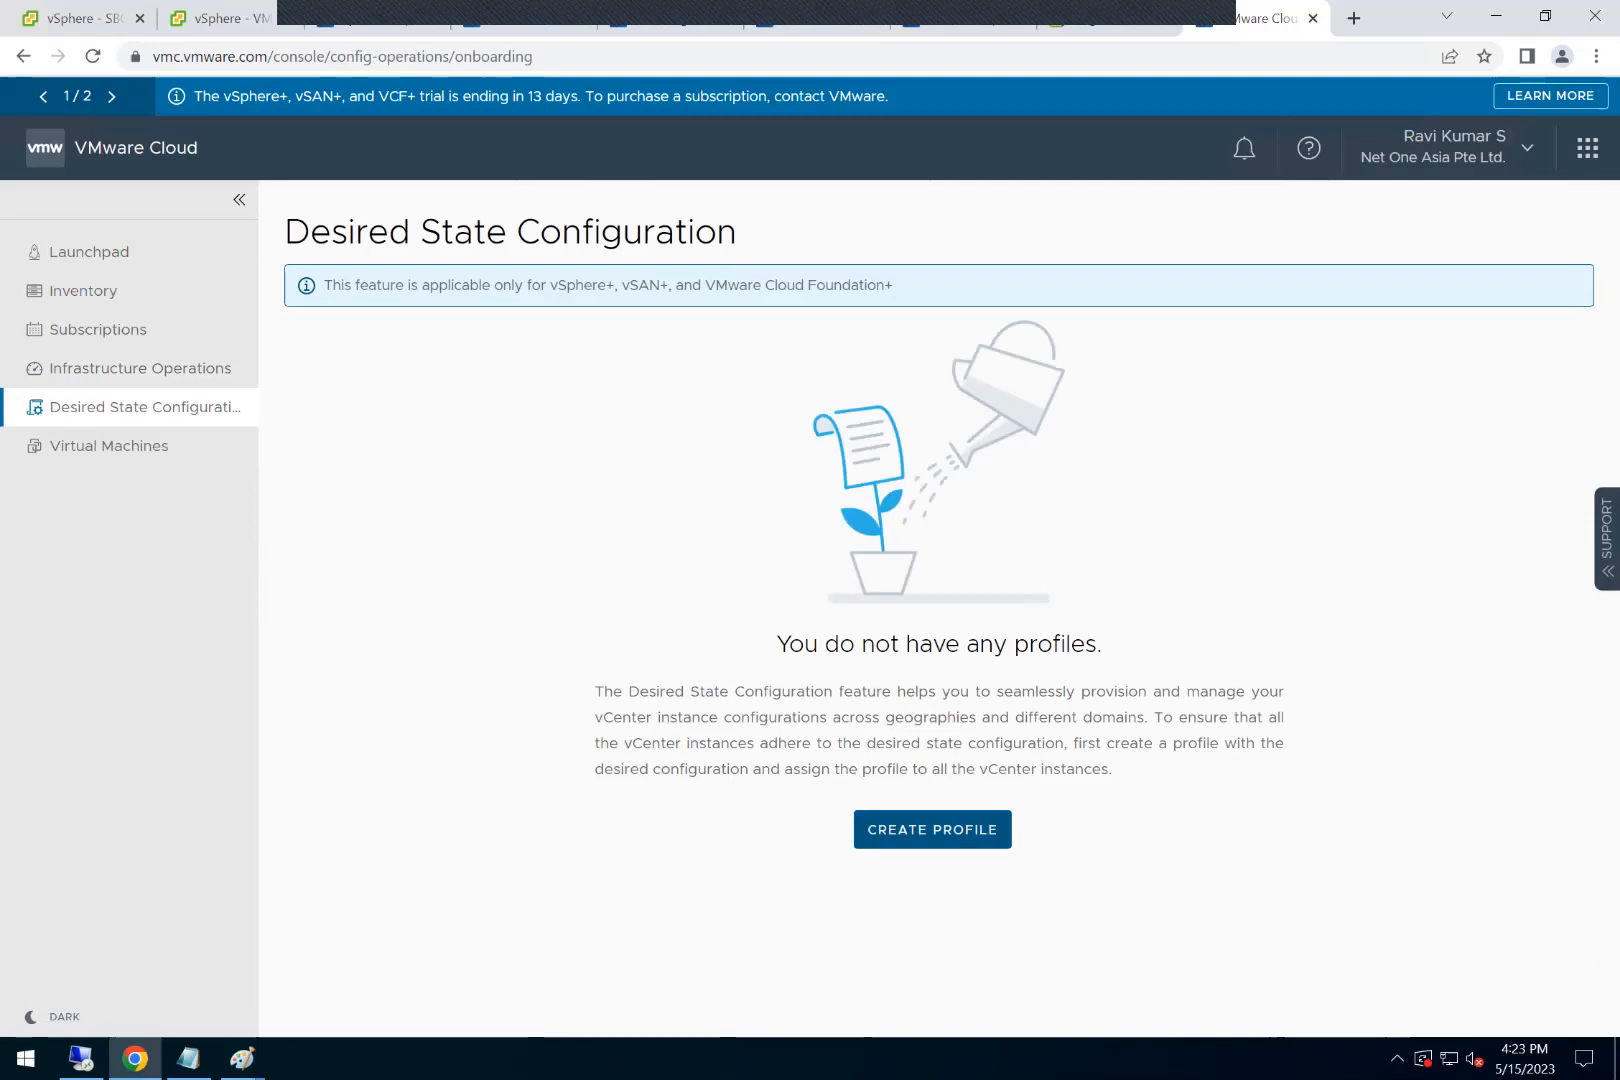
{"action": "left_click", "coordinate": [932, 831]}
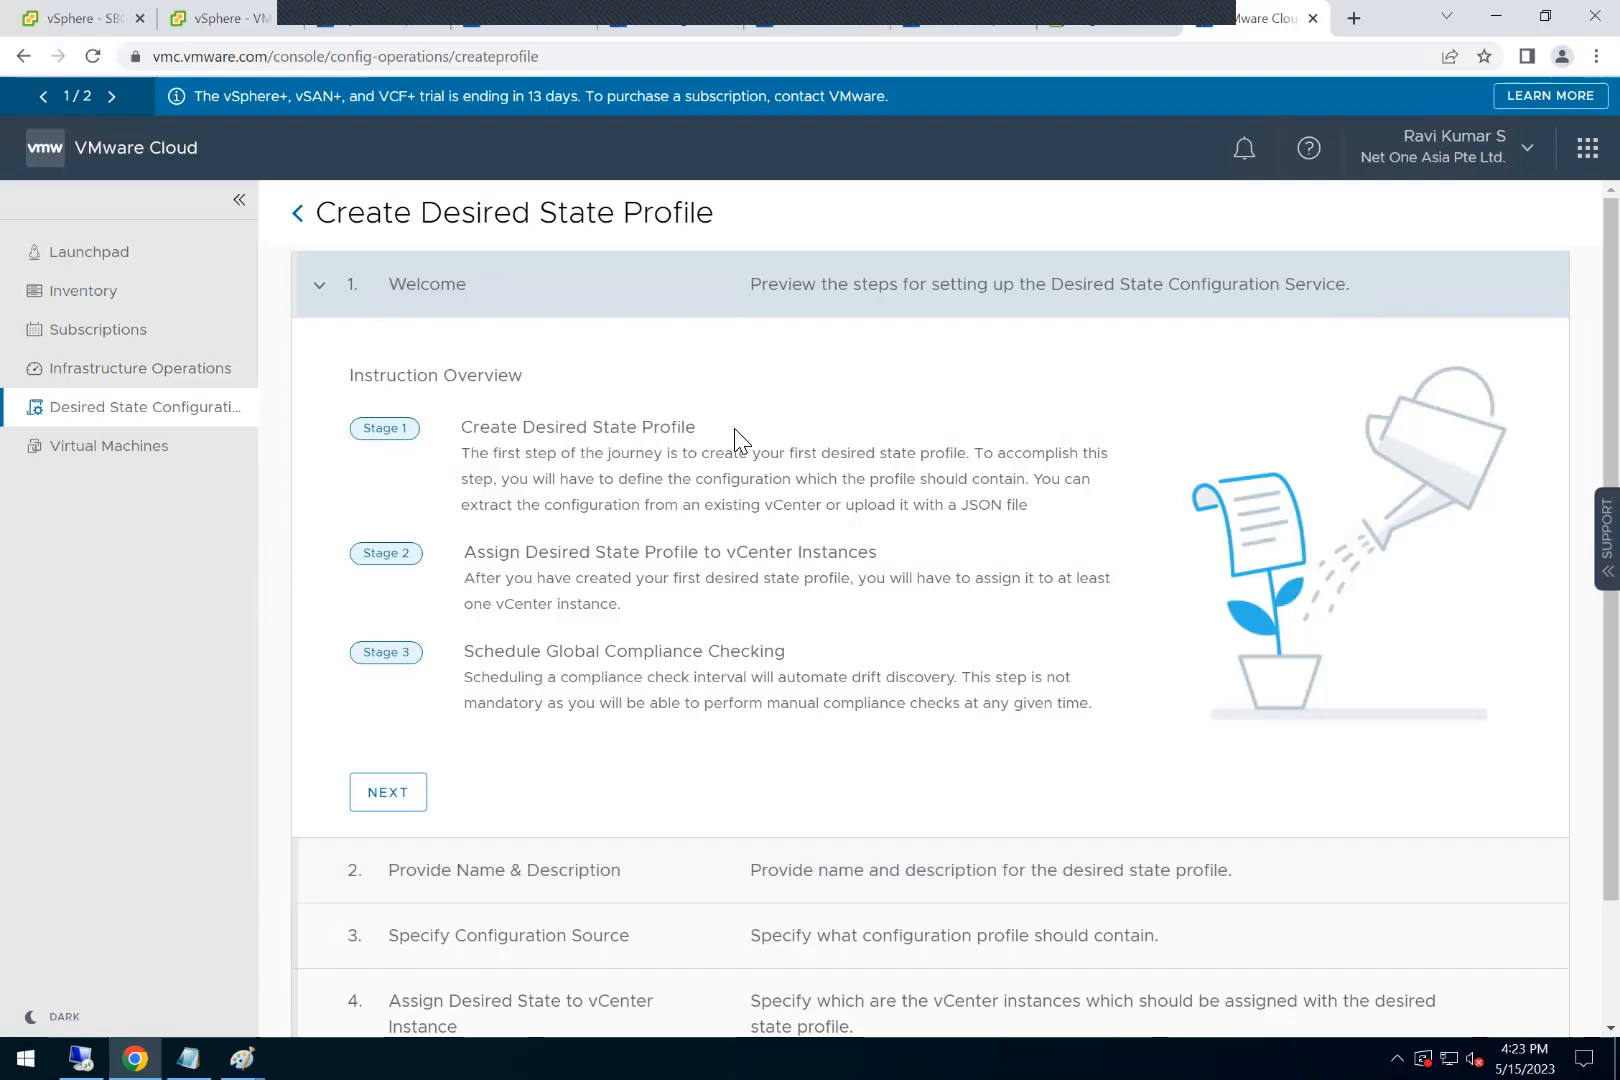
{"action": "left_click_drag", "start_coordinate": [735, 440], "coordinate": [490, 430]}
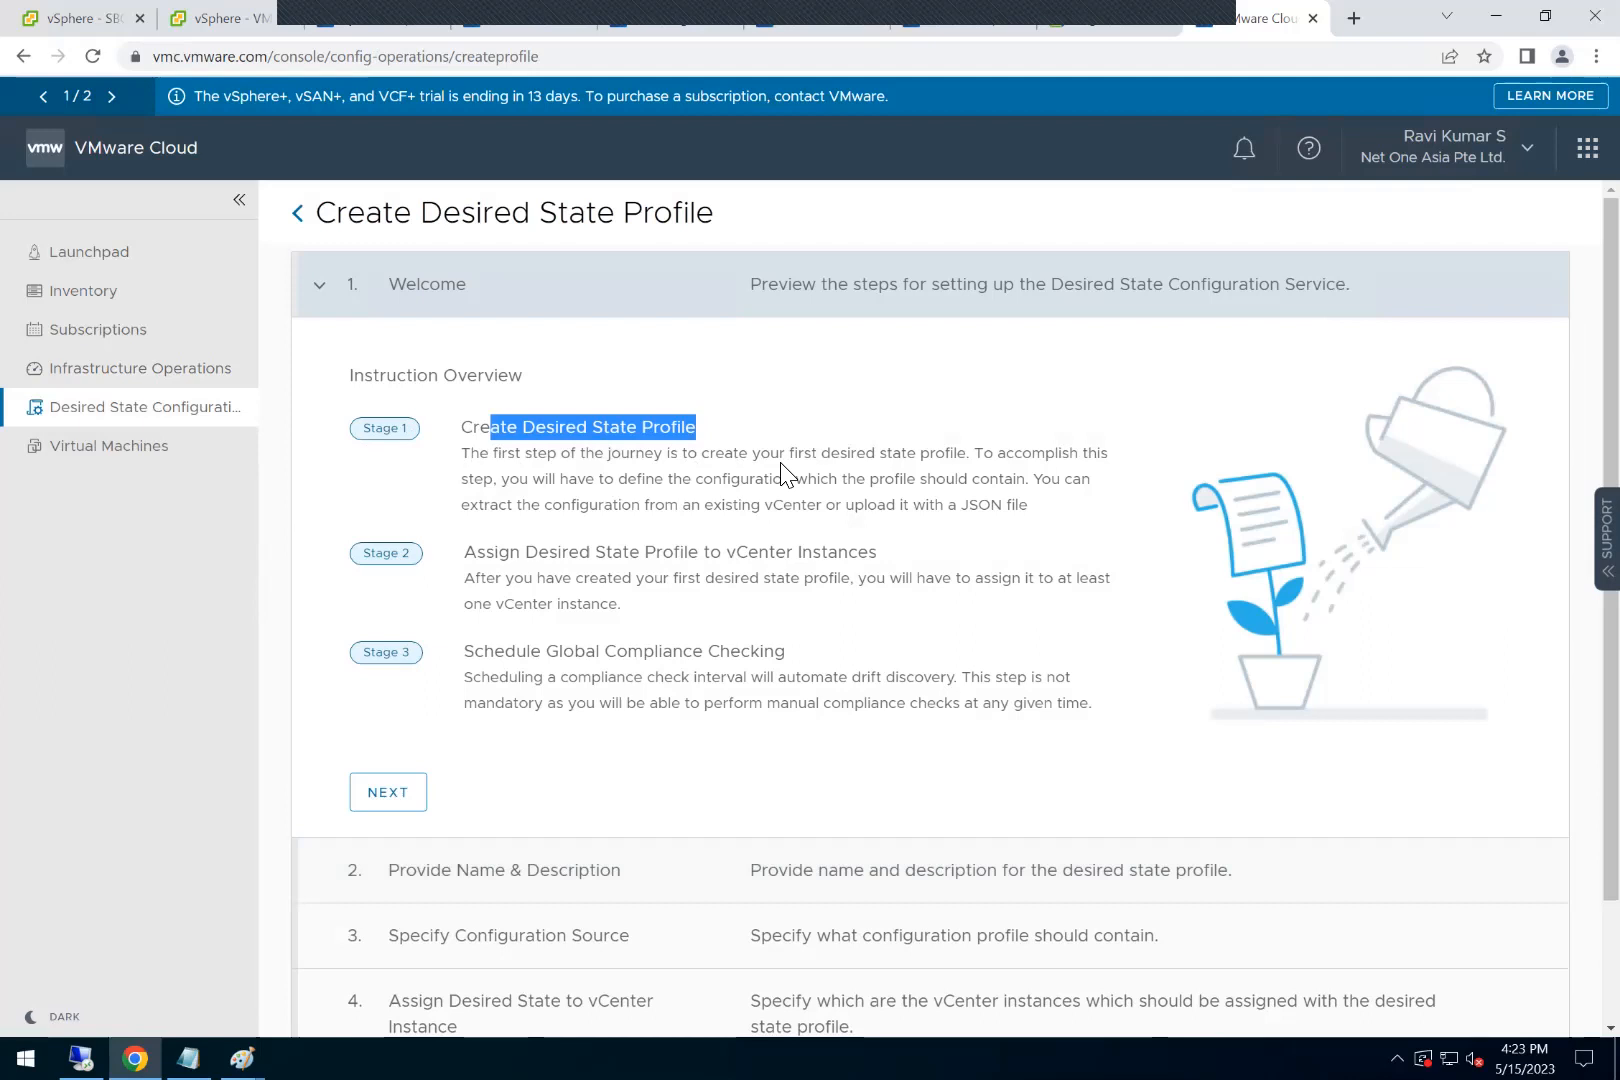
{"action": "left_click_drag", "start_coordinate": [597, 562], "coordinate": [785, 580]}
{"action": "left_click", "coordinate": [787, 583]}
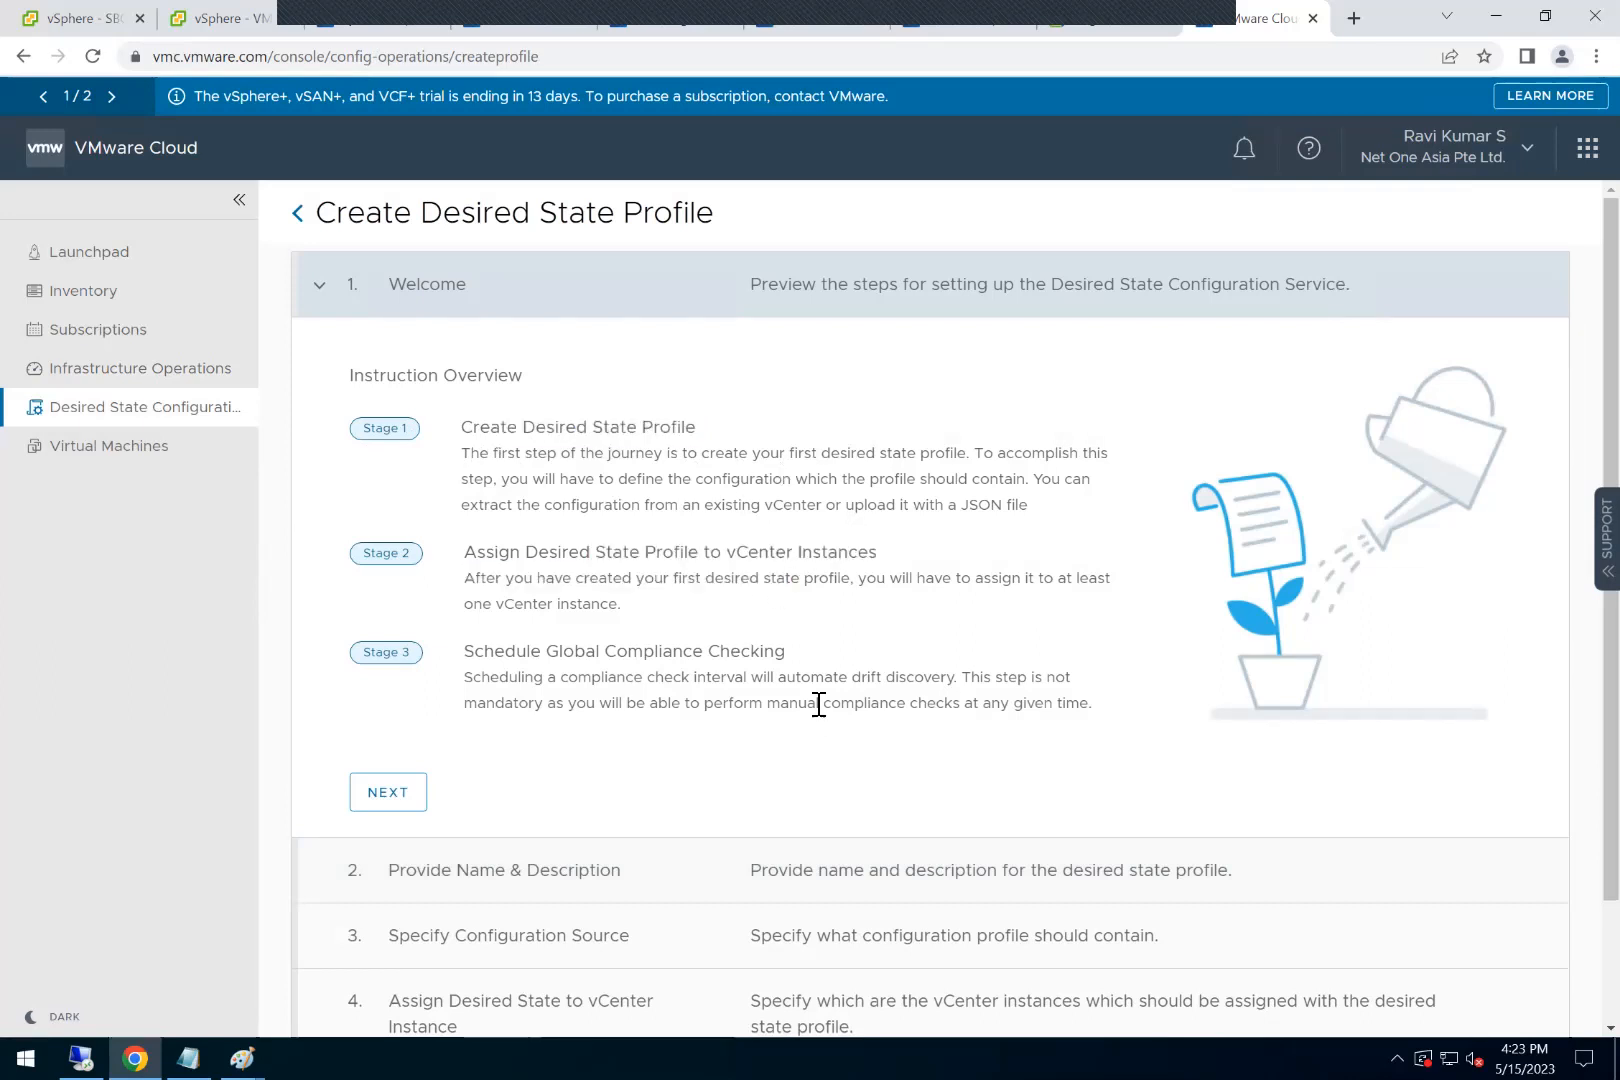
{"action": "left_click_drag", "start_coordinate": [708, 651], "coordinate": [818, 704]}
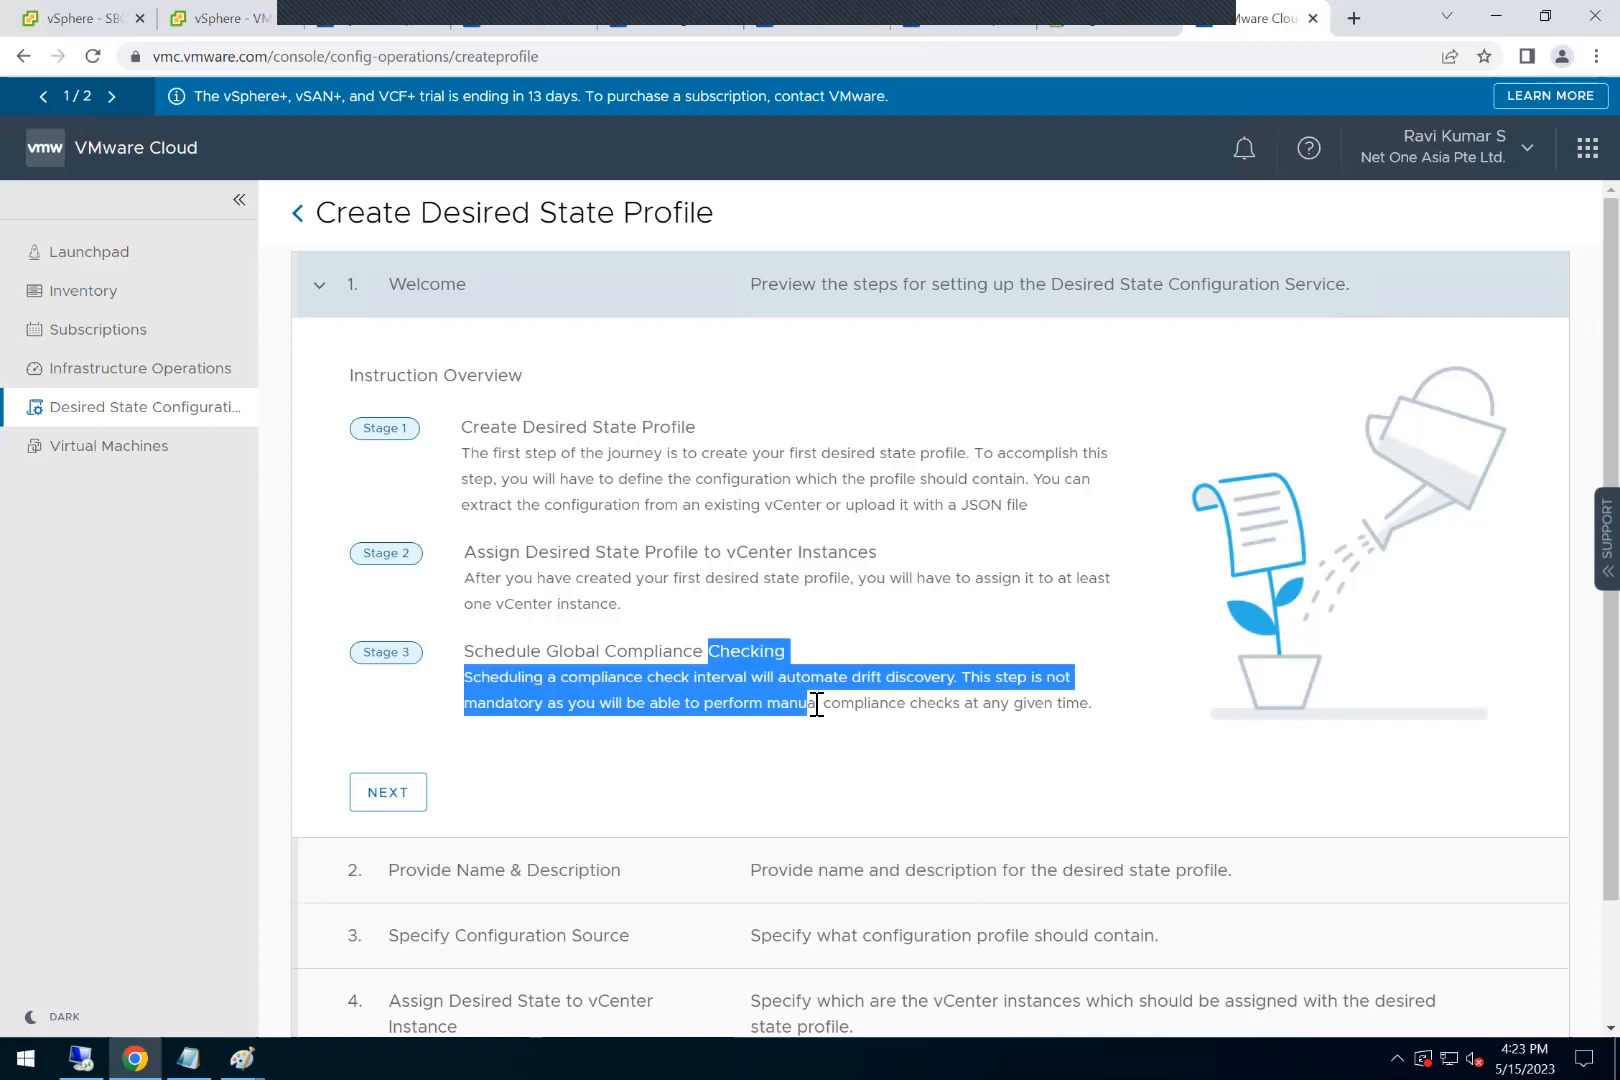
{"action": "scroll", "coordinate": [817, 714], "scroll_direction": "down", "scroll_amount": 2}
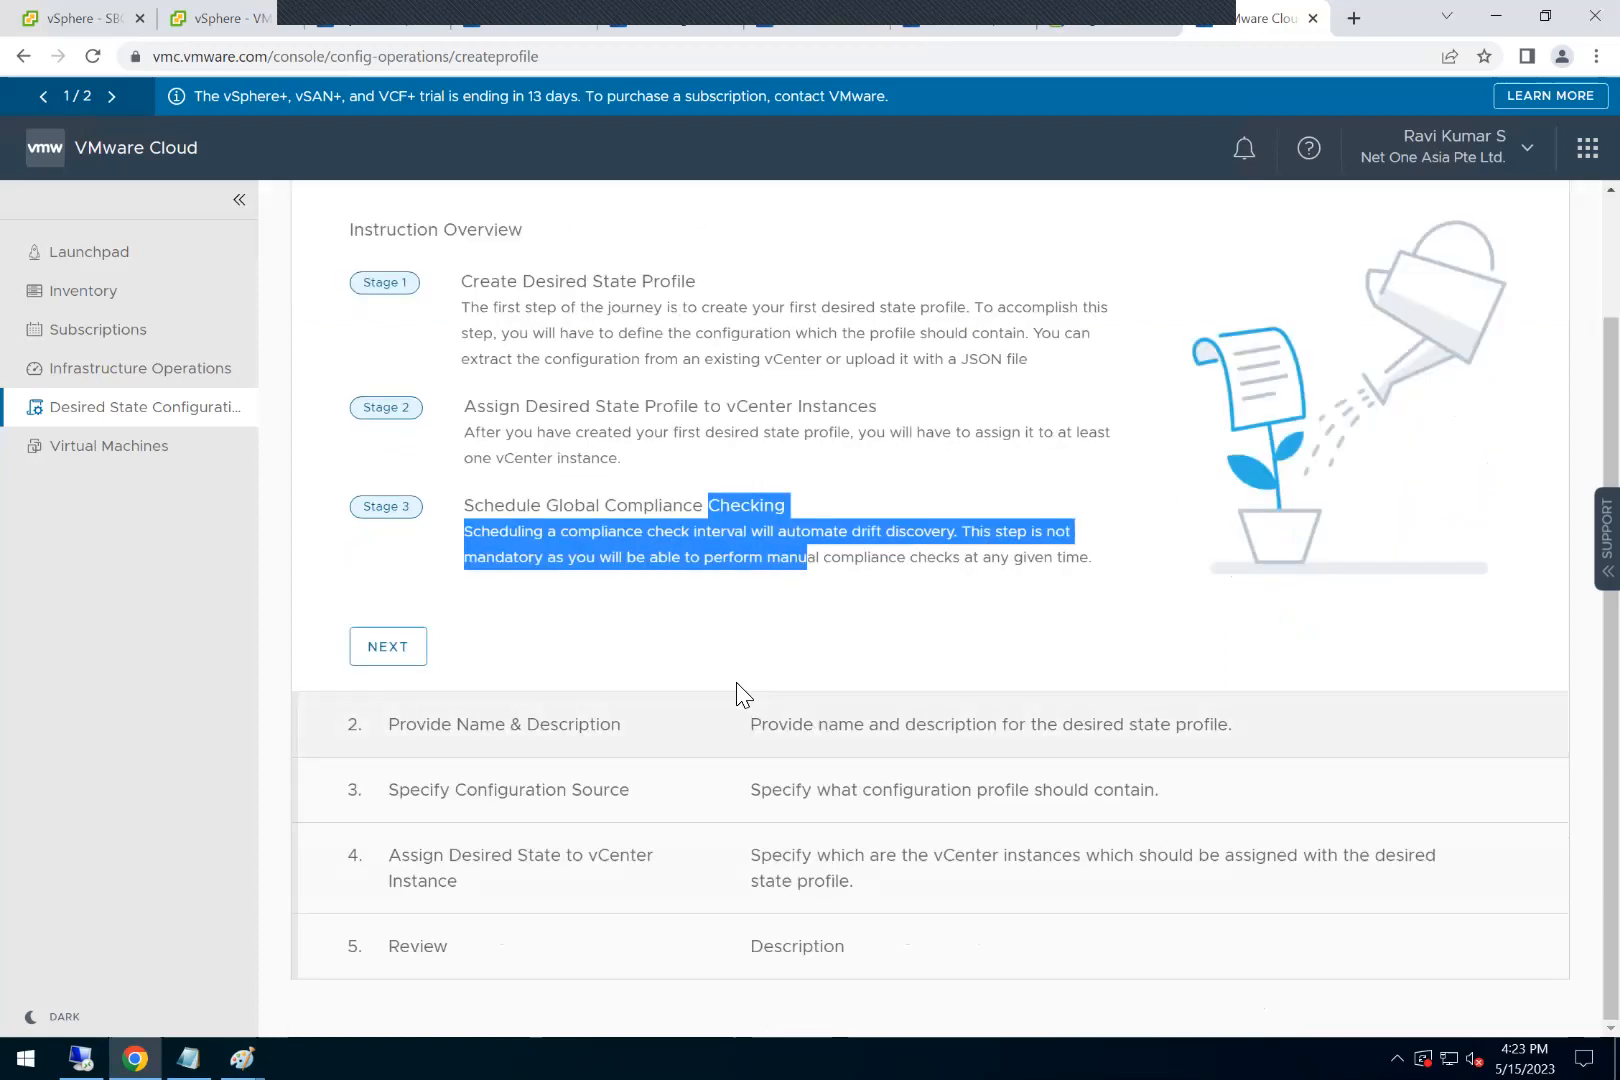
{"action": "scroll", "coordinate": [738, 690], "scroll_direction": "up", "scroll_amount": 2}
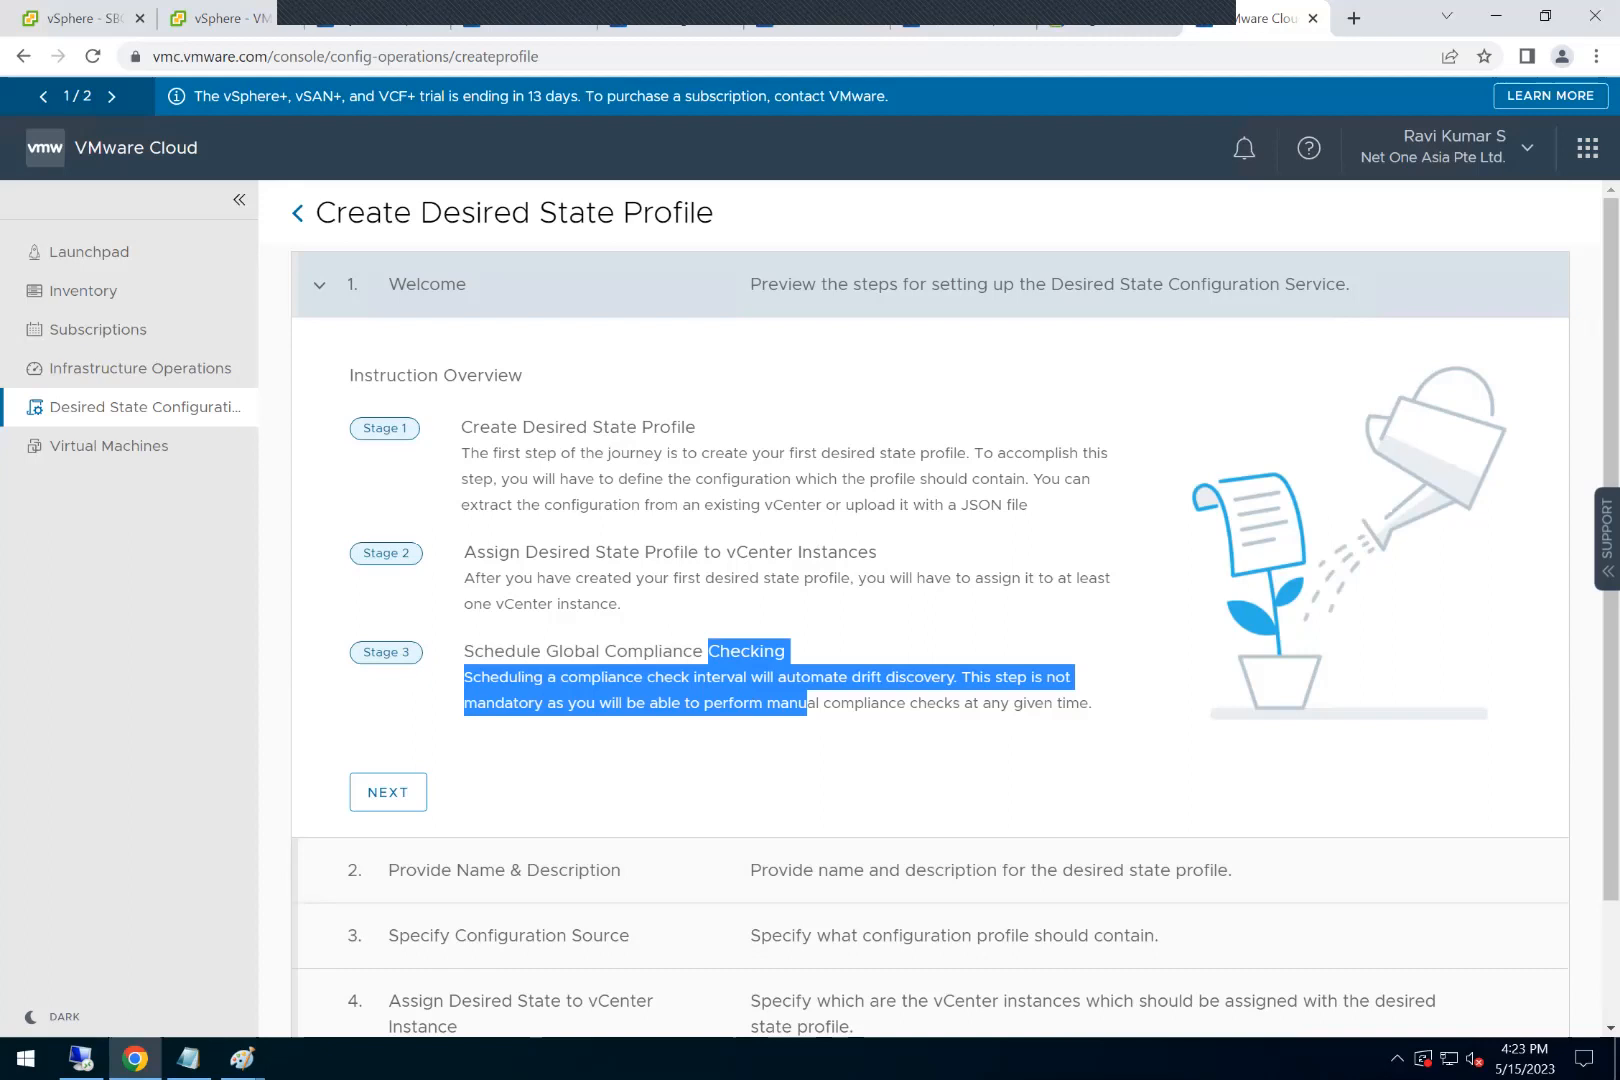
Step: View the Virtual Machines list, try to create a VM, and dismiss the dialog that opens
{"action": "left_click", "coordinate": [112, 447]}
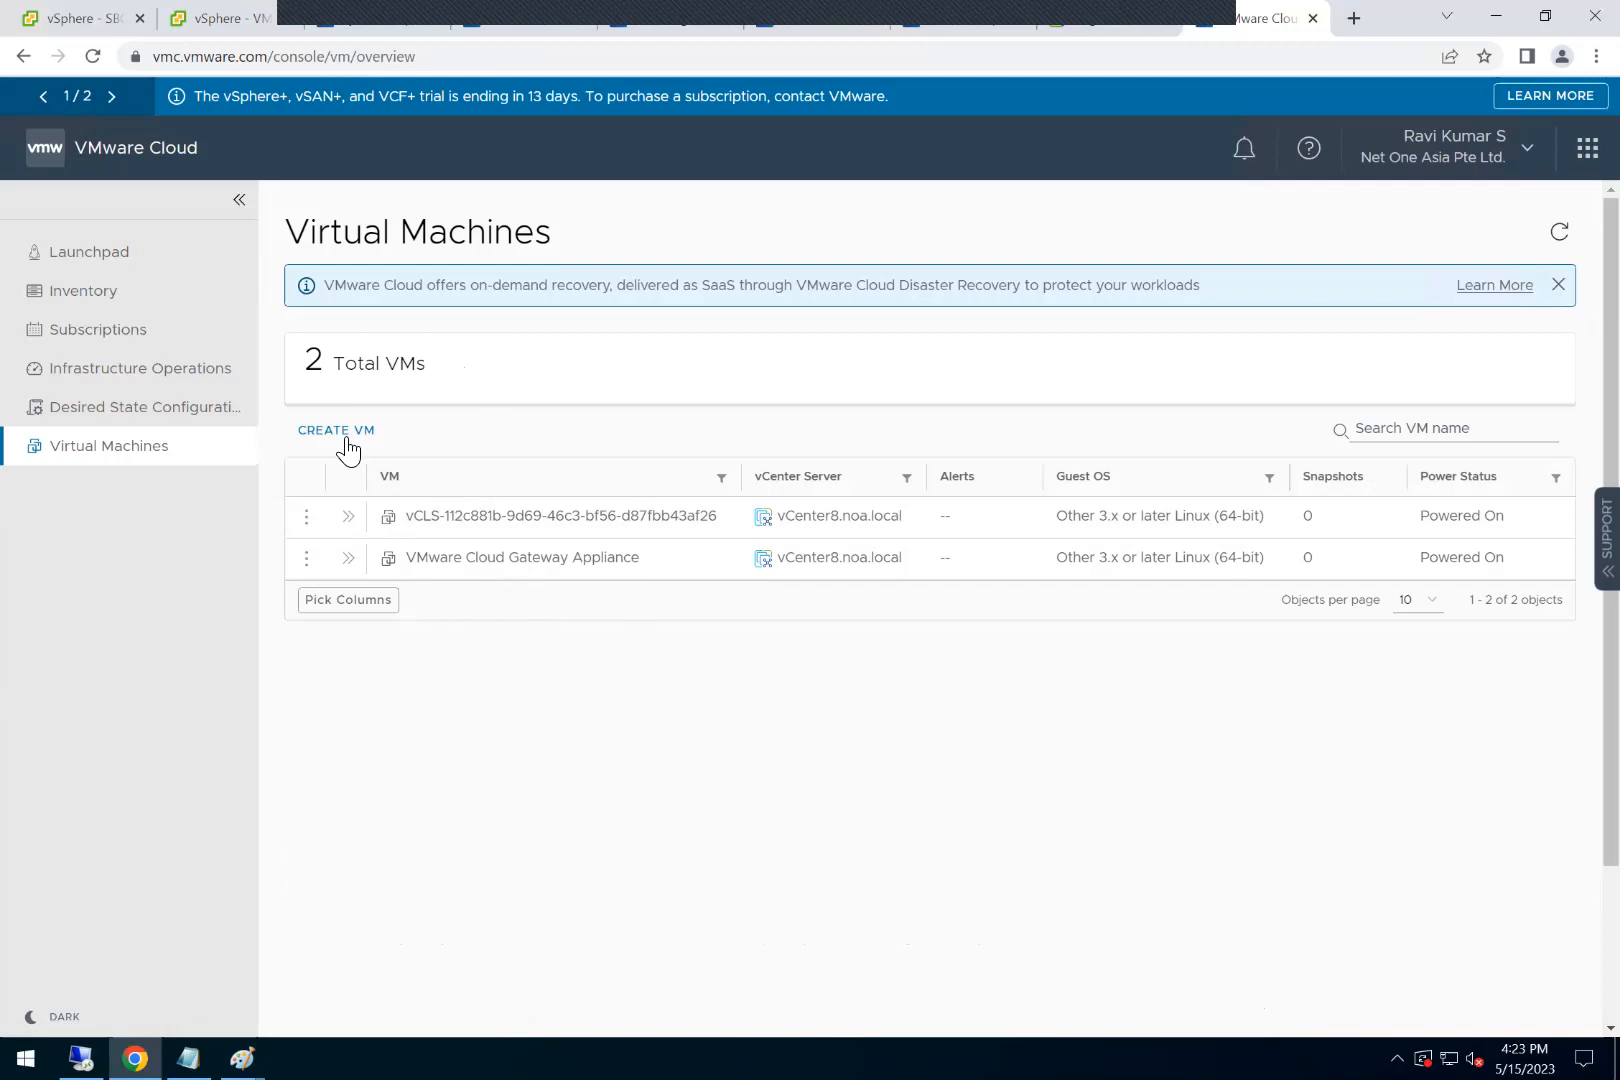
{"action": "left_click", "coordinate": [206, 368]}
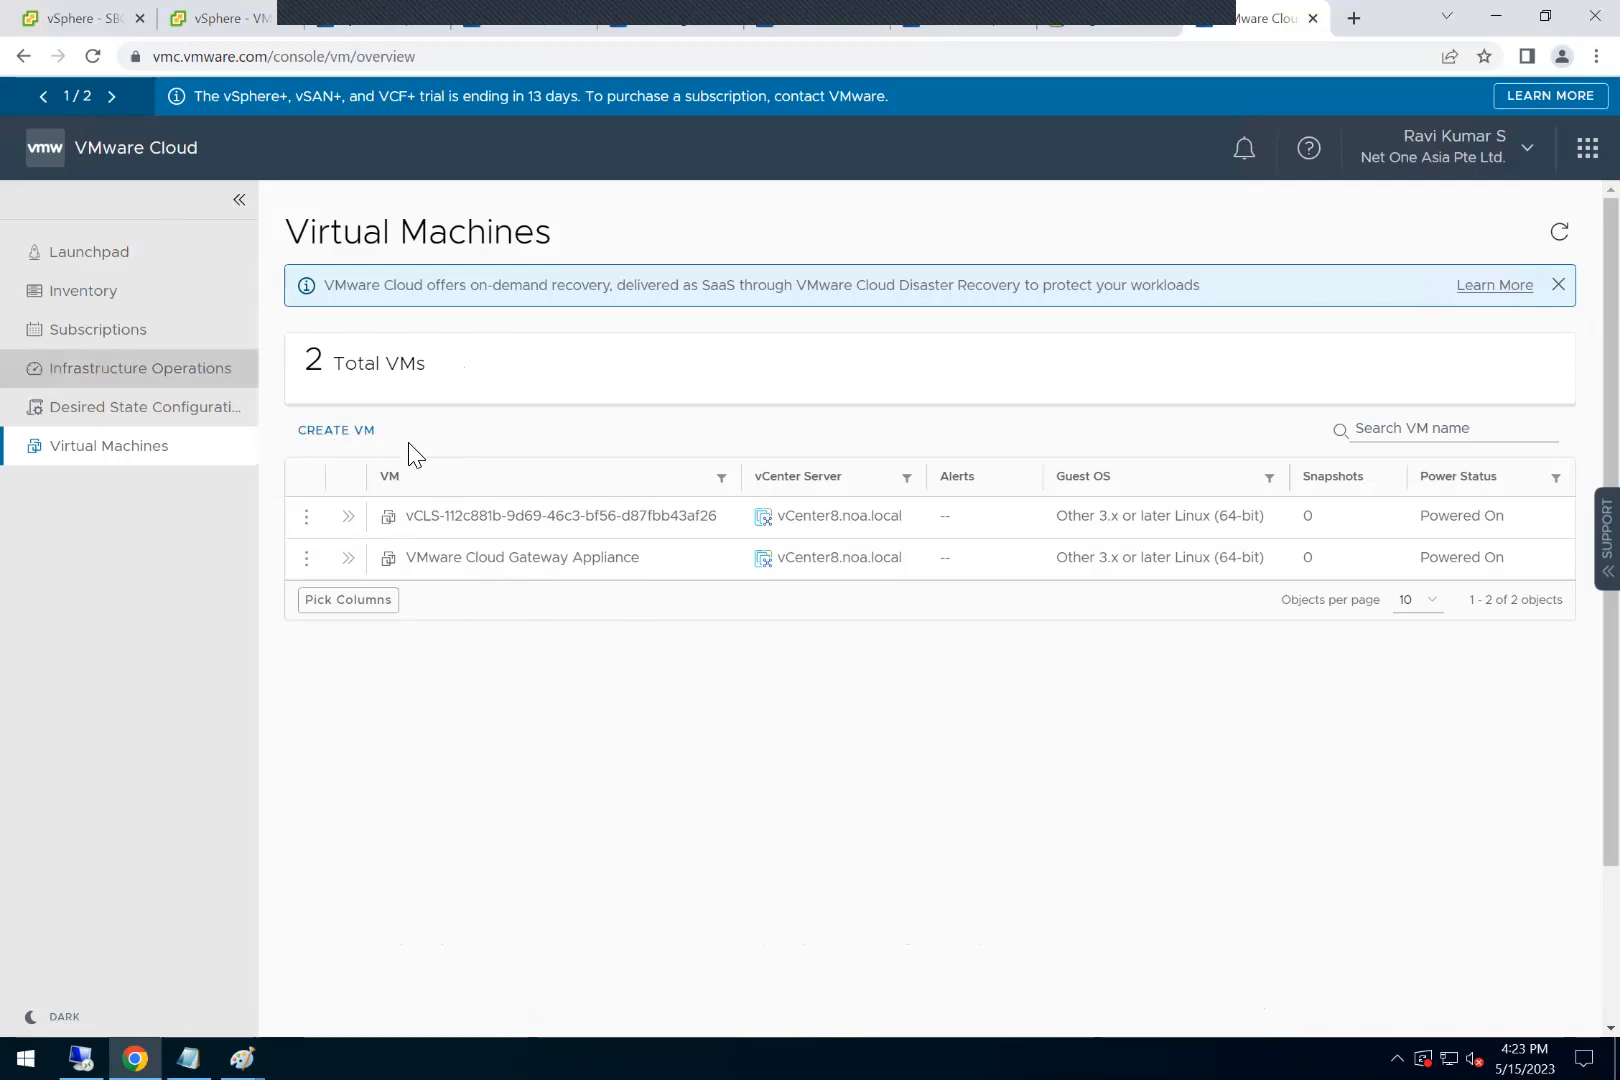
{"action": "left_click", "coordinate": [351, 428]}
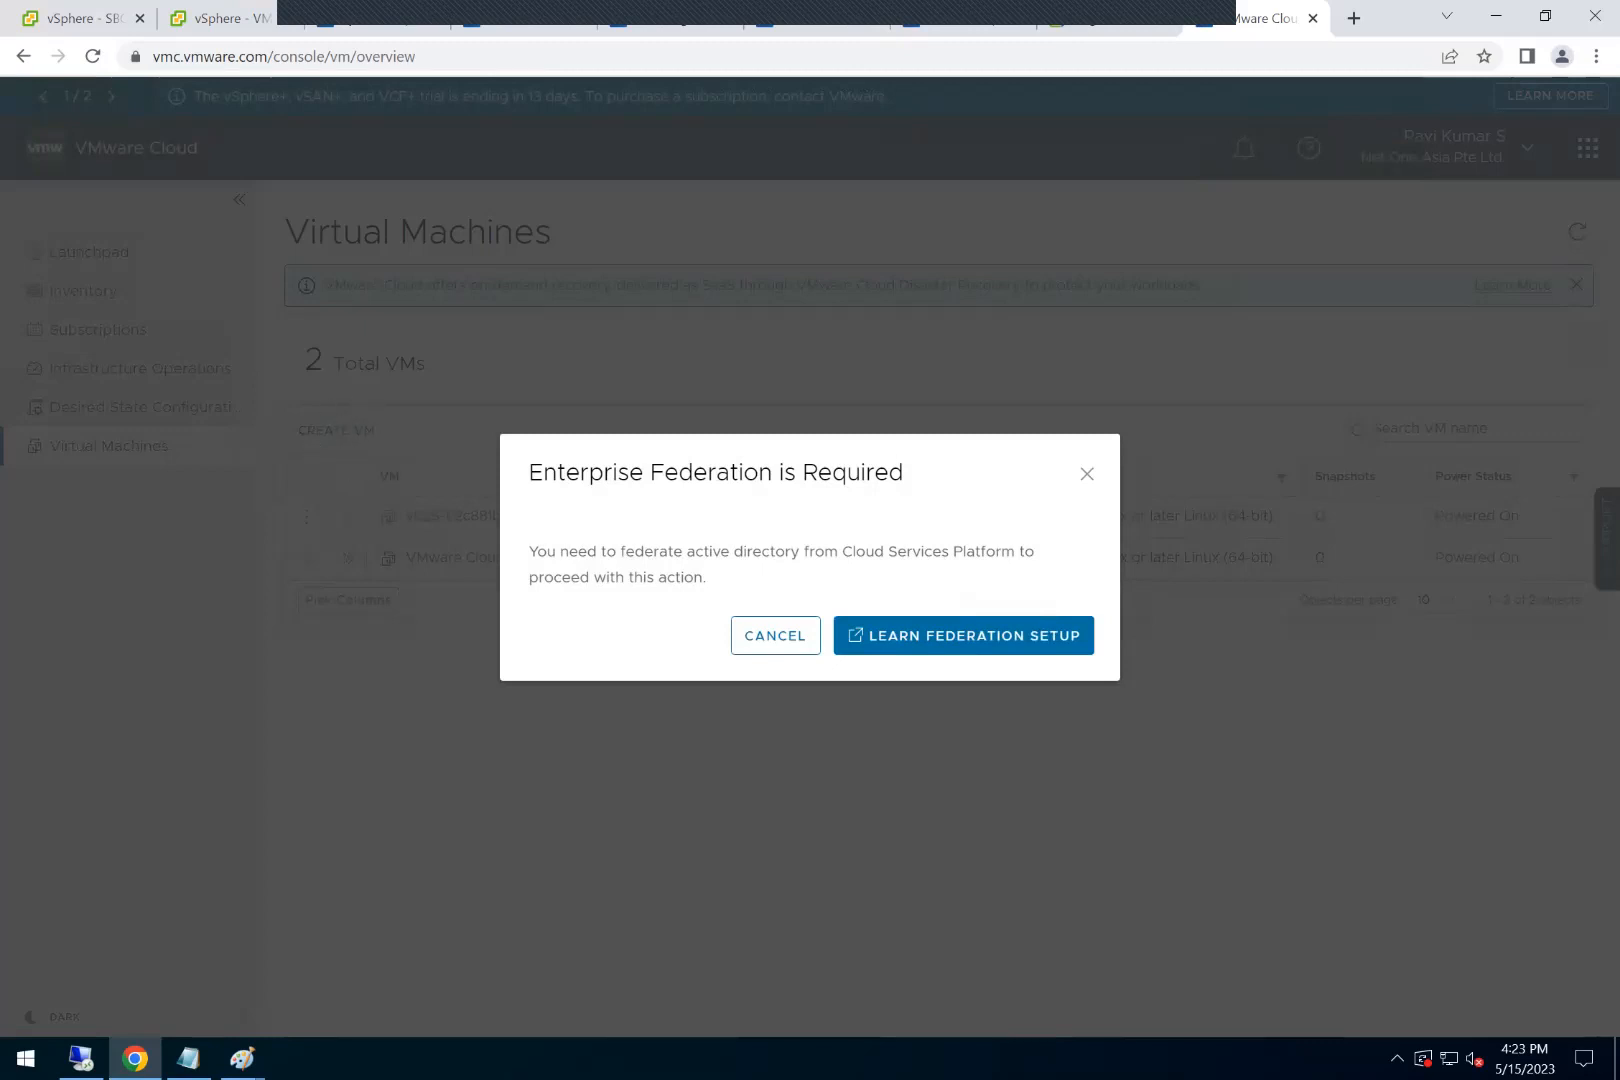
{"action": "left_click", "coordinate": [1087, 475]}
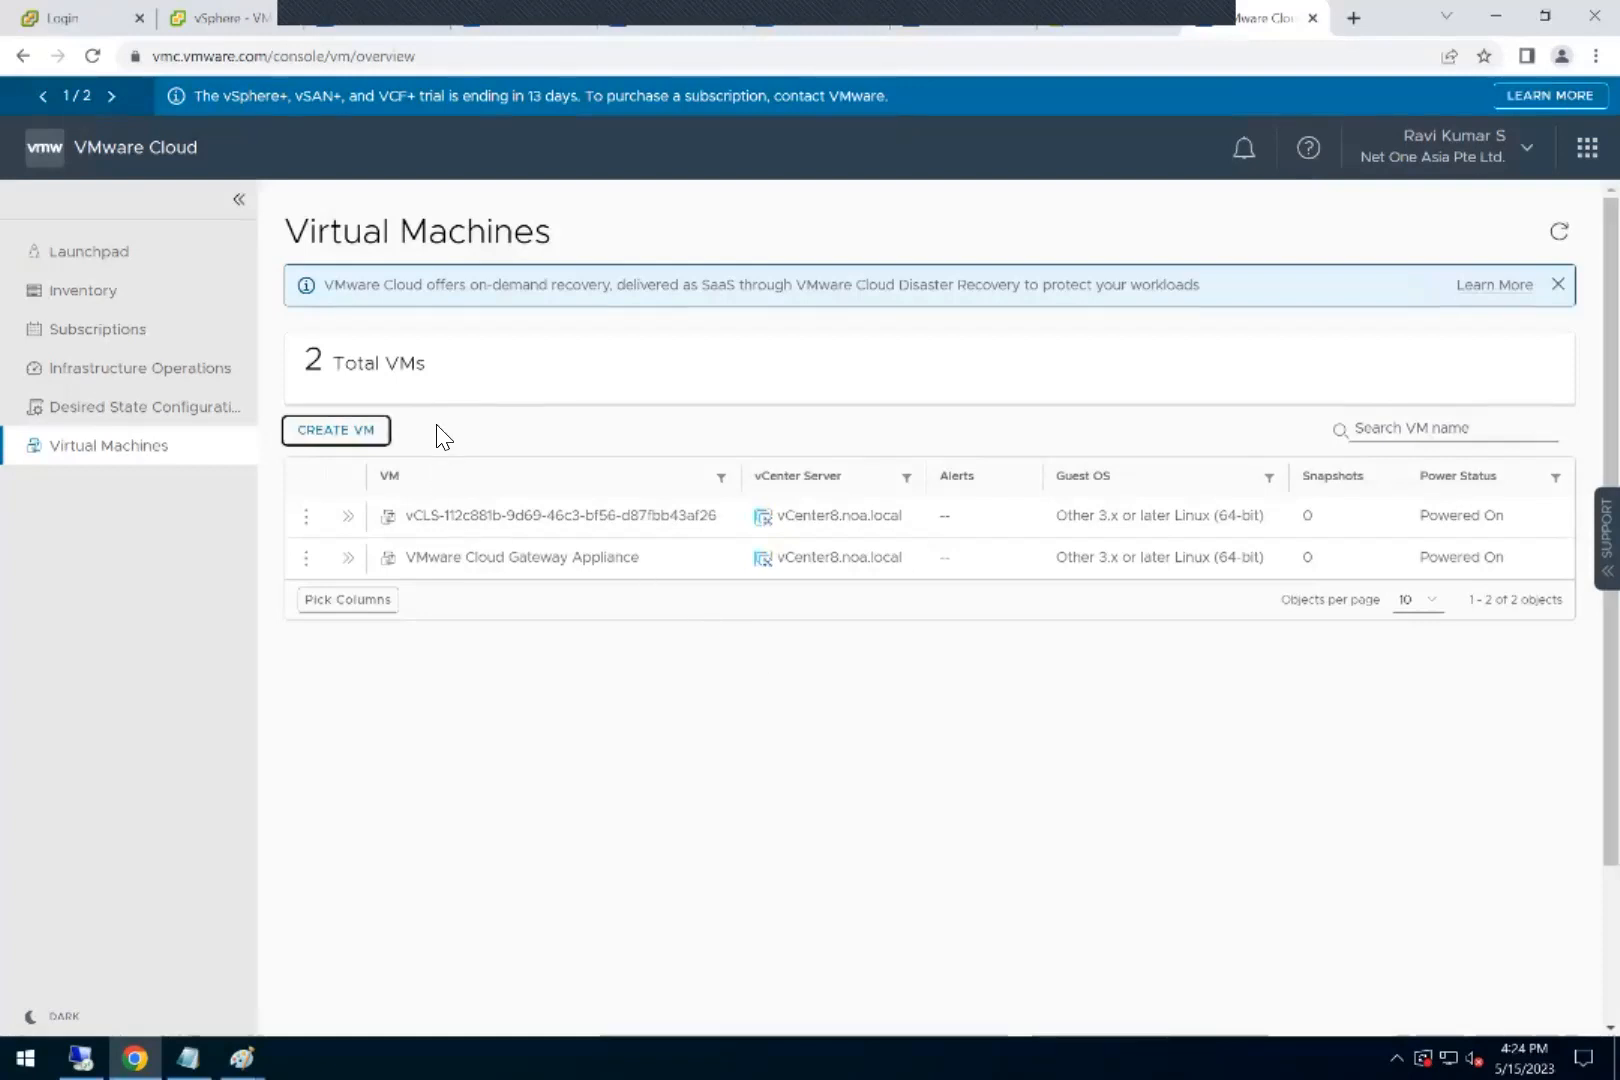
Step: Revisit Desired State Configuration and Infrastructure Operations, and examine vCenter8.noa.local's resource usage in the inventory again
{"action": "left_click", "coordinate": [233, 416]}
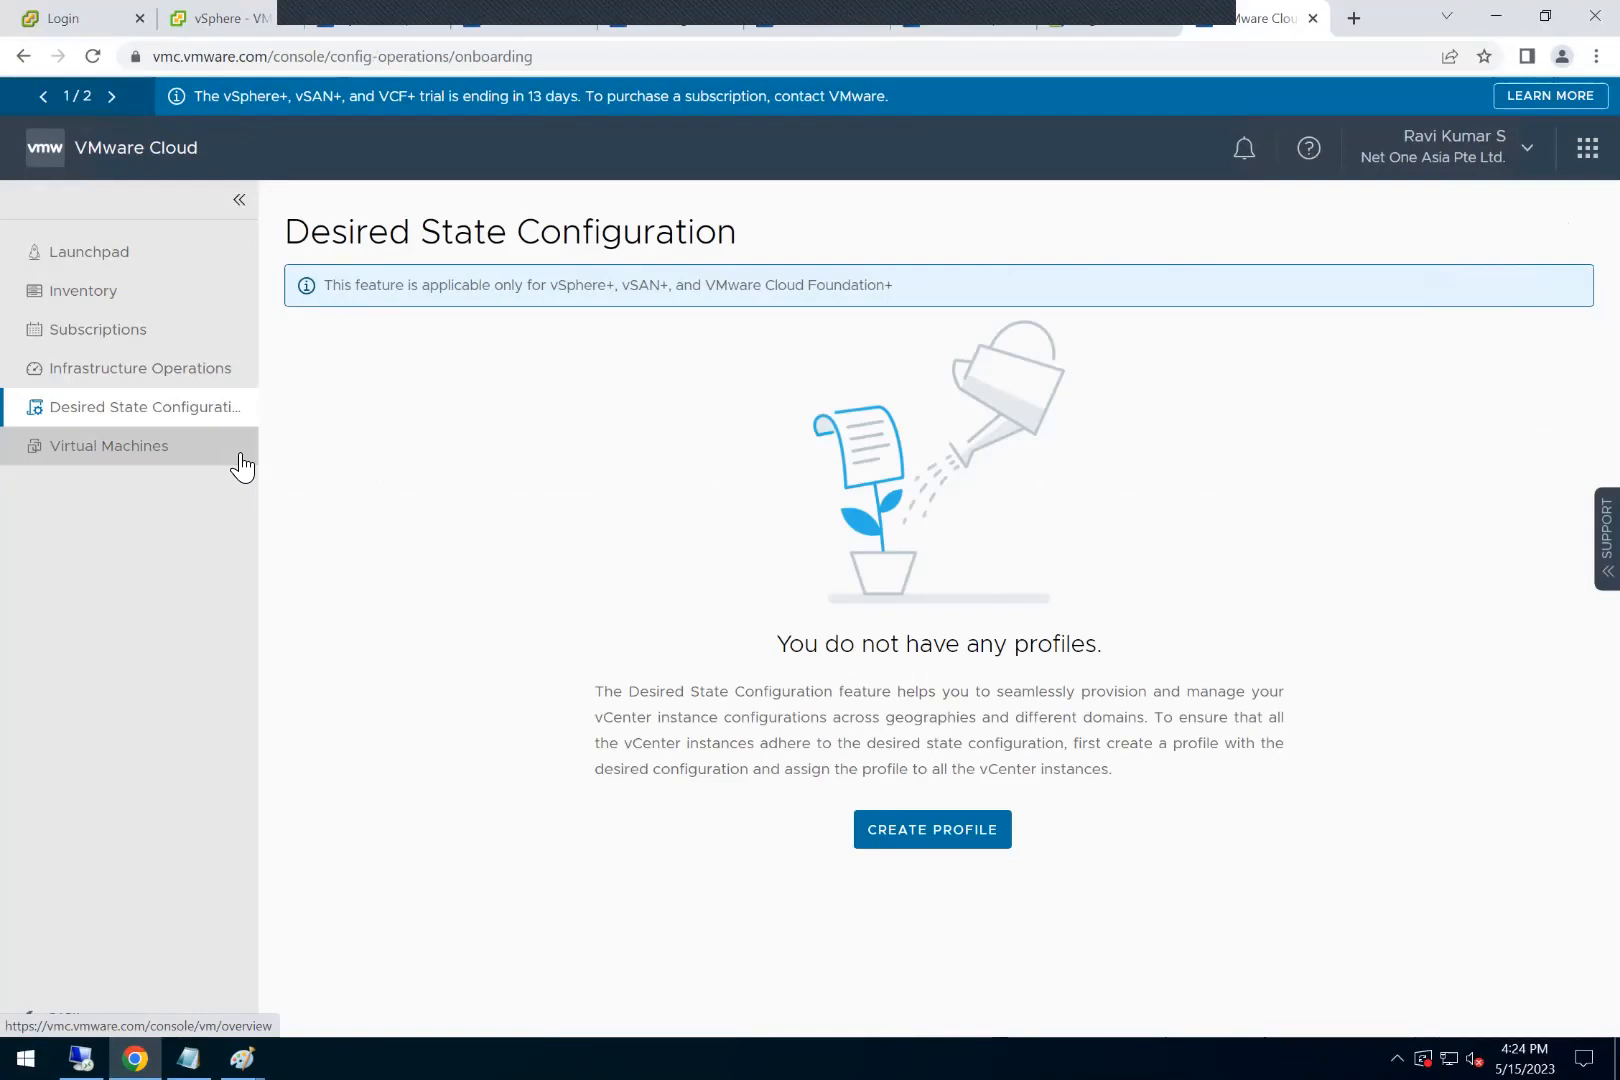
{"action": "left_click", "coordinate": [137, 373]}
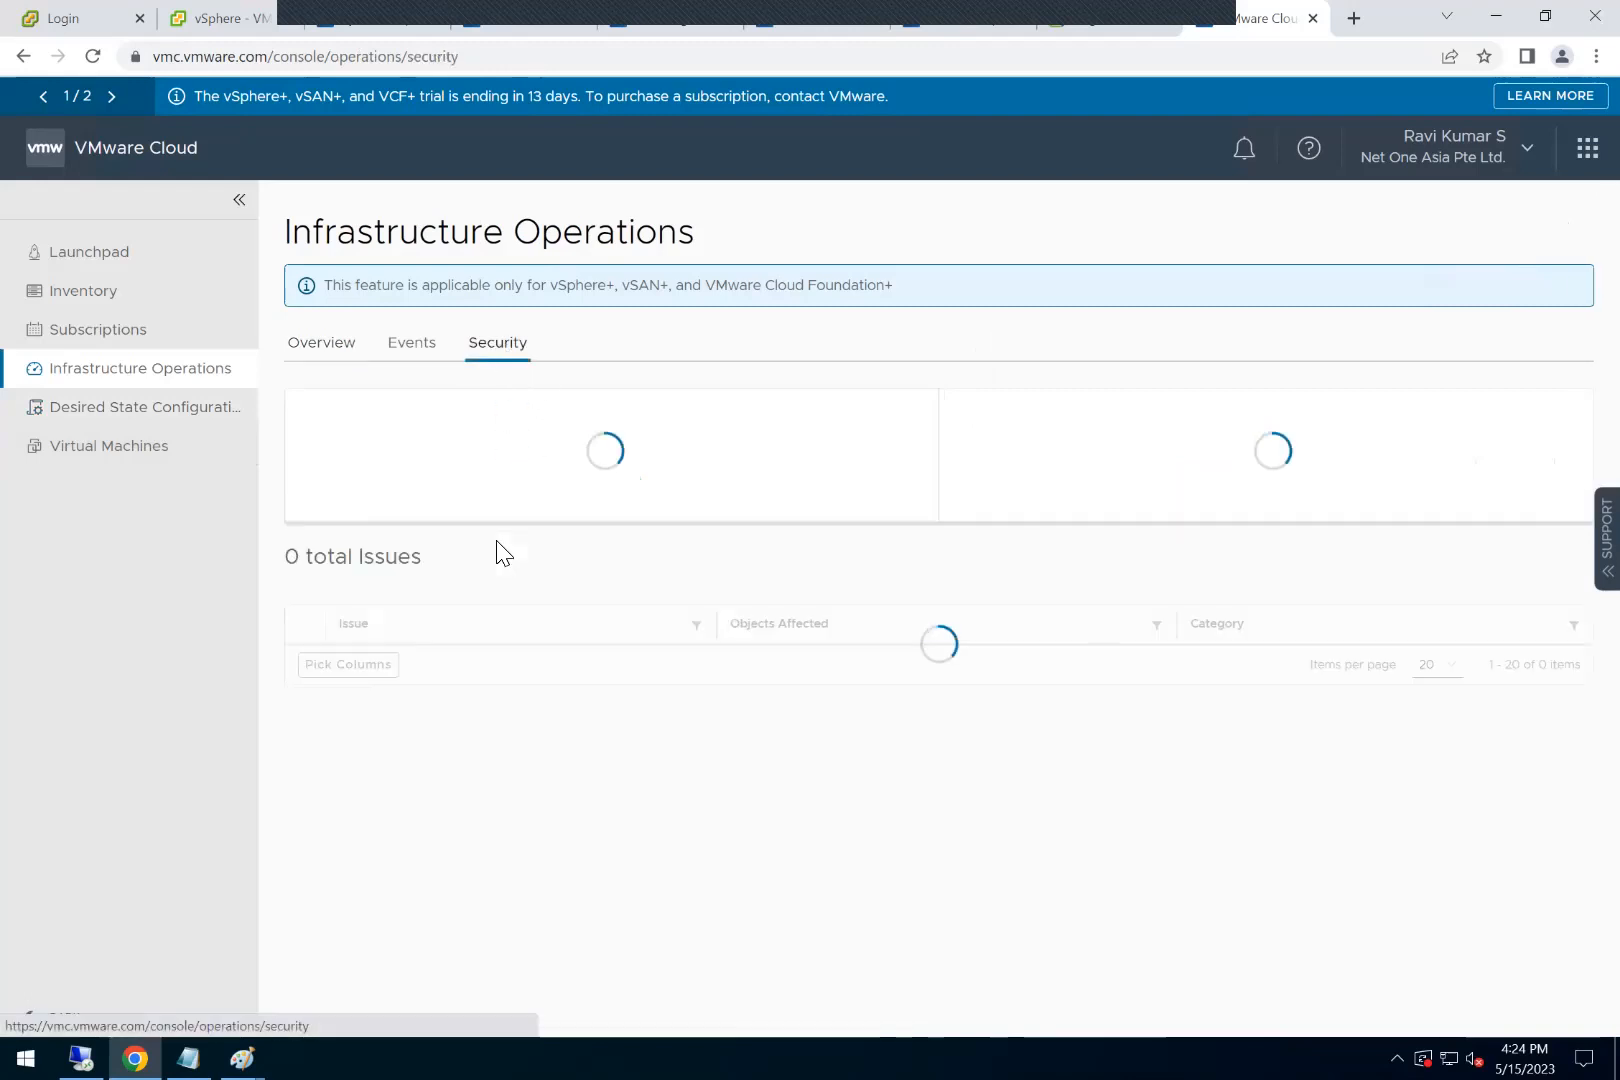
{"action": "left_click", "coordinate": [136, 295]}
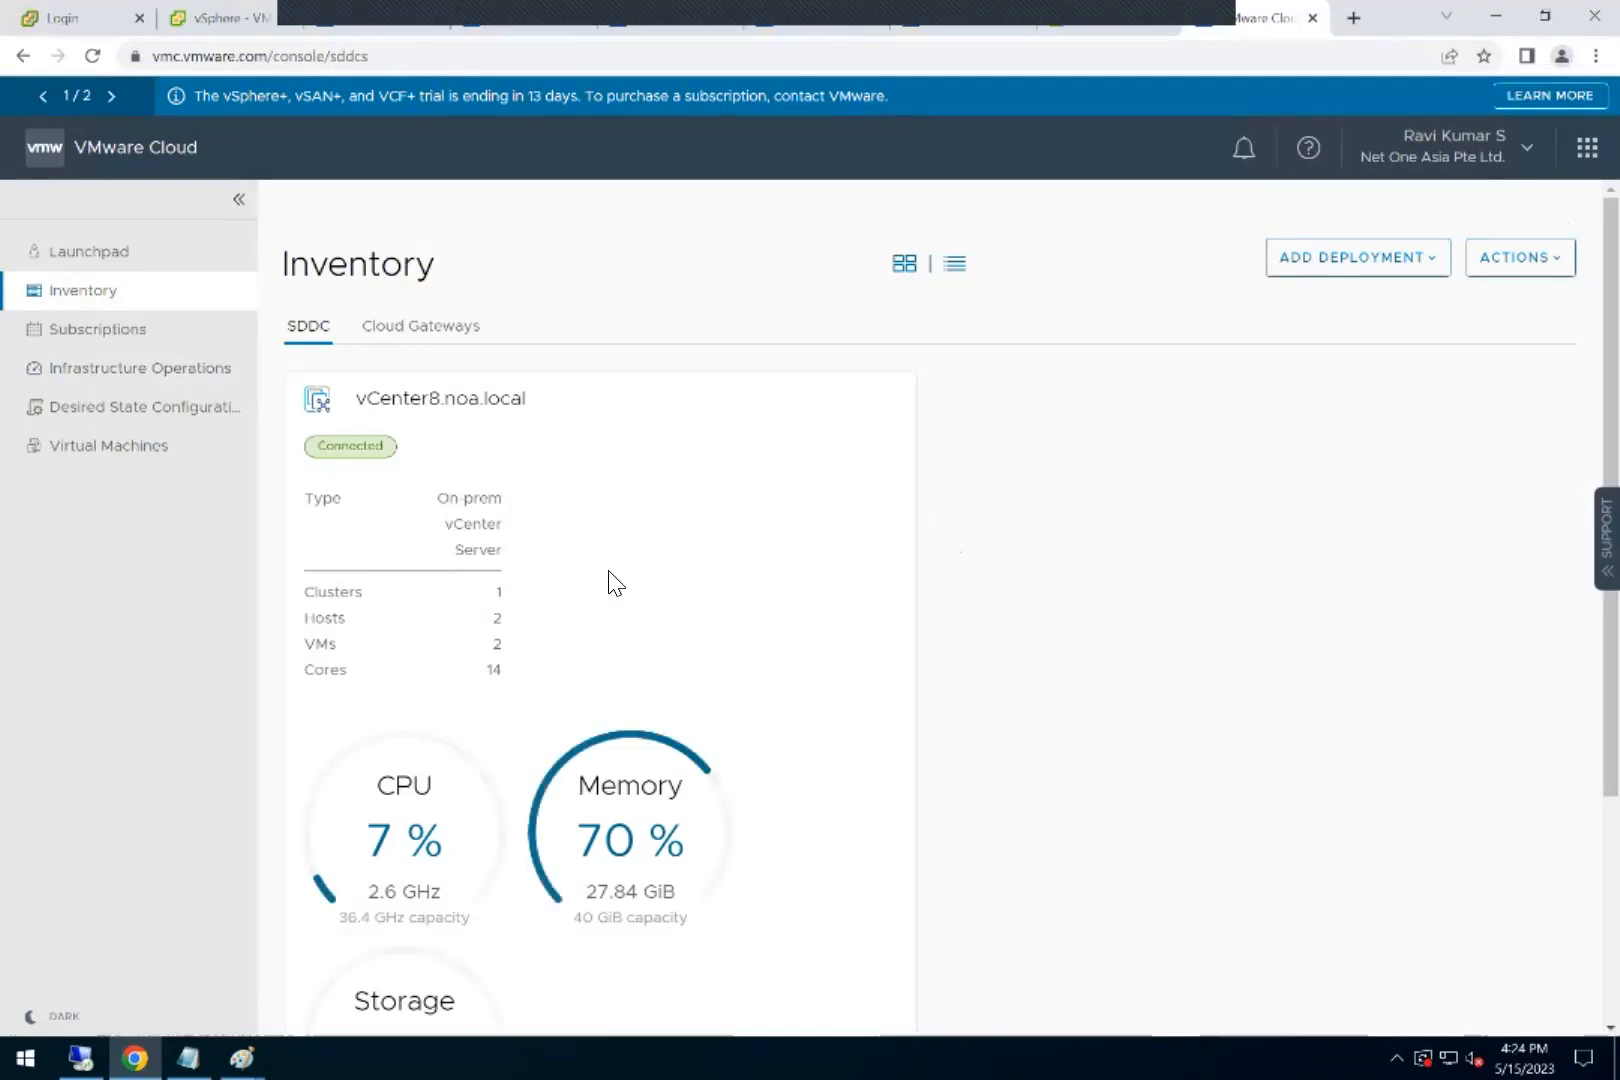
{"action": "scroll", "coordinate": [853, 690], "scroll_direction": "down", "scroll_amount": 3}
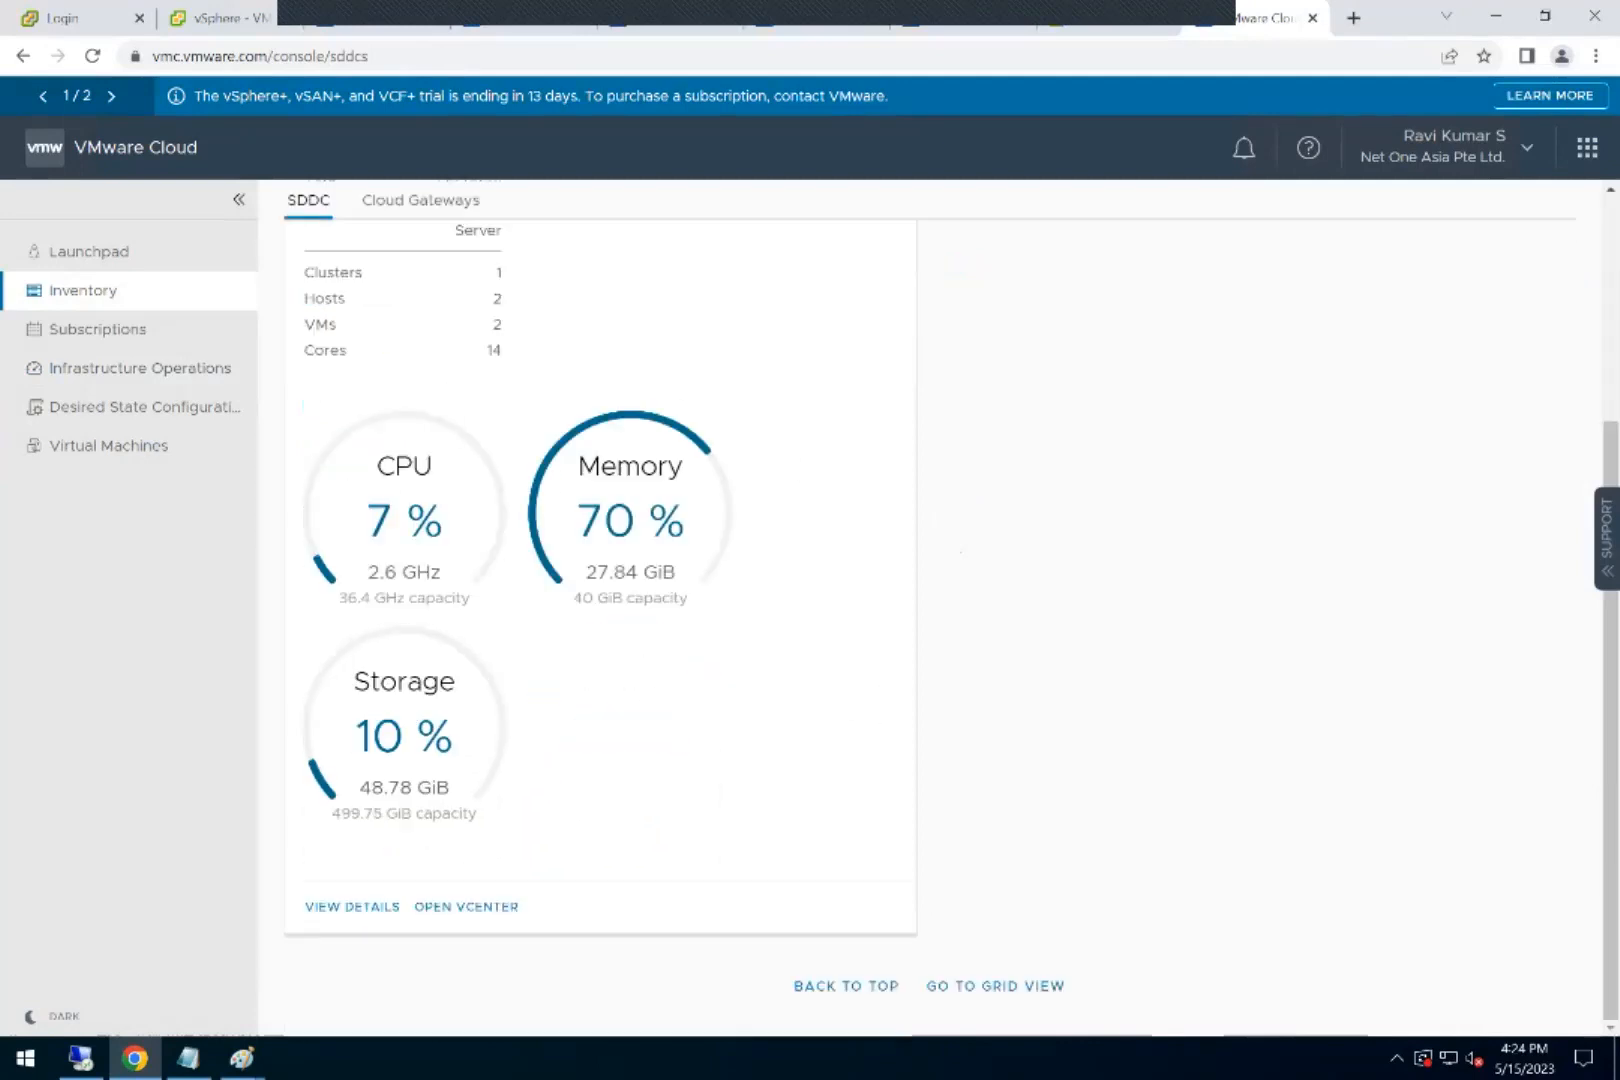
{"action": "scroll", "coordinate": [600, 600], "scroll_direction": "up", "scroll_amount": 1}
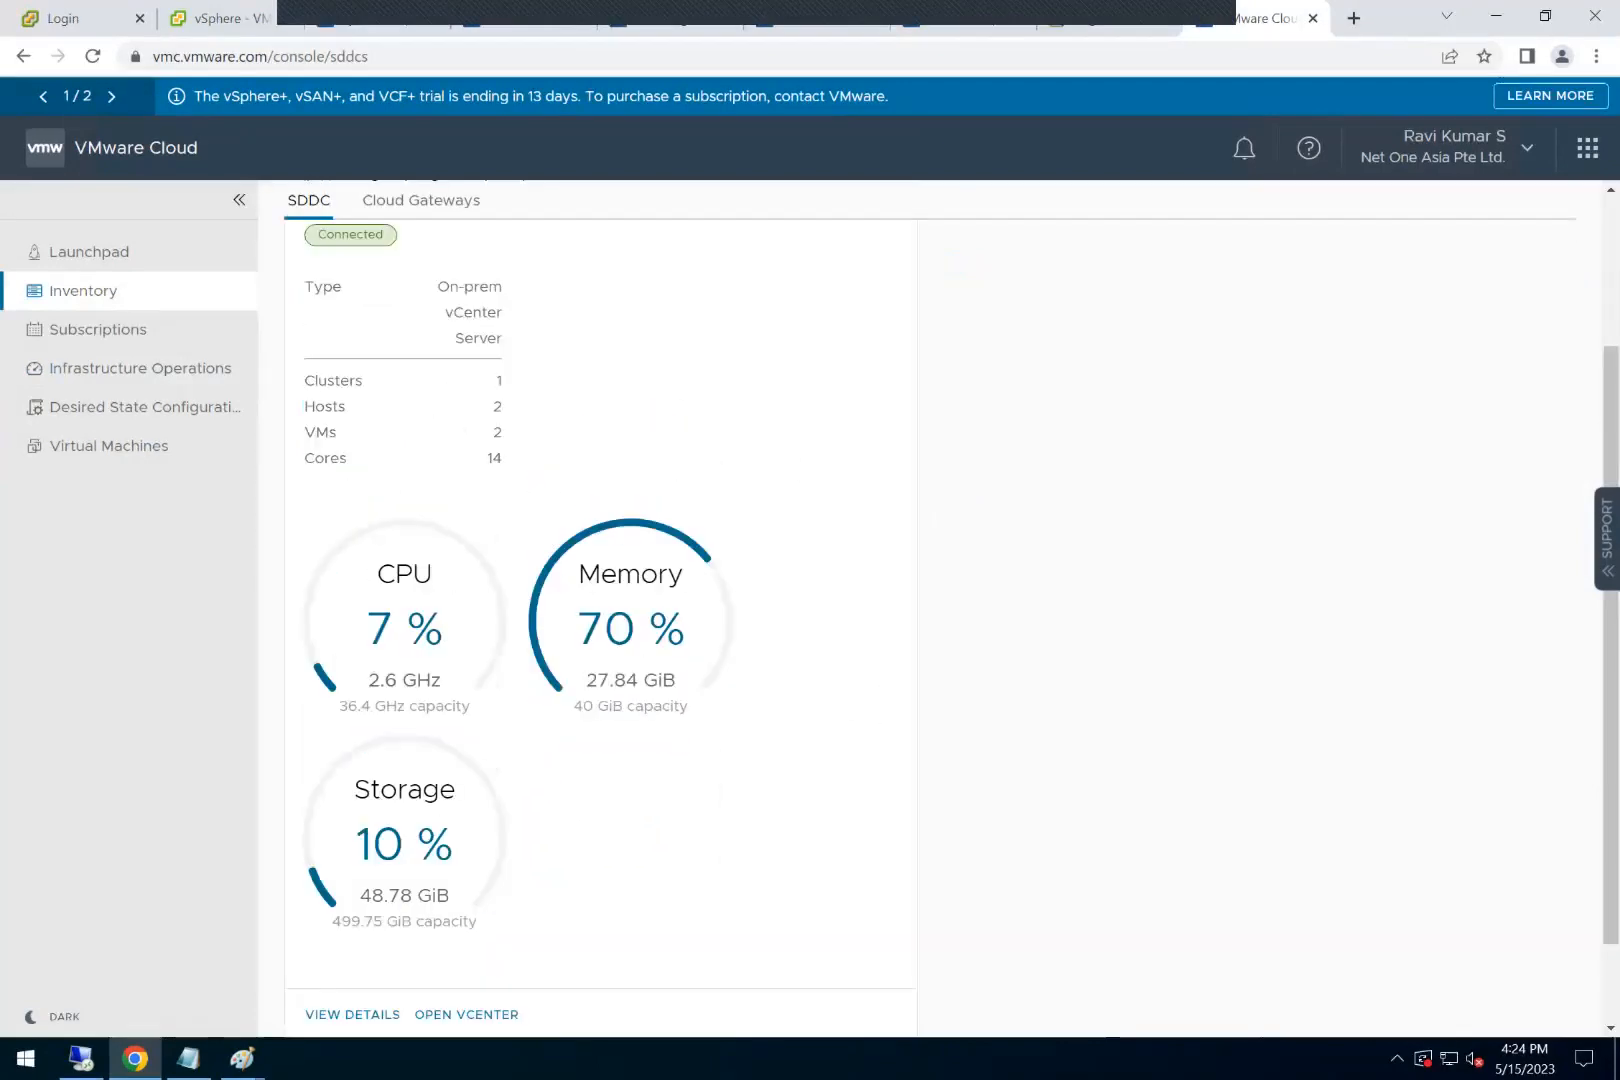
{"action": "scroll", "coordinate": [600, 600], "scroll_direction": "up", "scroll_amount": 2}
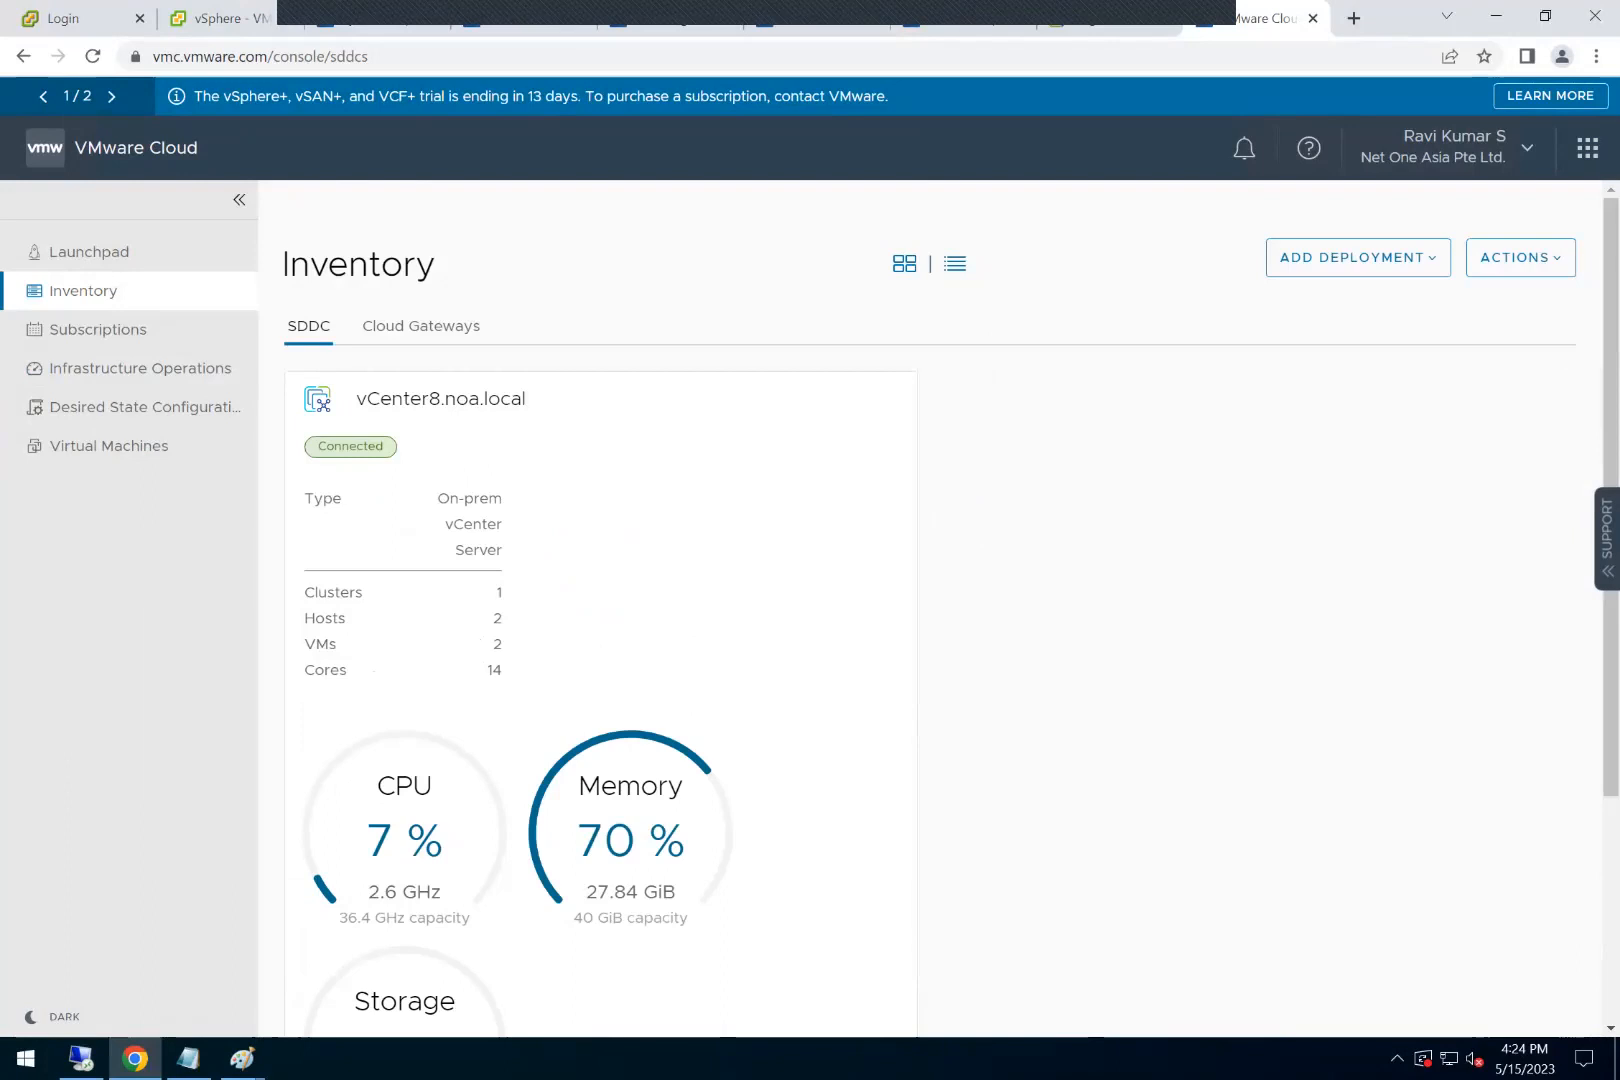
Step: Start connecting another vCenter Server in the VMware Cloud Gateway and enter vcenter.noa.local as its FQDN
{"action": "left_click", "coordinate": [1103, 28]}
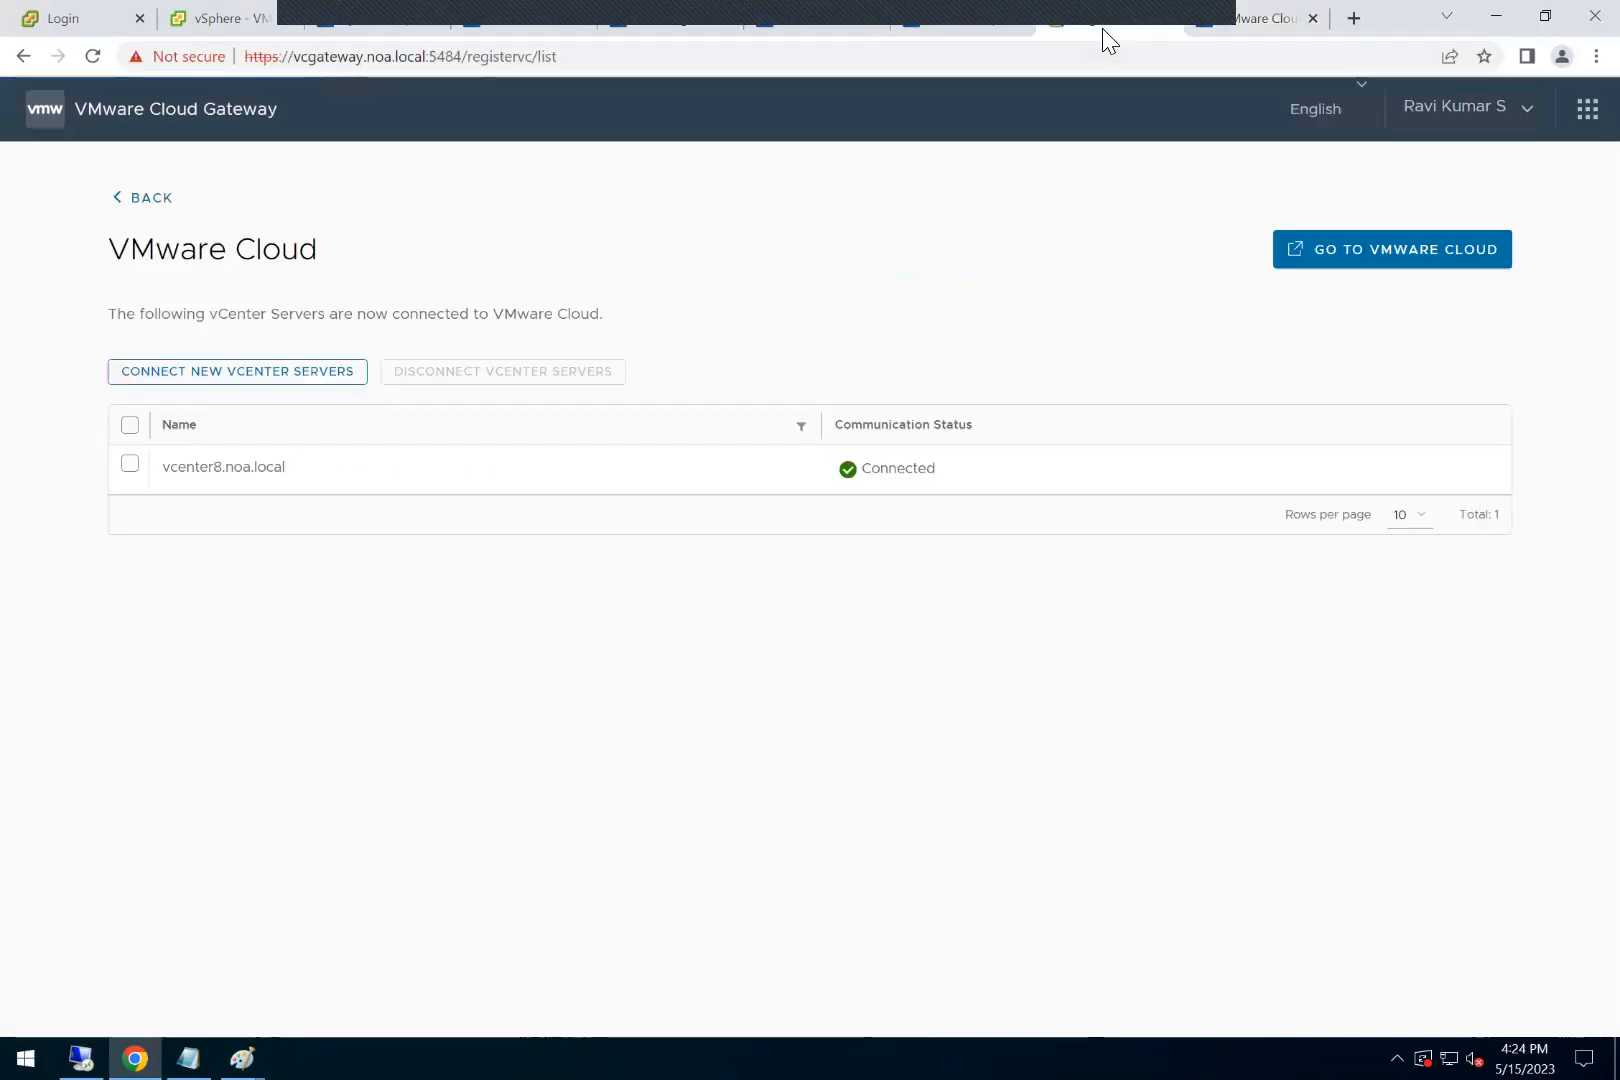
{"action": "left_click", "coordinate": [390, 28]}
{"action": "left_click_drag", "start_coordinate": [504, 594], "coordinate": [578, 628]}
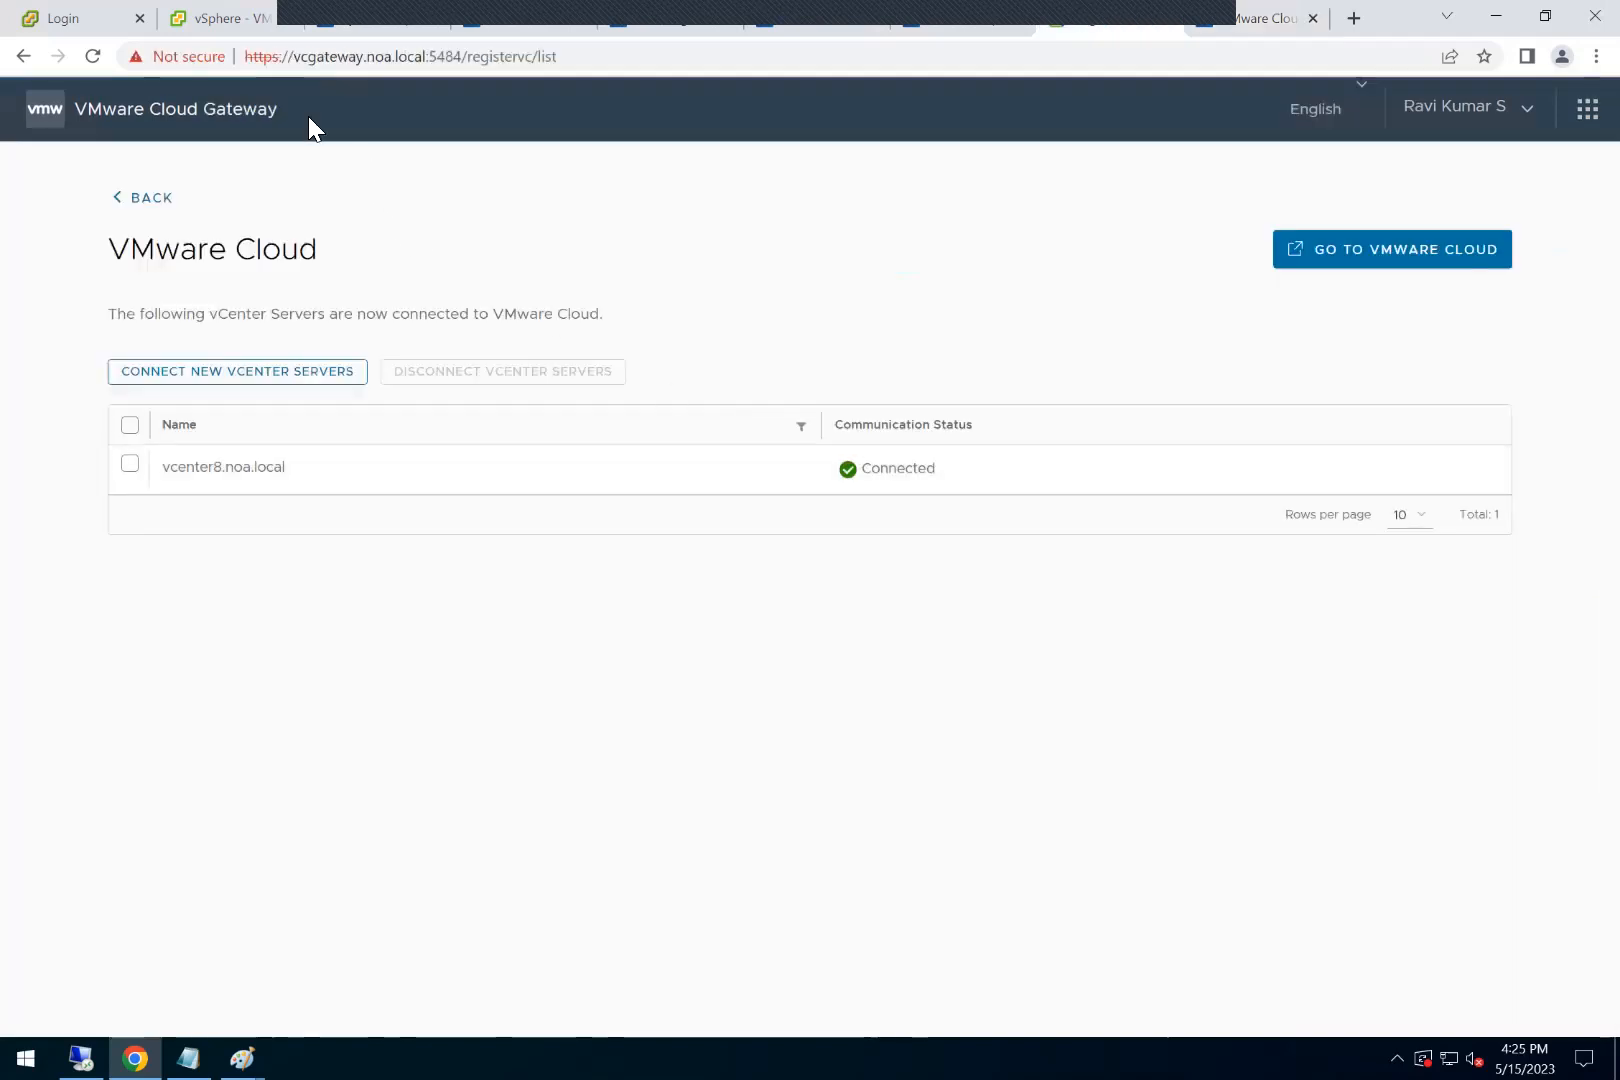
{"action": "left_click", "coordinate": [255, 378]}
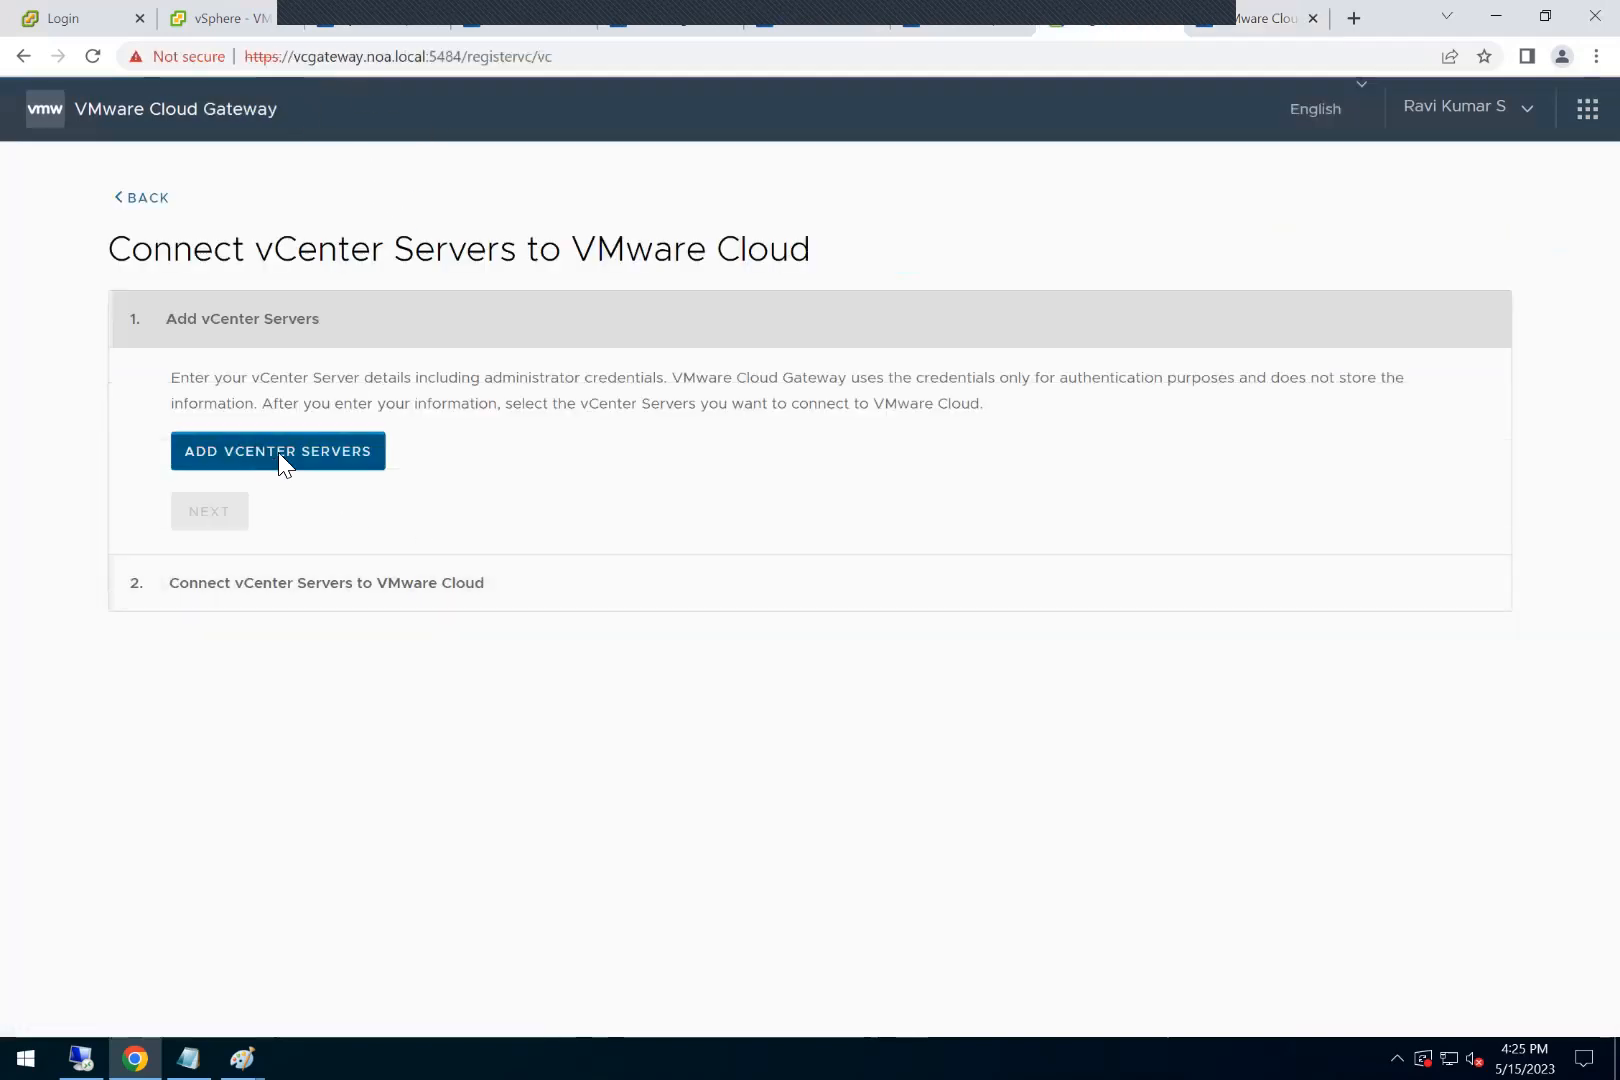
{"action": "left_click", "coordinate": [278, 452]}
{"action": "left_click", "coordinate": [630, 463]}
{"action": "type", "text": "vcen"}
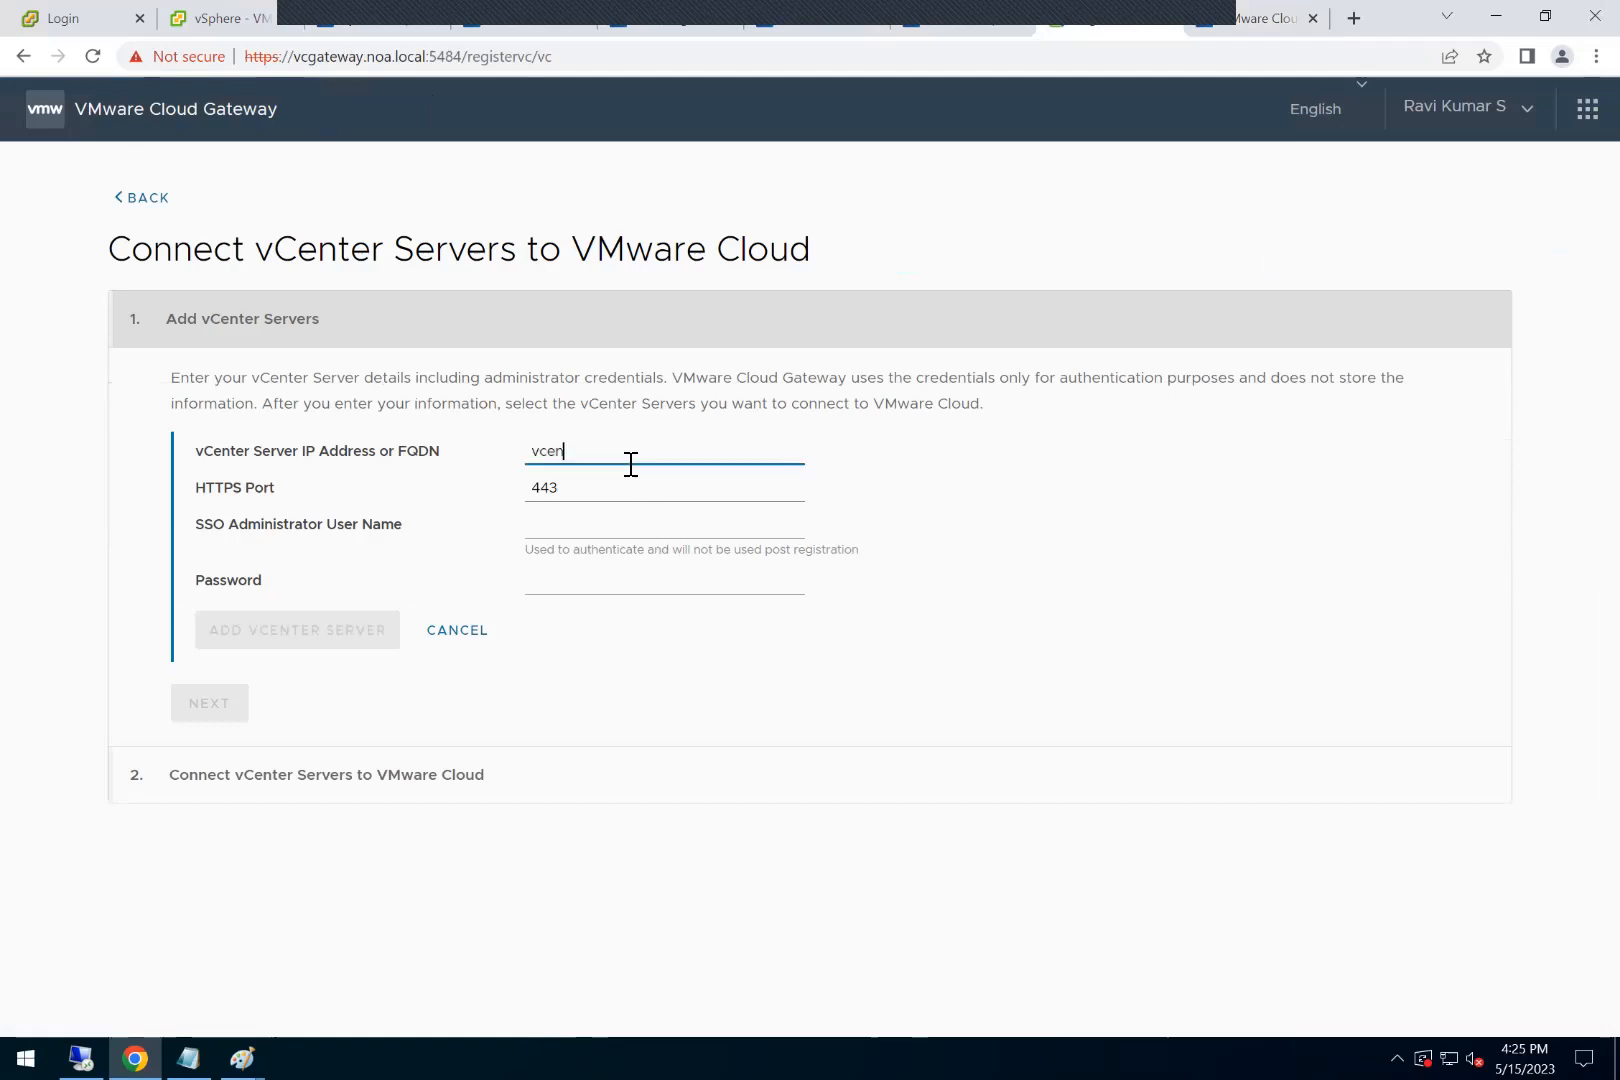
{"action": "type", "text": "ter.noa.local"}
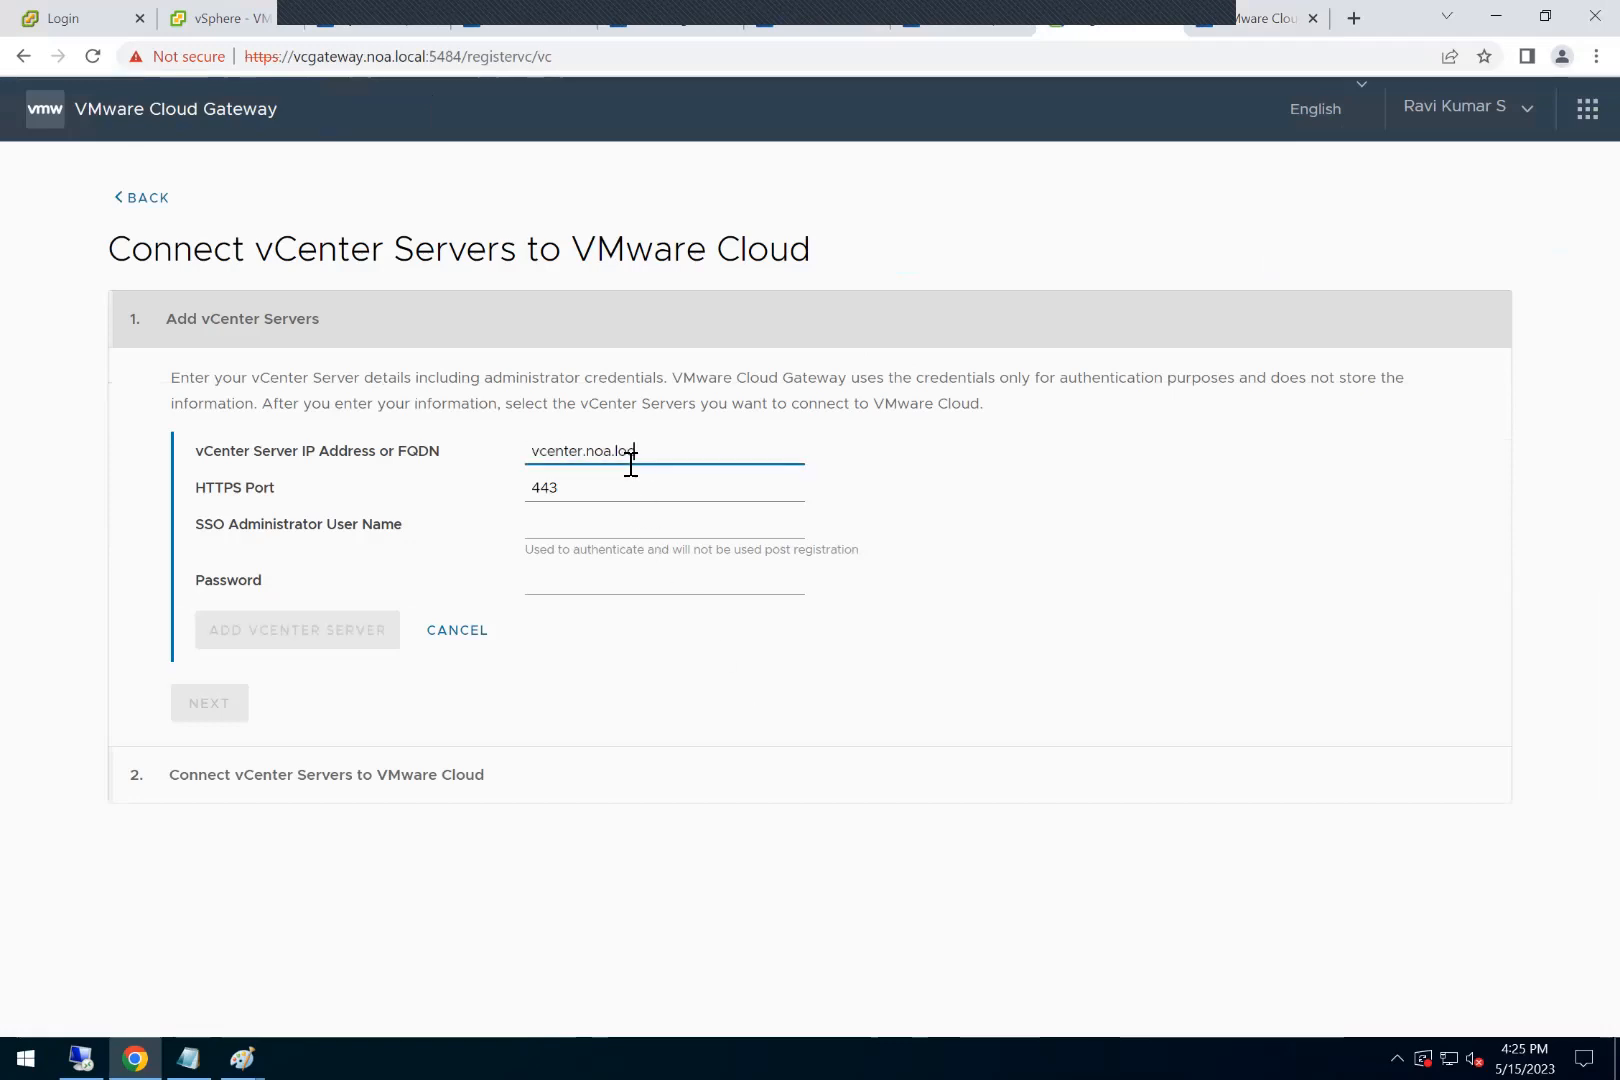
Step: Fill in the SSO administrator user name and password, add the vCenter Server, and accept its security certificate
{"action": "left_click", "coordinate": [552, 542]}
{"action": "left_click", "coordinate": [580, 520]}
{"action": "type", "text": "administrator@vsphere.local"}
{"action": "key", "text": "Tab"}
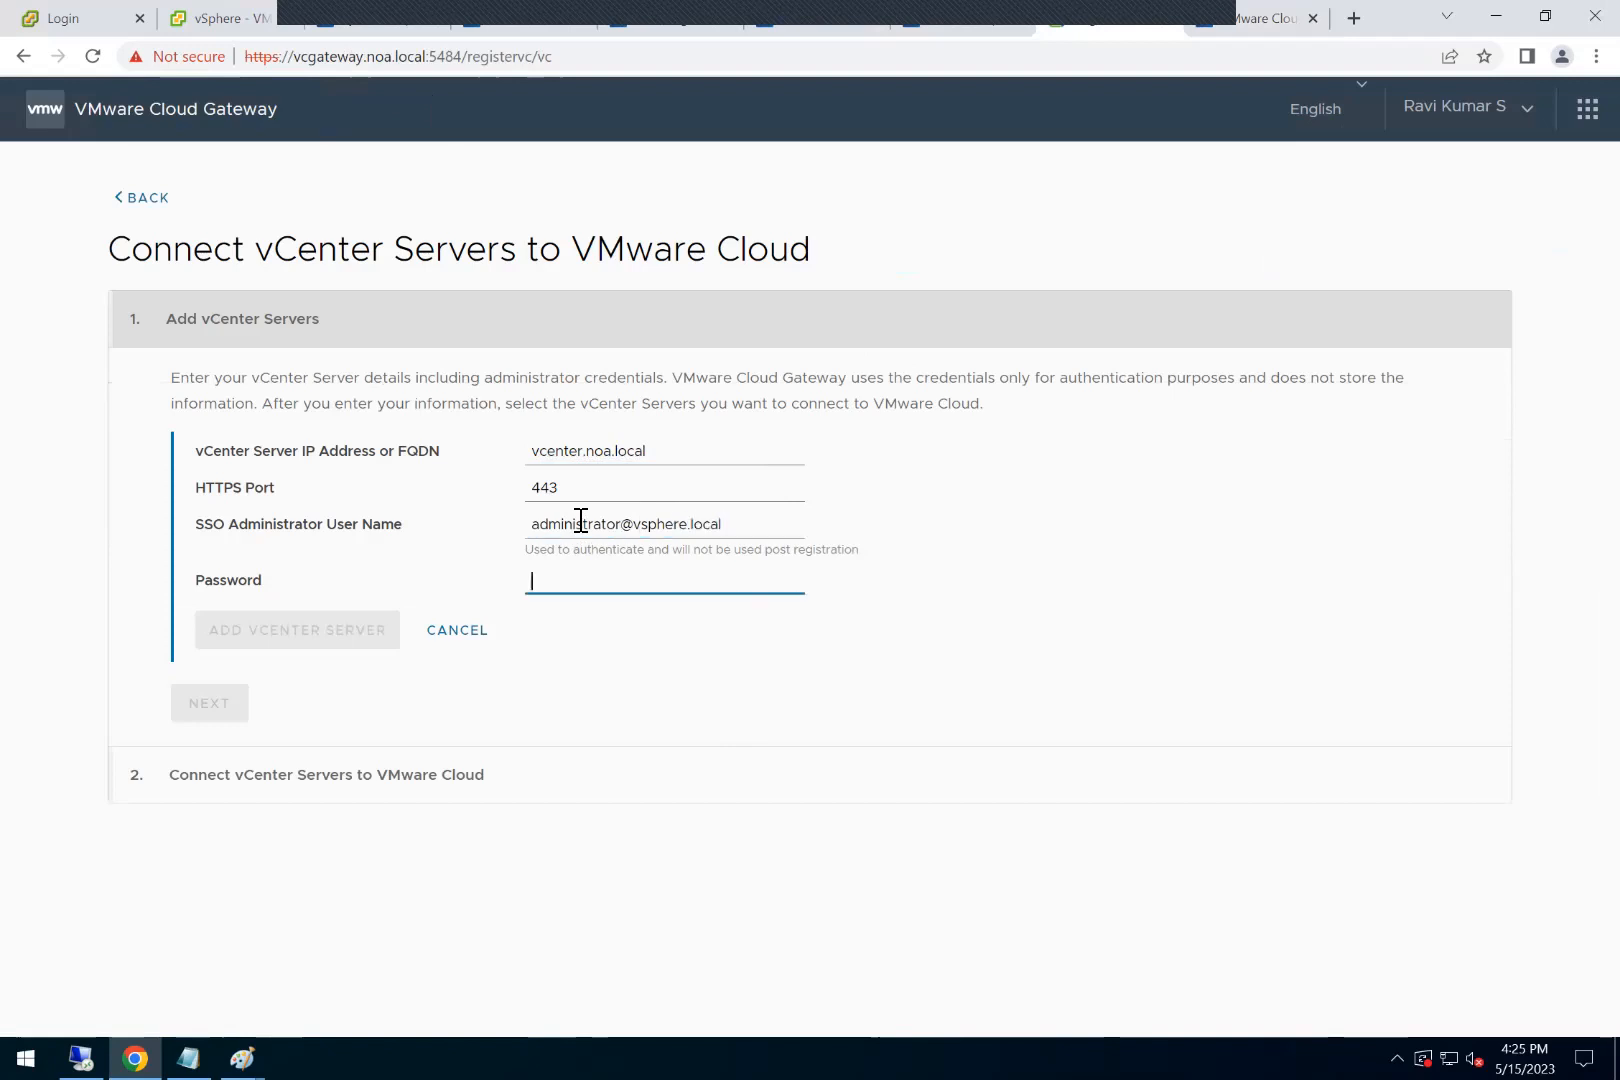
{"action": "type", "text": "VMware1!"}
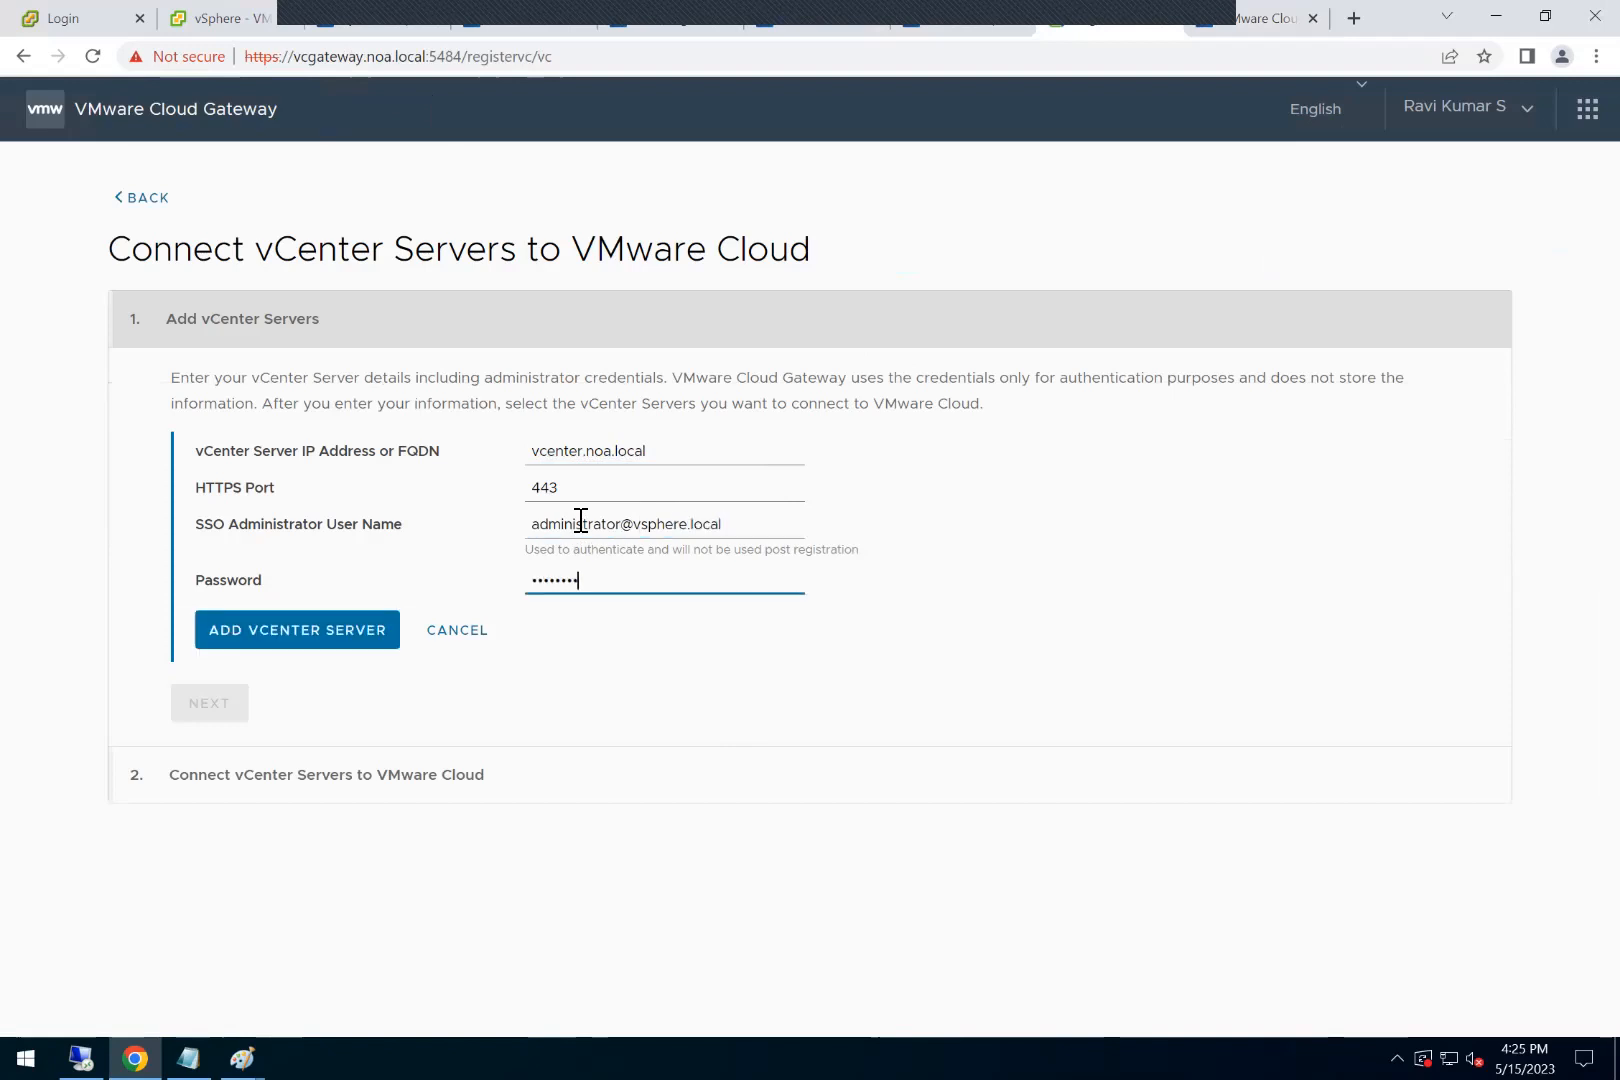
{"action": "left_click", "coordinate": [316, 627]}
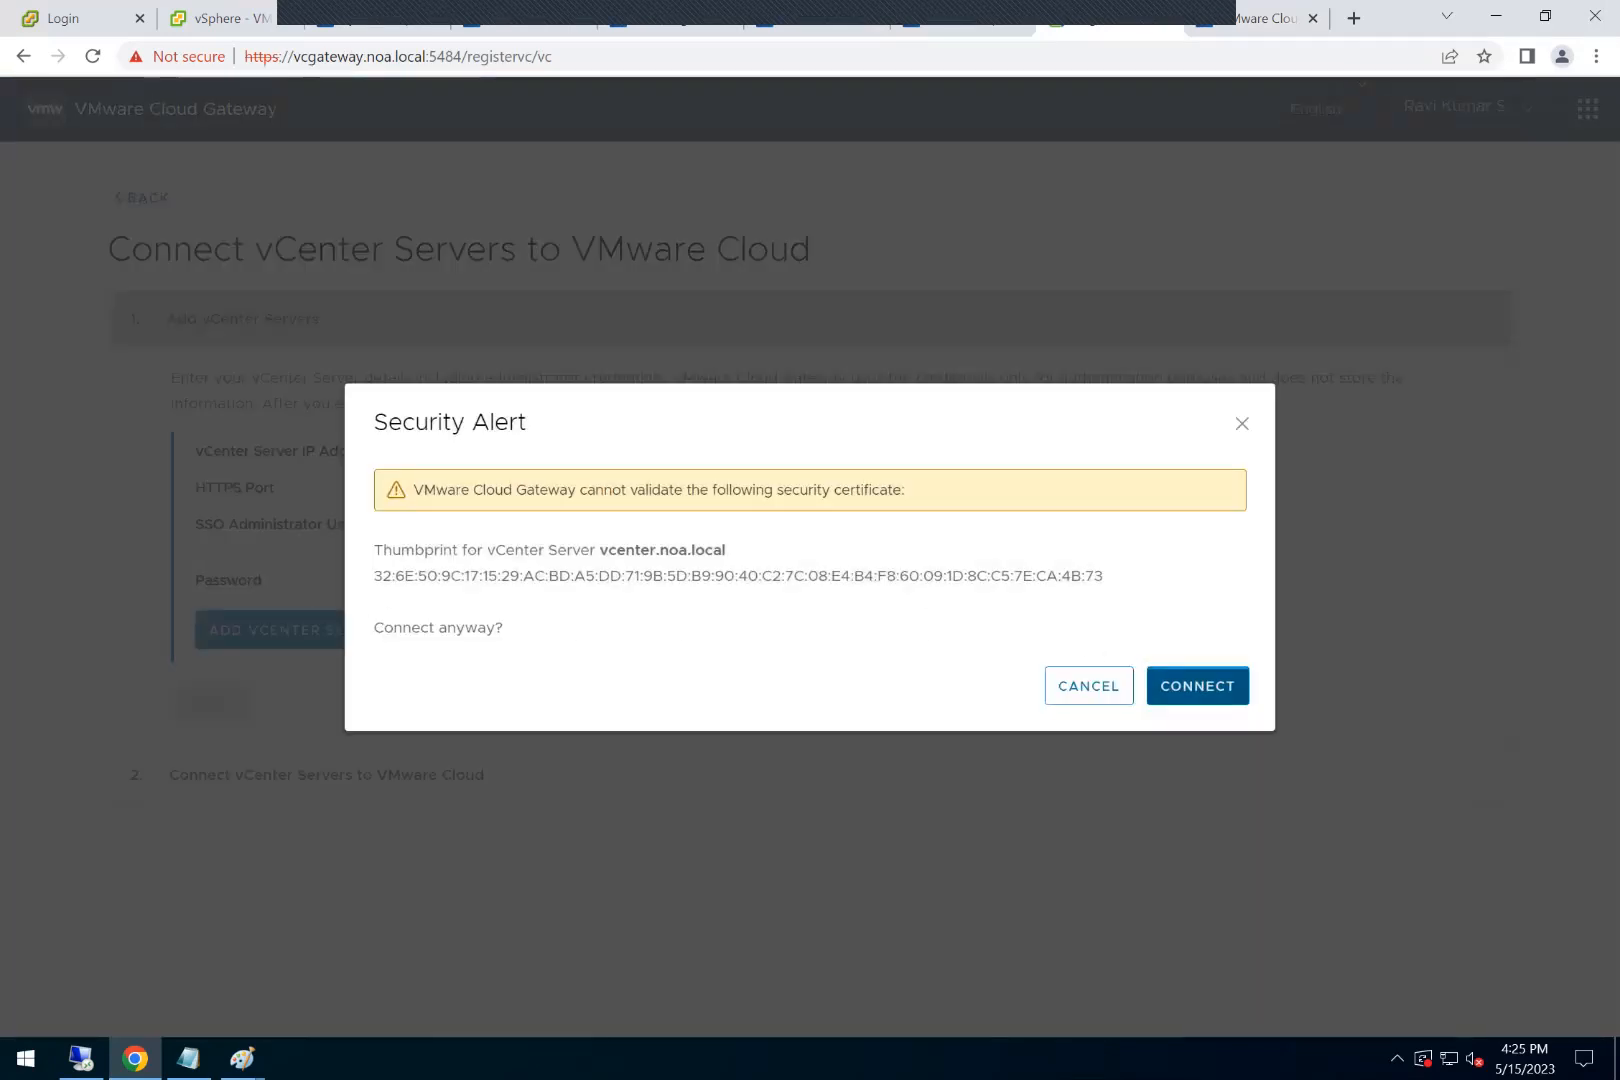
{"action": "left_click", "coordinate": [1197, 687]}
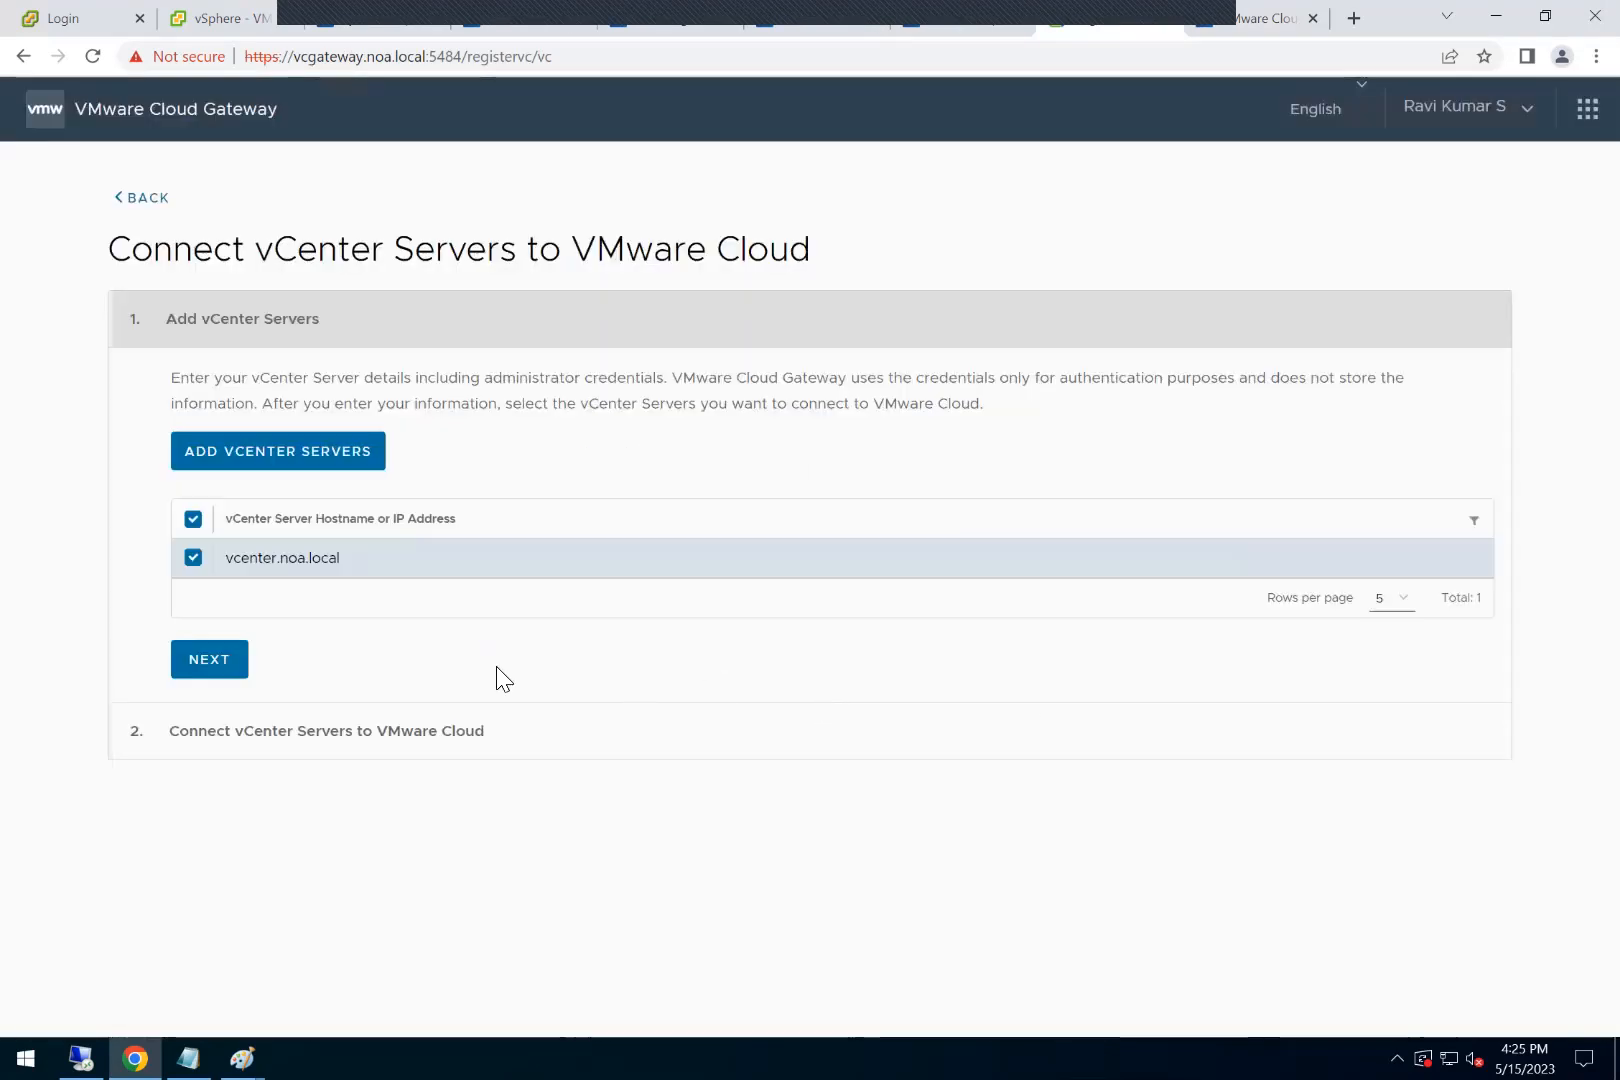
Step: Proceed with the selected vcenter.noa.local server and connect it to VMware Cloud
{"action": "left_click", "coordinate": [205, 660]}
{"action": "left_click", "coordinate": [179, 507]}
{"action": "left_click", "coordinate": [285, 557]}
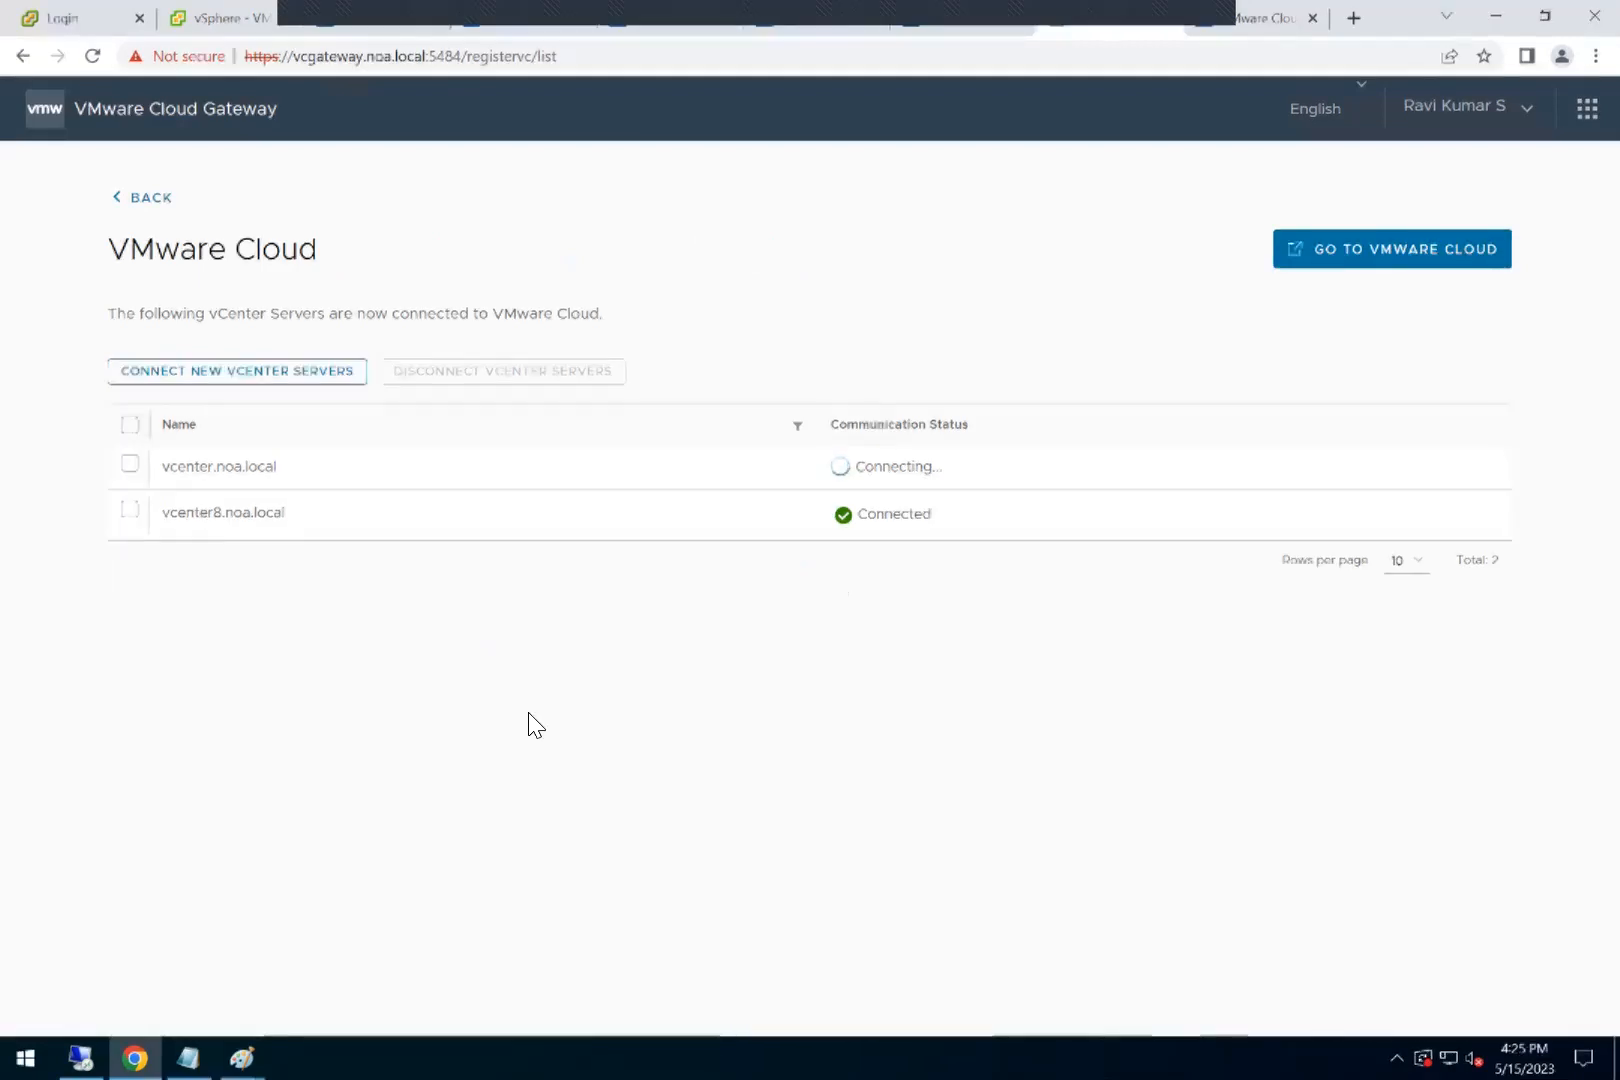
Step: Go to the VMware Cloud inventory, check its connected vCenter Servers, and view the available inventory actions
{"action": "left_click", "coordinate": [1395, 249]}
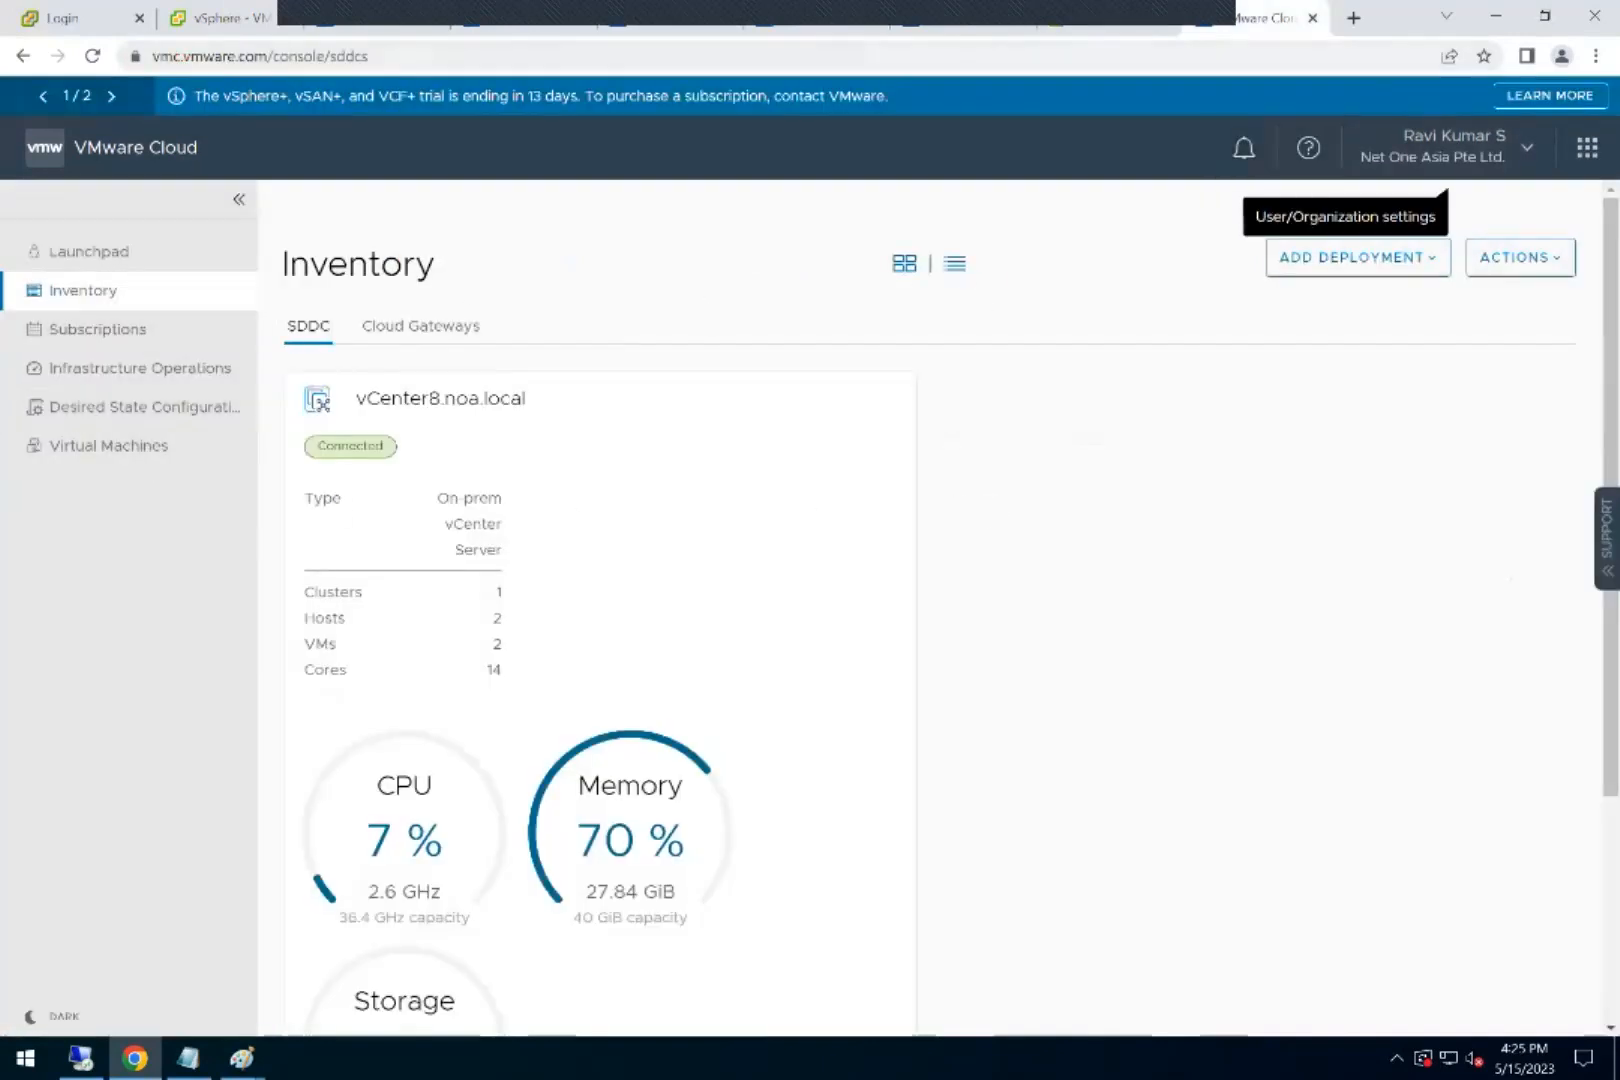
{"action": "left_click", "coordinate": [1520, 257]}
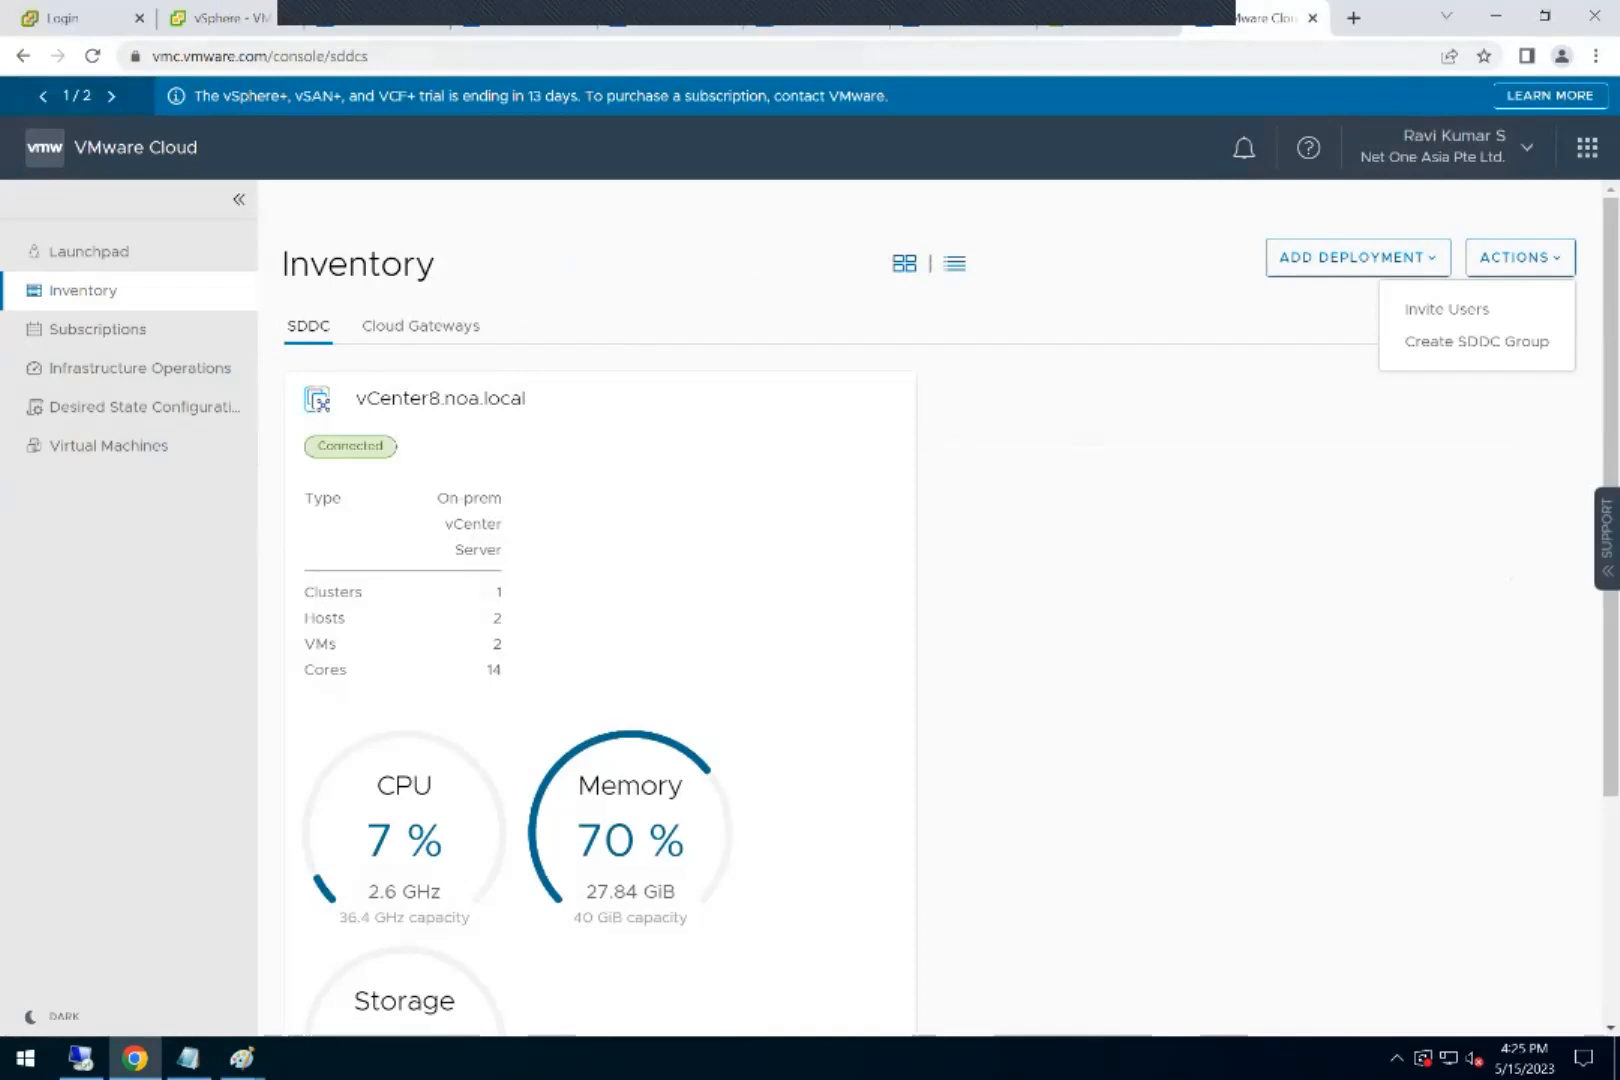
{"action": "left_click", "coordinate": [29, 392]}
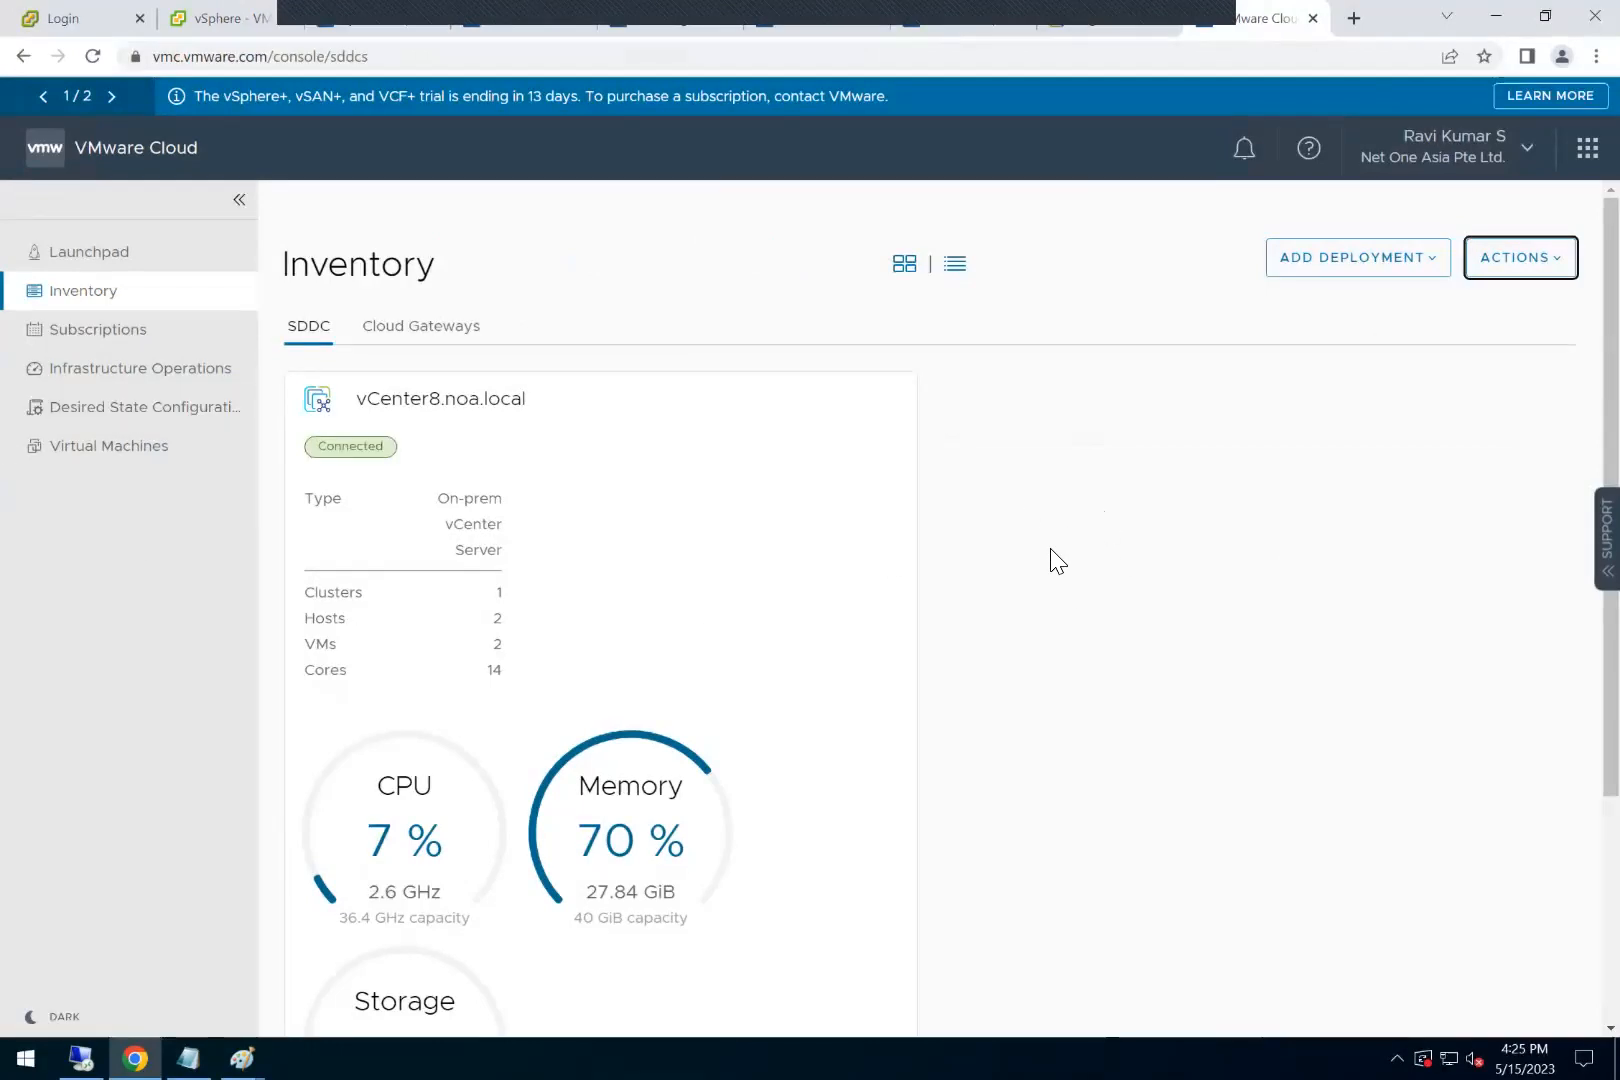
Step: Check vSphere+ compatibility with ESXi and vCenter Server versions in the Product Interoperability Matrix, and recheck the gateway's connection statuses
{"action": "left_click", "coordinate": [494, 24]}
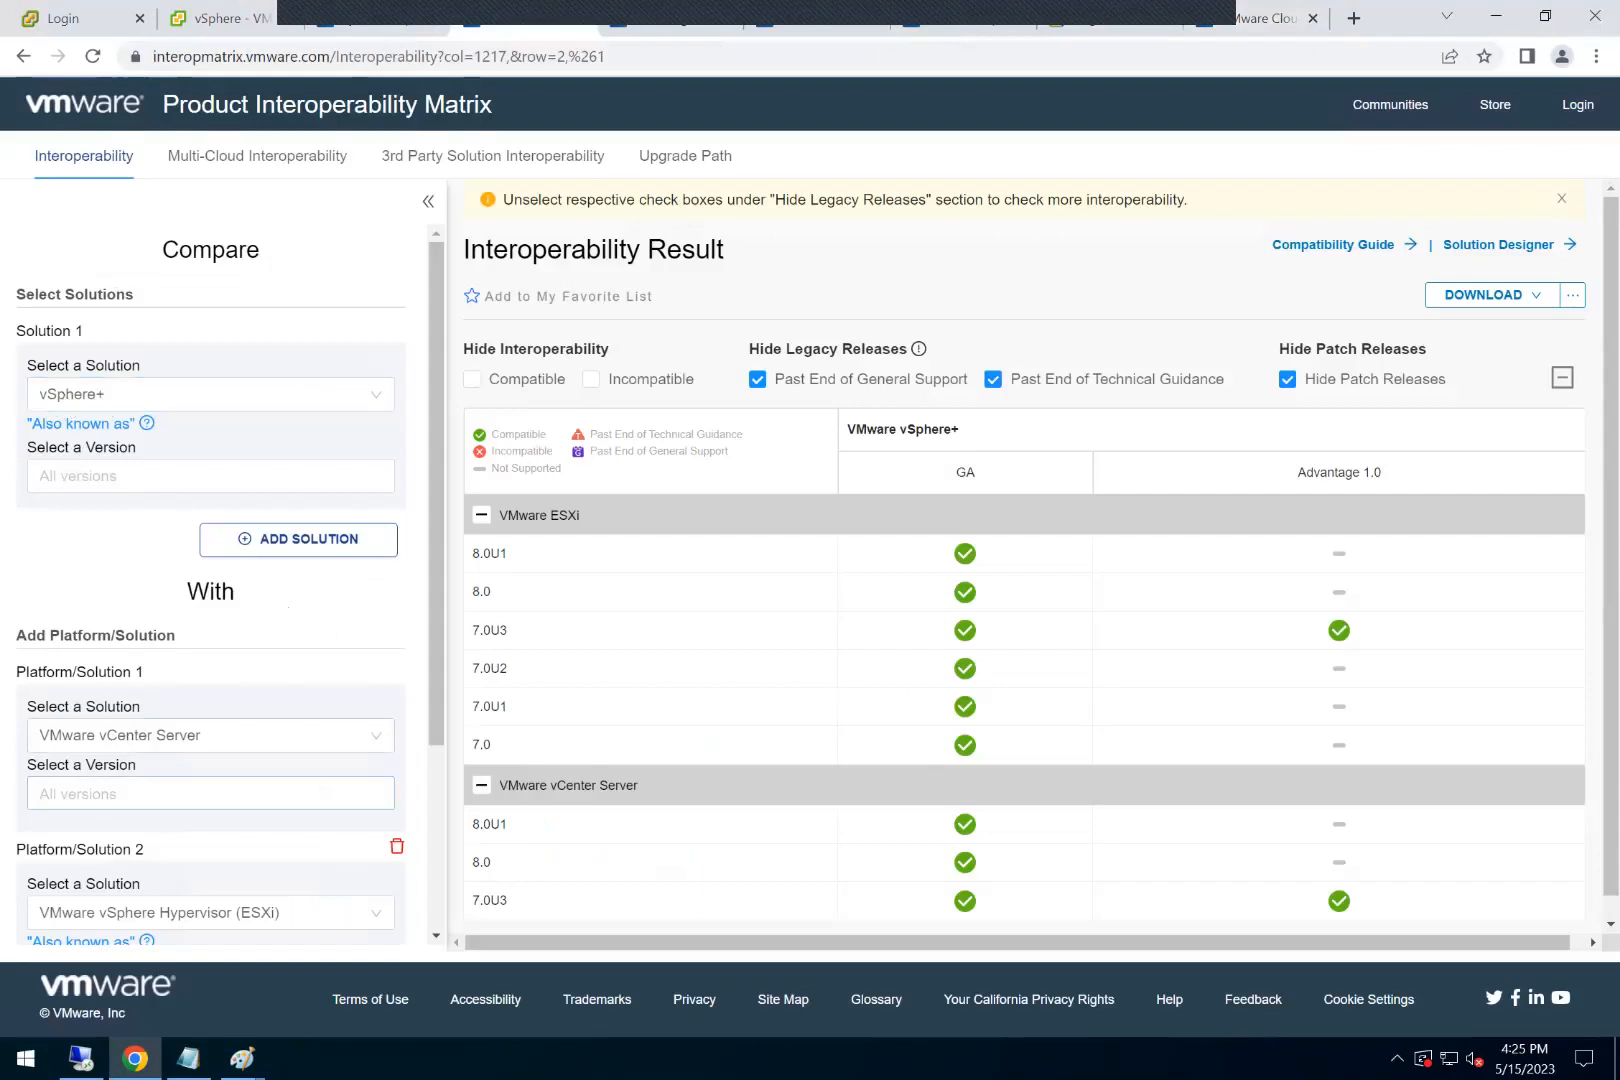
{"action": "scroll", "coordinate": [638, 703], "scroll_direction": "down", "scroll_amount": 1}
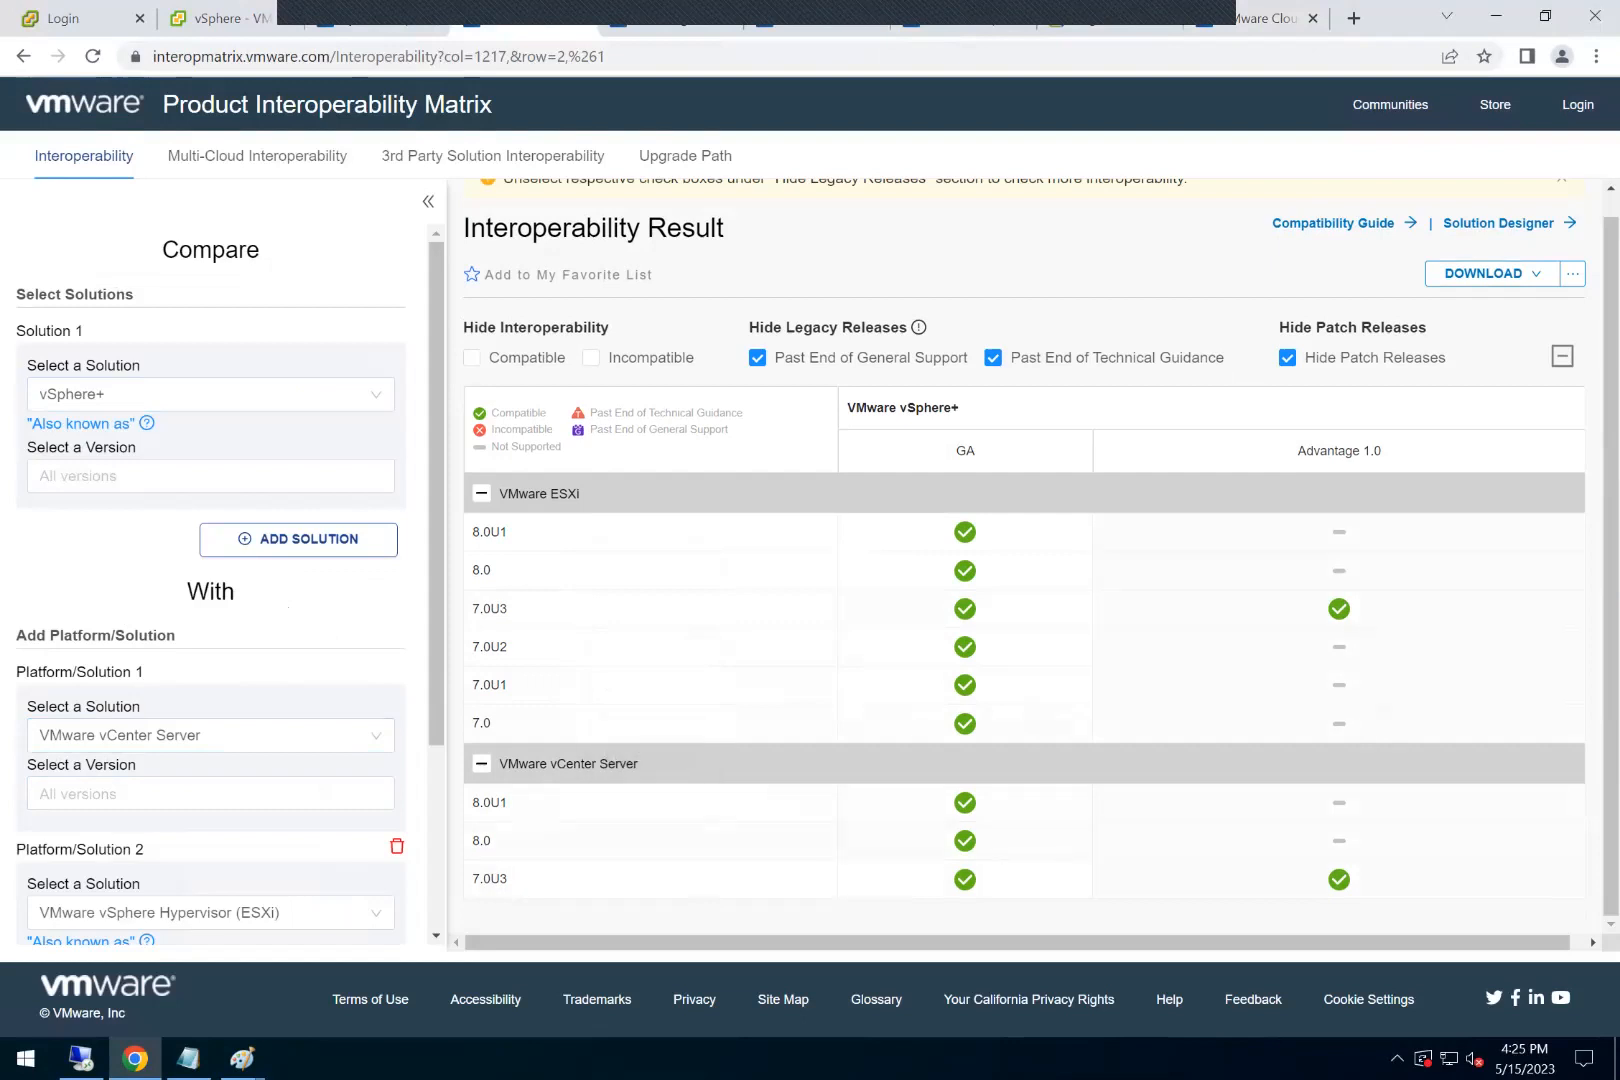
{"action": "left_click", "coordinate": [1264, 18]}
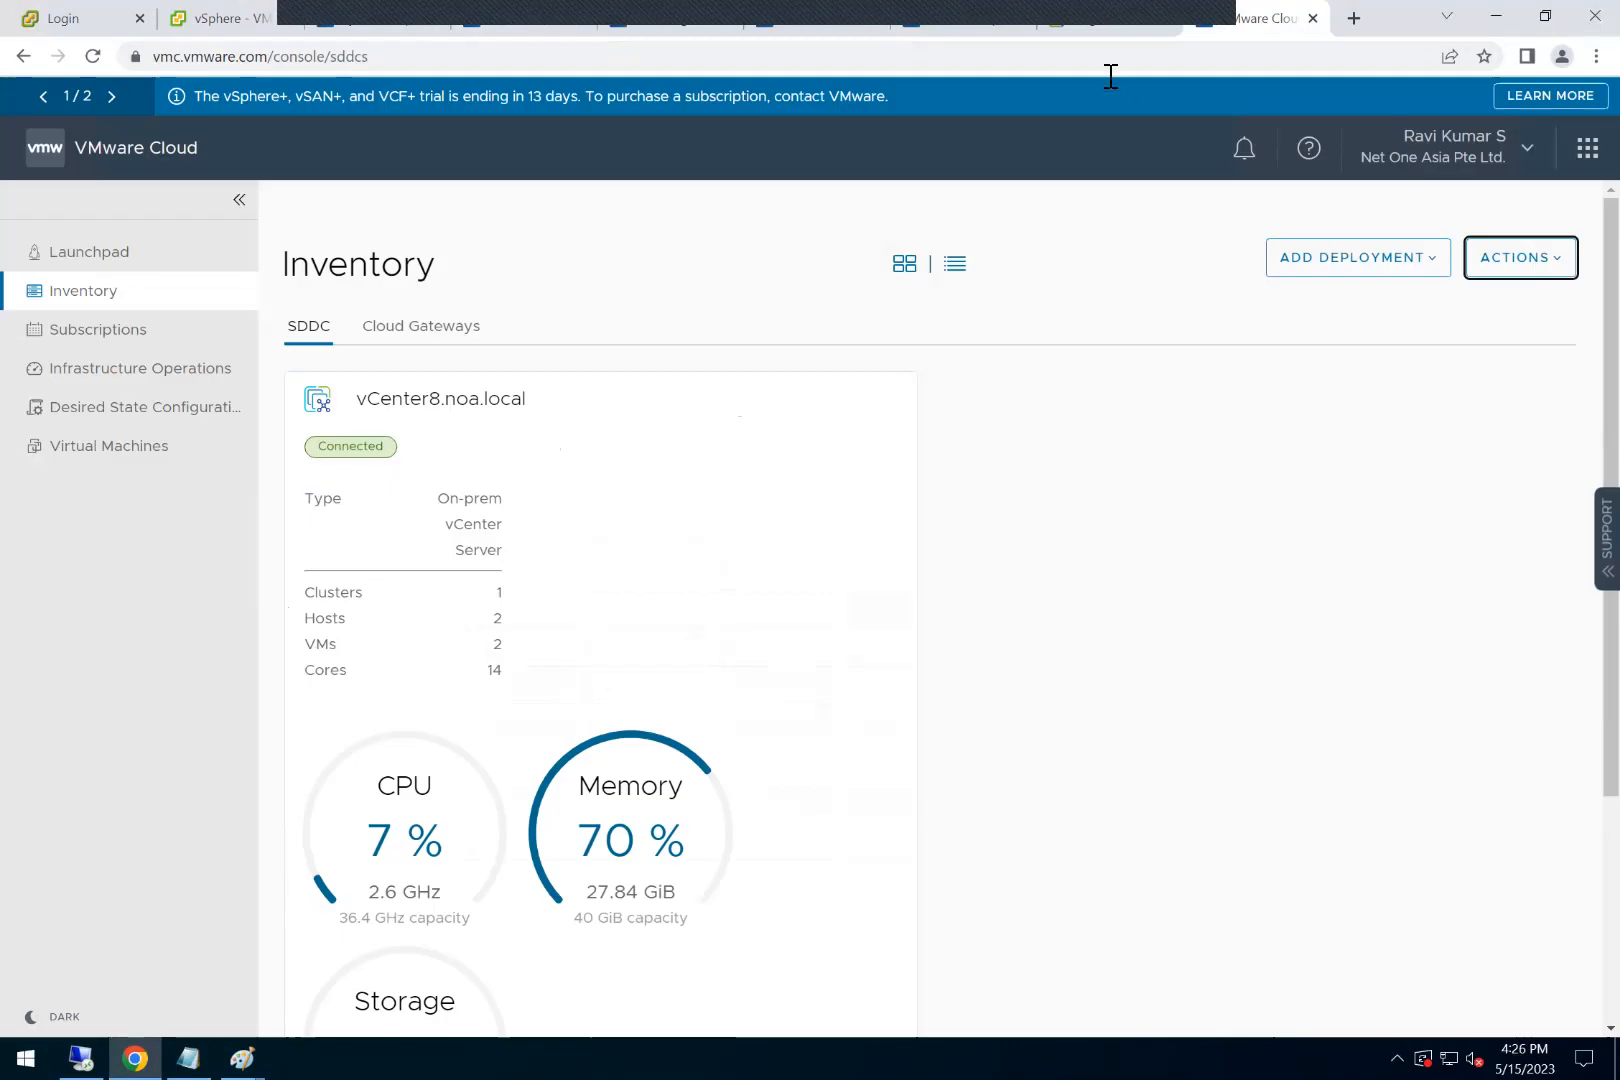
{"action": "left_click", "coordinate": [1100, 27]}
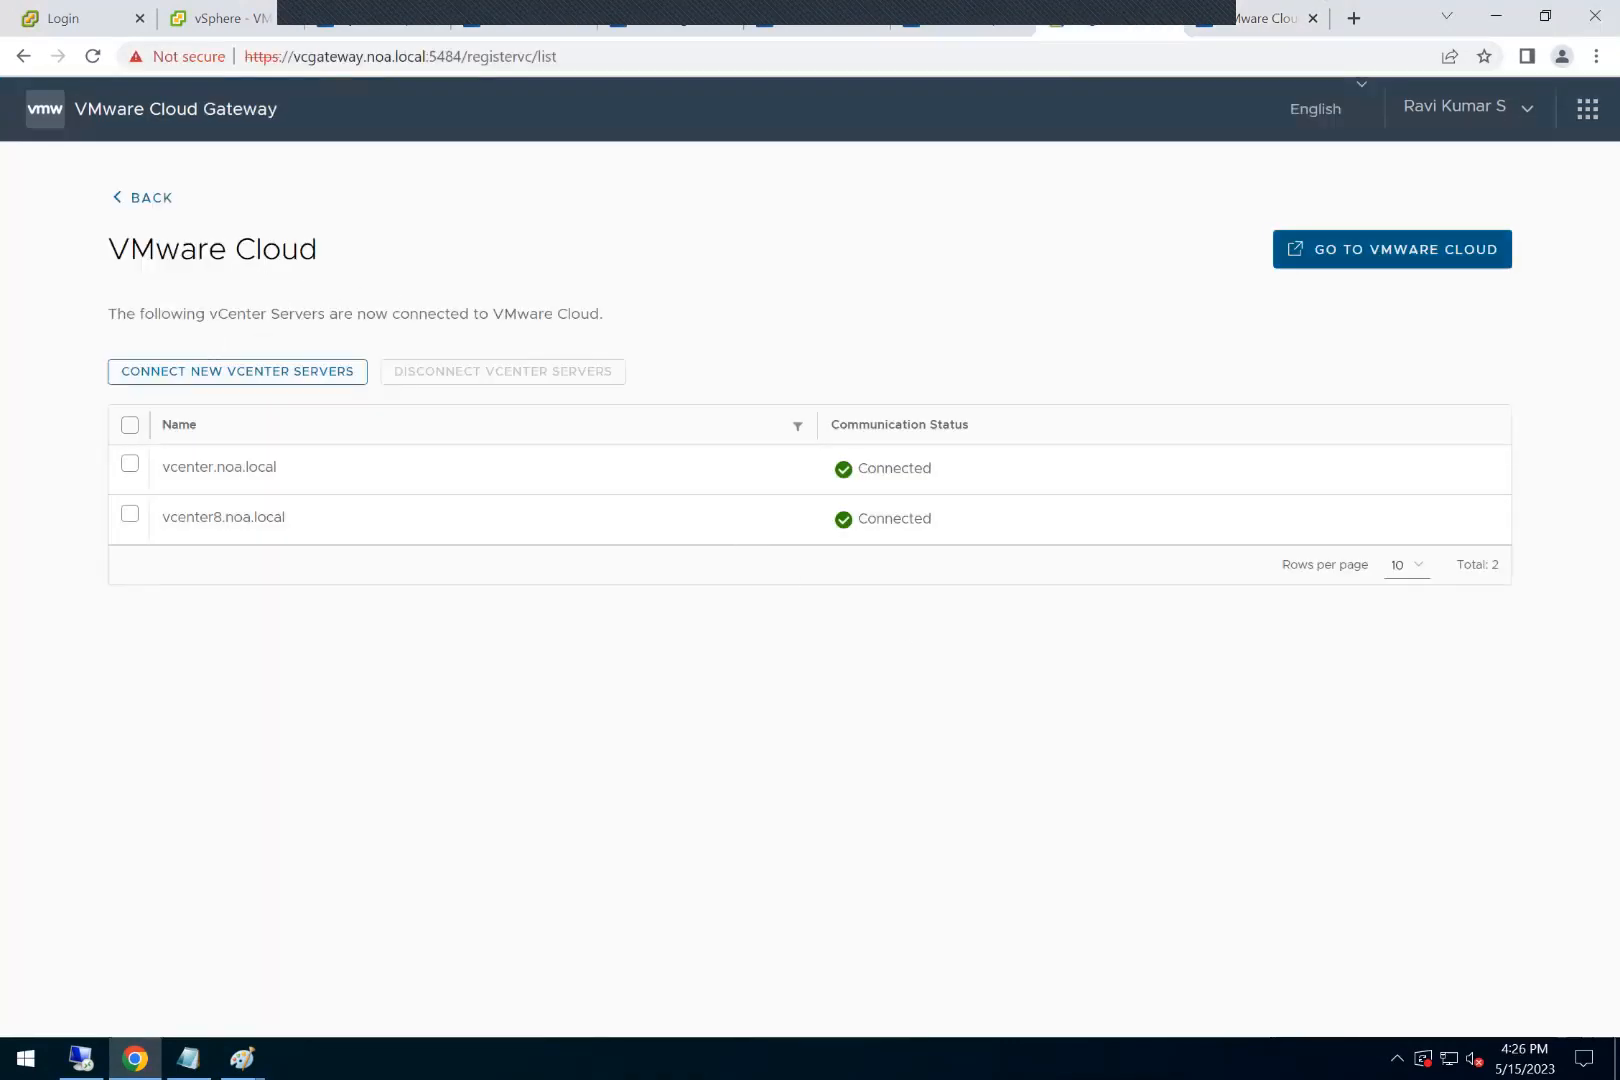
Step: Log in to the vSphere Client of vcenter.noa.local with the administrator account and its password
{"action": "left_click", "coordinate": [55, 22]}
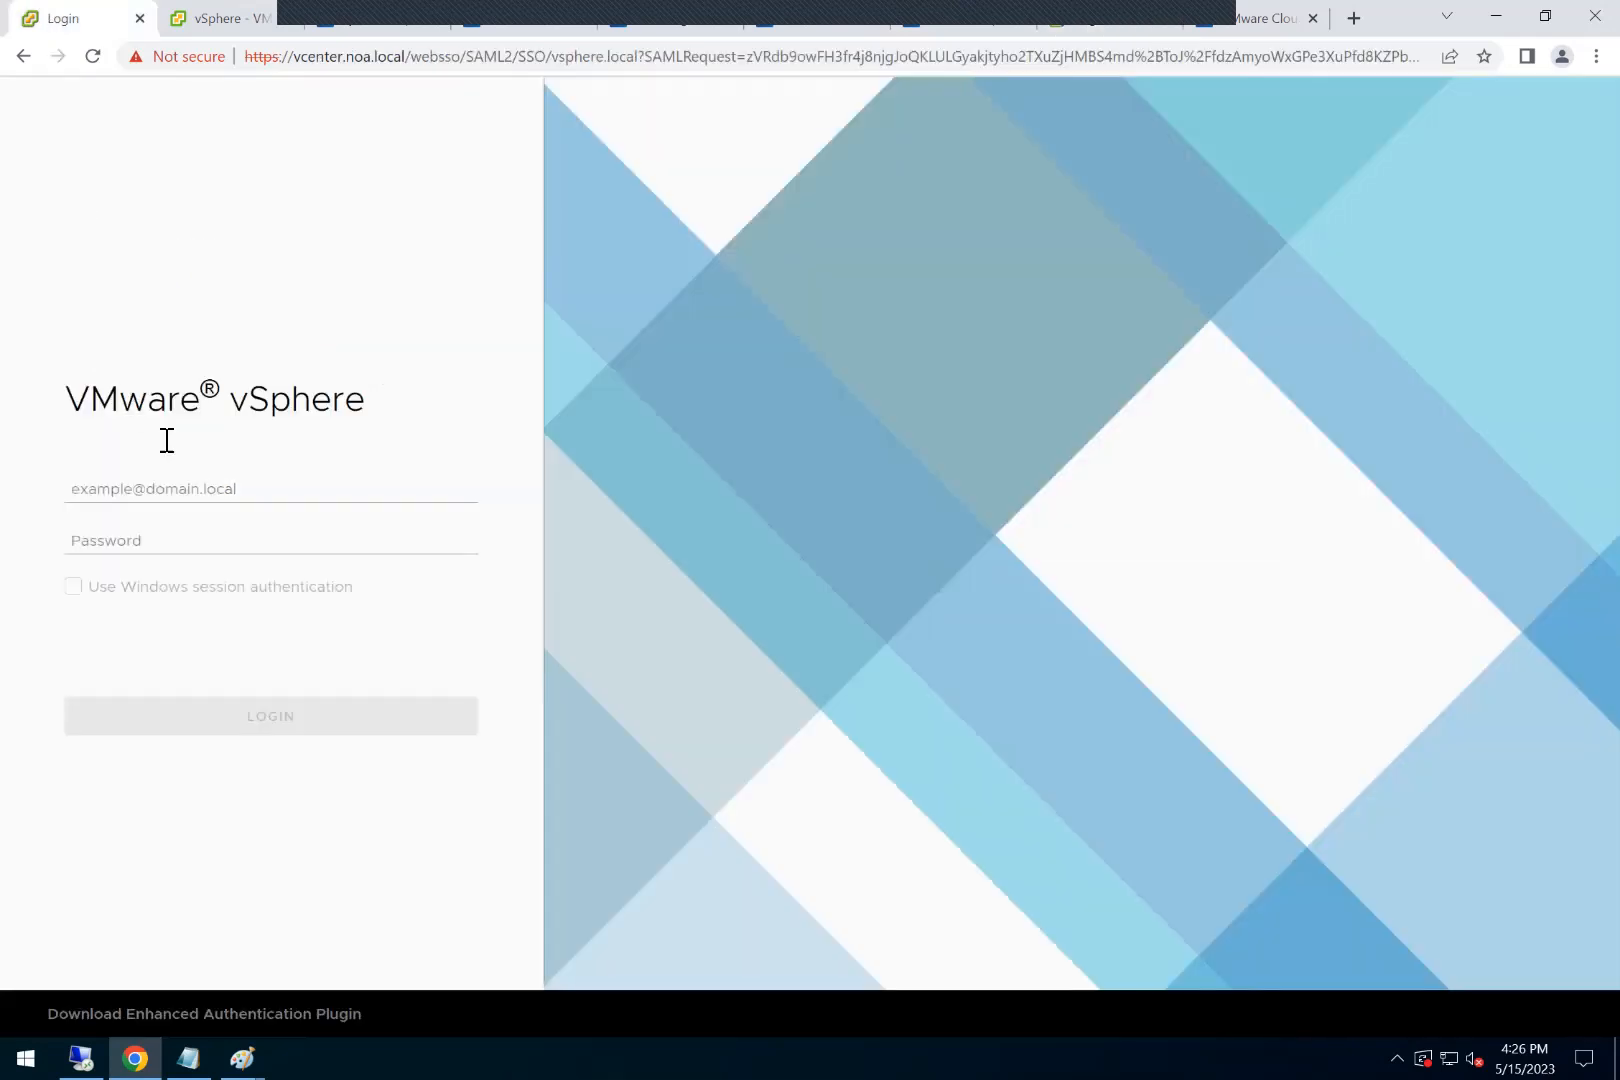
{"action": "left_click", "coordinate": [192, 481]}
{"action": "left_click", "coordinate": [206, 570]}
{"action": "left_click", "coordinate": [183, 545]}
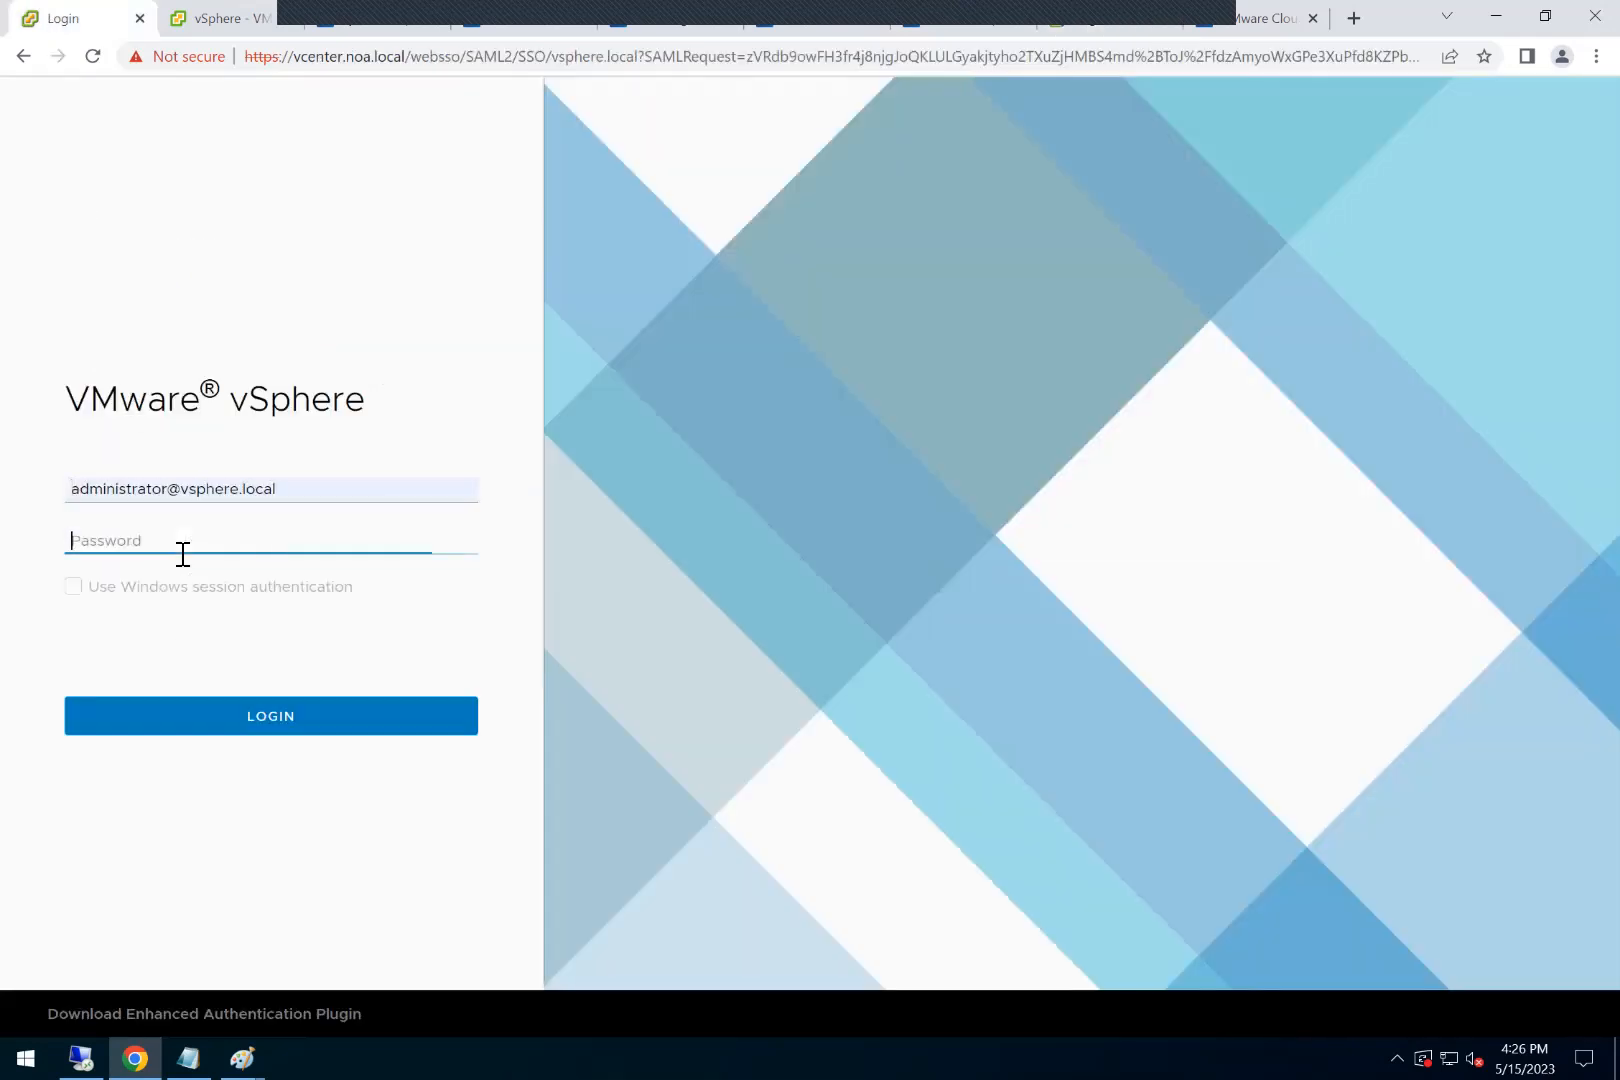
{"action": "type", "text": "••••••••"}
{"action": "key", "text": "Return"}
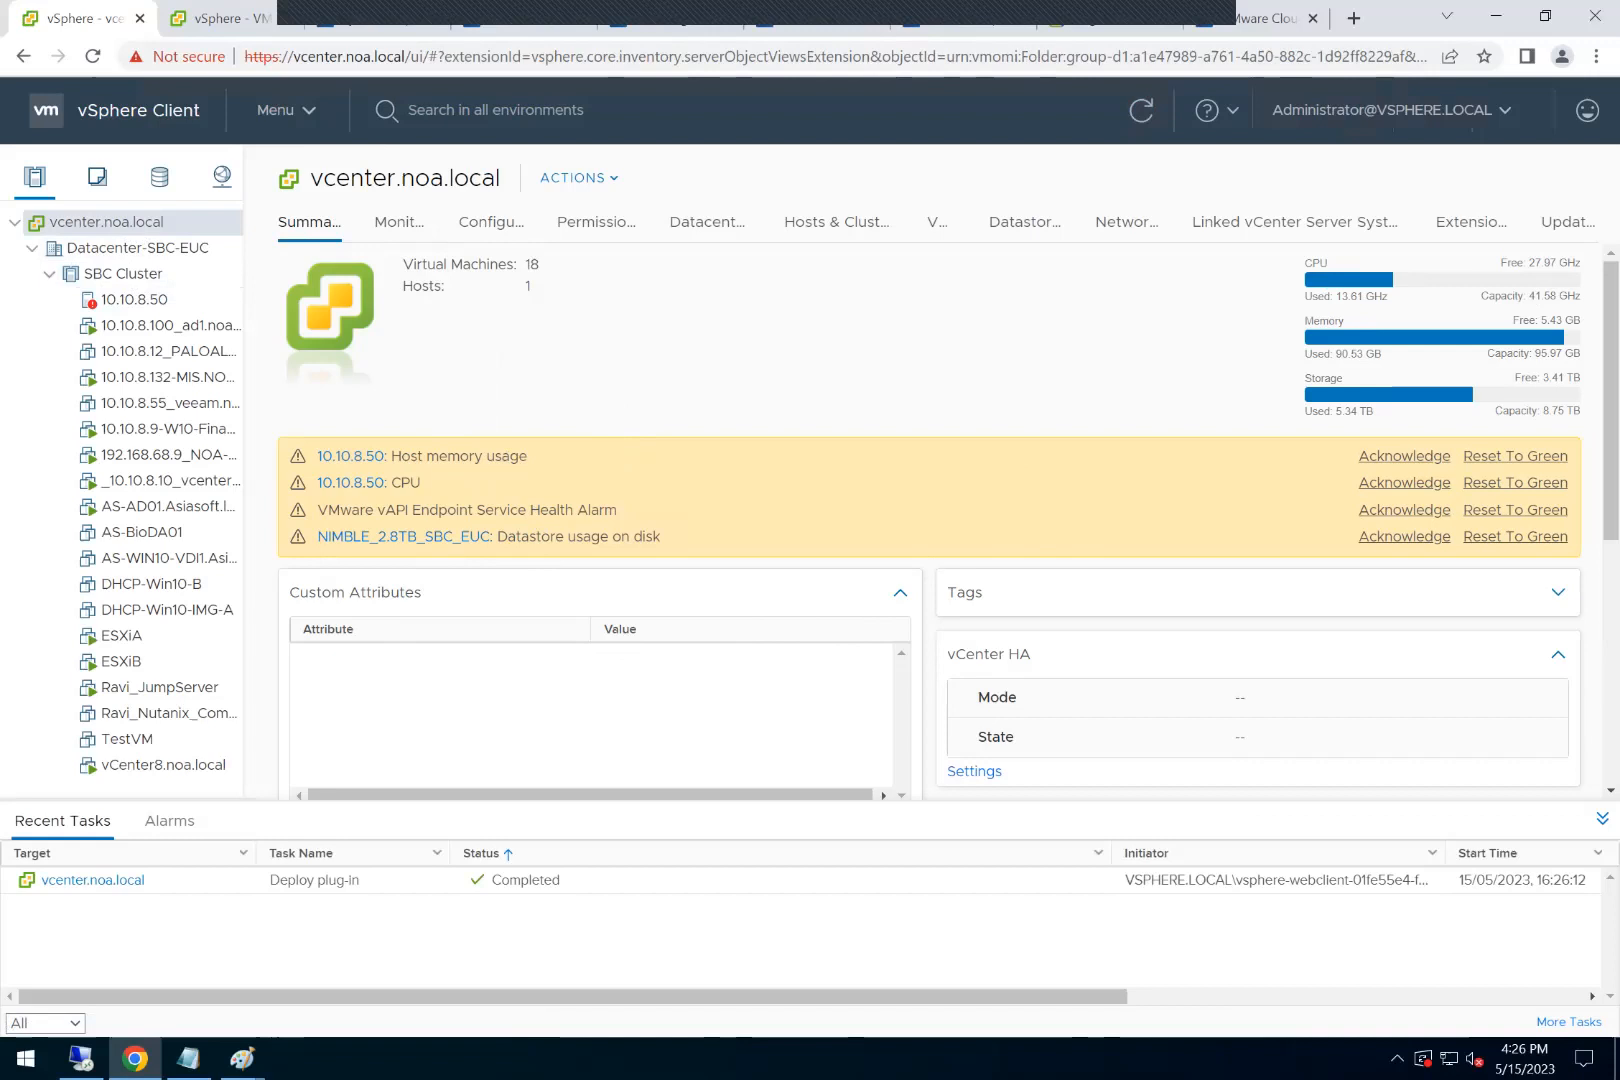
Step: Check the vCenter version in the Version Information section of vcenter.noa.local's summary
{"action": "scroll", "coordinate": [930, 520], "scroll_direction": "down", "scroll_amount": 1}
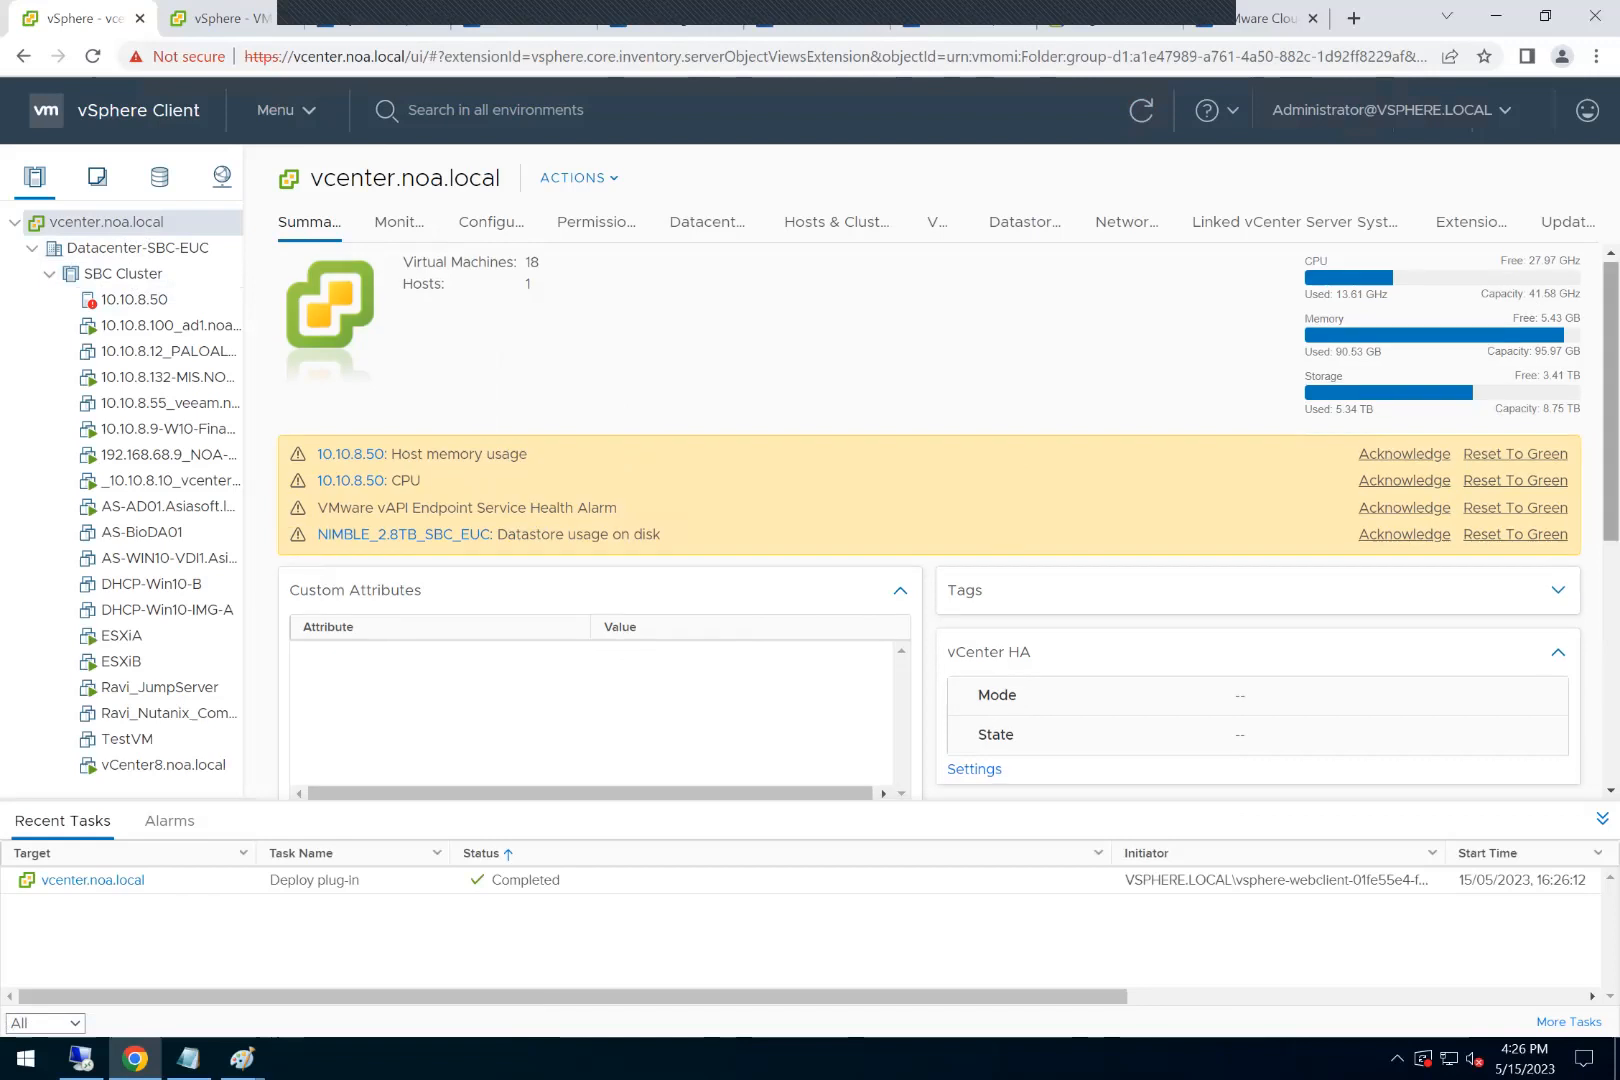
{"action": "scroll", "coordinate": [853, 567], "scroll_direction": "down", "scroll_amount": 4}
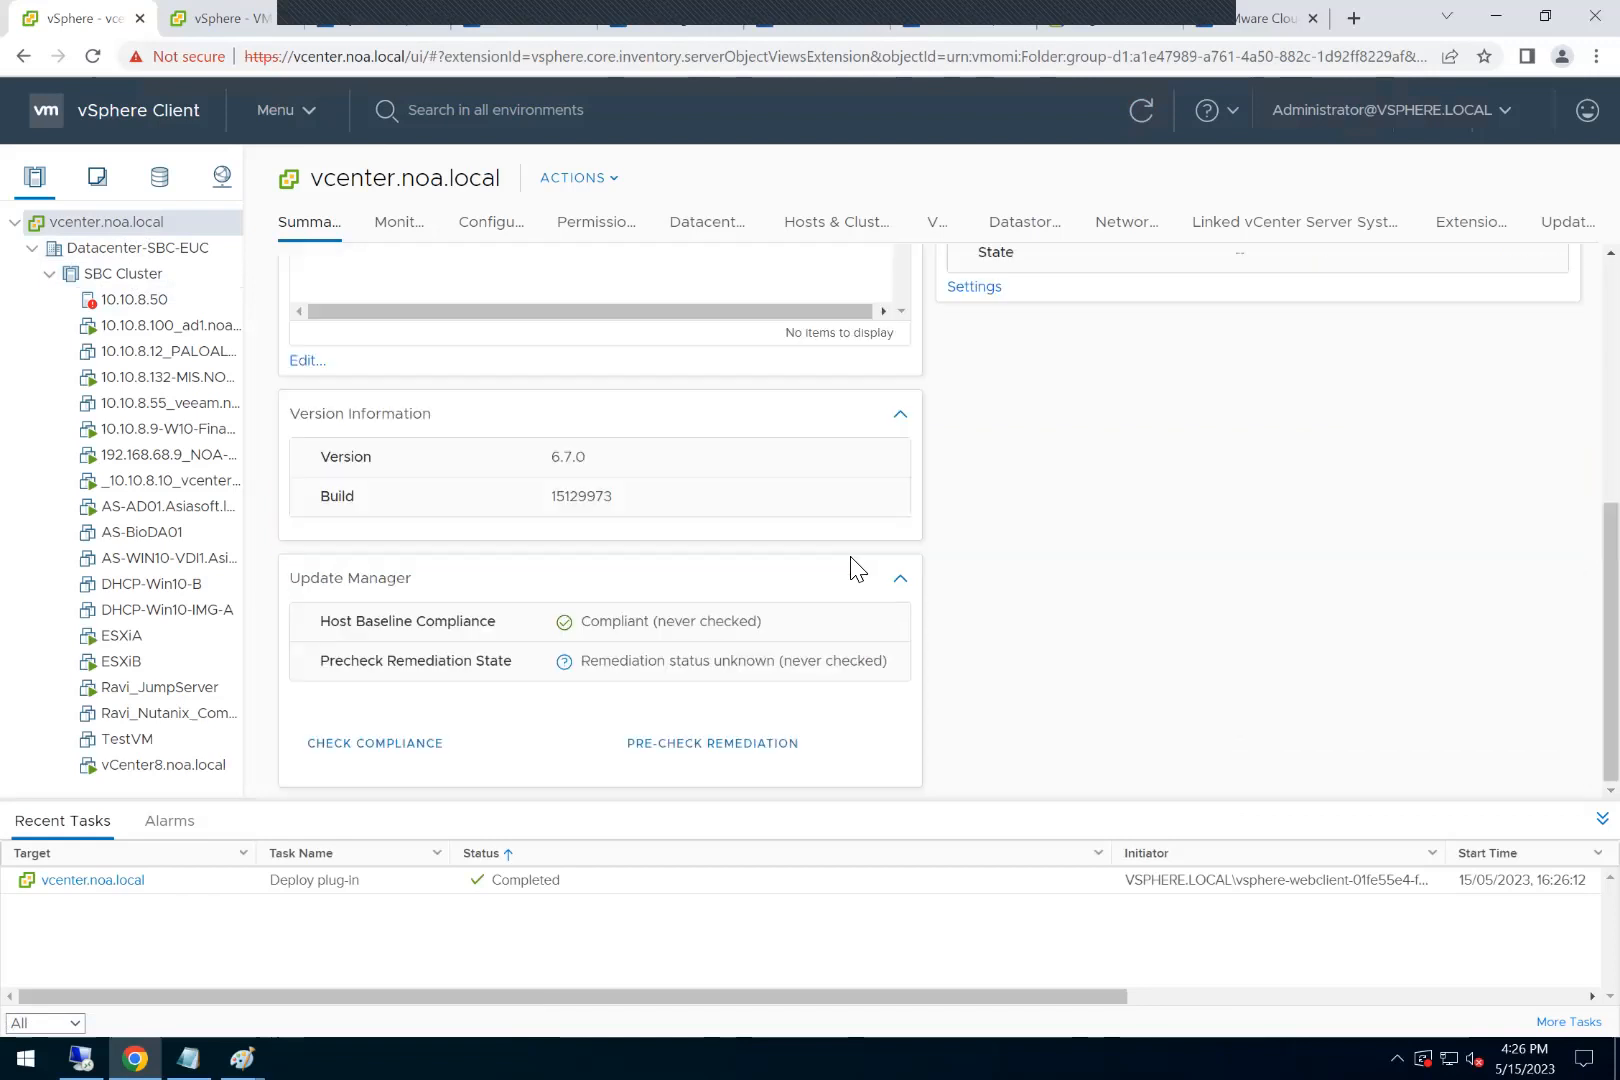
{"action": "double_click", "coordinate": [568, 457]}
Step: Reload the VMware Cloud inventory and compare its SDDCs with the vCenter Servers listed in the Cloud Gateway
{"action": "left_click", "coordinate": [1245, 18]}
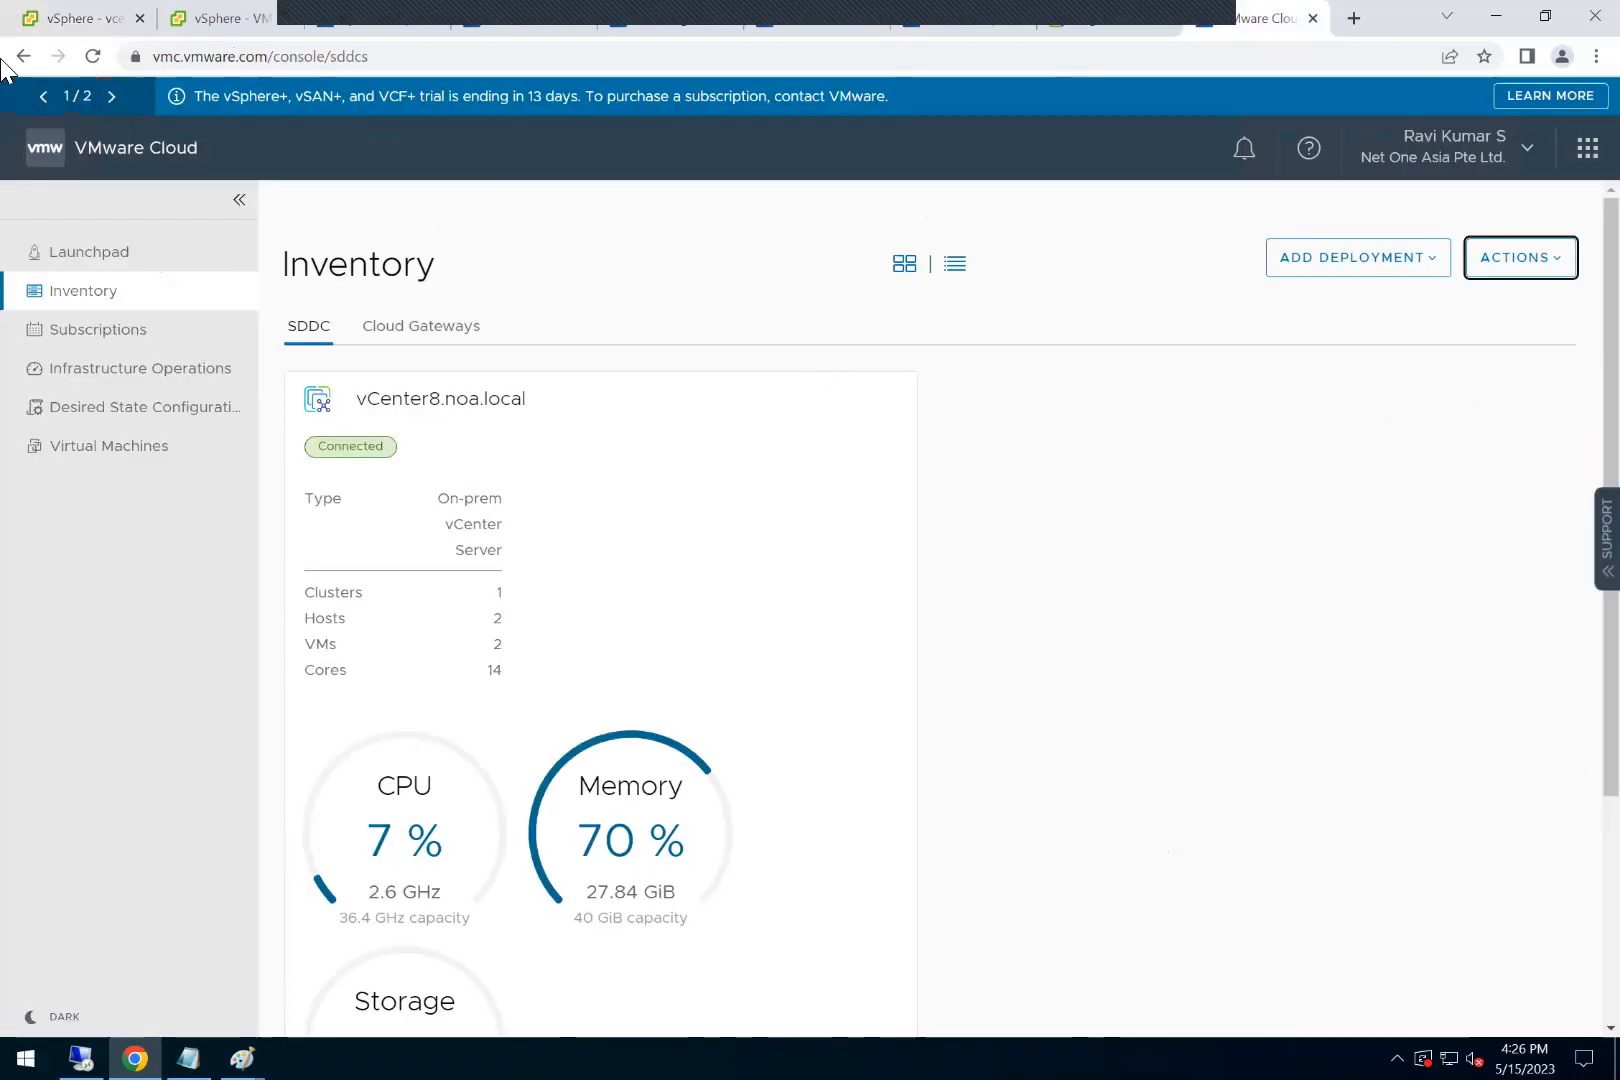
{"action": "left_click", "coordinate": [92, 57]}
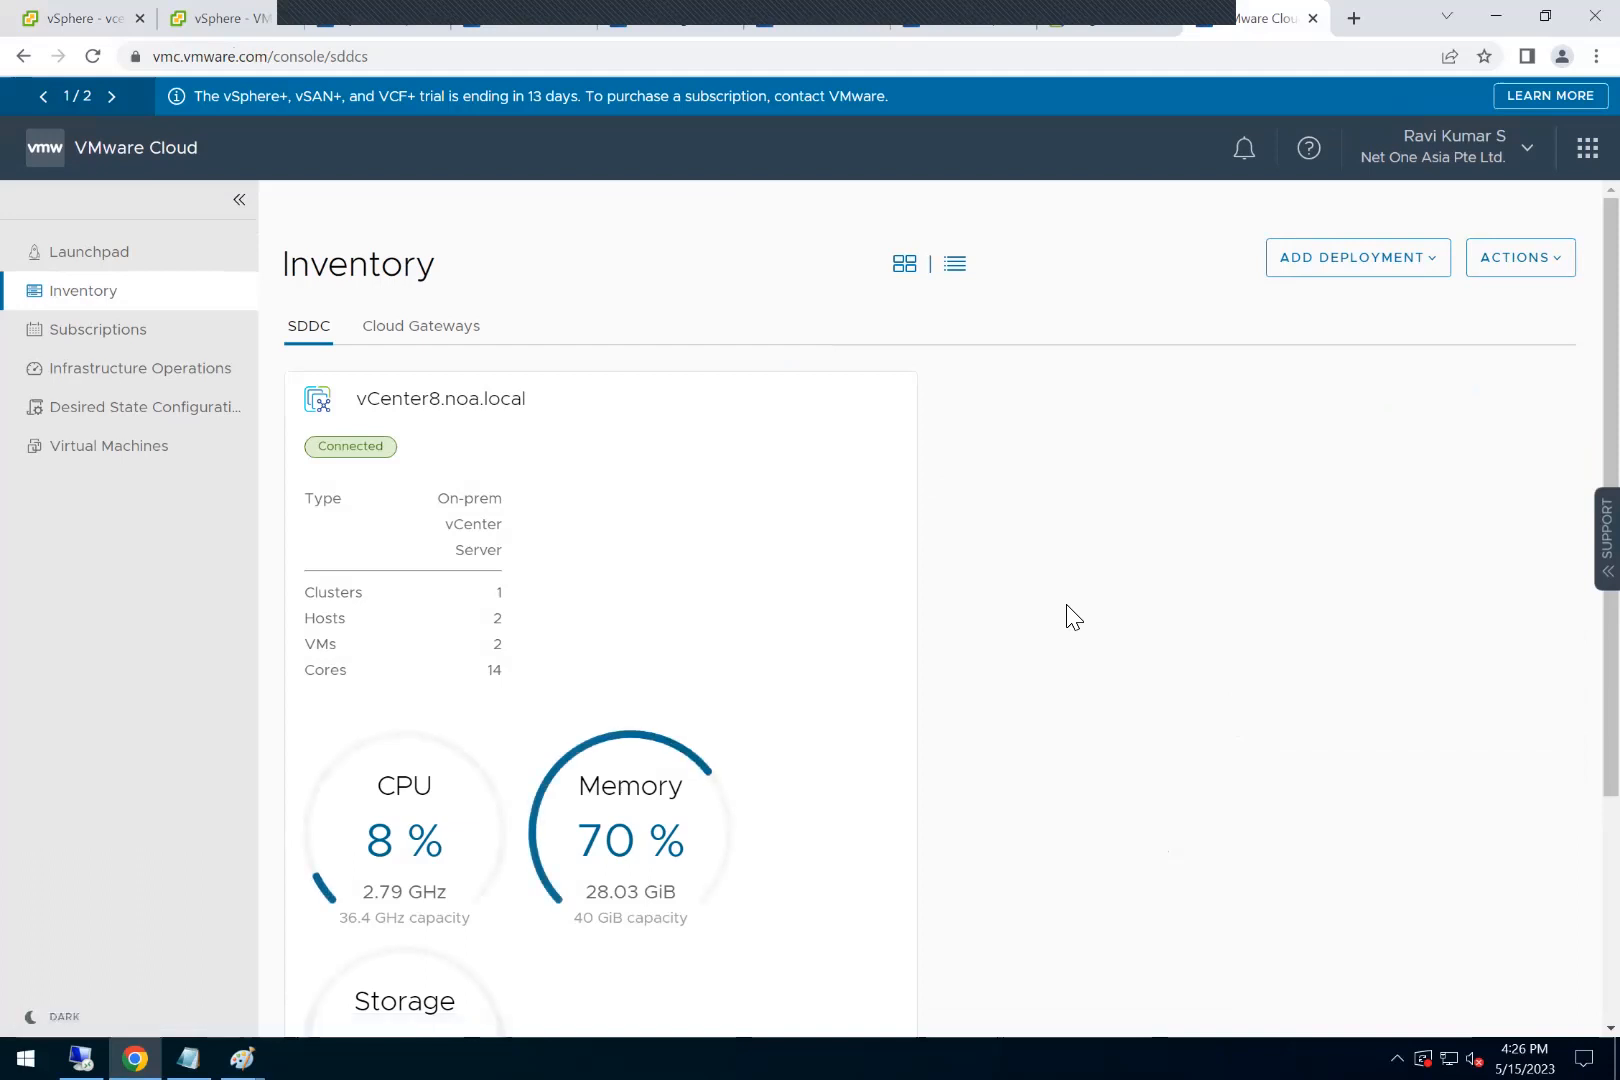
{"action": "left_click", "coordinate": [1108, 18]}
{"action": "left_click", "coordinate": [936, 487]}
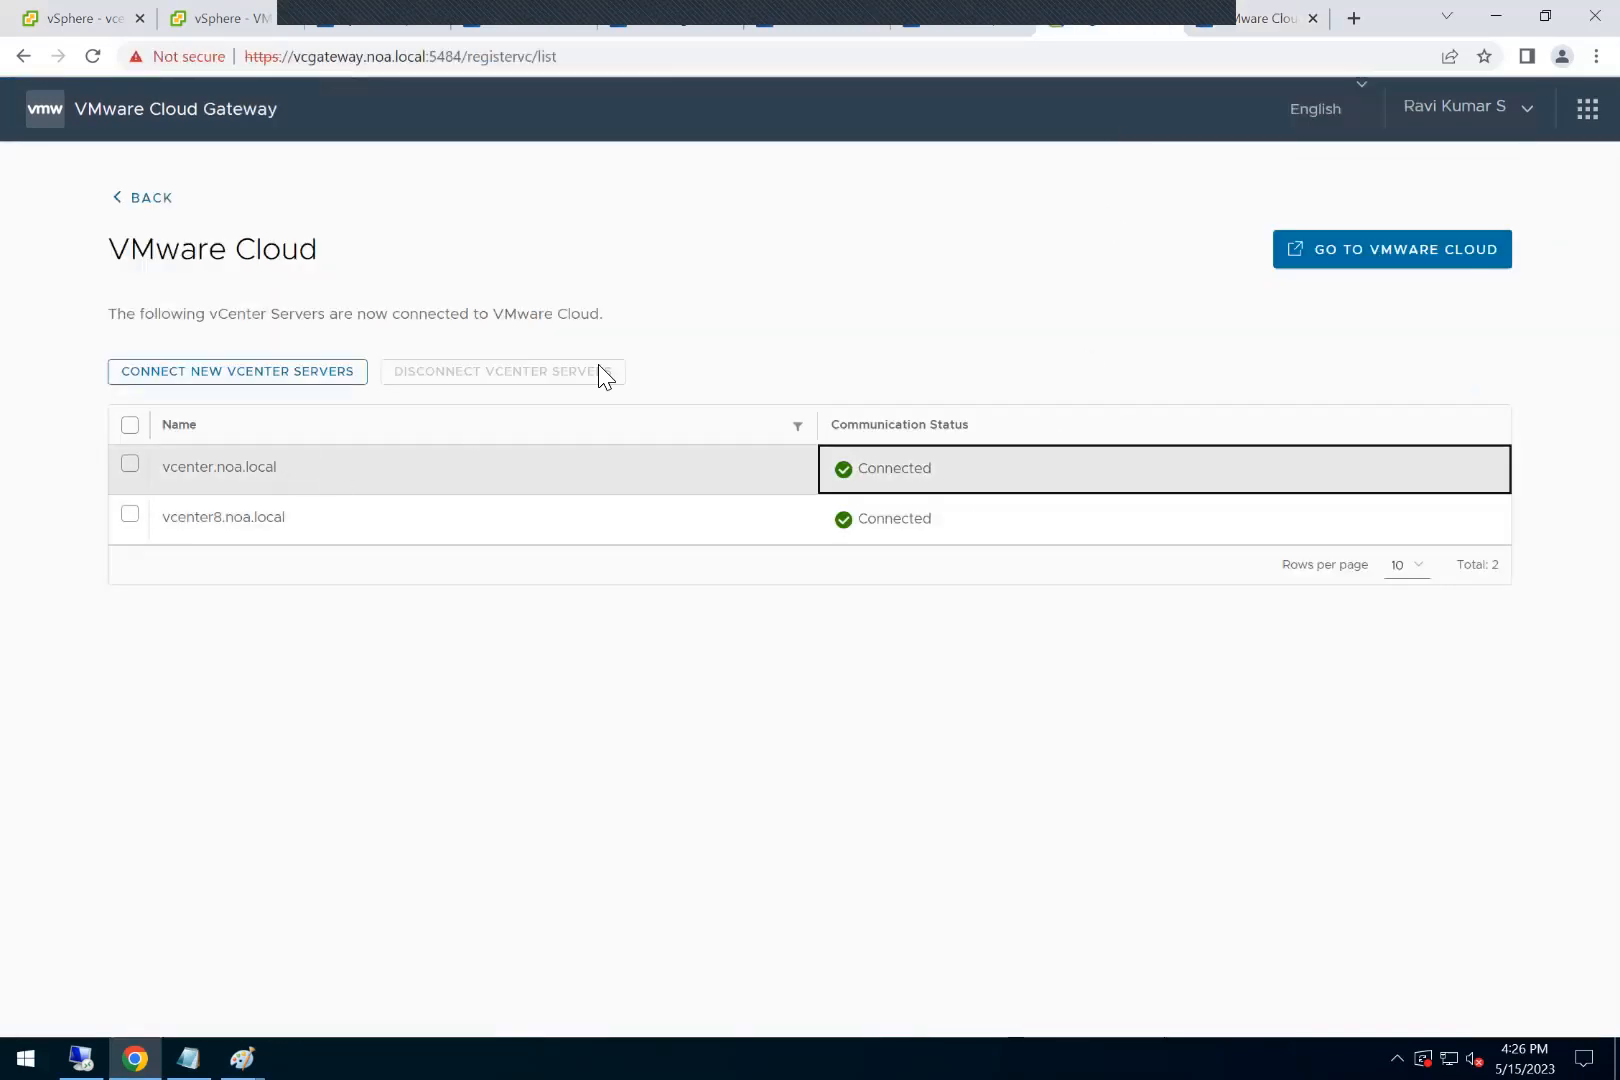
{"action": "left_click", "coordinate": [1214, 15]}
{"action": "left_click", "coordinate": [1116, 18]}
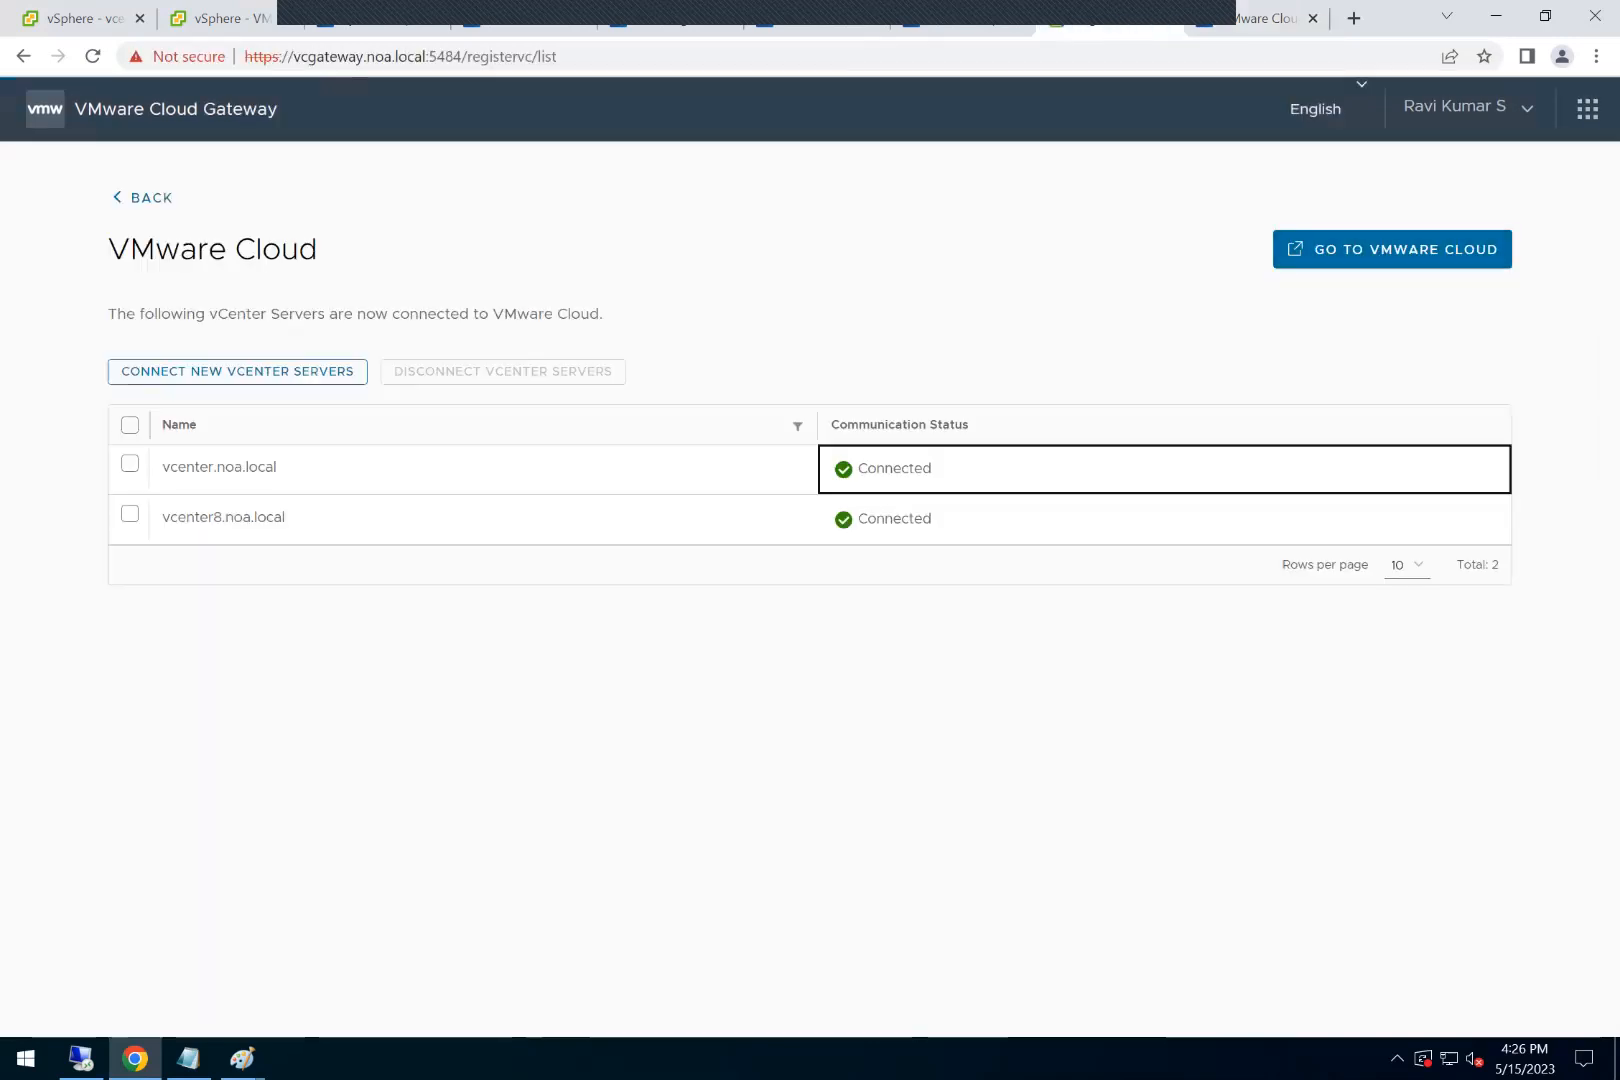
{"action": "left_click", "coordinate": [1257, 18]}
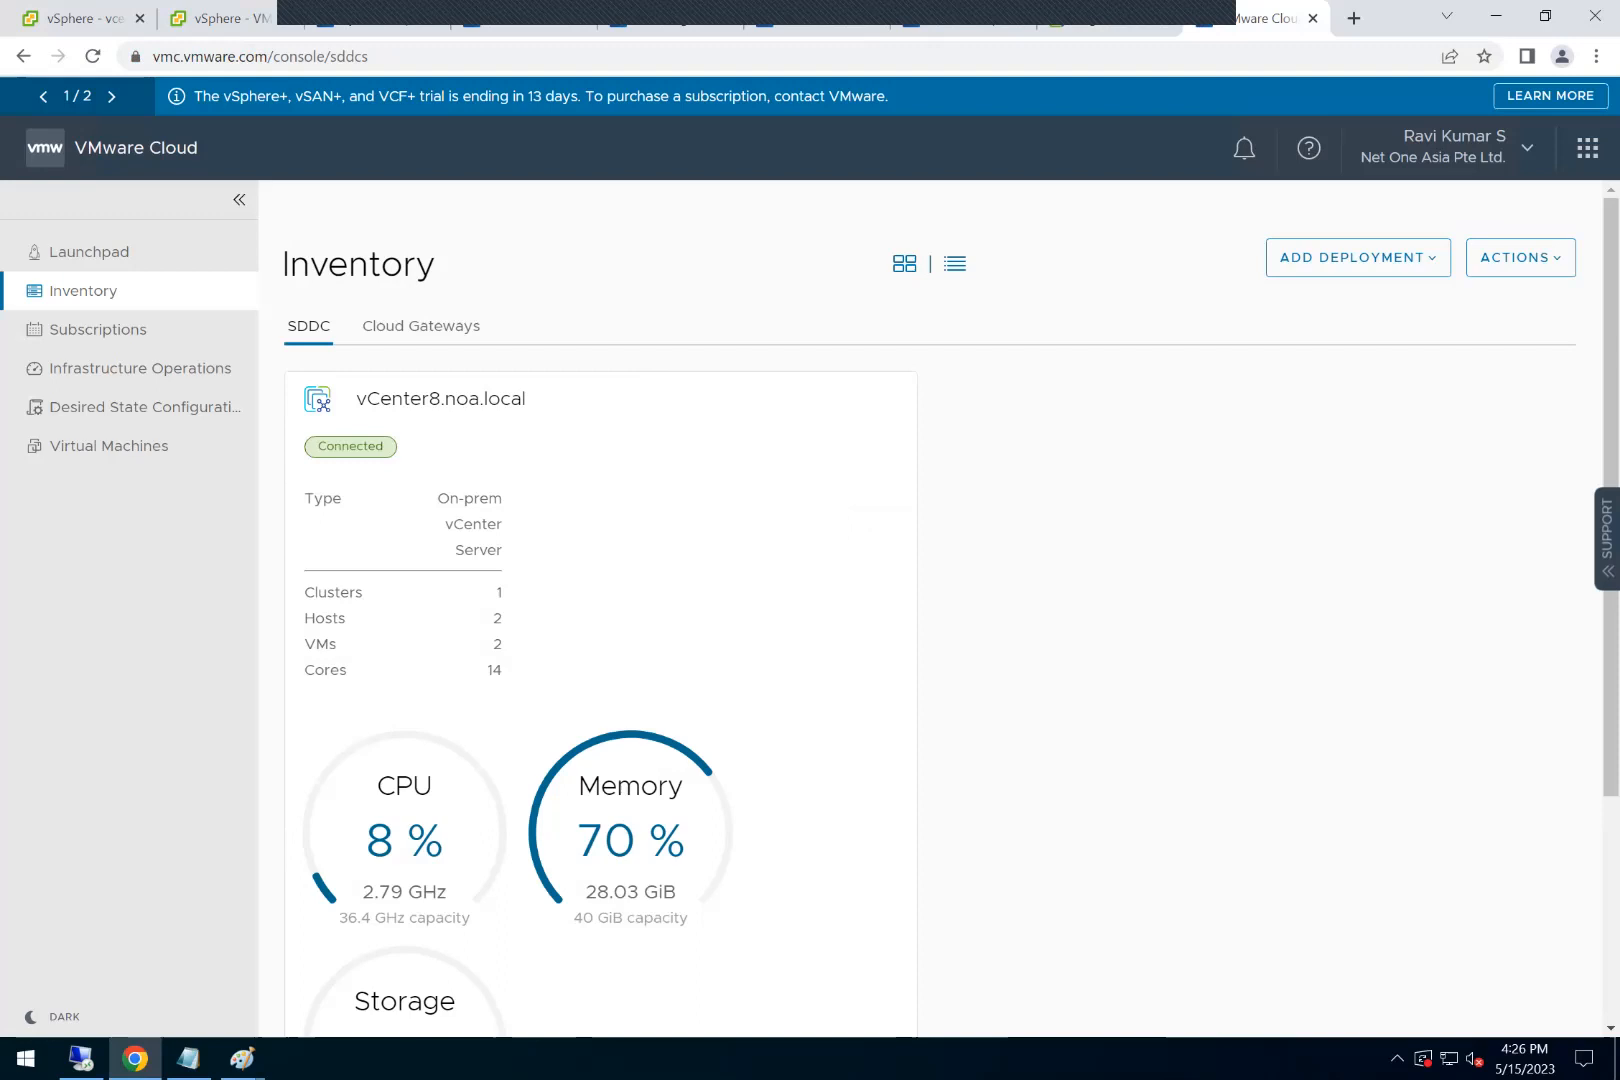
Step: Reopen VMware Cloud from the Cloud Gateway and examine the inventory's Cloud Gateways and SDDC views
{"action": "left_click", "coordinate": [1104, 30]}
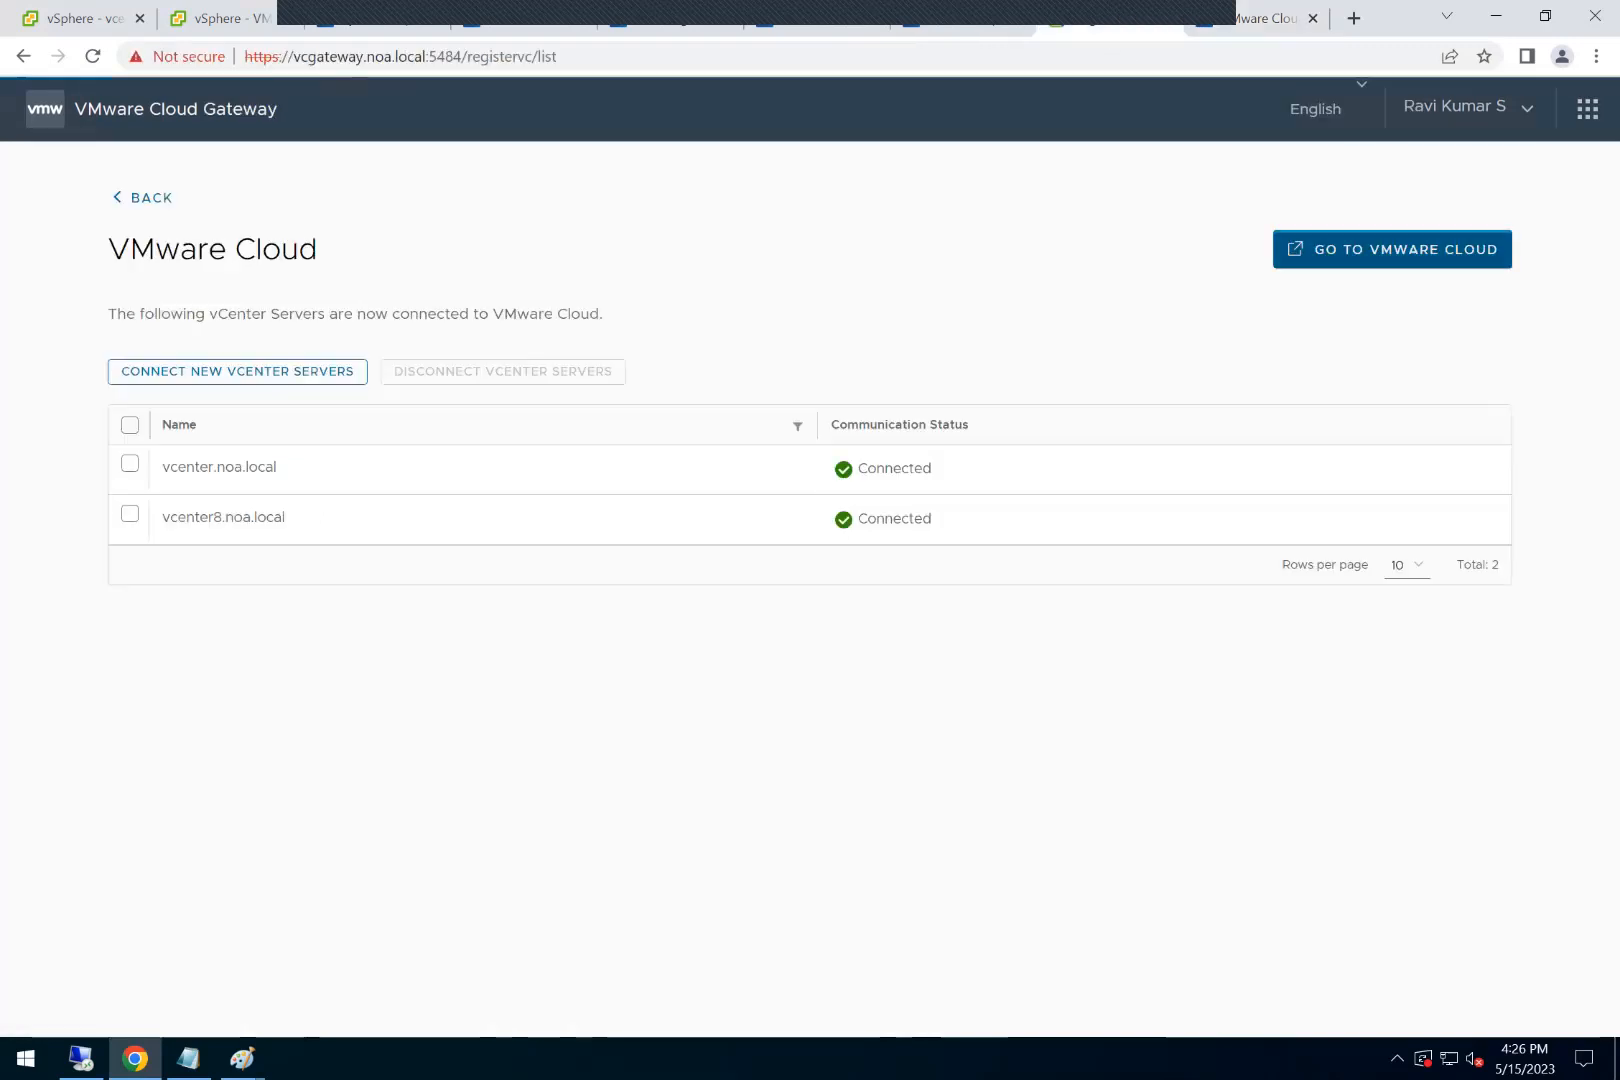
{"action": "left_click", "coordinate": [1392, 250]}
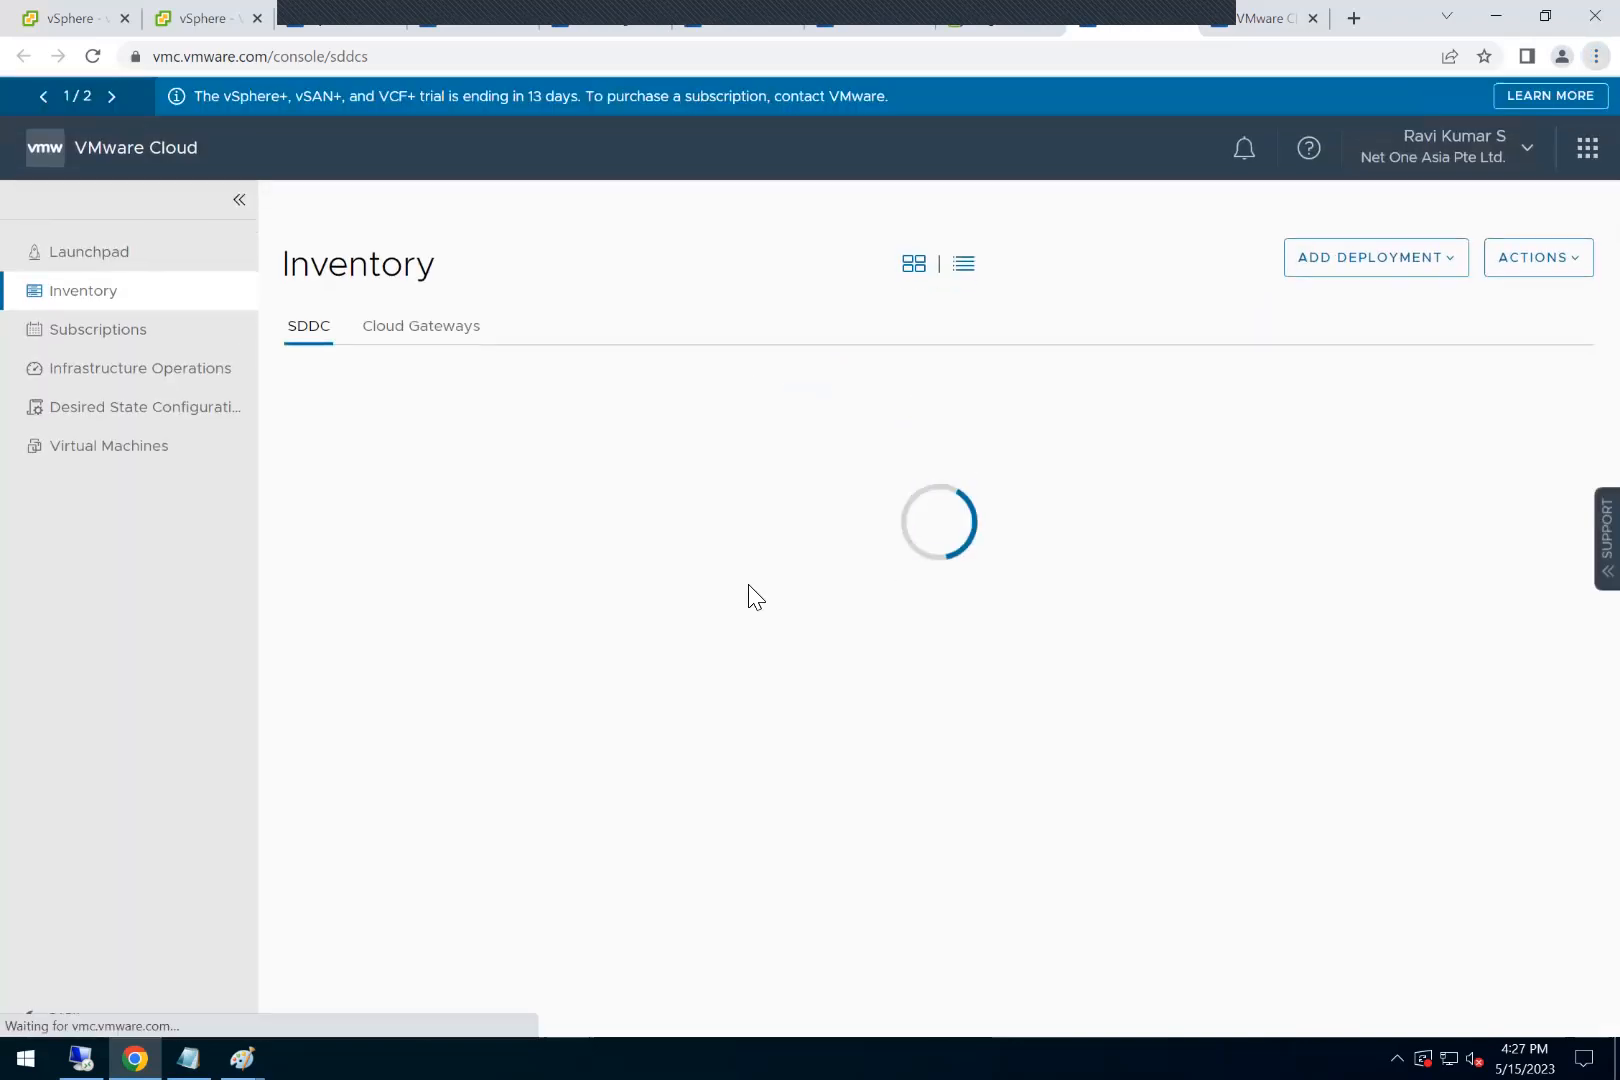
{"action": "left_click", "coordinate": [442, 345]}
{"action": "left_click", "coordinate": [320, 340]}
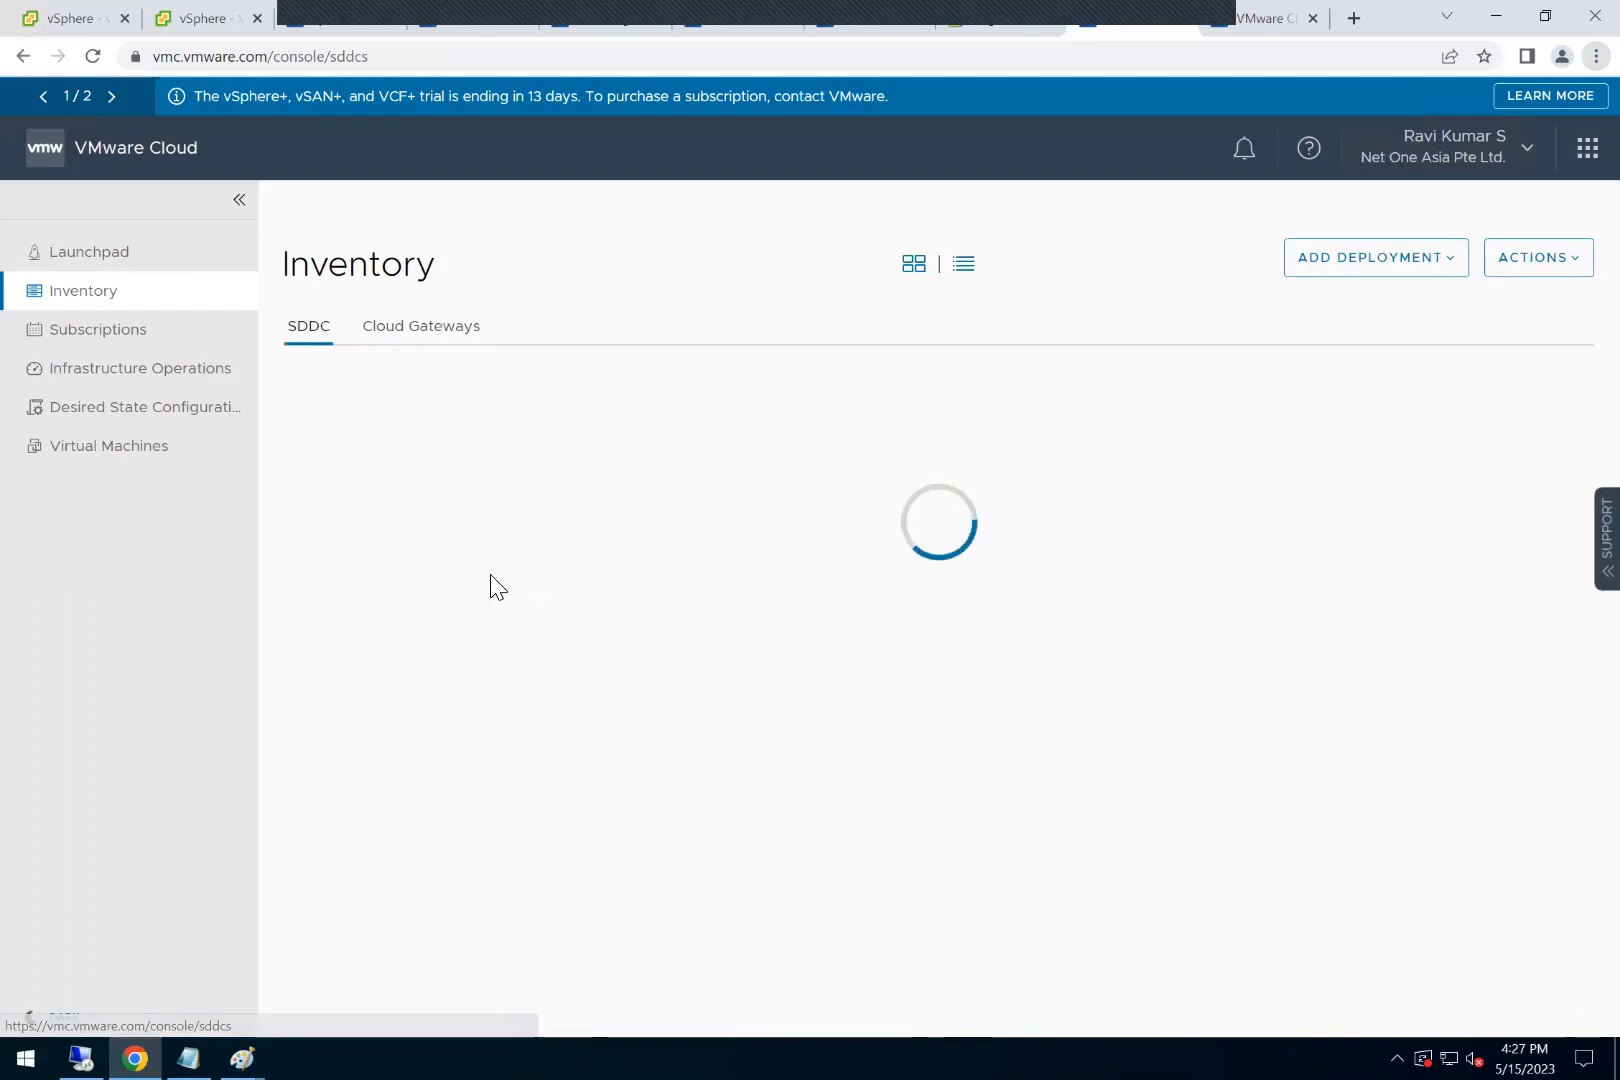
{"action": "scroll", "coordinate": [763, 701], "scroll_direction": "down", "scroll_amount": 1}
{"action": "scroll", "coordinate": [930, 610], "scroll_direction": "up", "scroll_amount": 1}
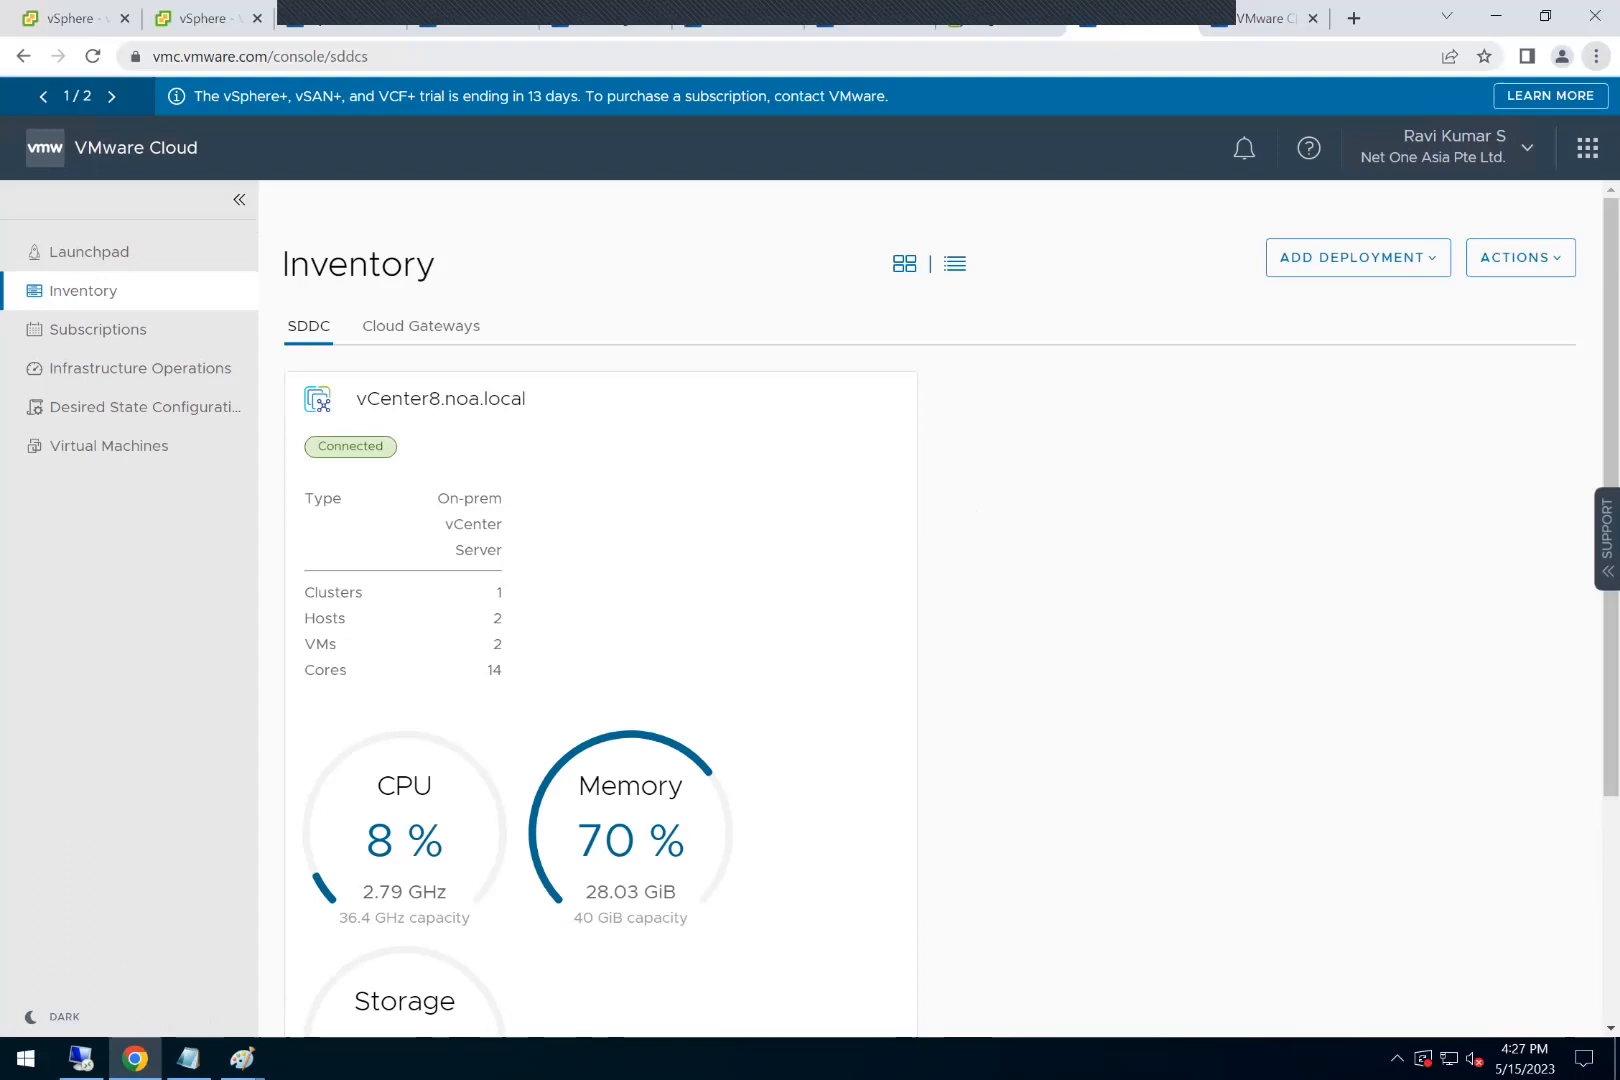
Step: Disconnect vcenter.noa.local from VMware Cloud in the Cloud Gateway, acknowledging both confirmation statements
{"action": "left_click", "coordinate": [1023, 27]}
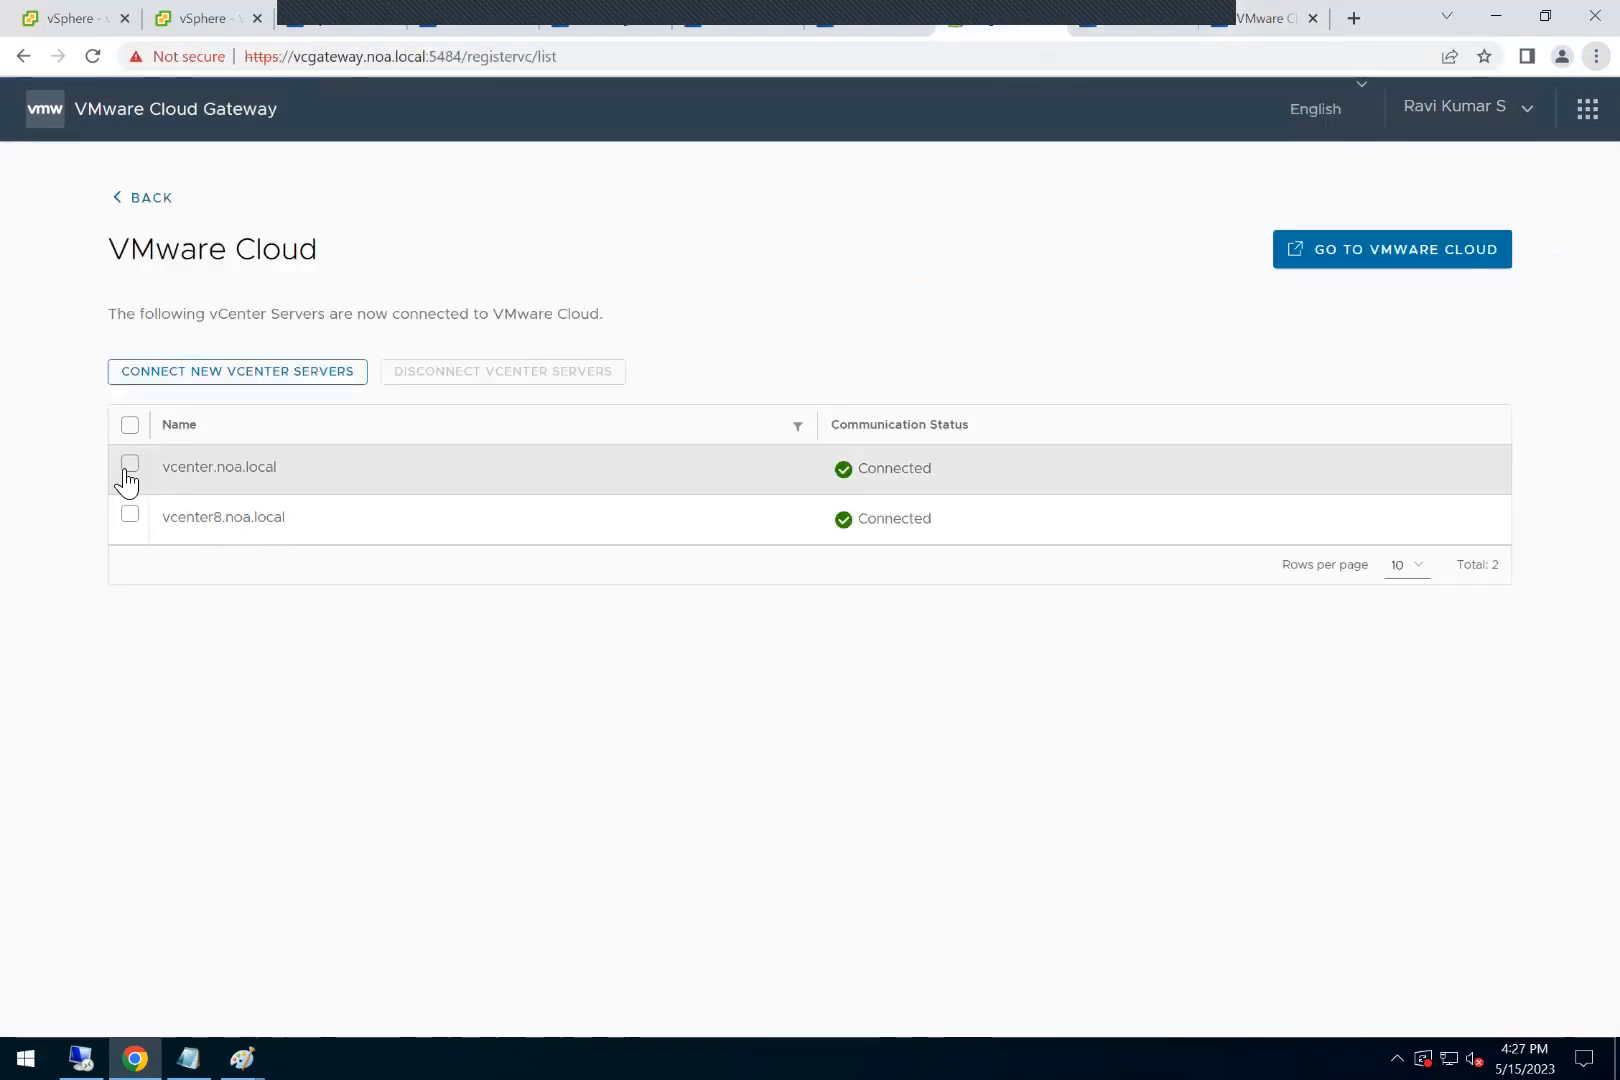
{"action": "left_click", "coordinate": [116, 468]}
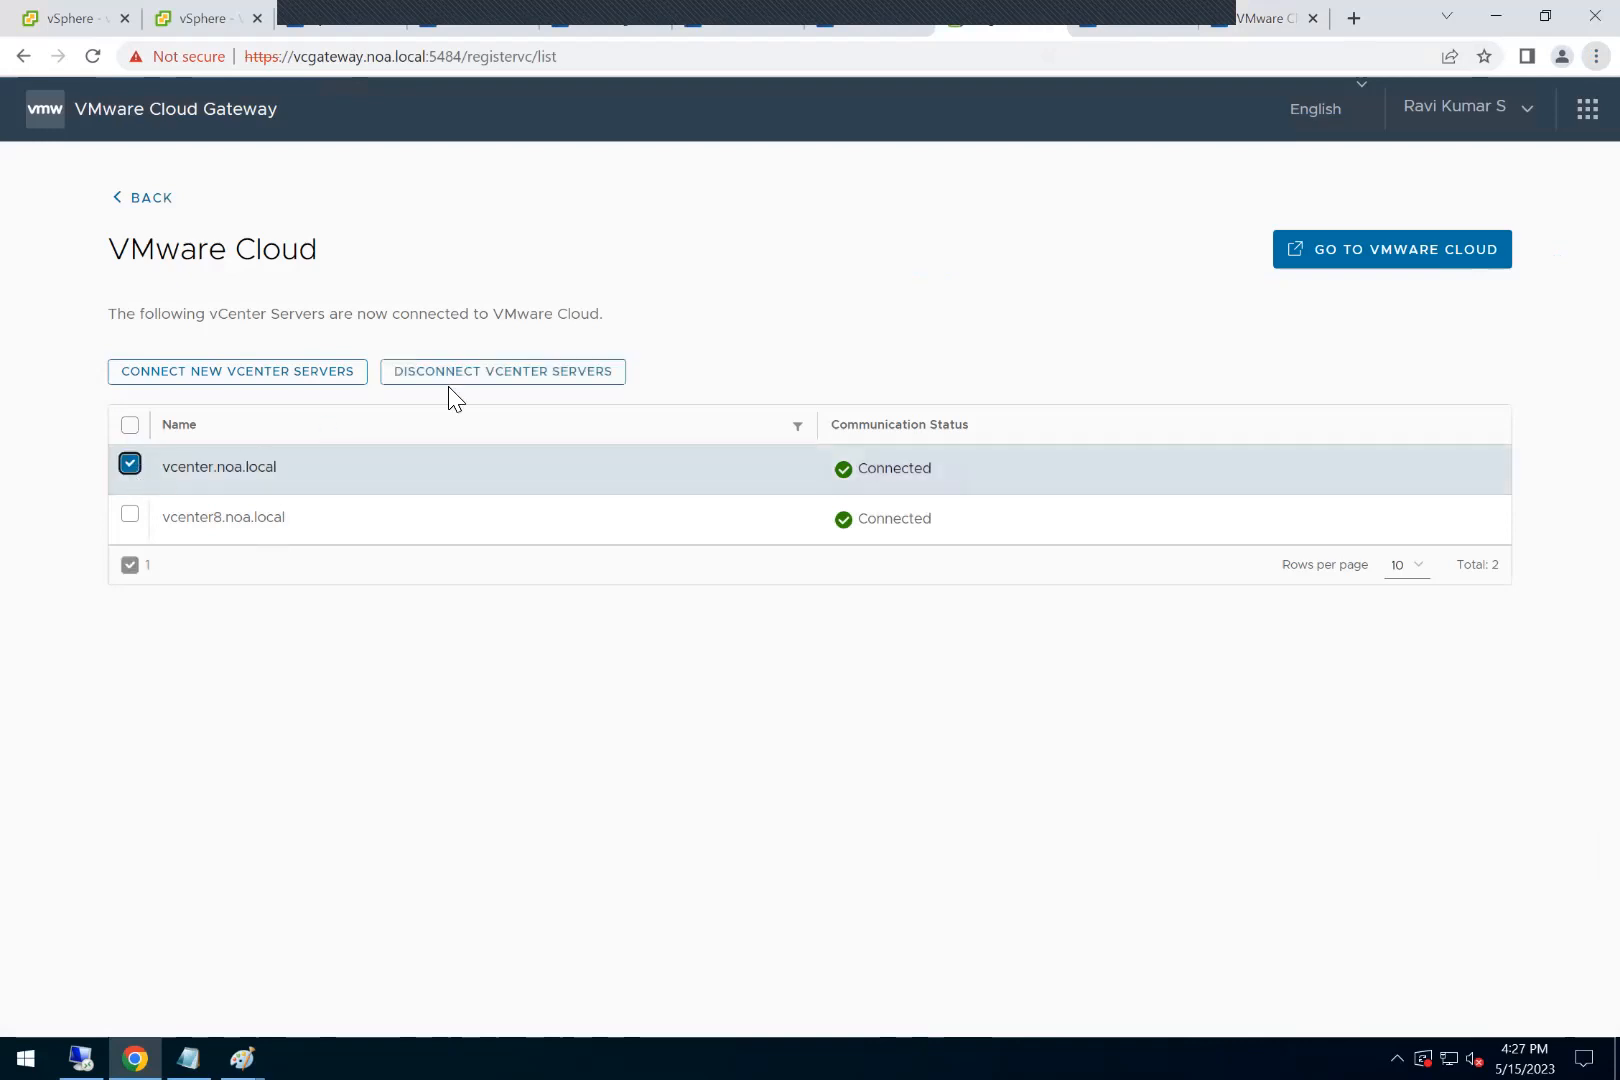
{"action": "left_click", "coordinate": [460, 374]}
{"action": "left_click", "coordinate": [578, 592]}
{"action": "left_click", "coordinate": [633, 617]}
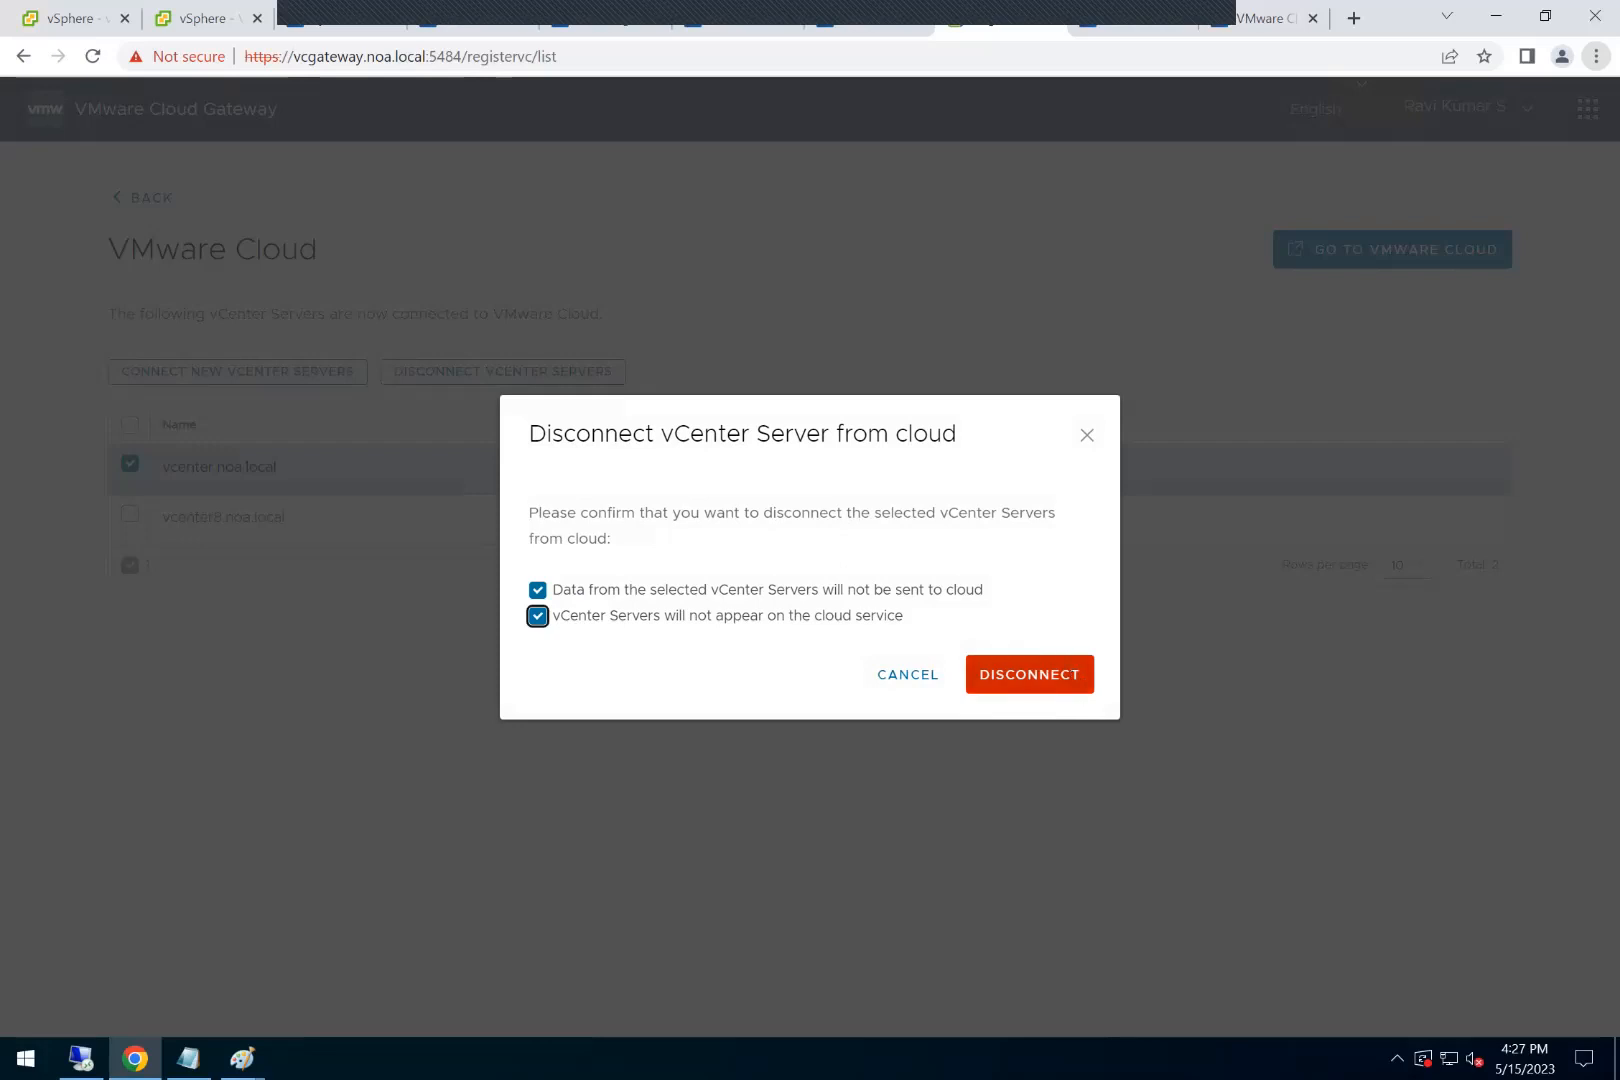
{"action": "left_click", "coordinate": [1029, 675]}
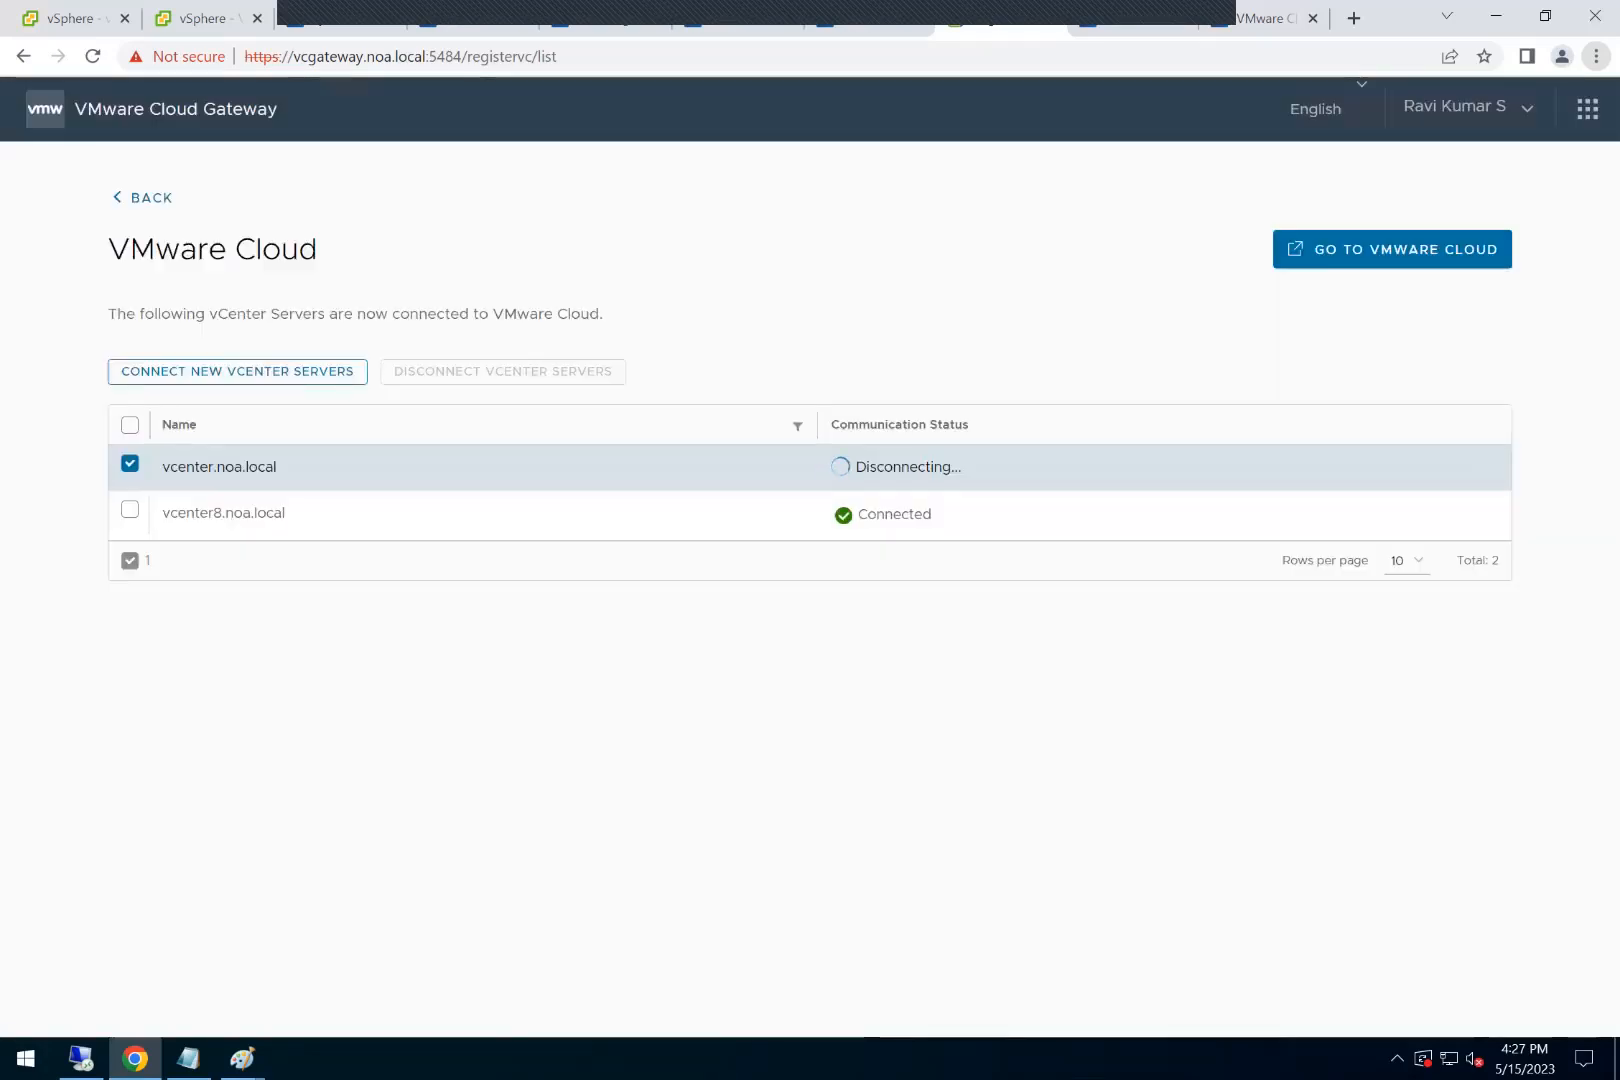
Step: Return to the Cloud Gateway's welcome page, and in the Paint diagram circle the on-premise vCenter Server and the Cloud Gateway freehand
{"action": "left_click", "coordinate": [171, 108]}
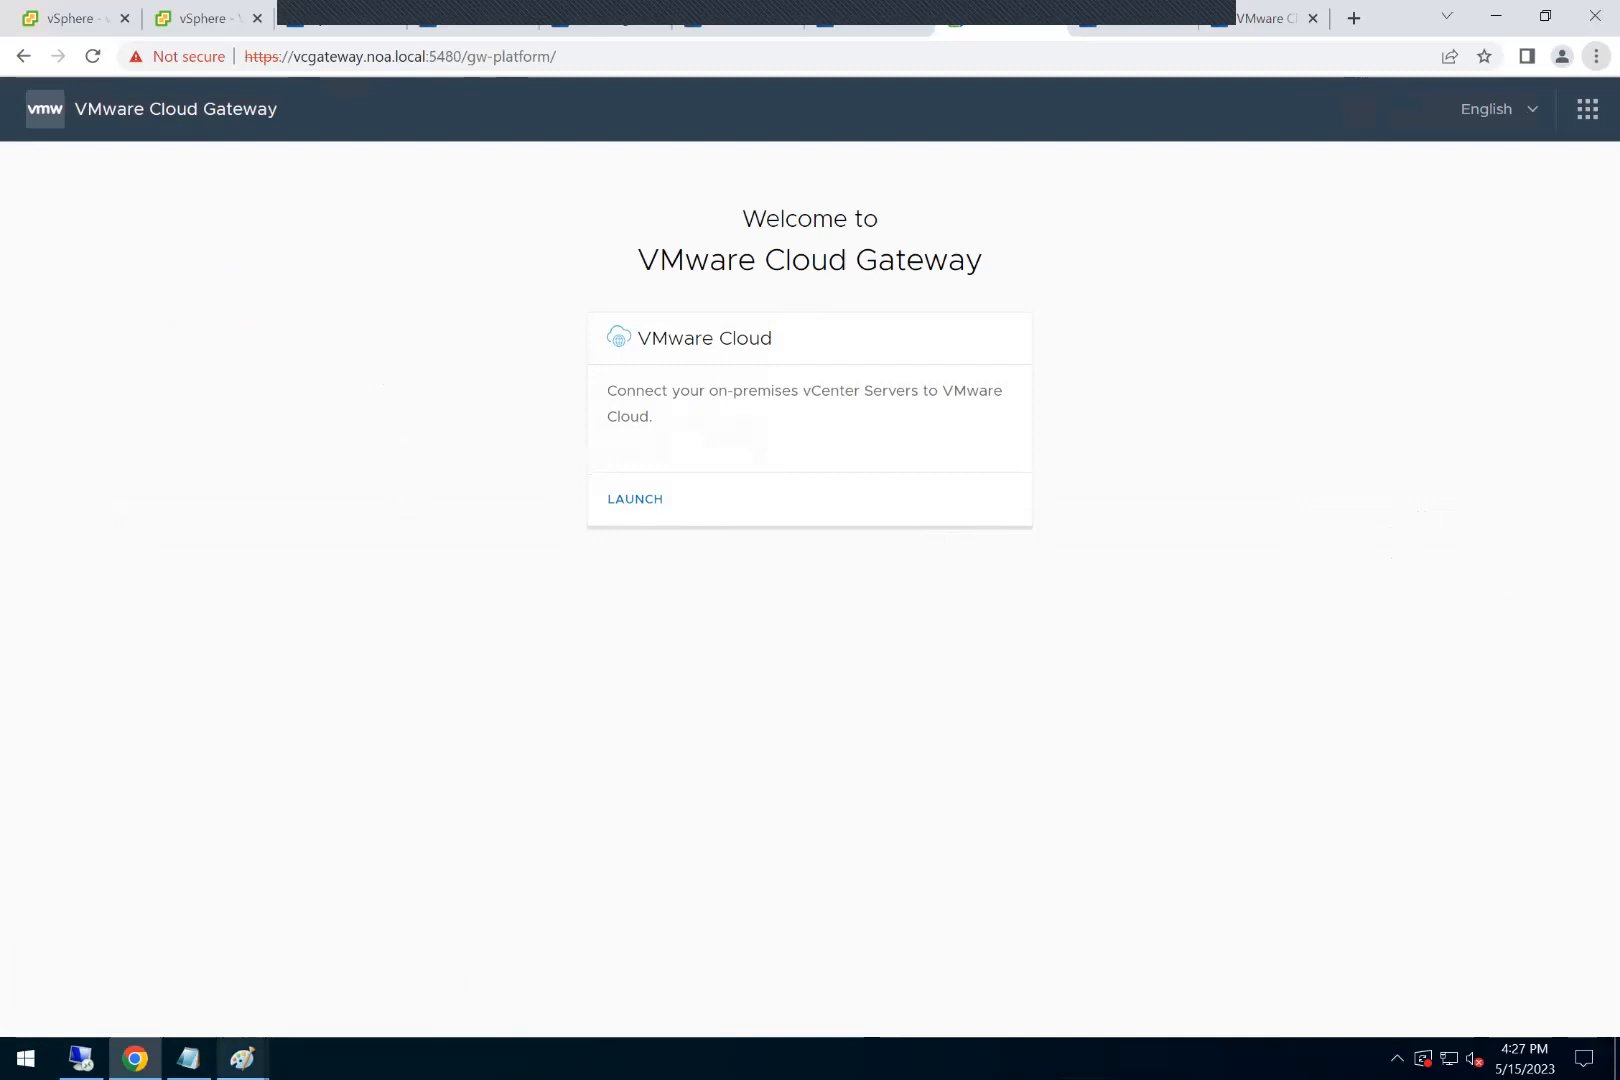
{"action": "left_click", "coordinate": [243, 1058]}
{"action": "left_click", "coordinate": [336, 960]}
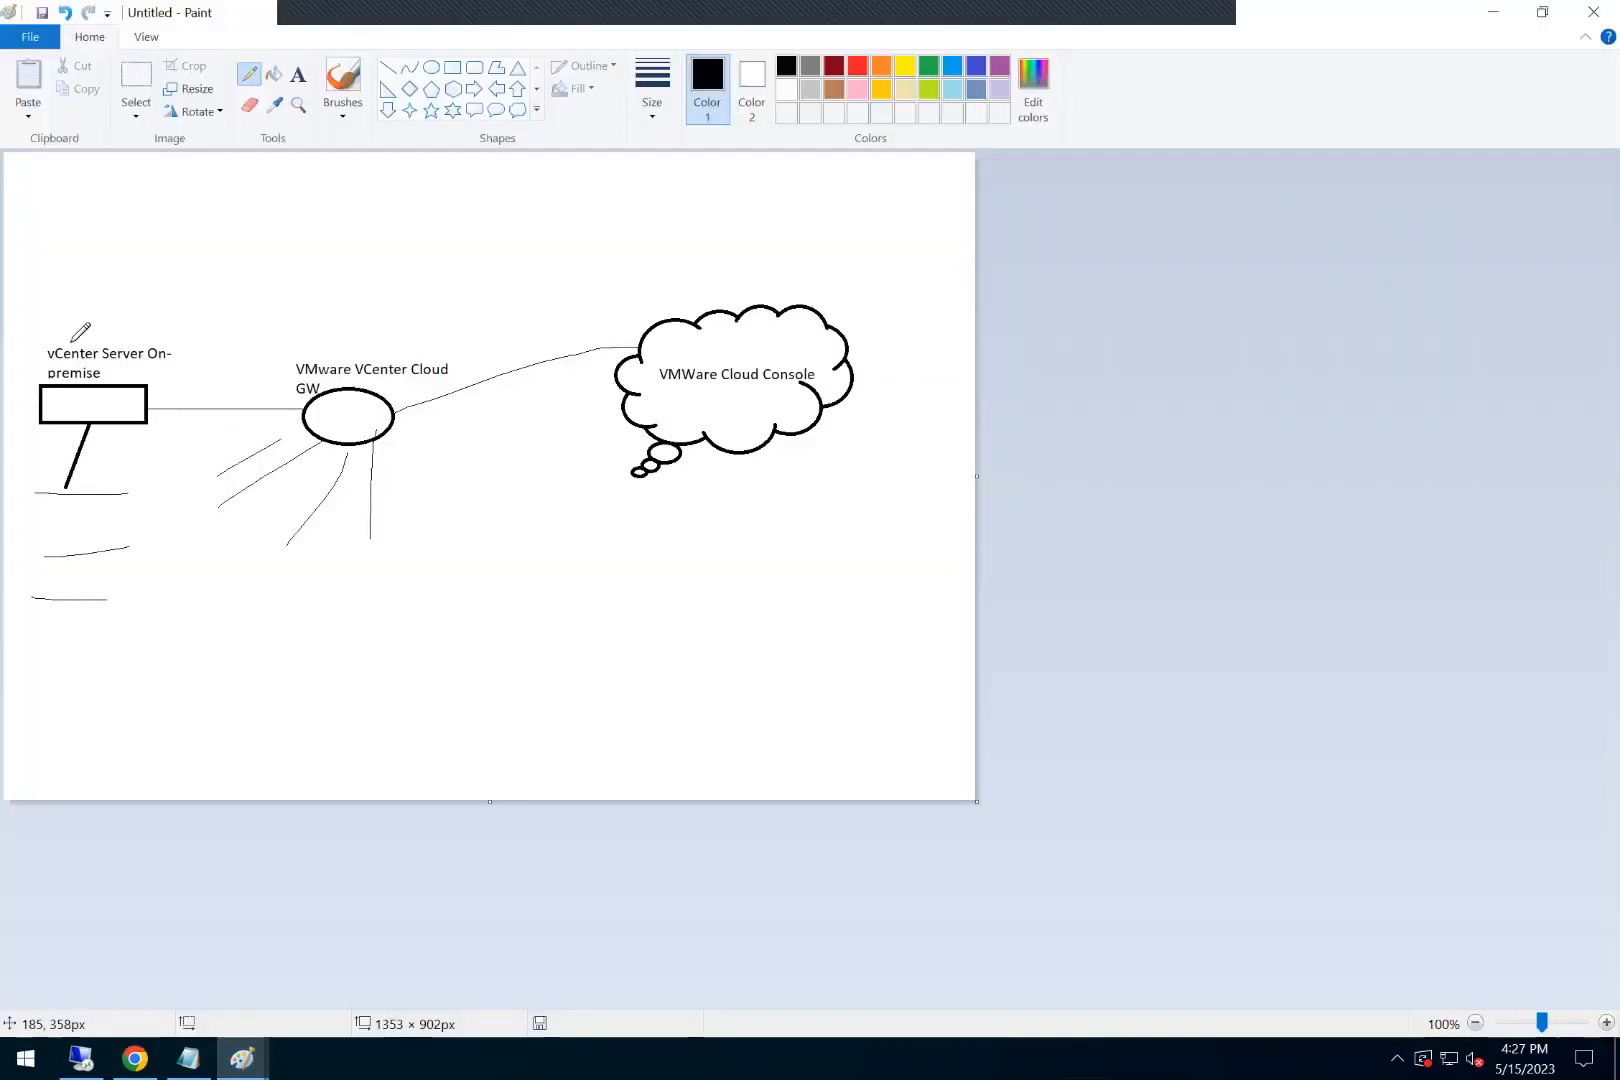
{"action": "mouse_move", "coordinate": [28, 333]}
{"action": "left_mouse_down"}
{"action": "mouse_move", "coordinate": [15, 530]}
{"action": "mouse_move", "coordinate": [77, 606]}
{"action": "mouse_move", "coordinate": [217, 305]}
{"action": "mouse_move", "coordinate": [45, 315]}
{"action": "mouse_move", "coordinate": [25, 340]}
{"action": "left_mouse_up"}
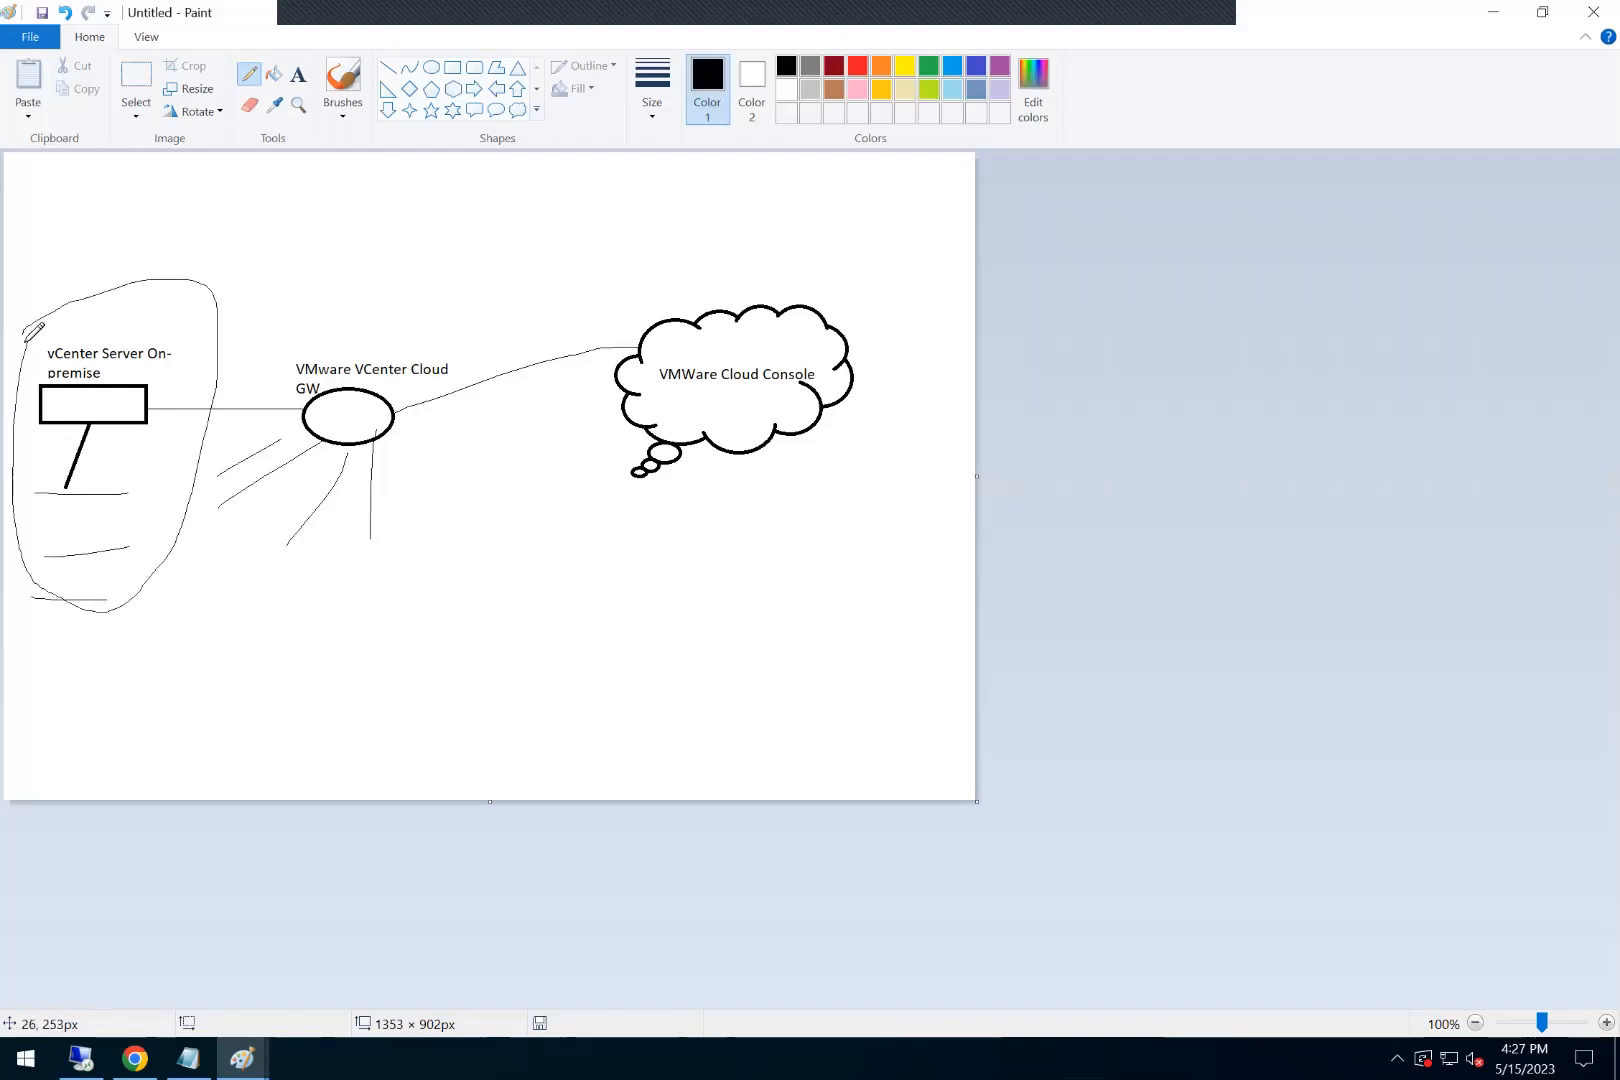
{"action": "mouse_move", "coordinate": [375, 336]}
{"action": "left_mouse_down"}
{"action": "mouse_move", "coordinate": [365, 471]}
{"action": "mouse_move", "coordinate": [478, 386]}
{"action": "mouse_move", "coordinate": [344, 342]}
{"action": "left_mouse_up"}
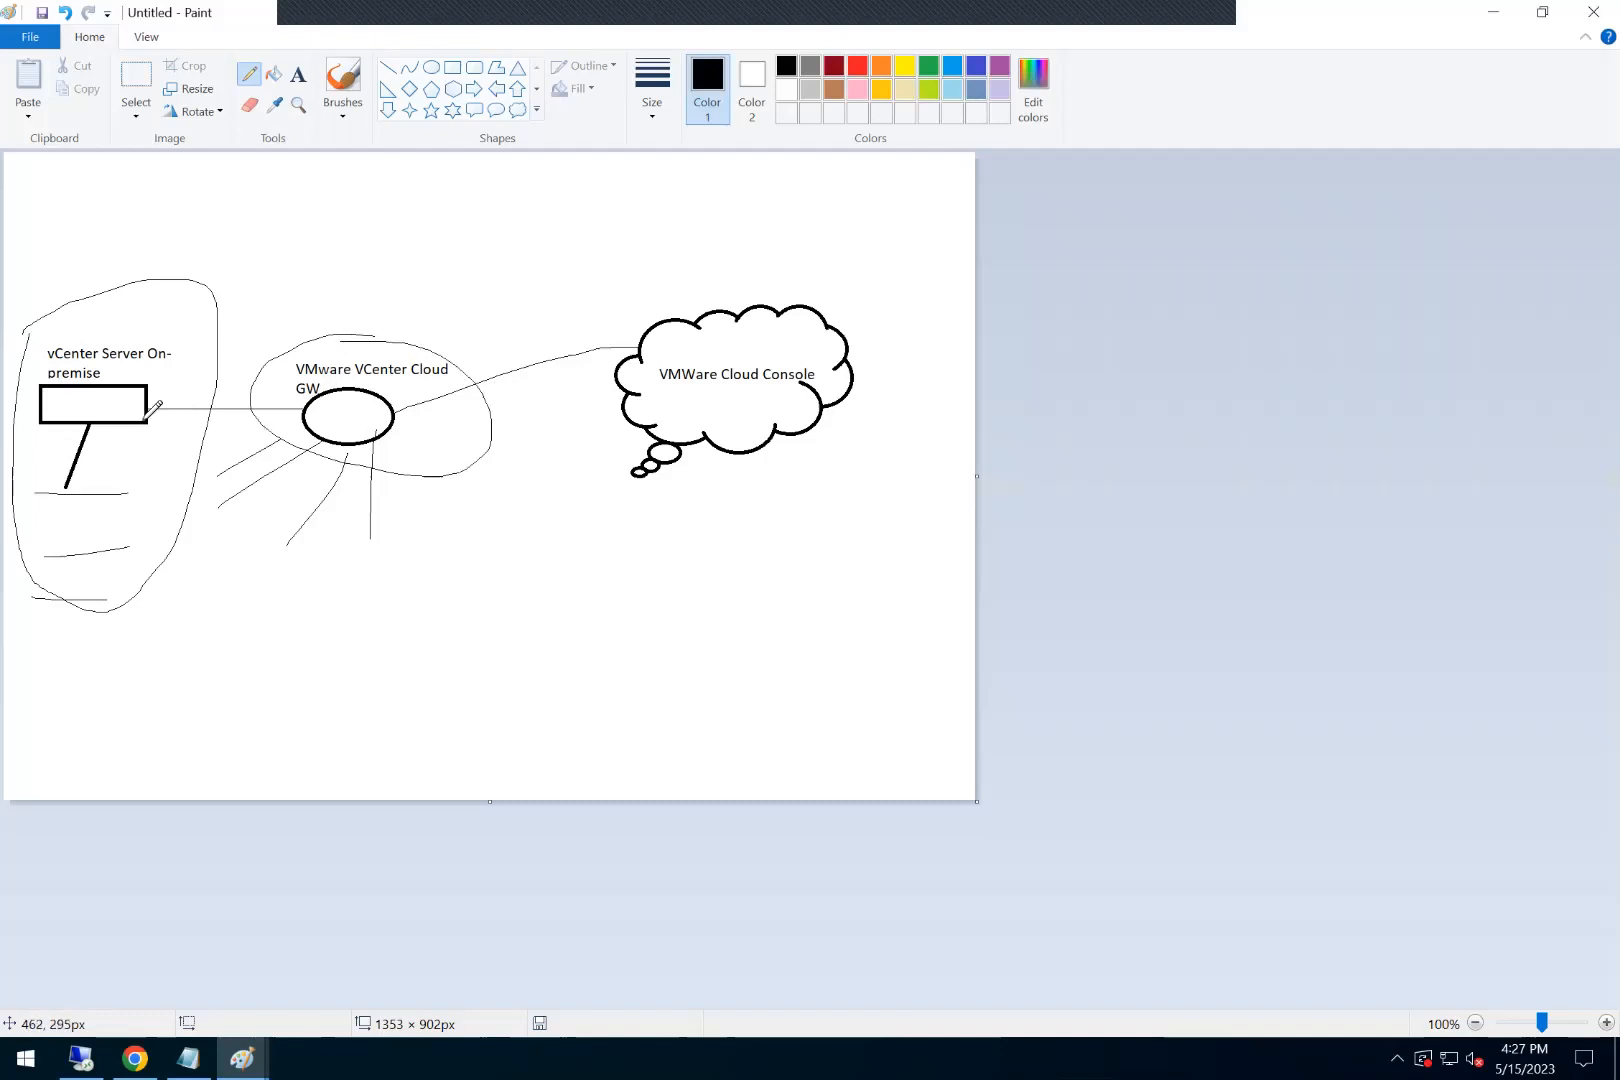
Step: Retrace the diagram's links between vCenter, gateway and VMware Cloud Console, and add freehand marks at the console and around the on-premise side
{"action": "left_click_drag", "start_coordinate": [334, 408], "coordinate": [175, 410]}
{"action": "left_click_drag", "start_coordinate": [412, 405], "coordinate": [683, 347]}
{"action": "left_click_drag", "start_coordinate": [690, 236], "coordinate": [750, 335]}
{"action": "mouse_move", "coordinate": [256, 237]}
{"action": "left_mouse_down"}
{"action": "mouse_move", "coordinate": [582, 540]}
{"action": "mouse_move", "coordinate": [210, 677]}
{"action": "left_mouse_up"}
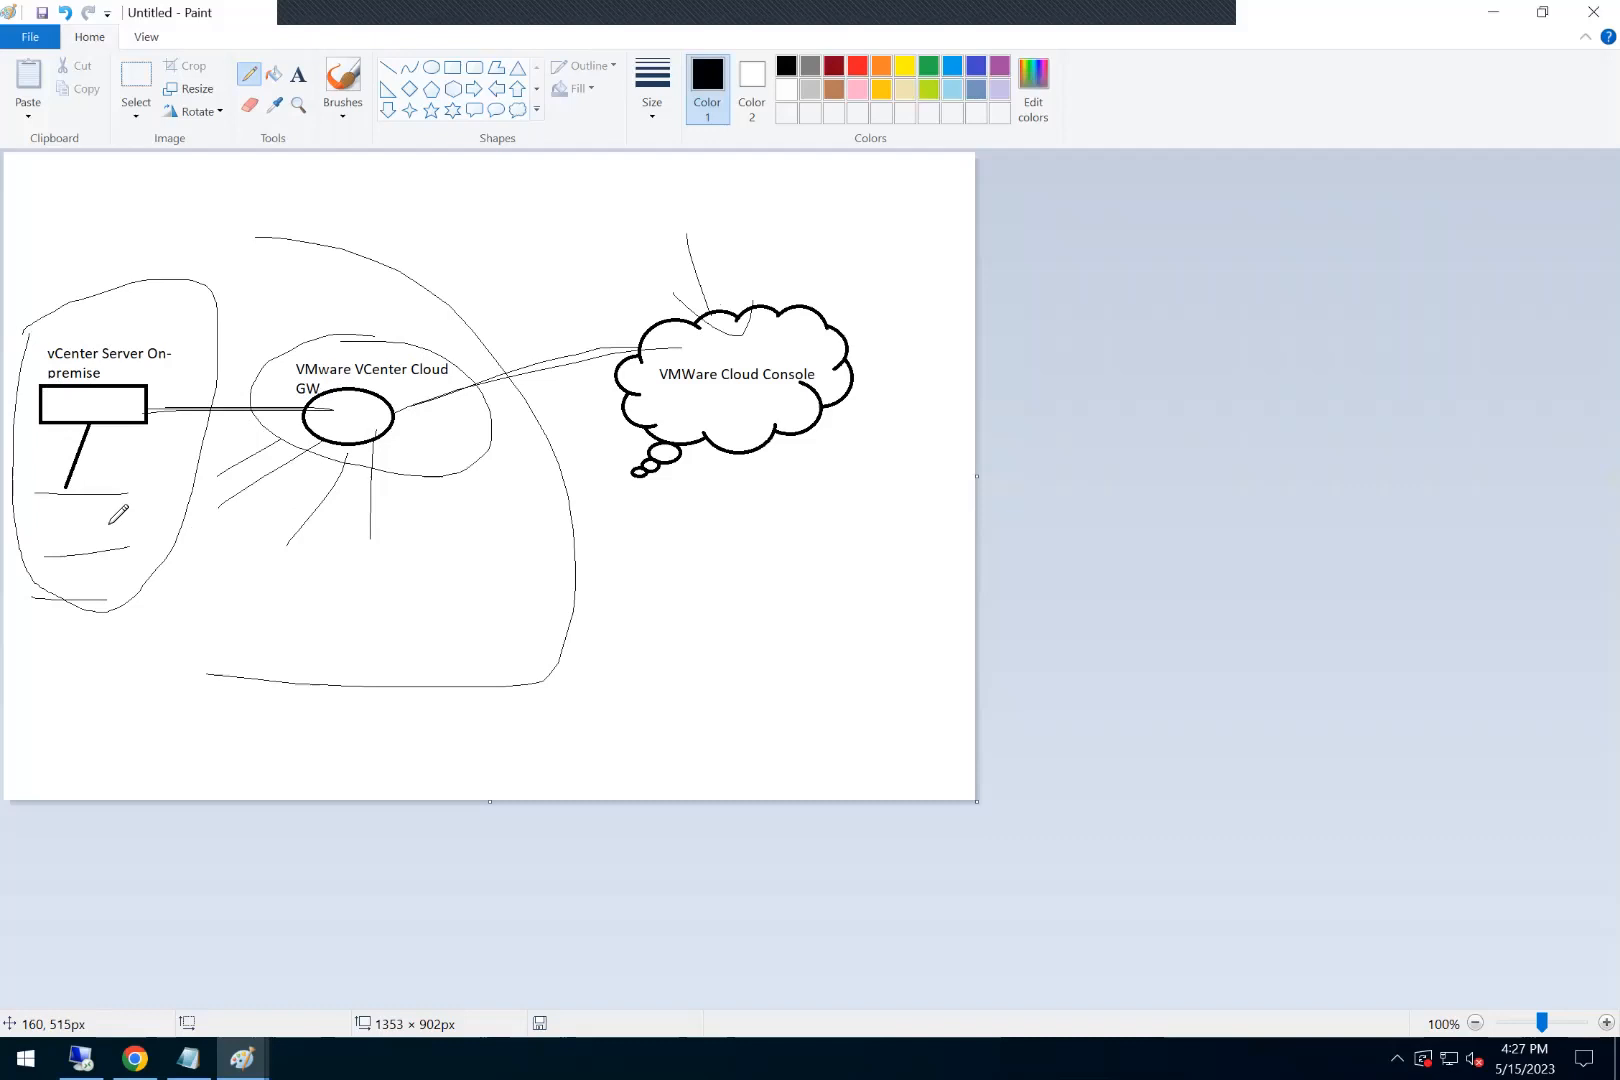
{"action": "left_click_drag", "start_coordinate": [43, 520], "coordinate": [147, 515]}
{"action": "left_click_drag", "start_coordinate": [181, 646], "coordinate": [279, 506]}
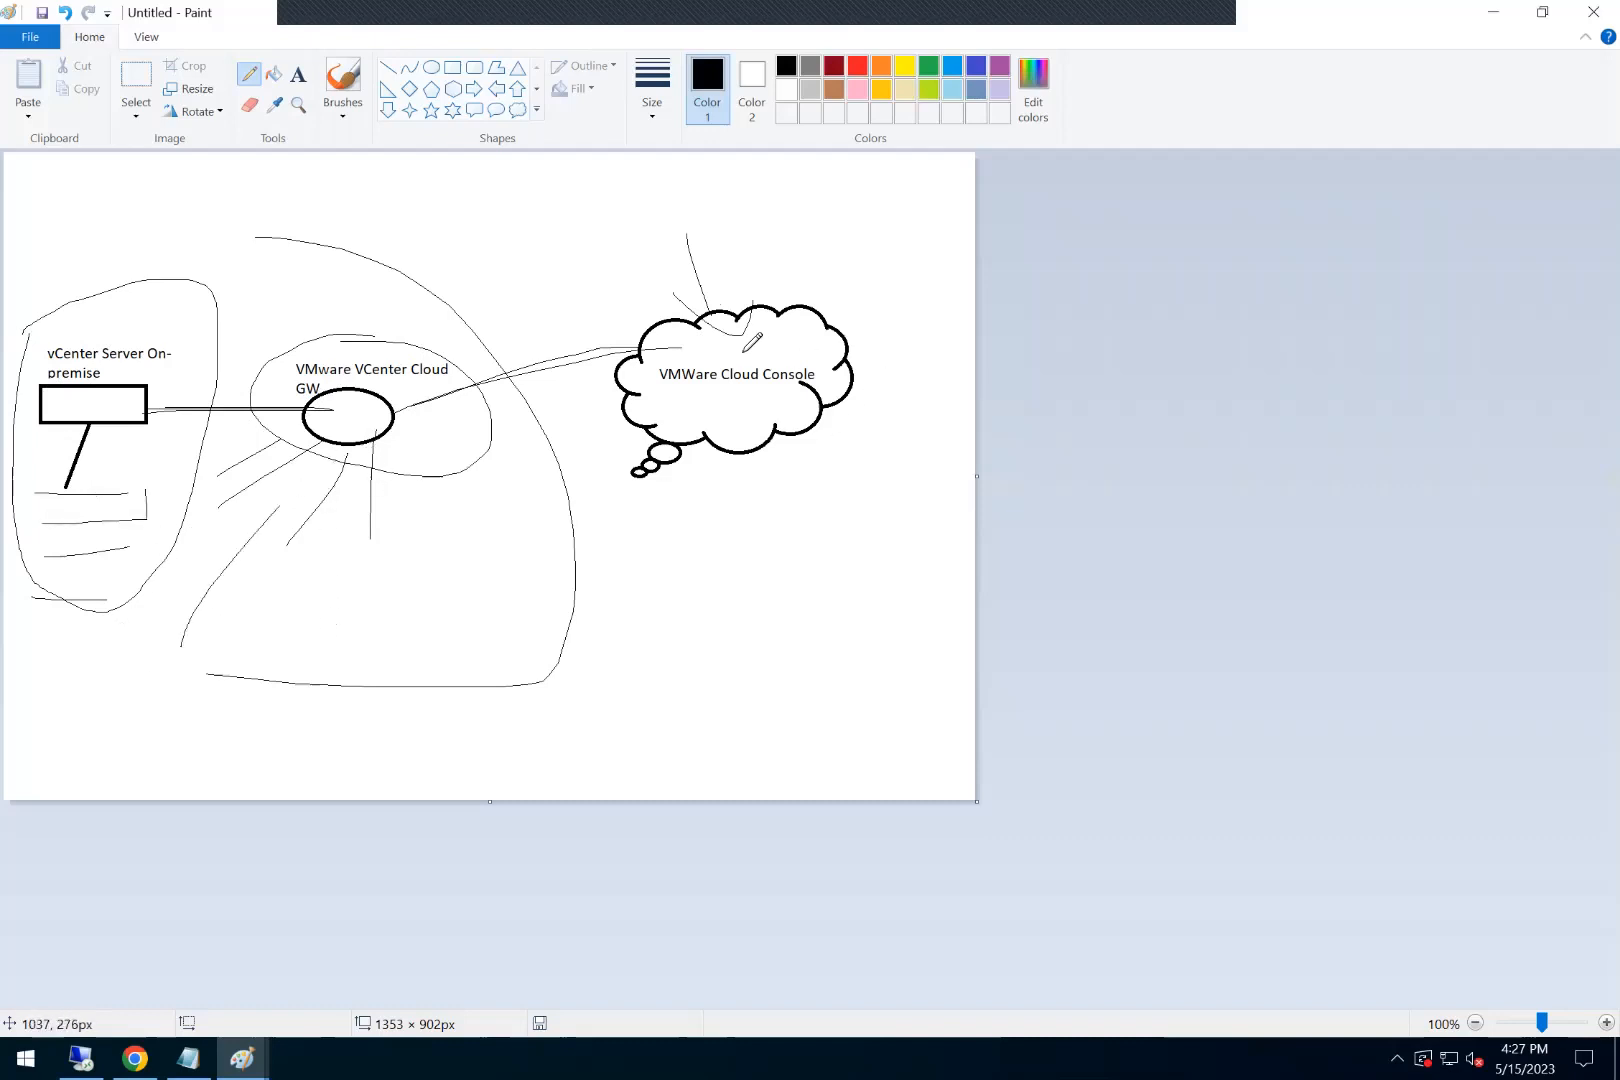
{"action": "left_click", "coordinate": [1493, 12]}
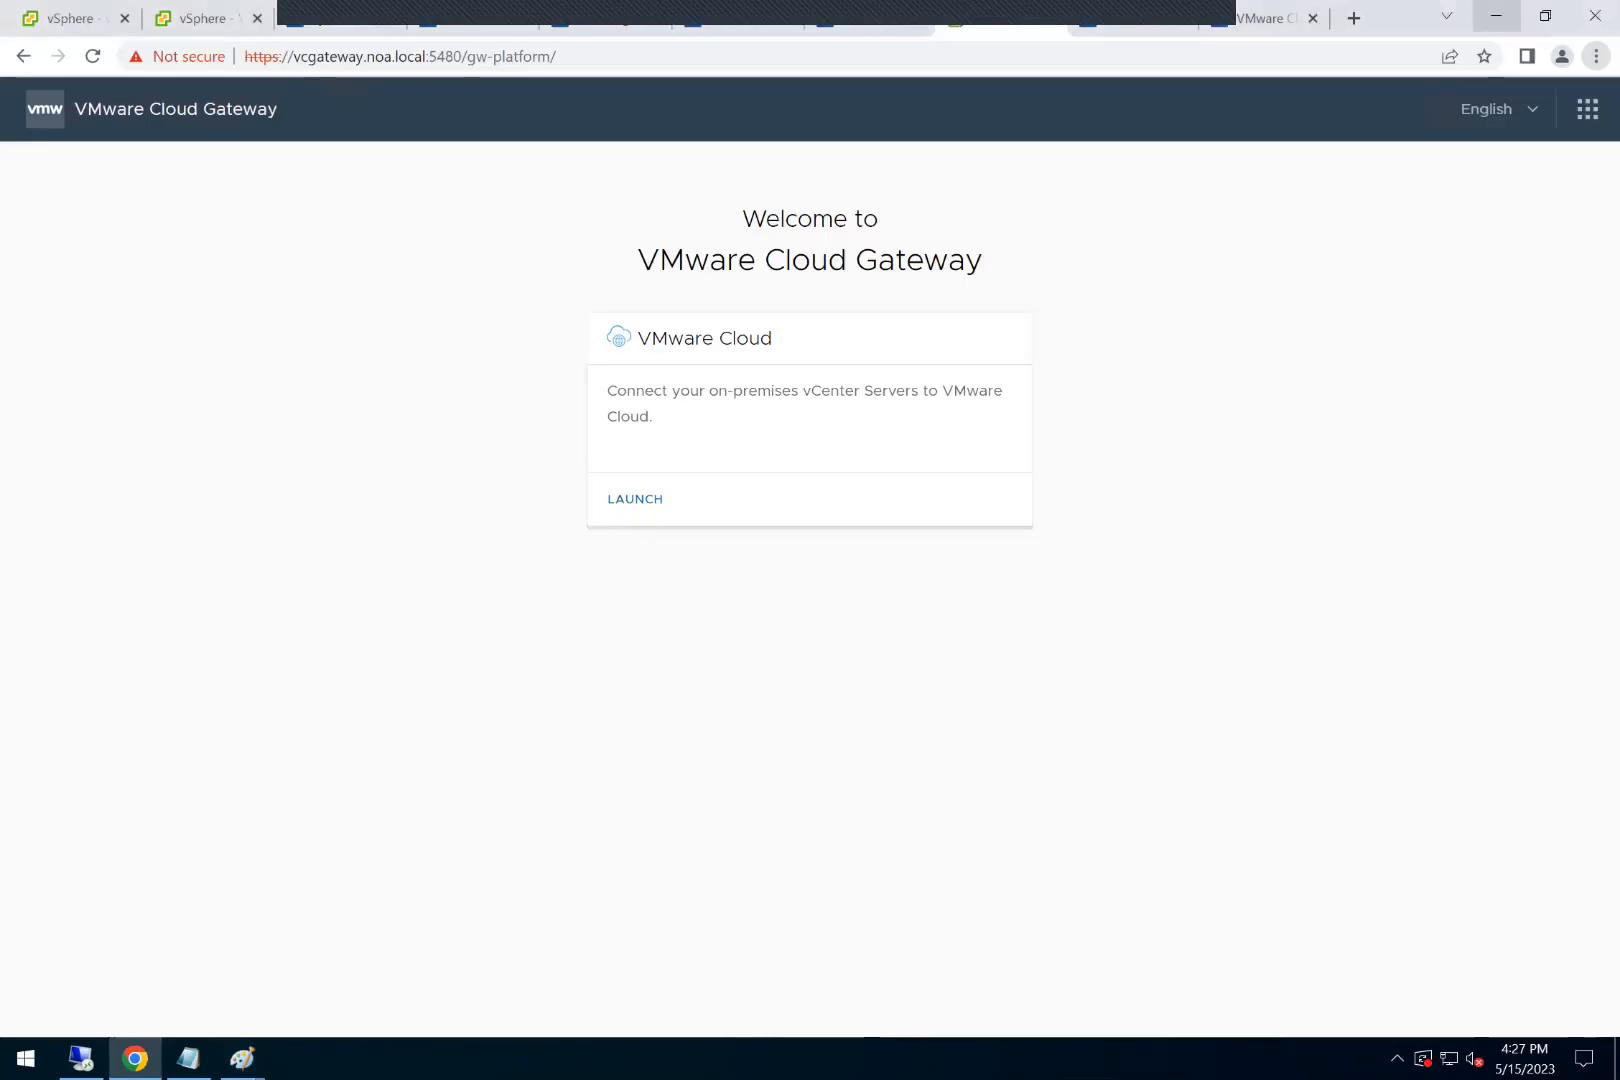
Step: Switch to the VMware Cloud console and review its Virtual Machines, Desired State Configuration and Infrastructure Operations pages
{"action": "left_click", "coordinate": [1130, 29]}
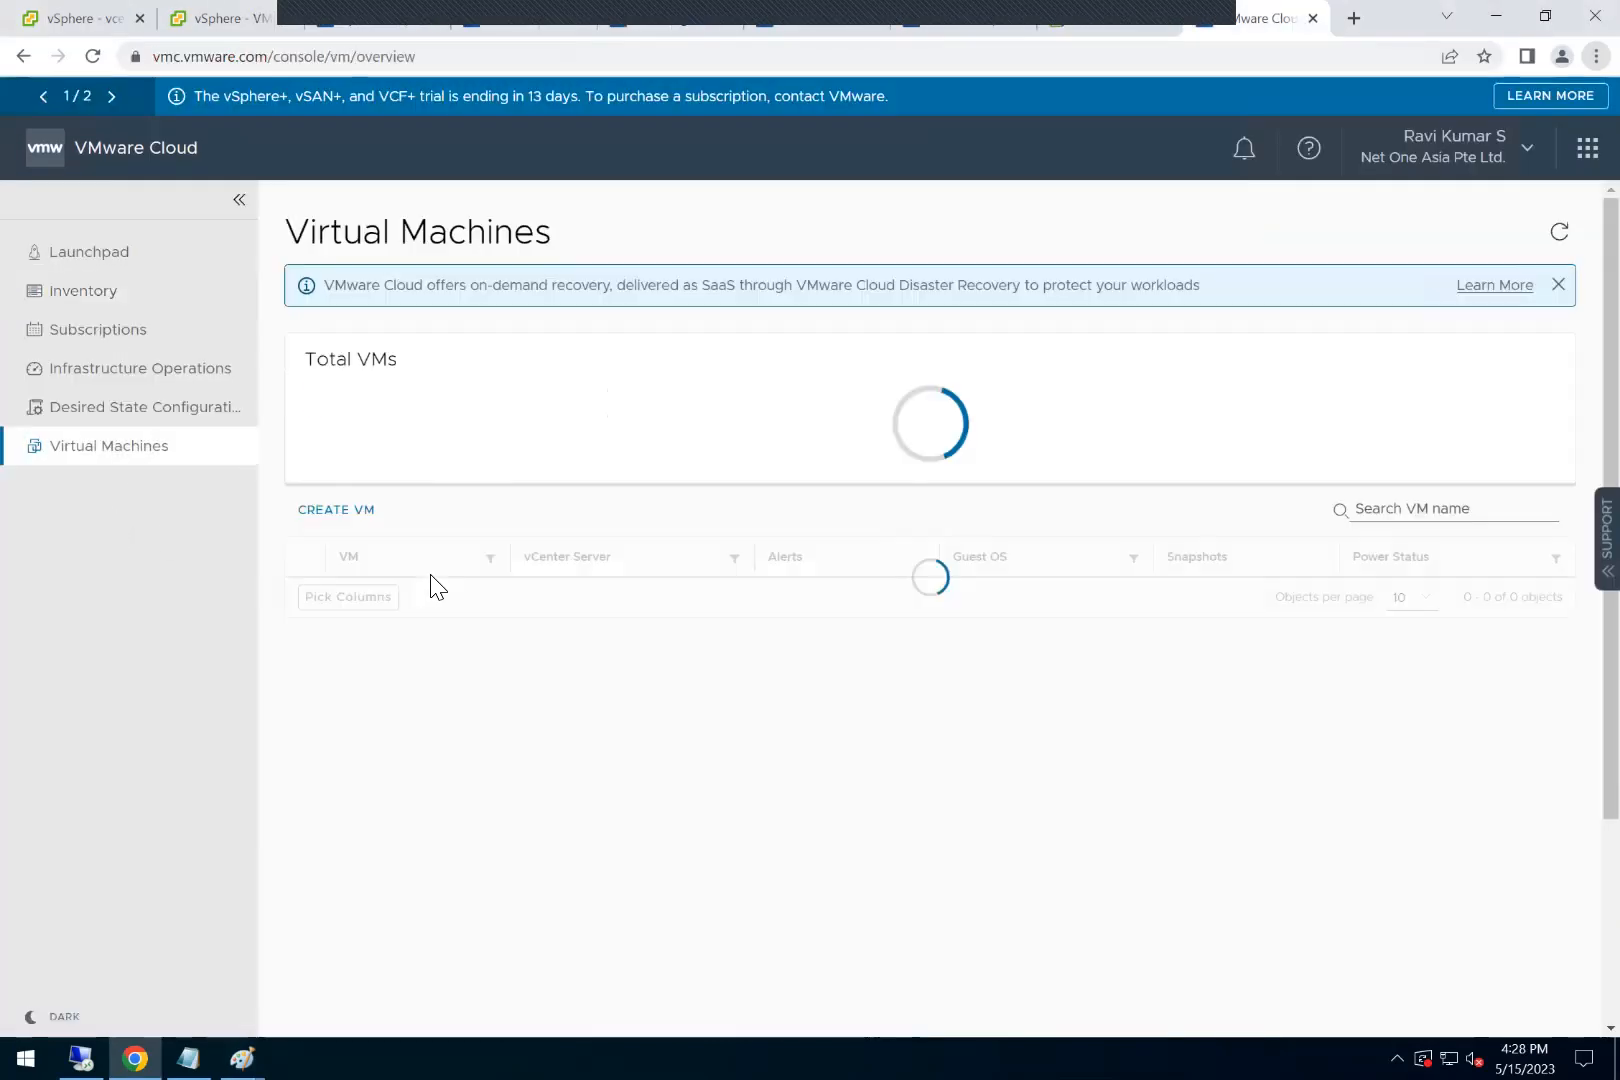
{"action": "left_click", "coordinate": [204, 418]}
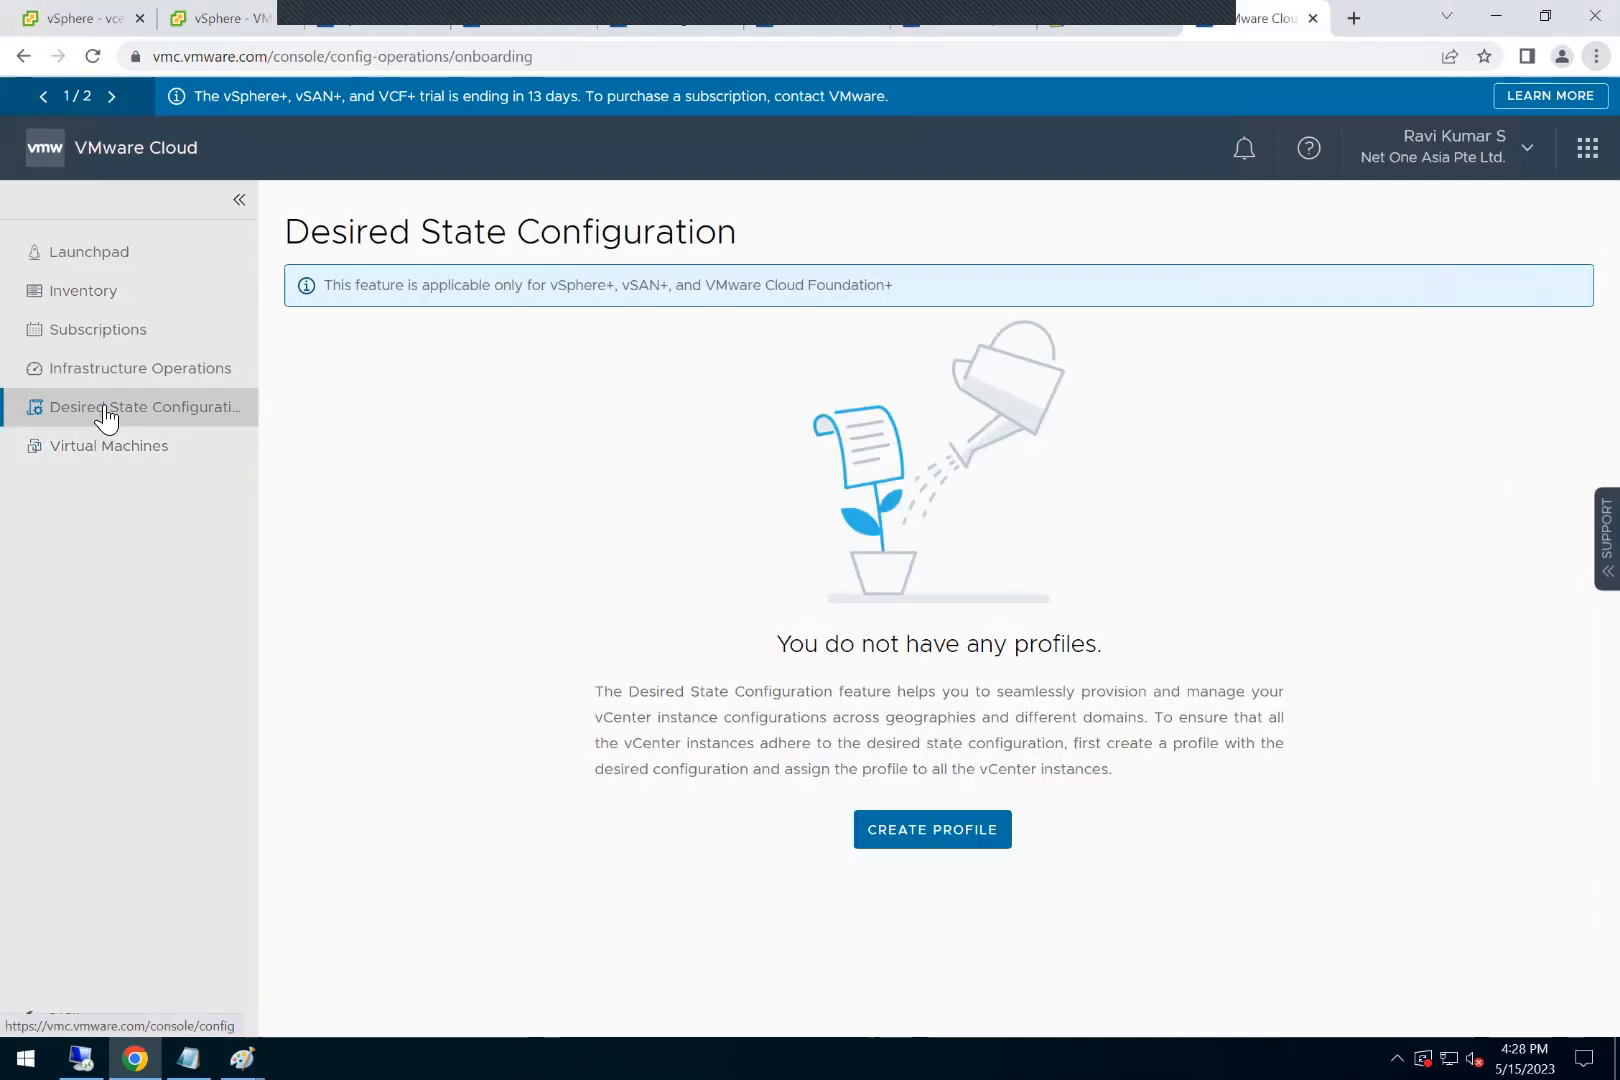
{"action": "left_click", "coordinate": [116, 372]}
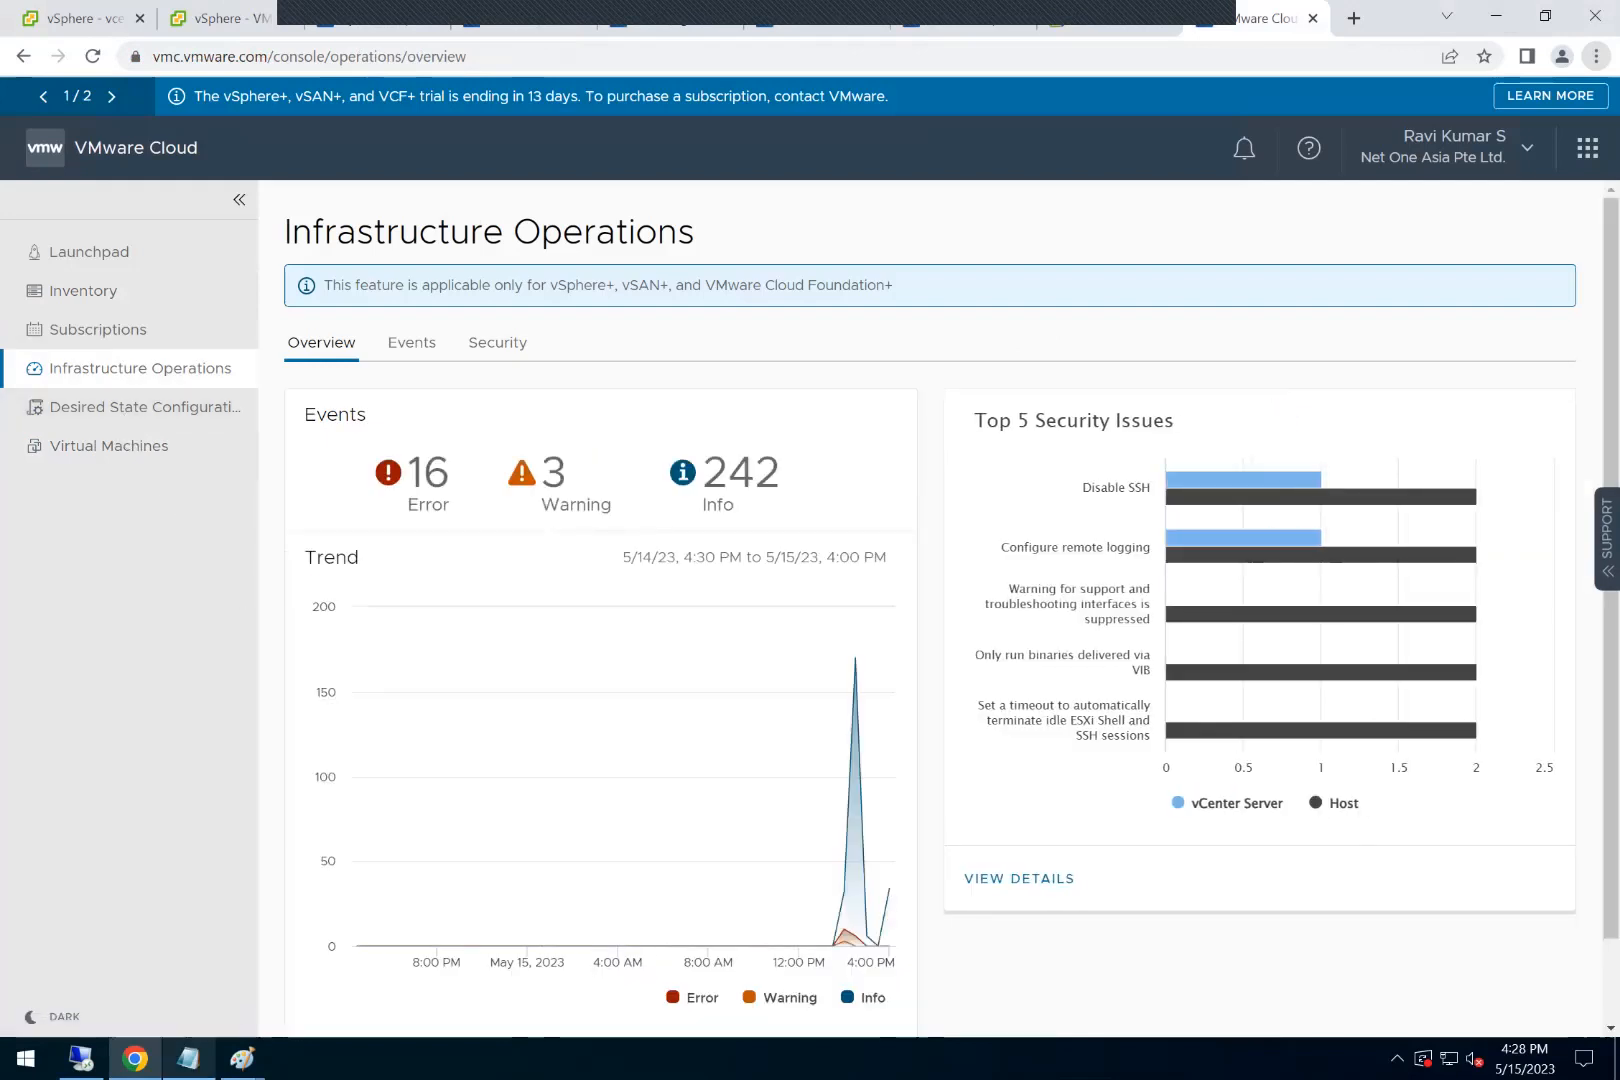
Step: Switch to the vSphere+ notes in Notepad and review the current challenges and the per-core licensing terms
{"action": "left_click", "coordinate": [188, 1058]}
{"action": "left_click_drag", "start_coordinate": [48, 76], "coordinate": [224, 152]}
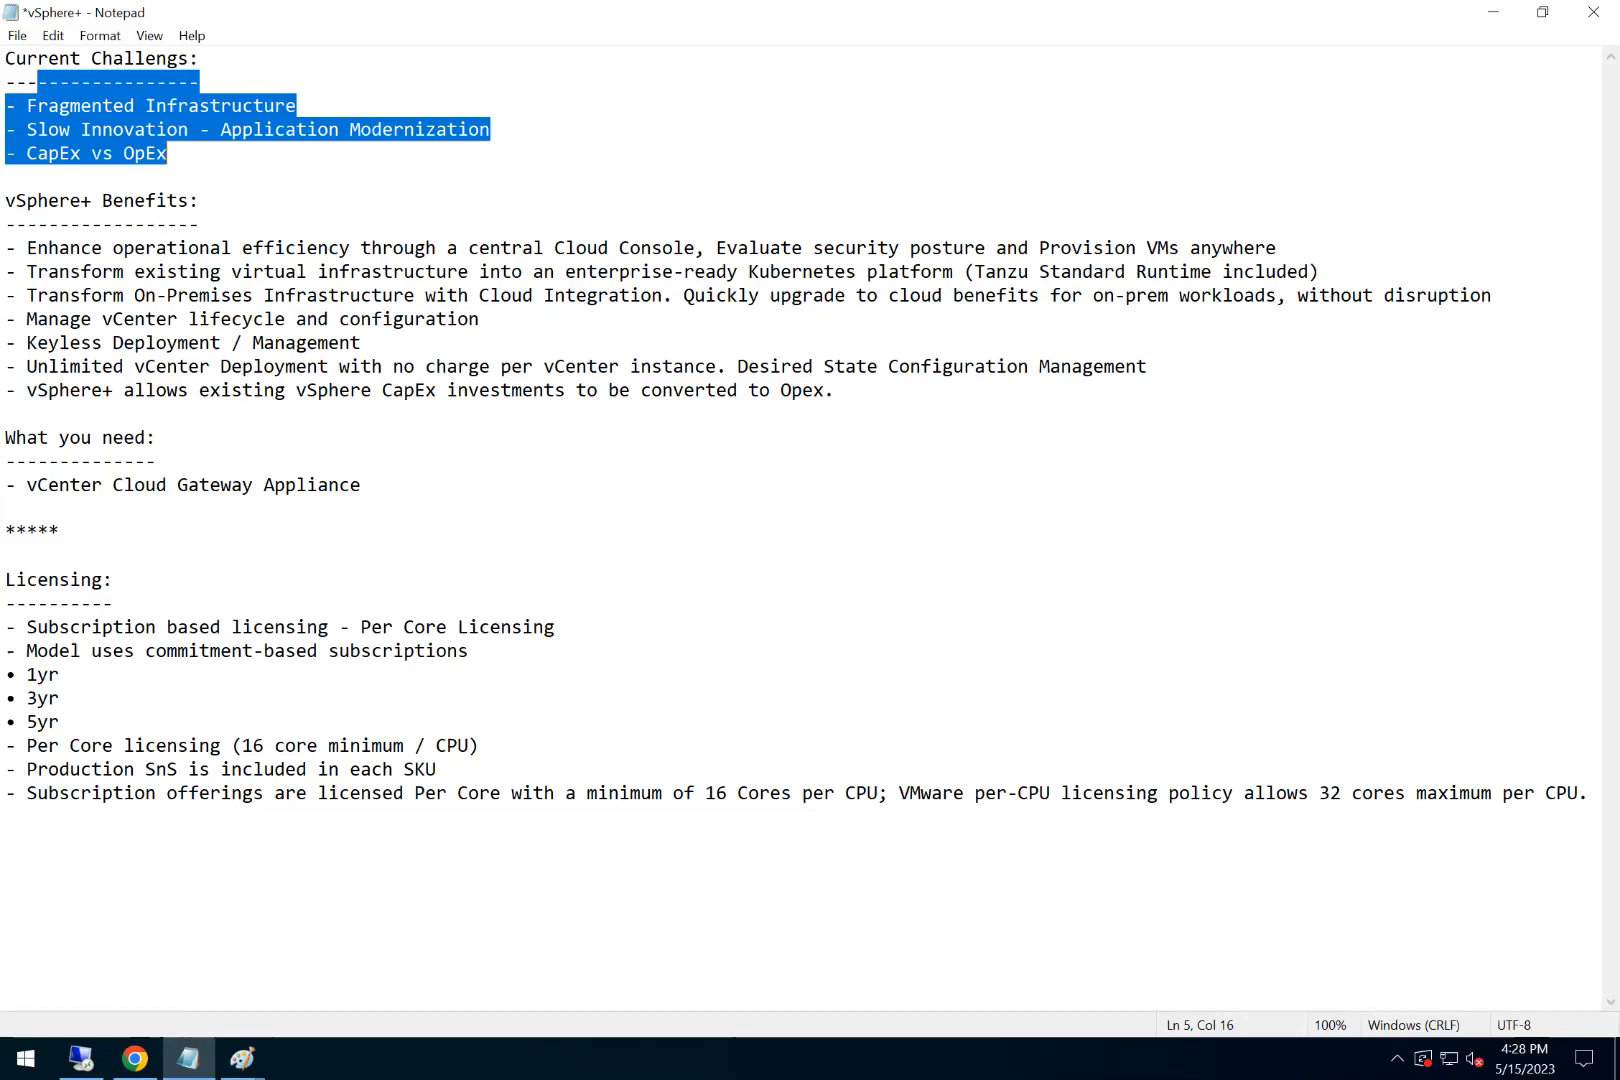
{"action": "left_click", "coordinate": [630, 793]}
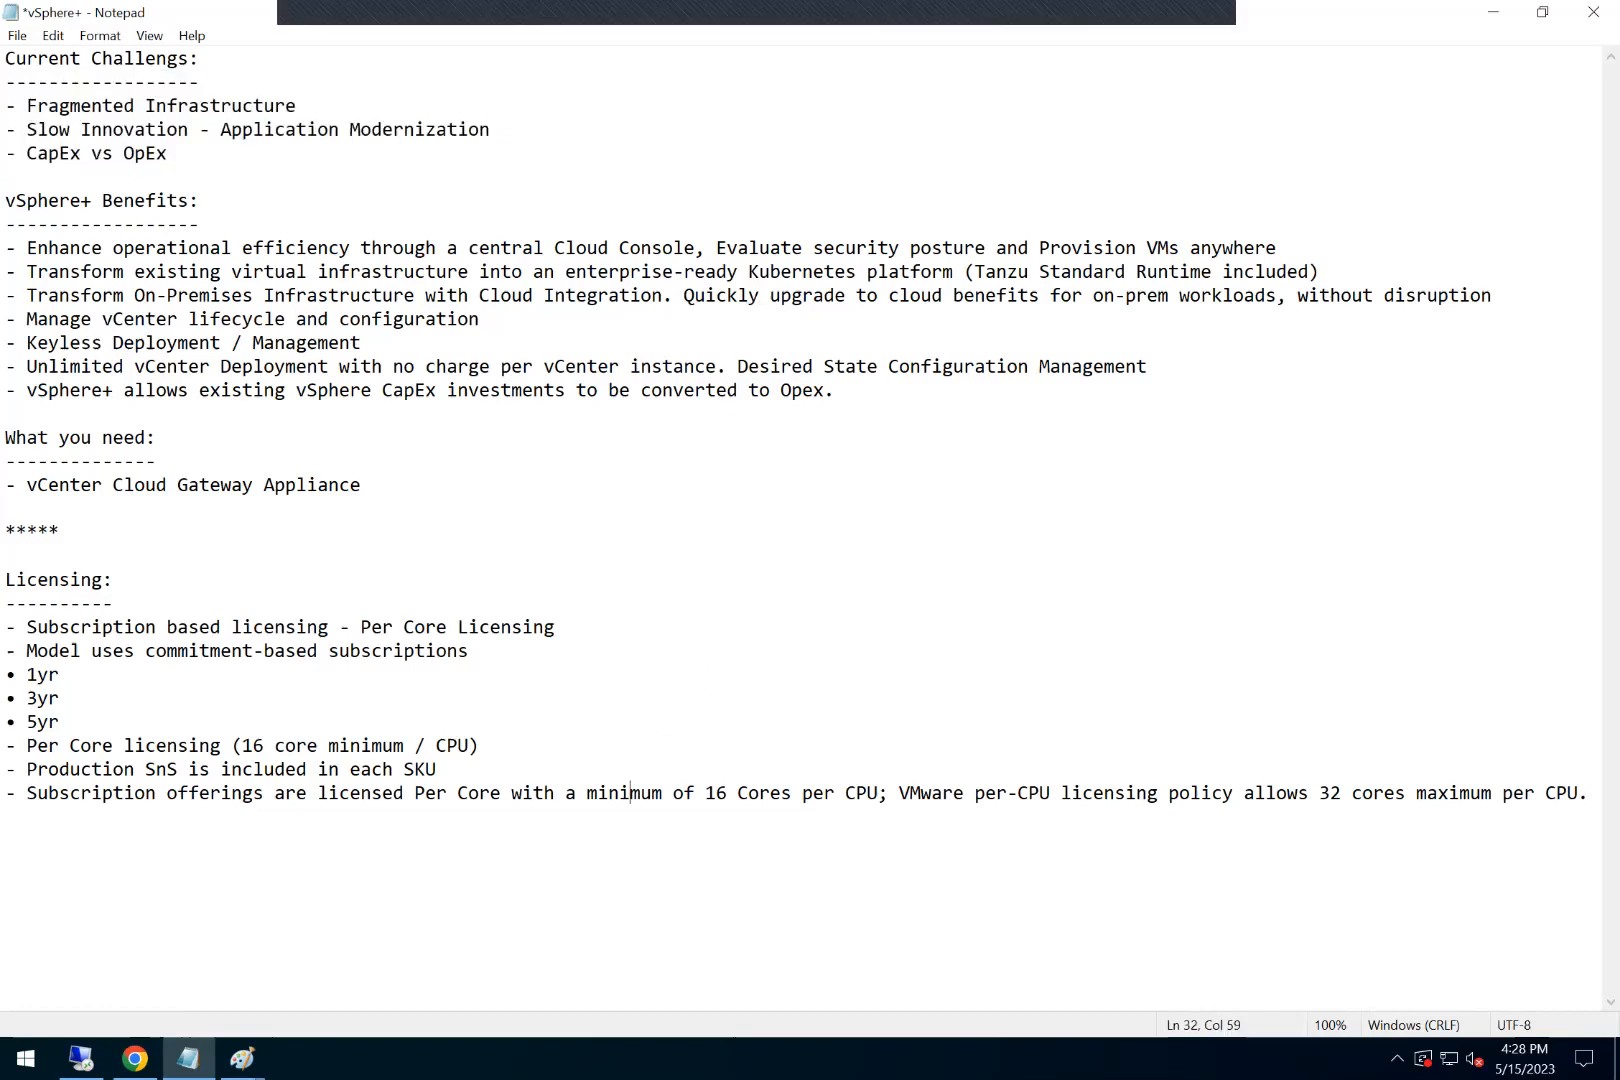
{"action": "mouse_move", "coordinate": [1190, 28]}
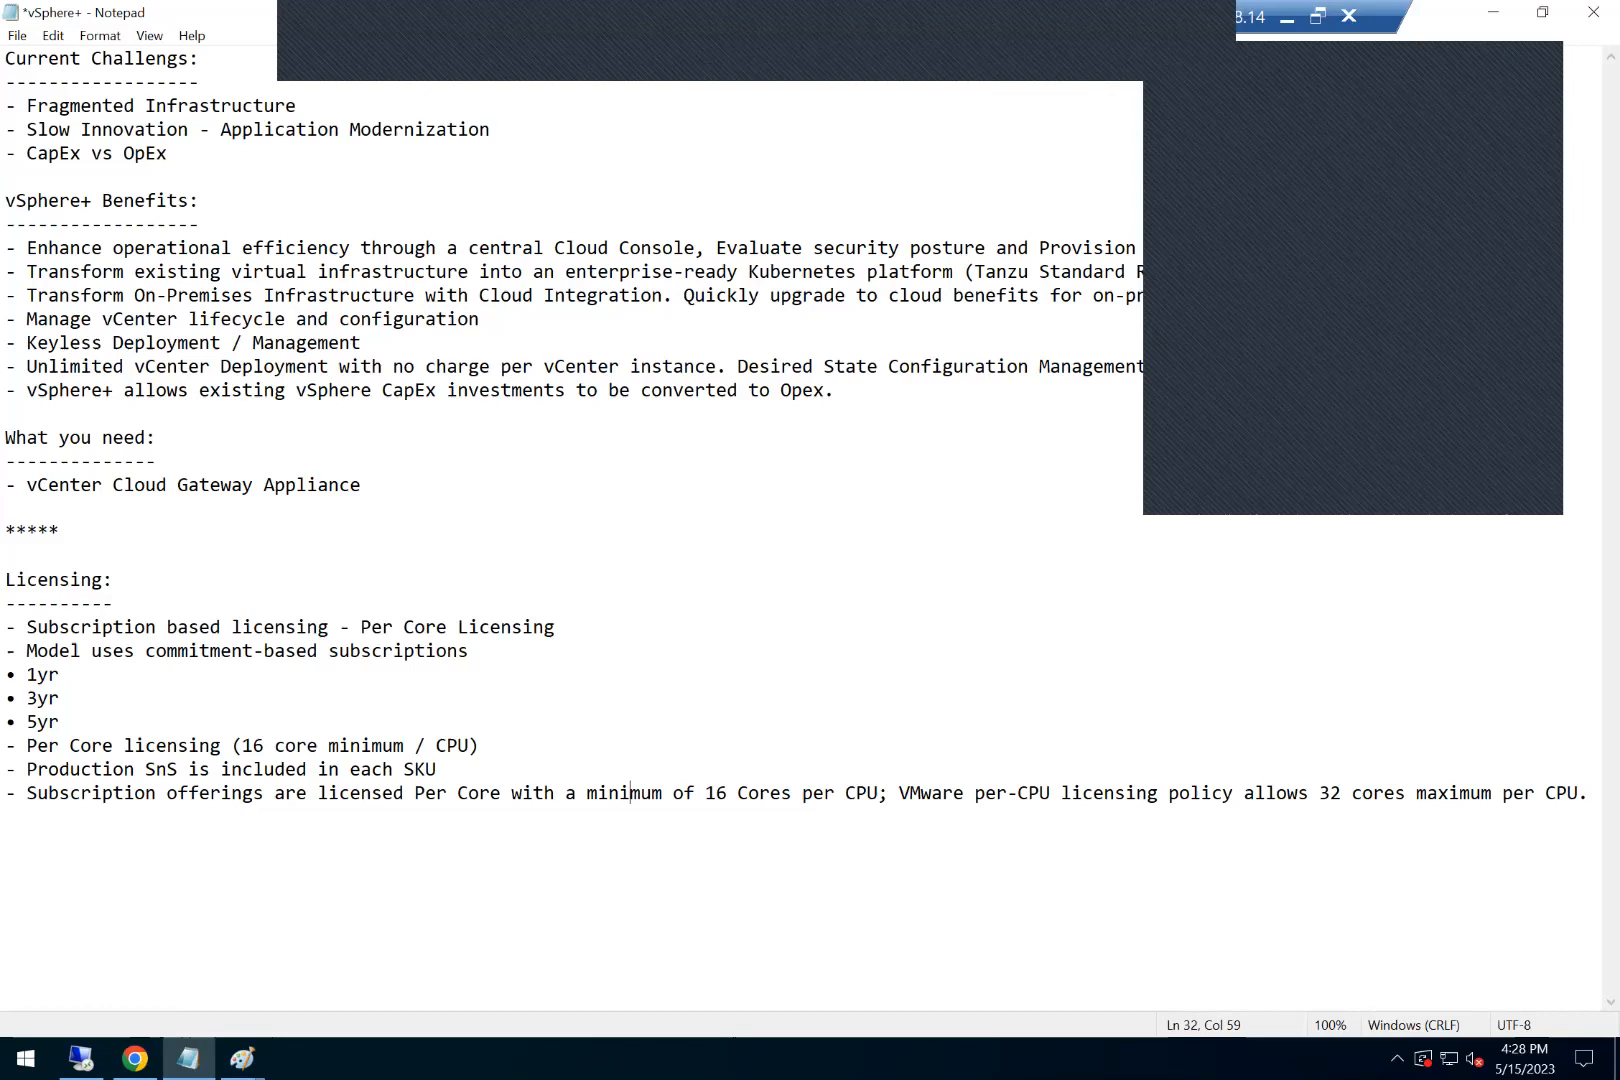